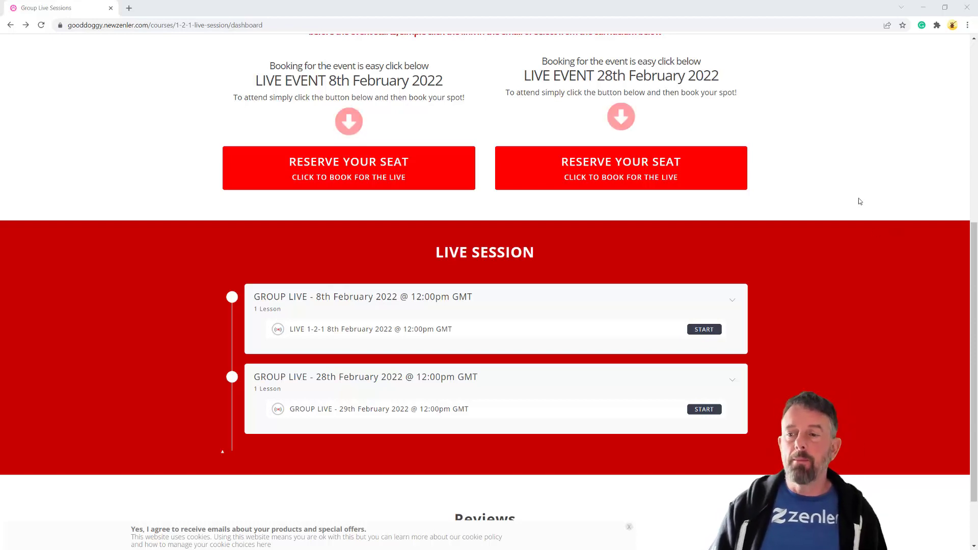
Scroll through the dashboard and highlight the 8th and 28th February 2022 event dates
scroll(860, 201, up, 3)
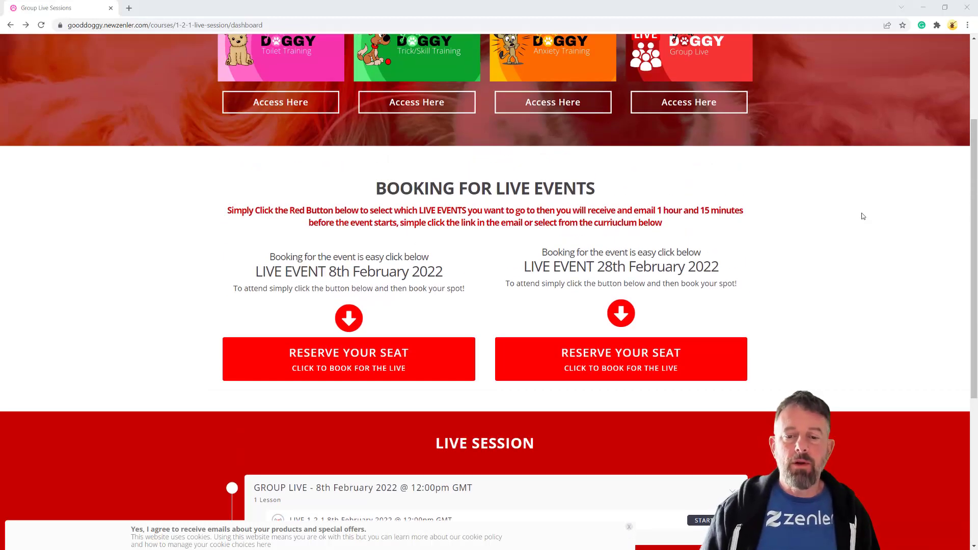
scroll(861, 216, up, 3)
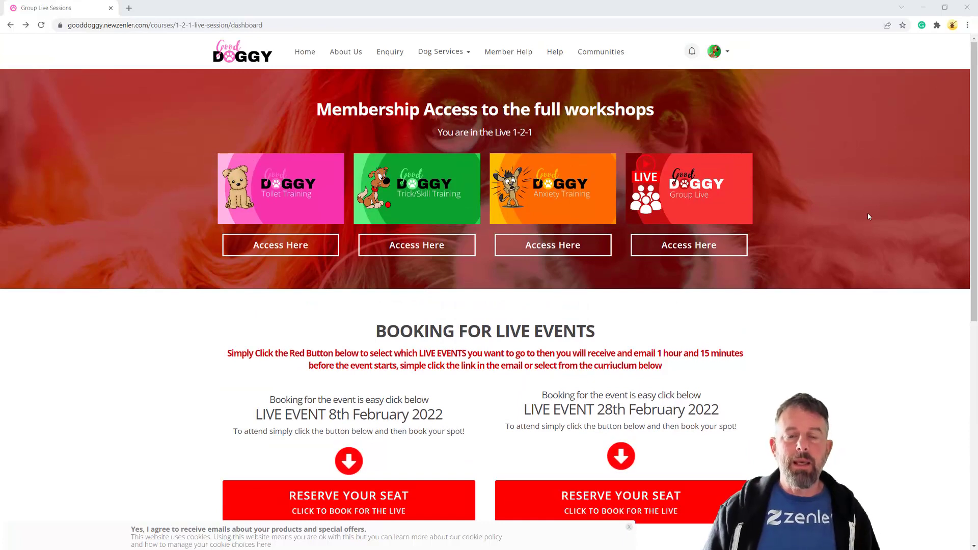
scroll(866, 213, down, 3)
scroll(868, 216, up, 3)
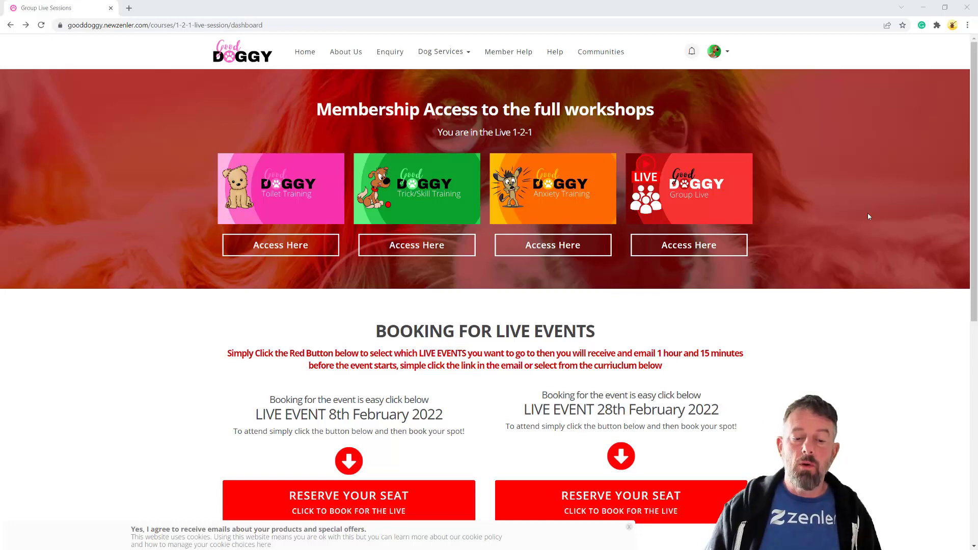
scroll(839, 251, down, 2)
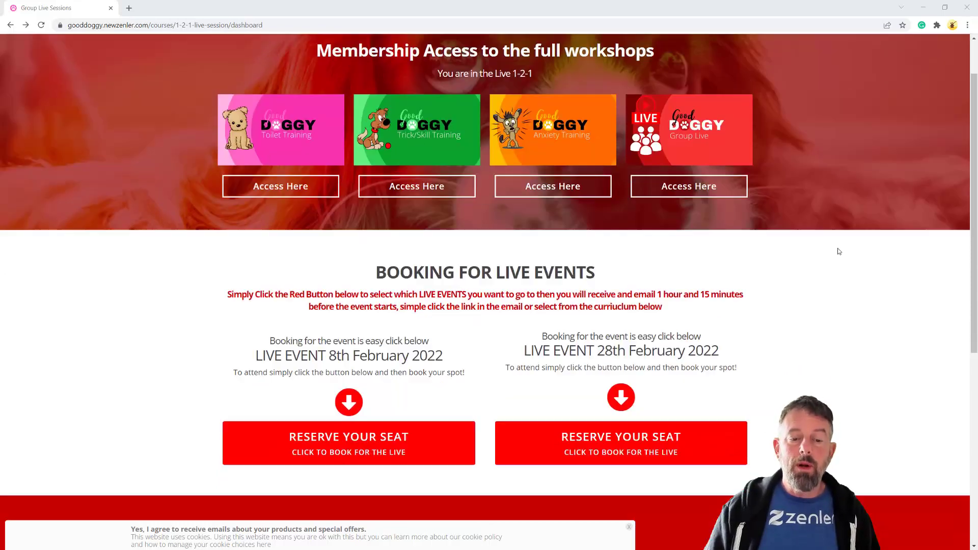
scroll(838, 250, down, 4)
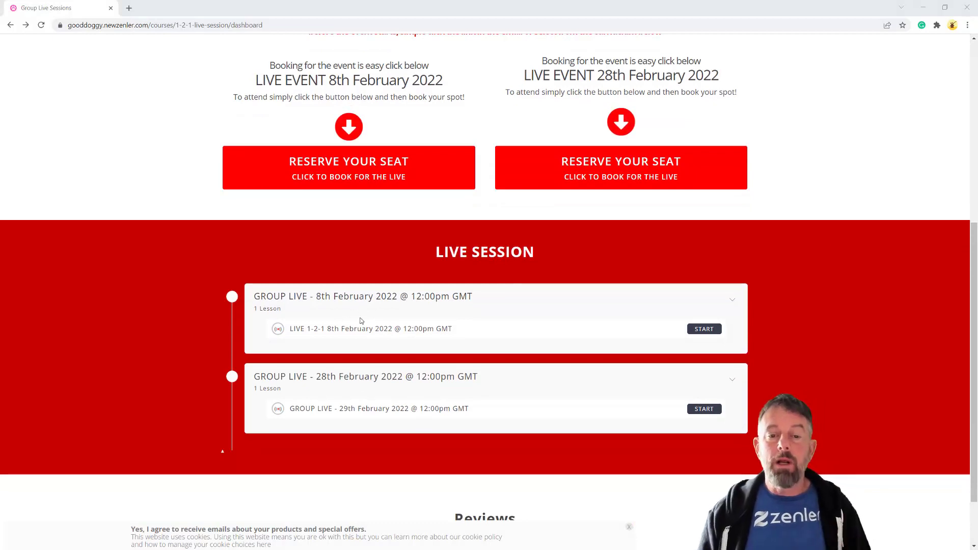
scroll(796, 316, up, 4)
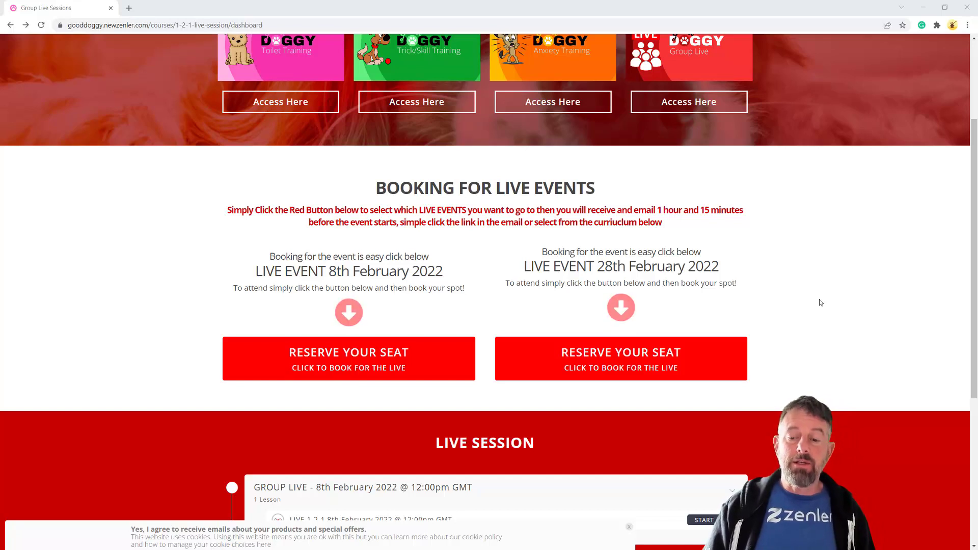
scroll(819, 303, down, 3)
scroll(814, 303, down, 2)
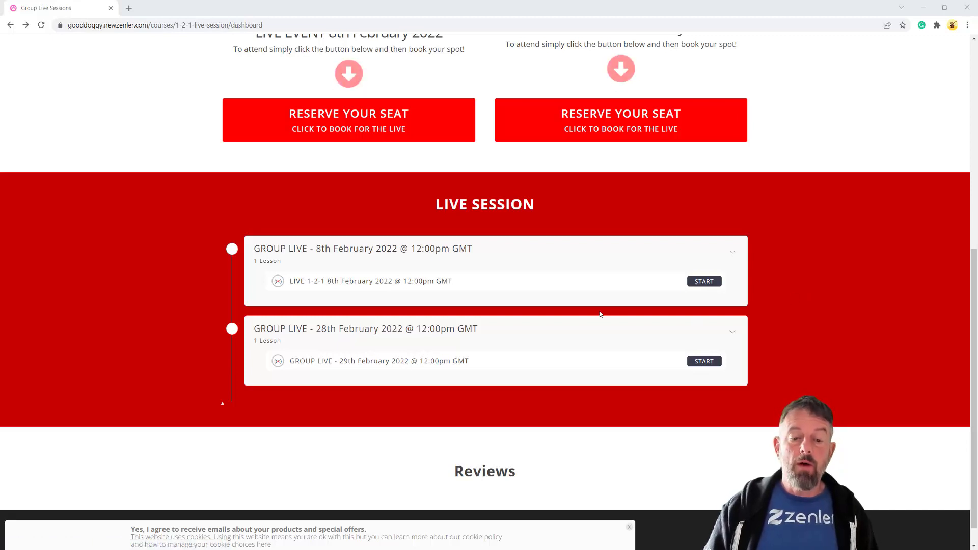
scroll(932, 336, up, 4)
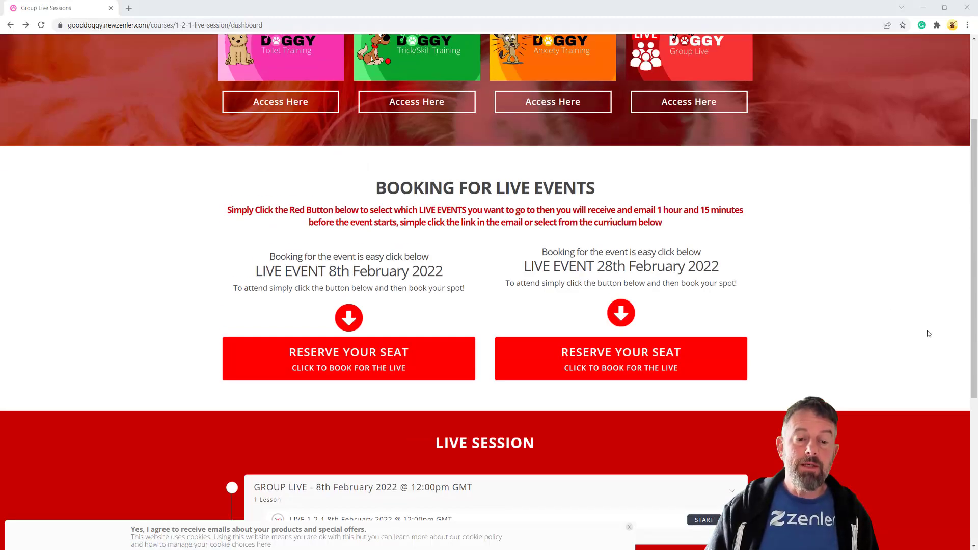
scroll(859, 273, down, 3)
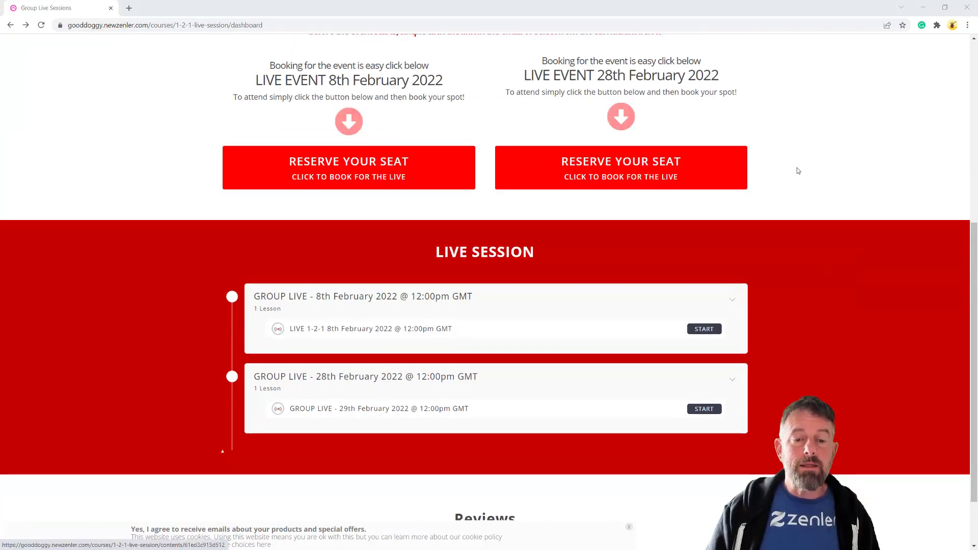
scroll(801, 169, up, 2)
drag(328, 174, 443, 176)
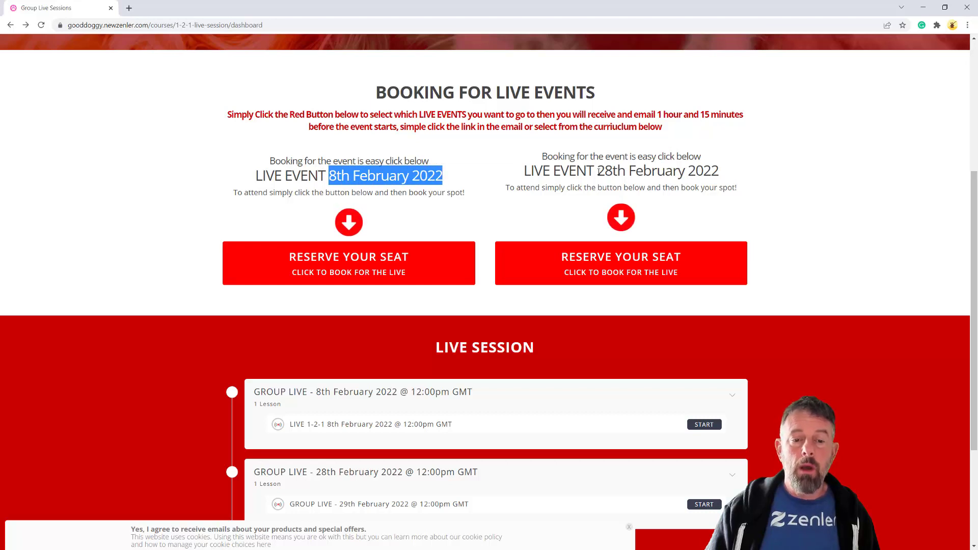
drag(597, 171, 683, 173)
click(857, 246)
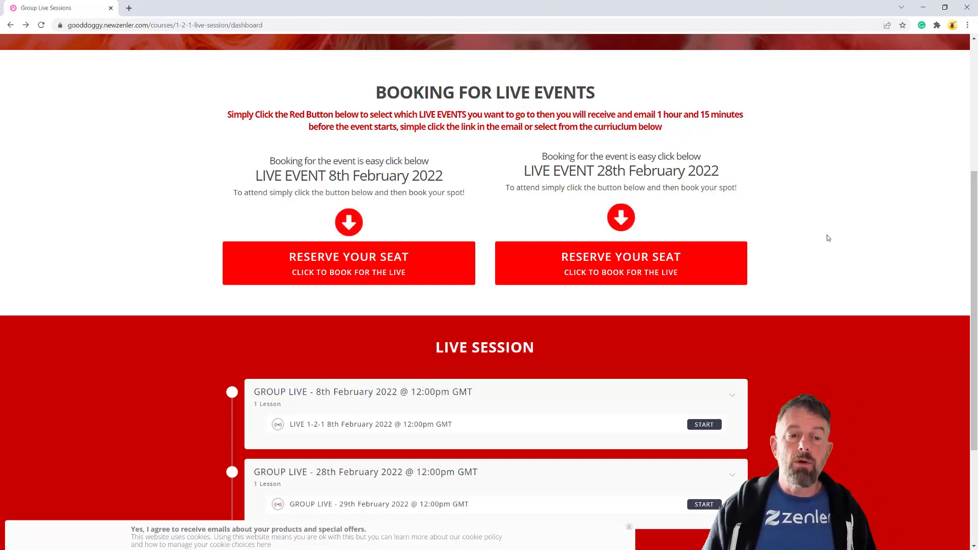
Highlight the 12:00pm GMT lesson time, then collapse and re-expand the February group live entries
scroll(839, 235, up, 5)
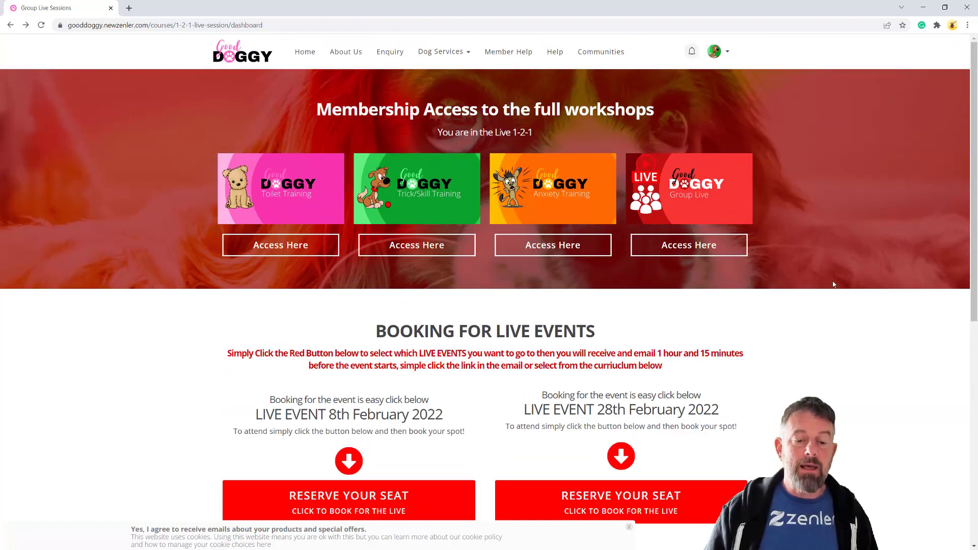
scroll(833, 284, down, 3)
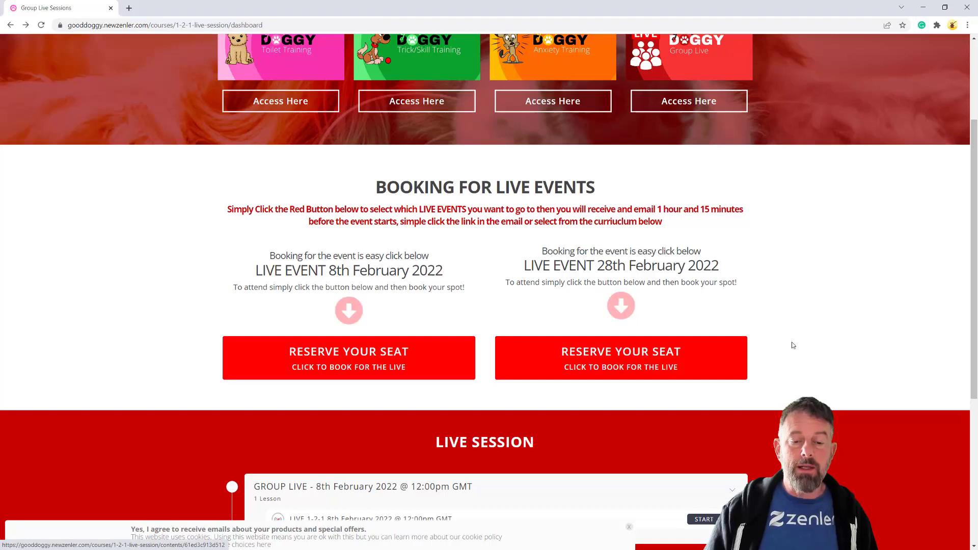
scroll(749, 338, down, 3)
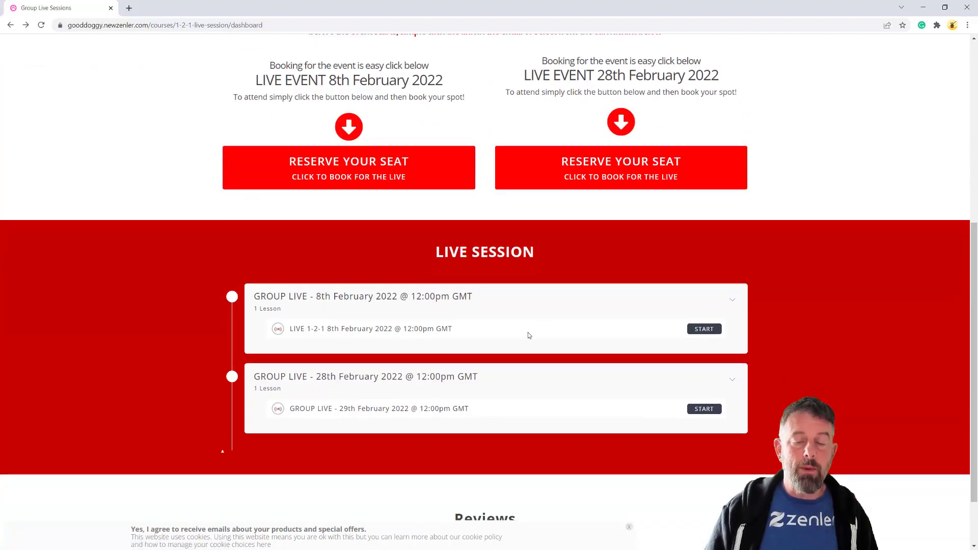
drag(459, 331, 392, 330)
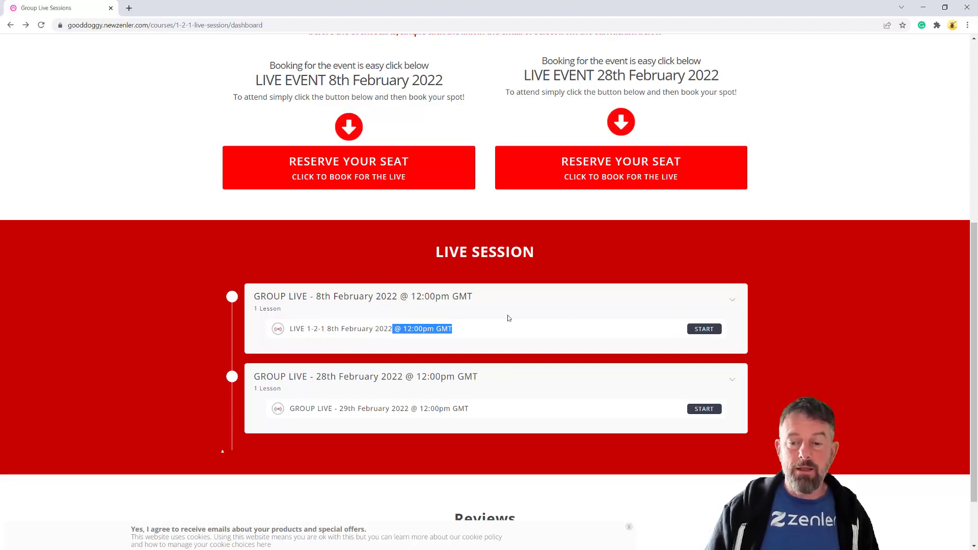
scroll(425, 300, up, 3)
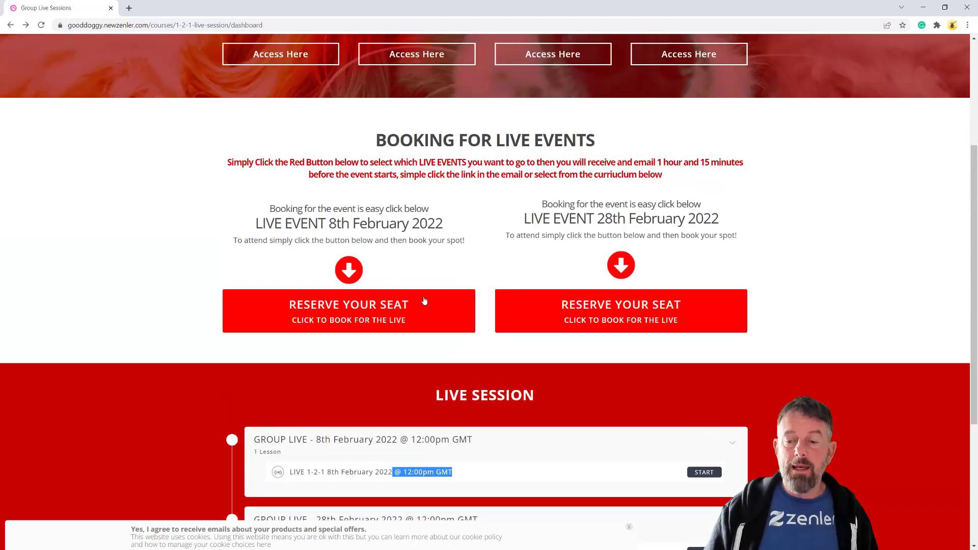
scroll(831, 256, down, 4)
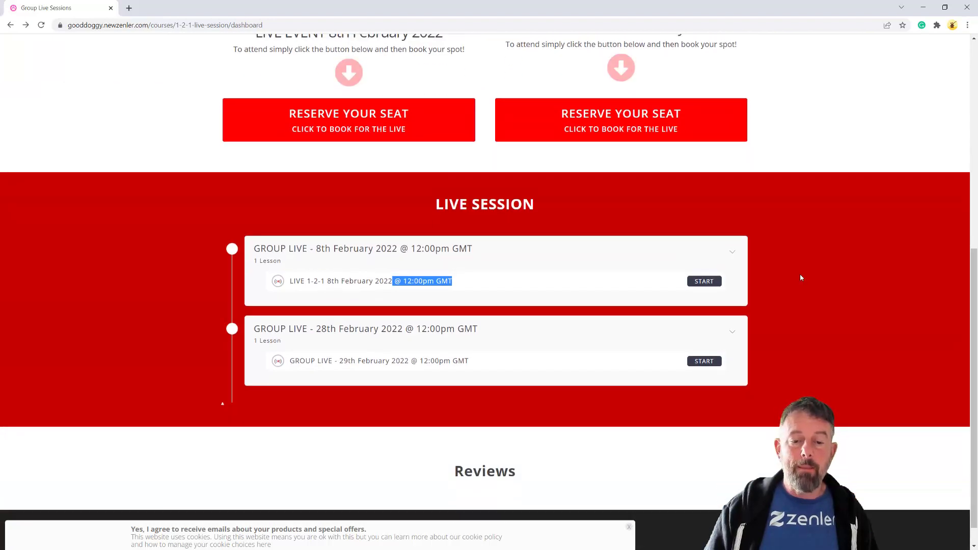
click(731, 273)
click(733, 253)
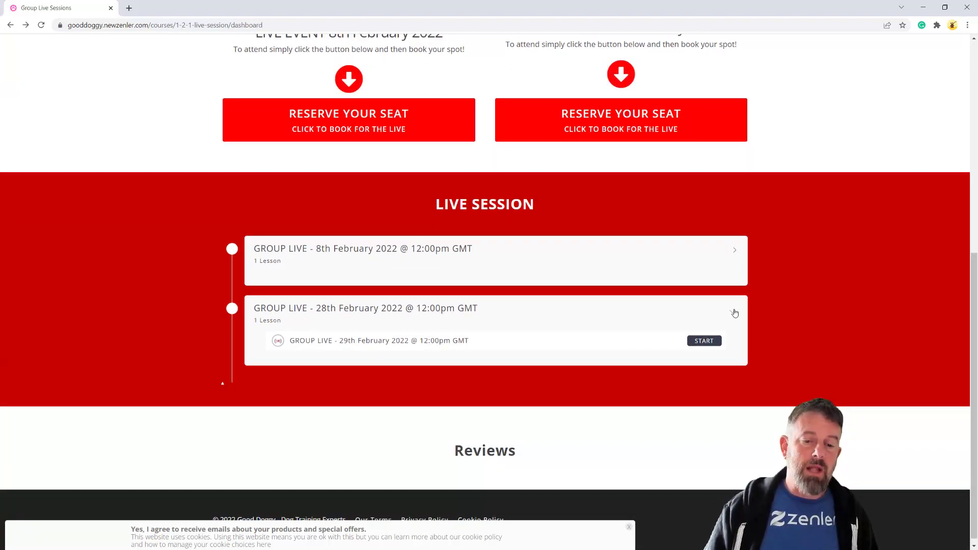
click(735, 313)
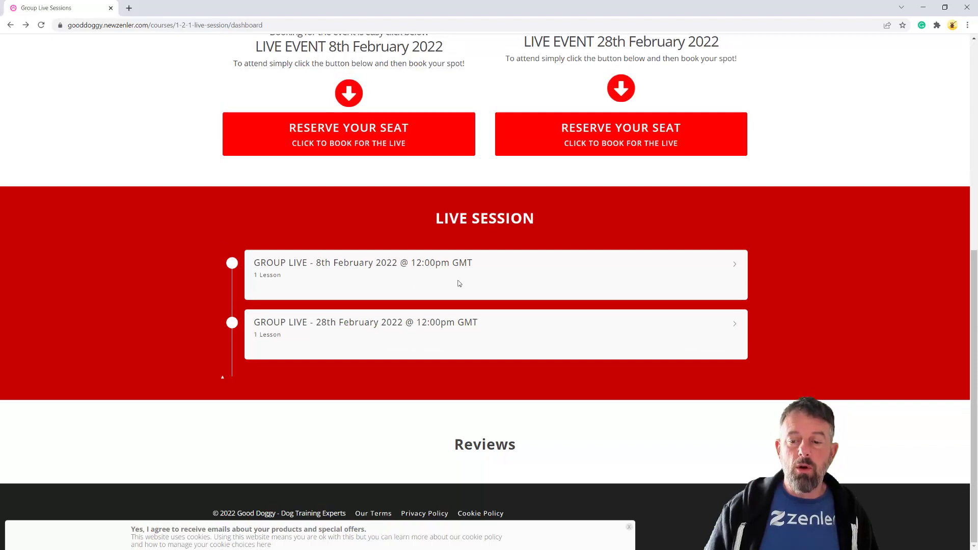
click(735, 269)
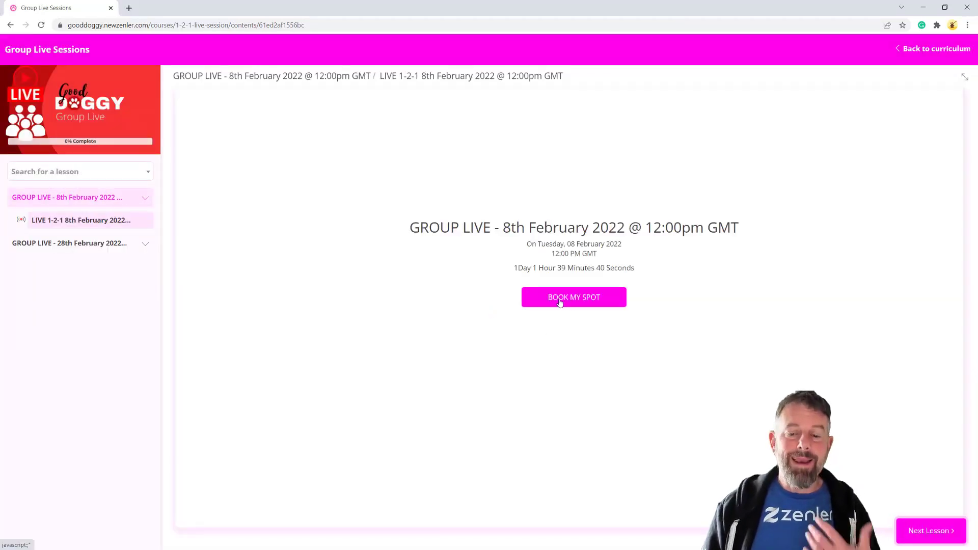
Return to the course dashboard and scroll back up to the top
click(924, 50)
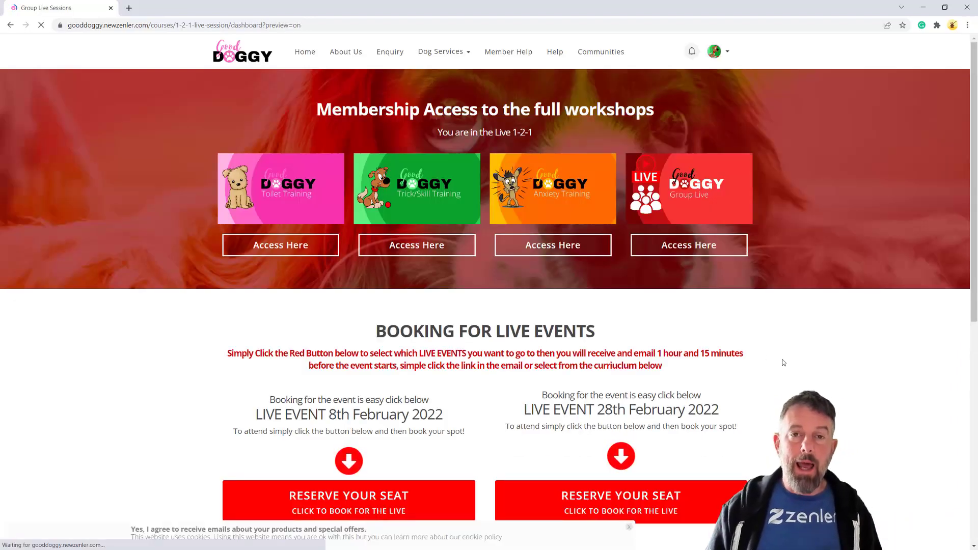
scroll(634, 221, down, 3)
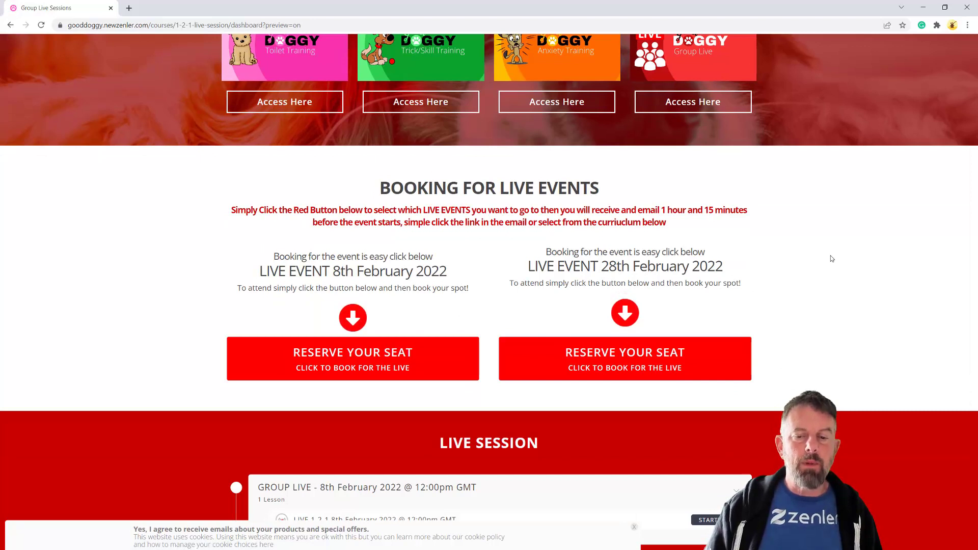
scroll(836, 262, down, 2)
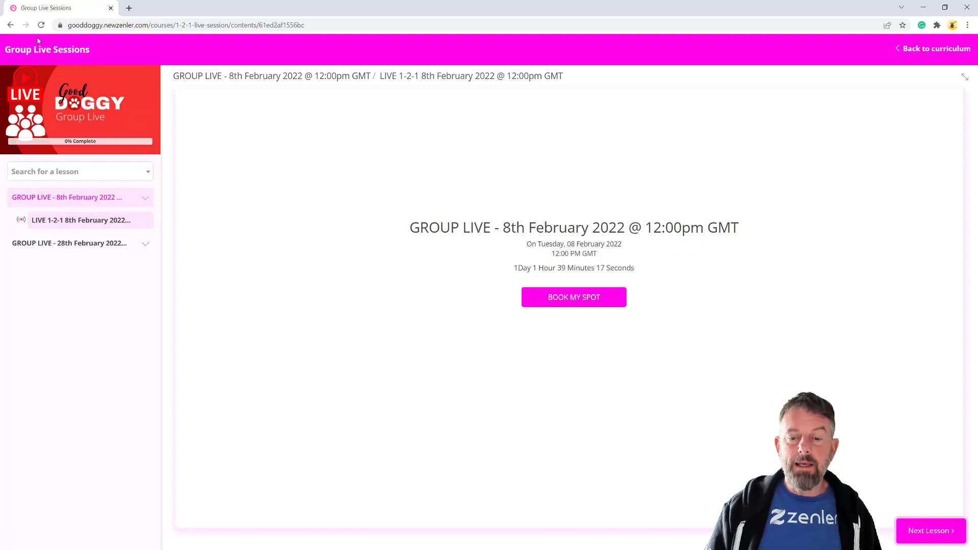
click(914, 51)
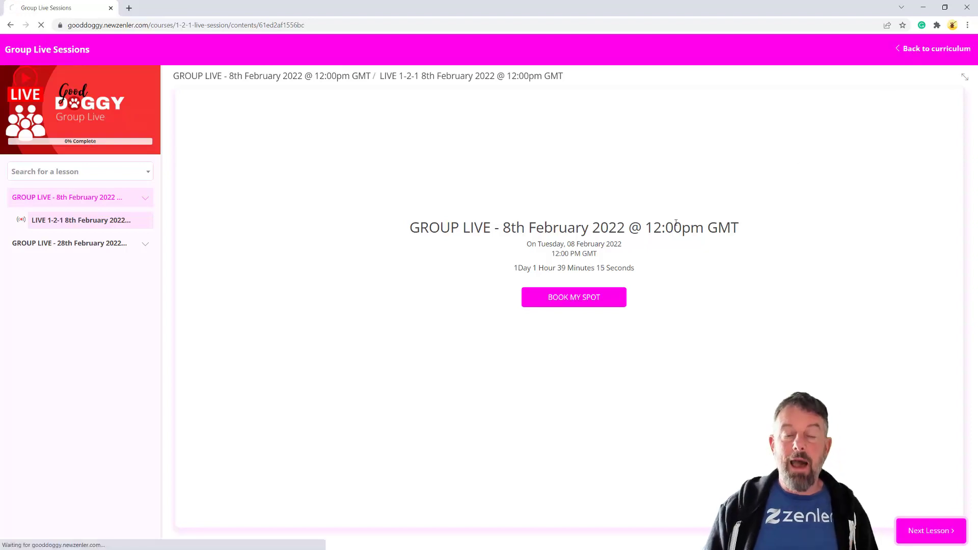
scroll(605, 327, down, 4)
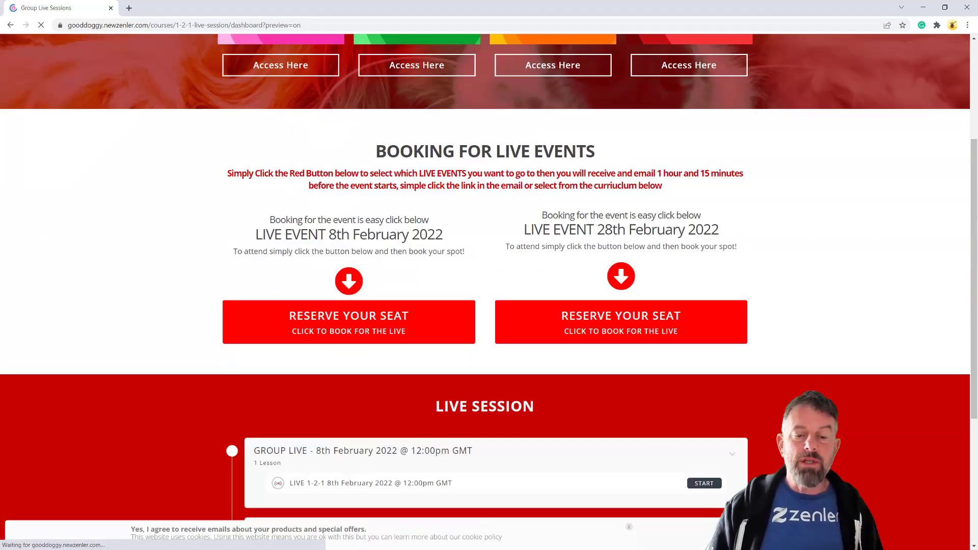
scroll(764, 313, up, 2)
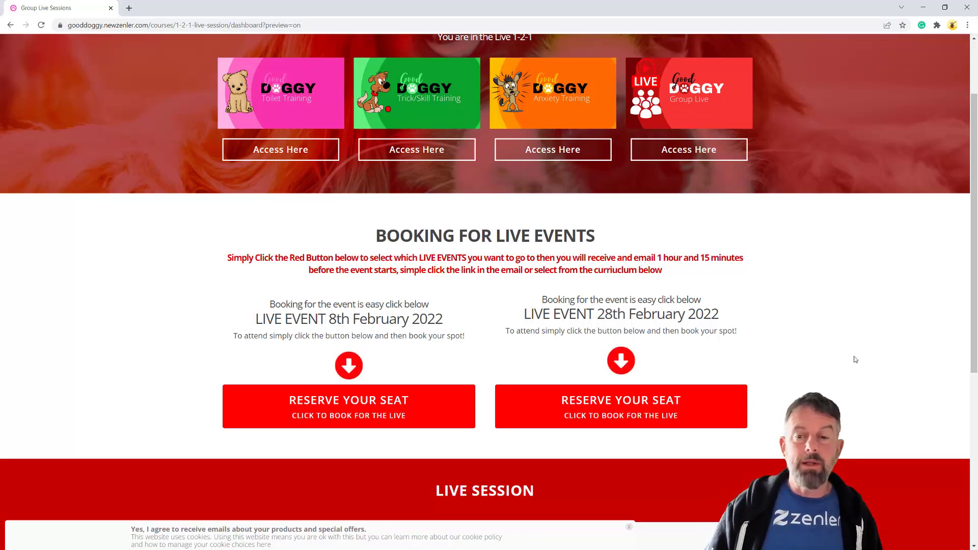
scroll(854, 360, up, 2)
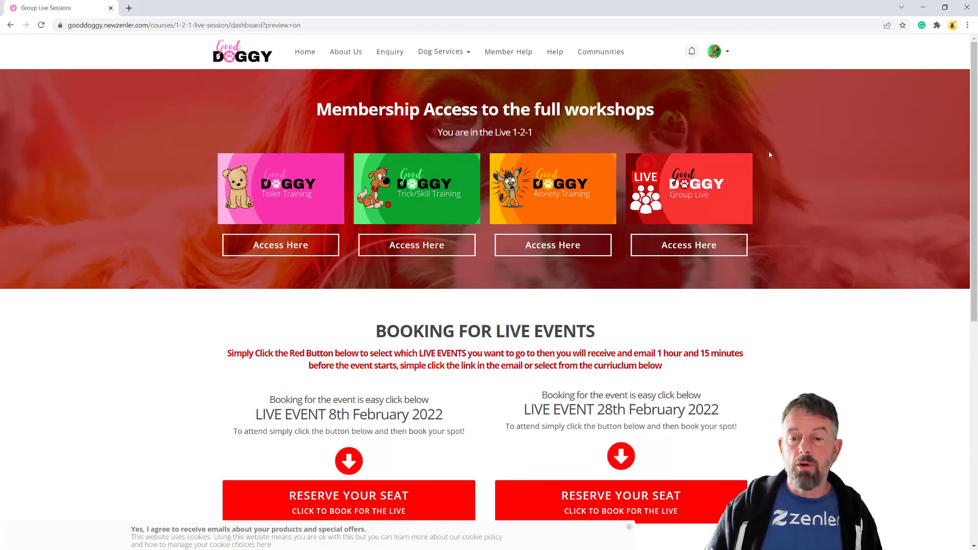
Go through the account menu to the admin area's list of live classes
click(728, 56)
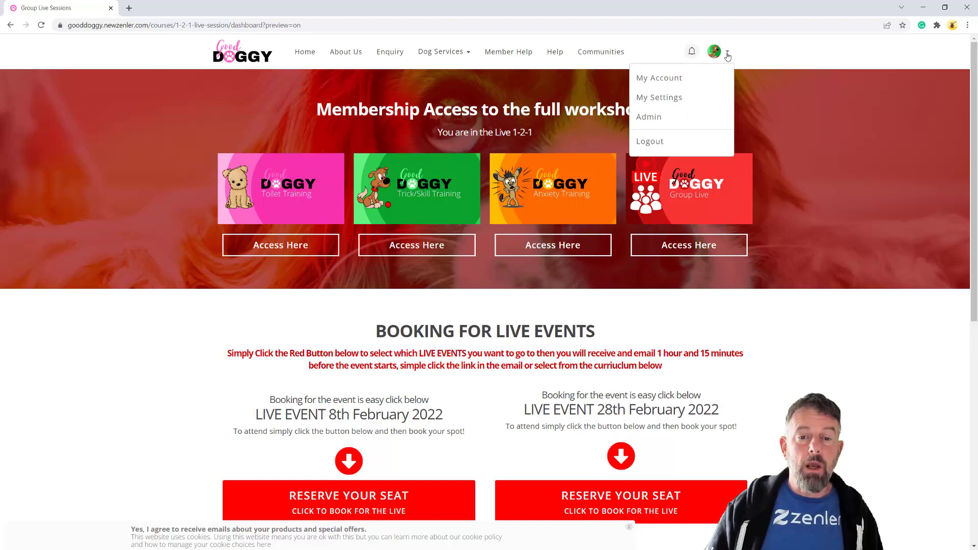
click(657, 119)
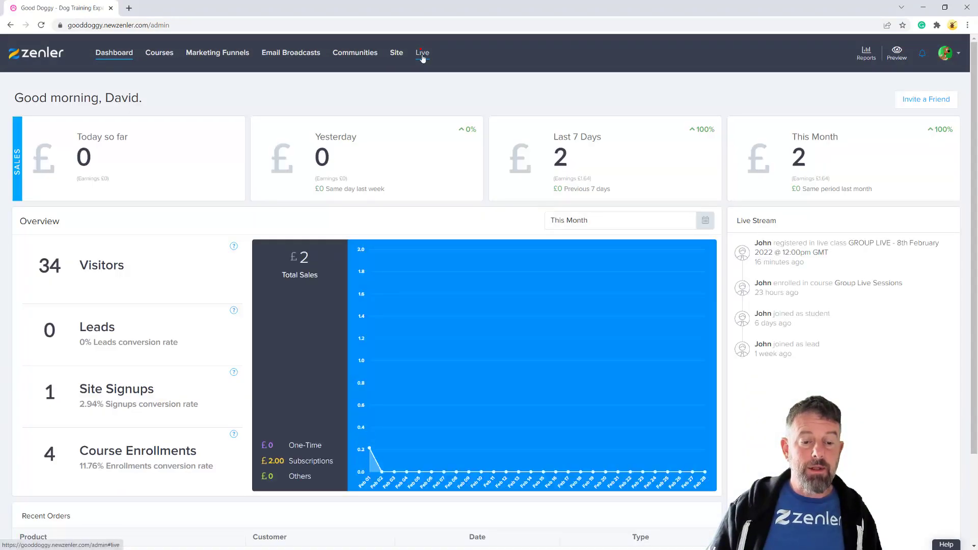
click(422, 55)
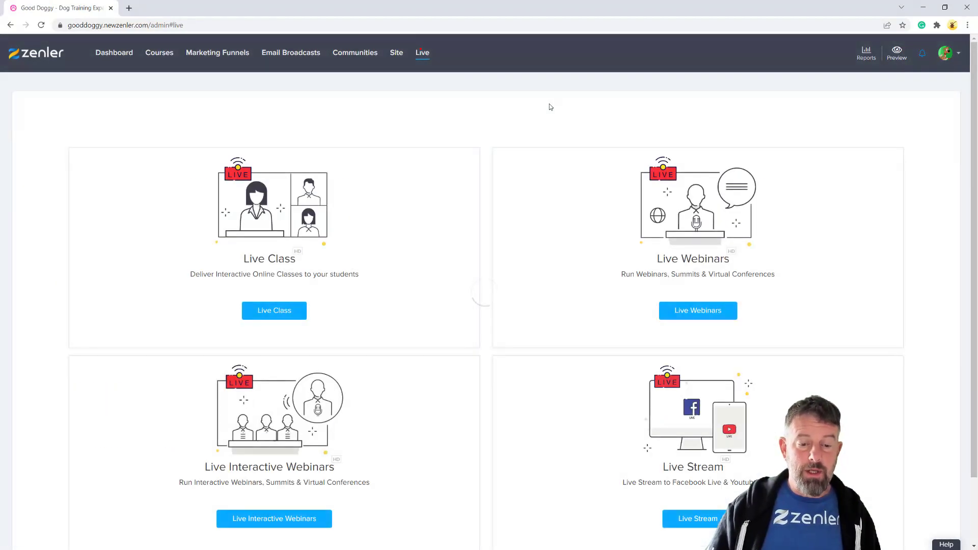
click(283, 311)
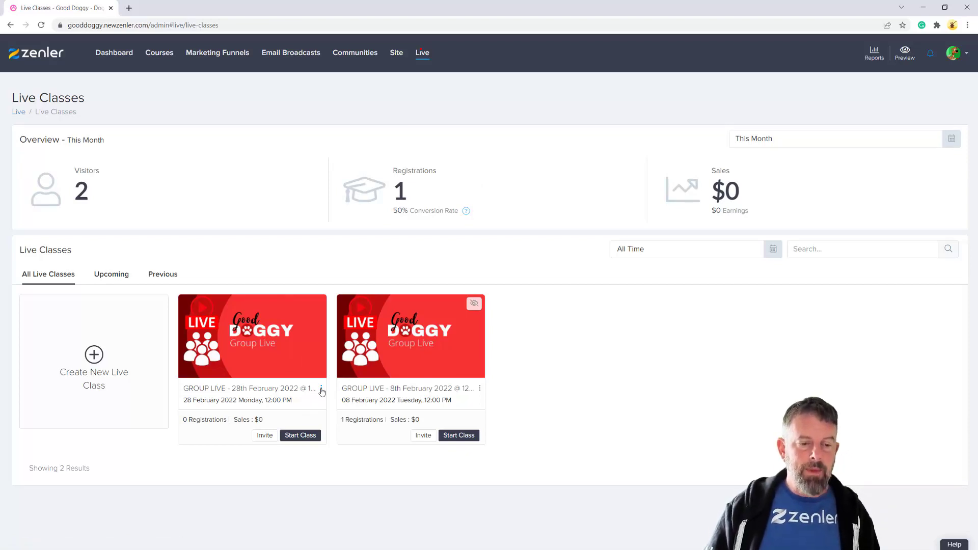
Edit the 28th February live class and expand its Register Mail Sequence automation
click(322, 389)
click(308, 410)
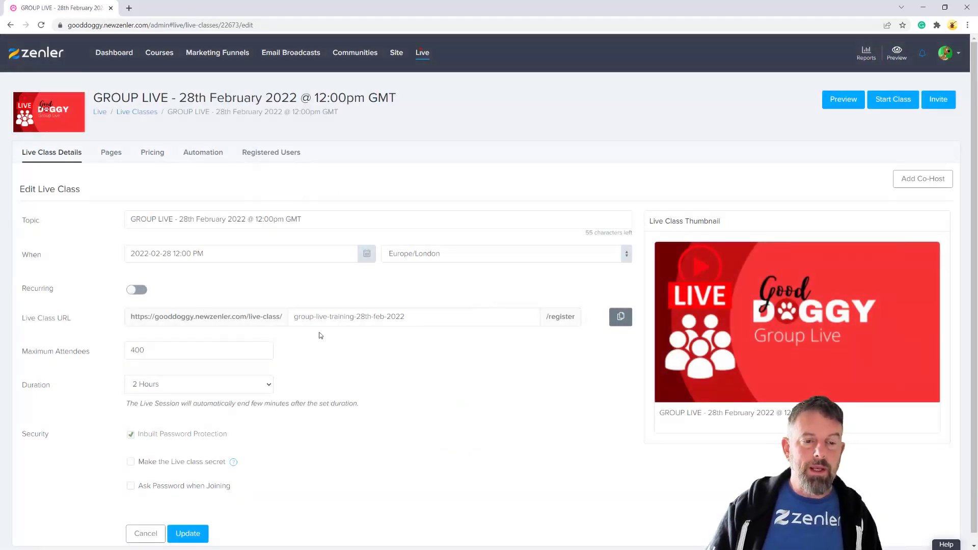
click(203, 152)
click(170, 328)
Read through the Live Class Registration Email's mail content, then view the Register, Thank You and Waiting pages
click(51, 387)
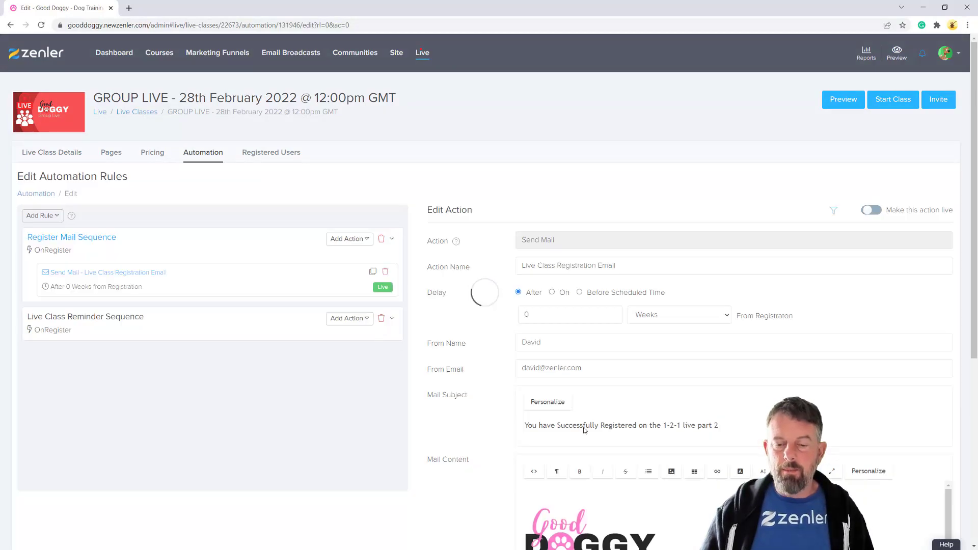
scroll(514, 374, down, 3)
scroll(655, 415, down, 1)
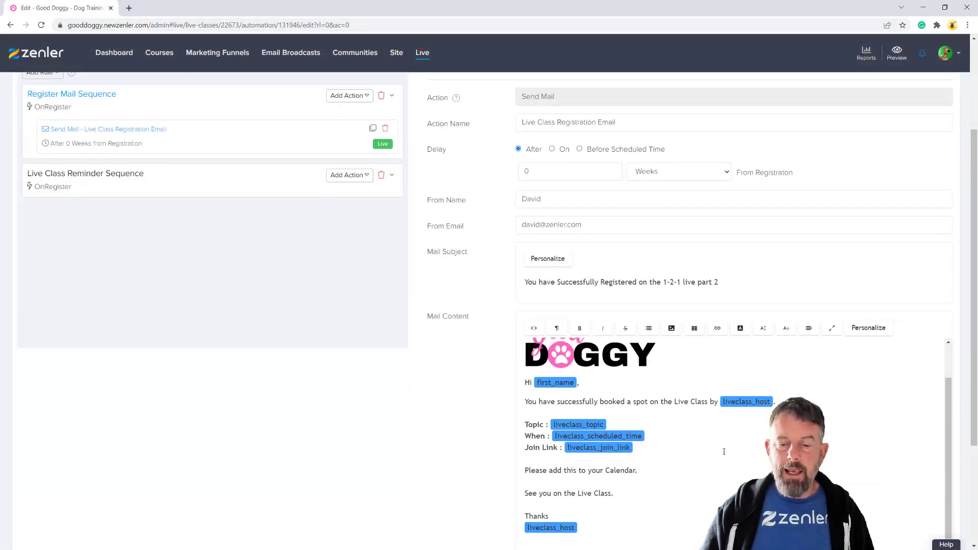
scroll(717, 449, down, 1)
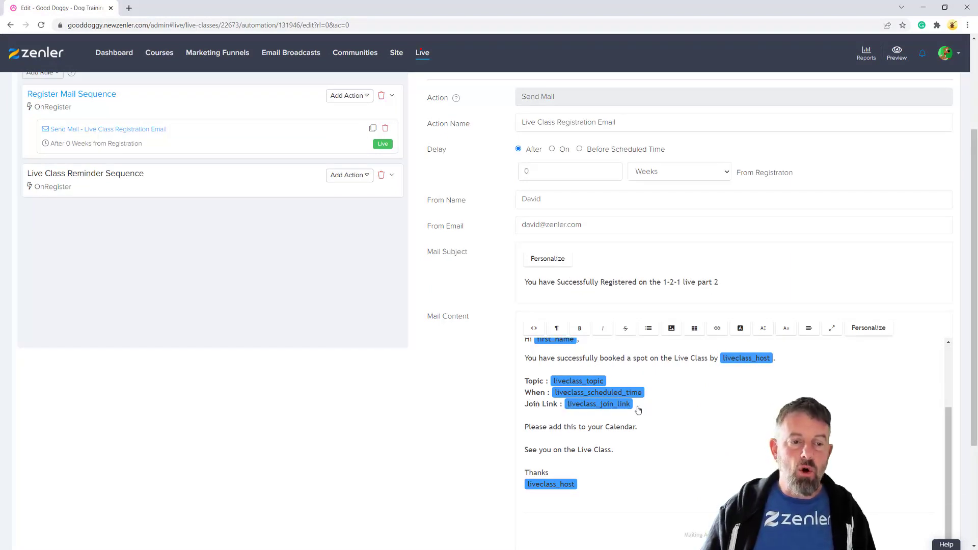
scroll(714, 412, down, 1)
scroll(714, 410, up, 2)
scroll(330, 273, up, 4)
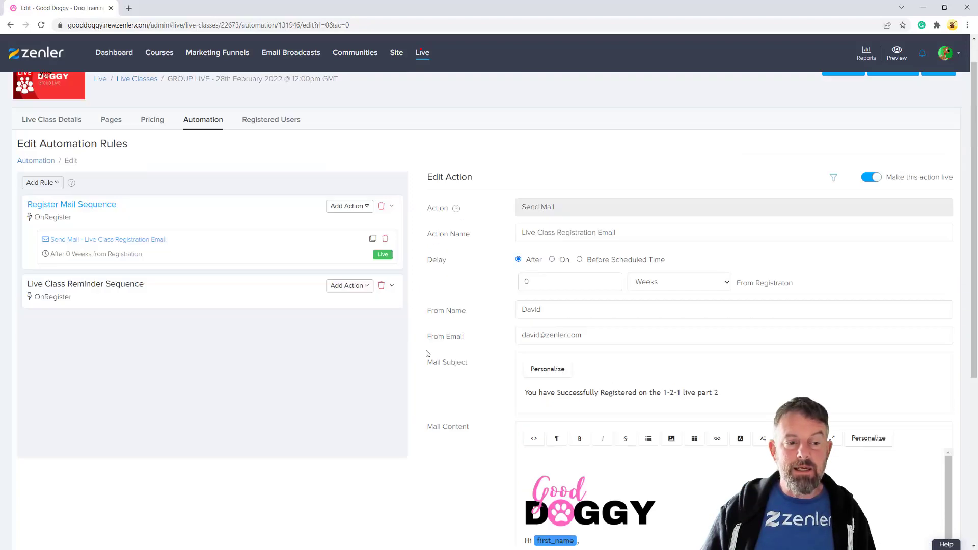
click(112, 155)
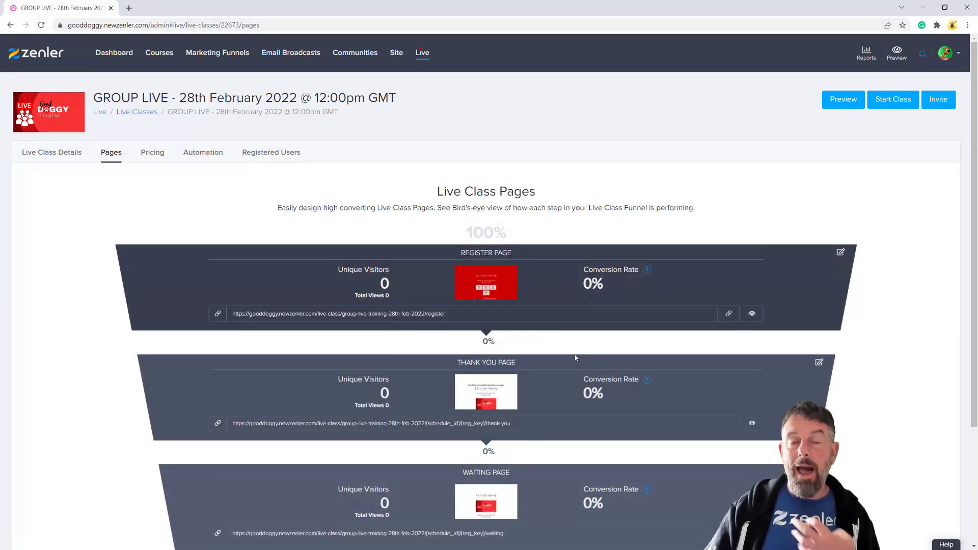
scroll(575, 358, down, 1)
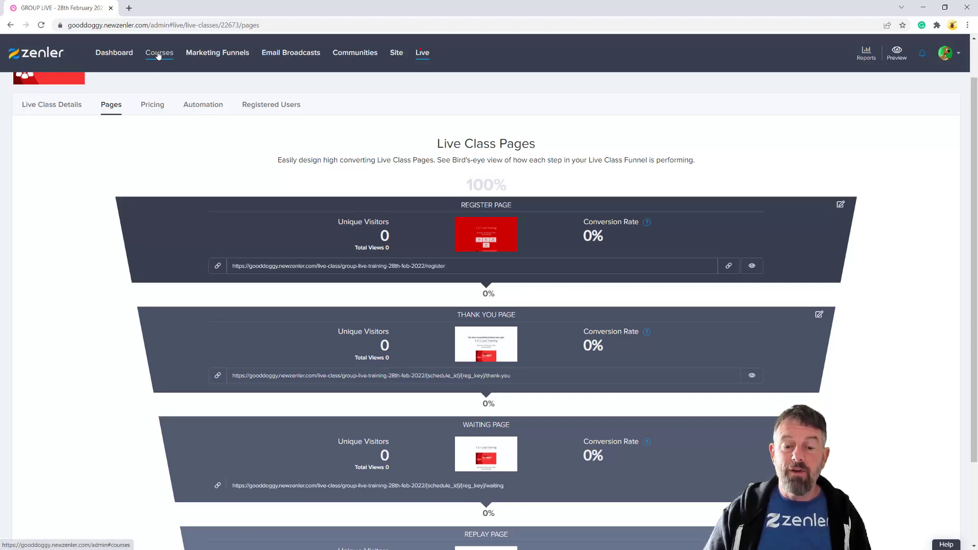
scroll(703, 355, down, 2)
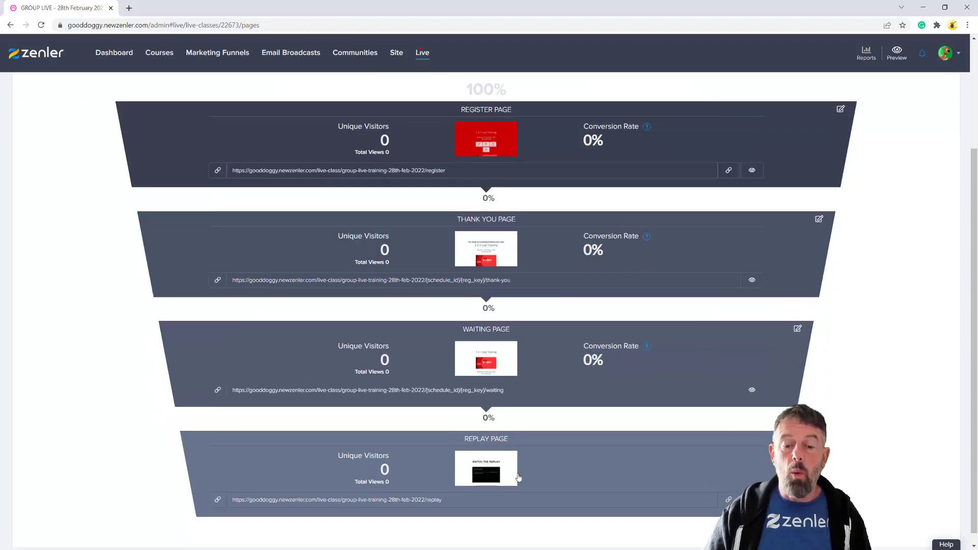
click(751, 390)
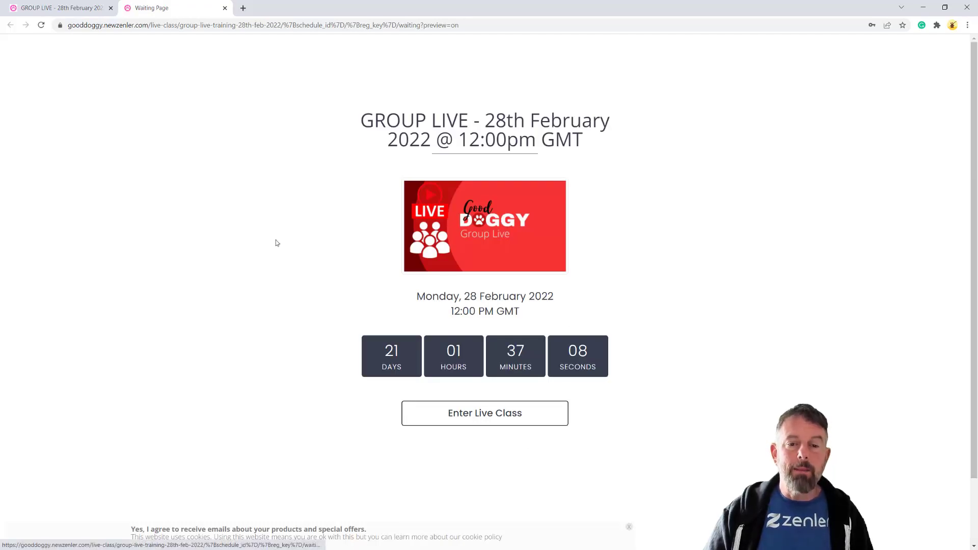
click(224, 9)
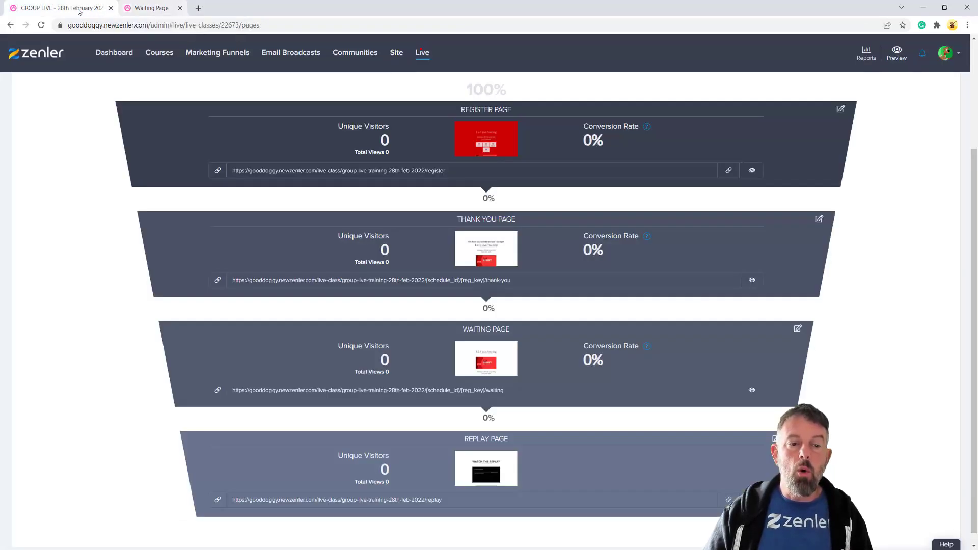
scroll(535, 260, up, 3)
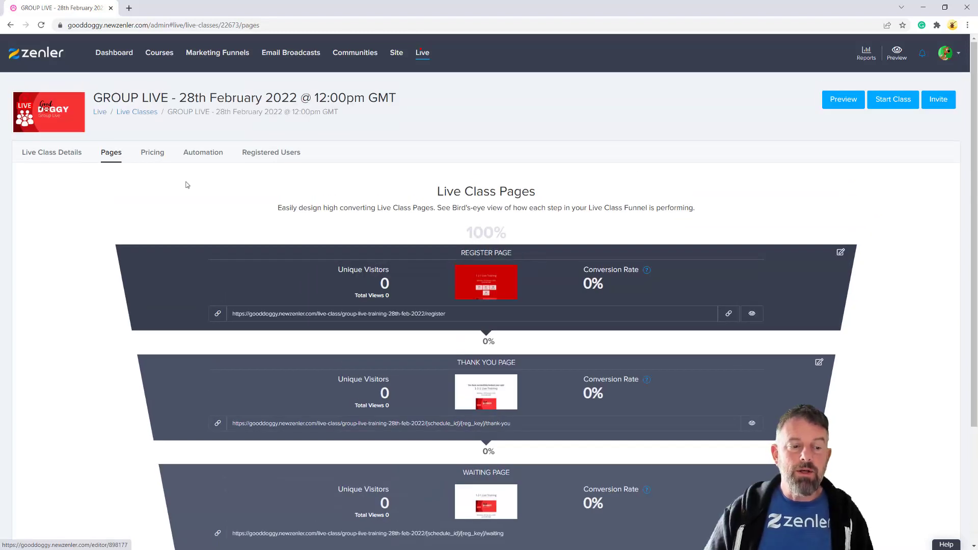
Reopen the Live Class Registration Email from the Register Mail Sequence and scroll through its content
click(203, 153)
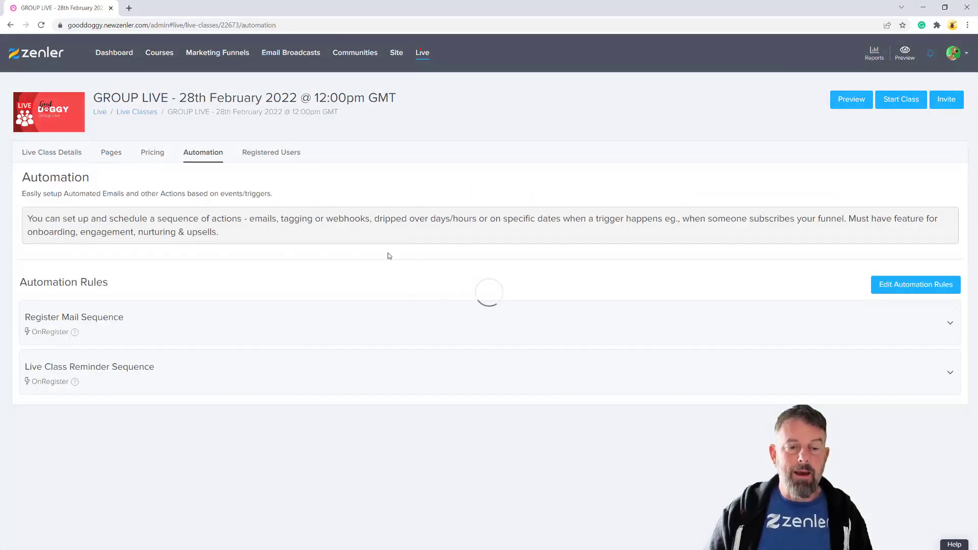
click(184, 326)
click(44, 385)
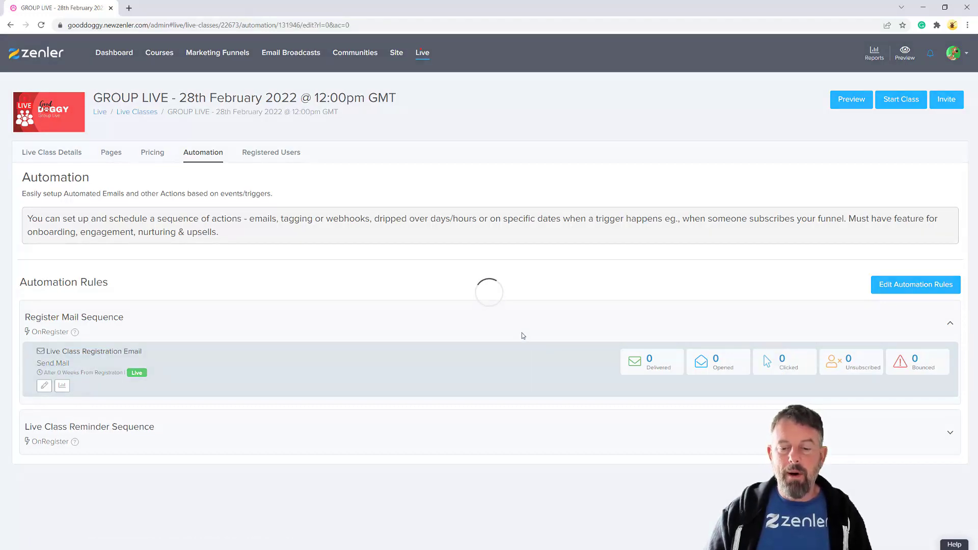
scroll(577, 447, down, 4)
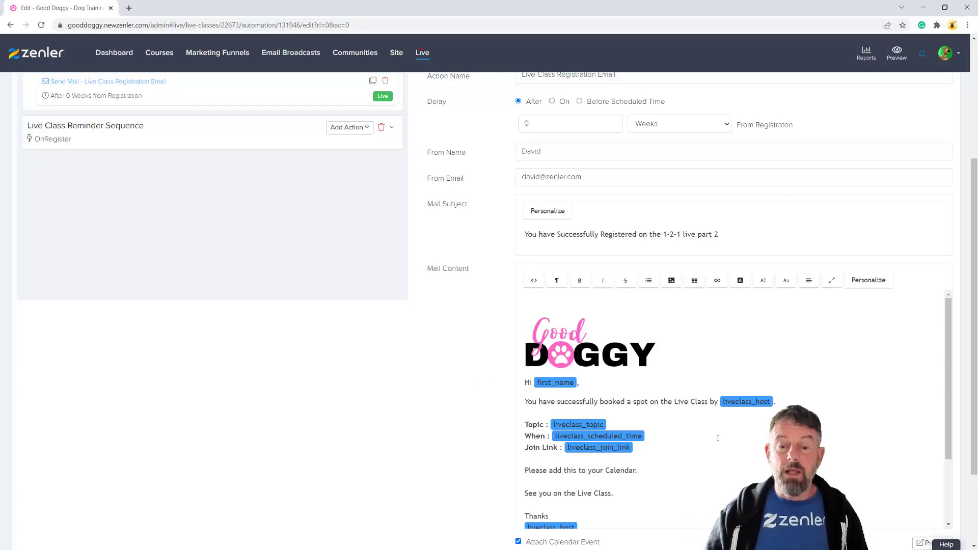
scroll(721, 438, down, 2)
scroll(721, 438, up, 2)
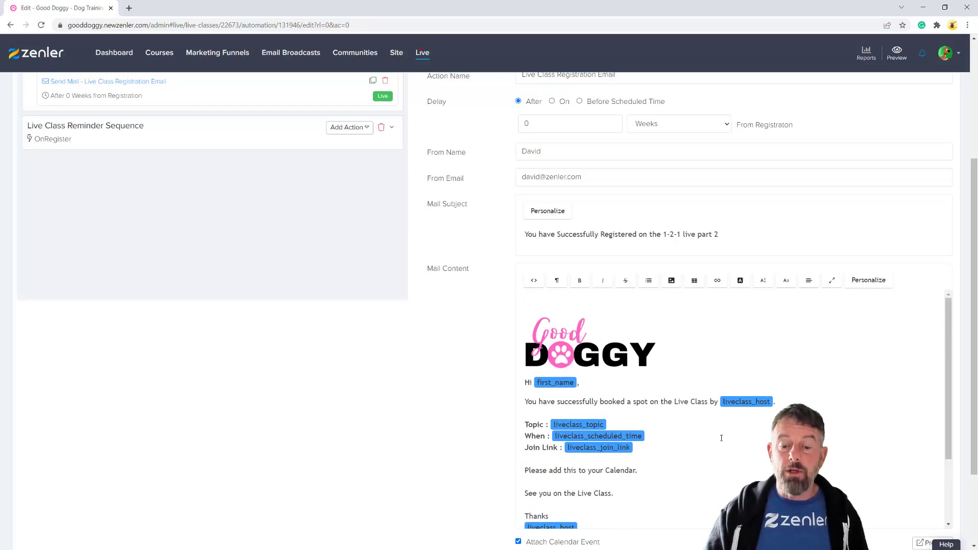
scroll(722, 438, down, 2)
scroll(702, 416, up, 2)
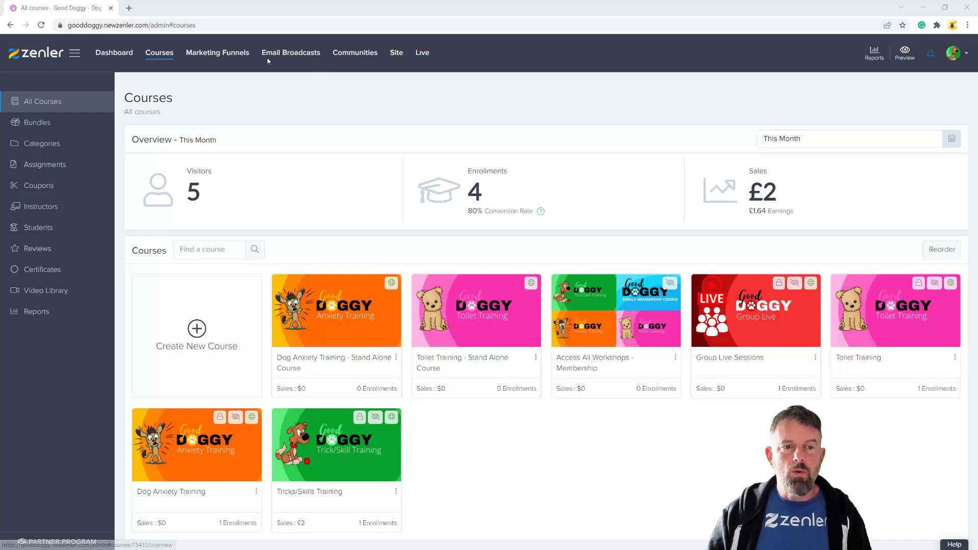
Go to the Group Live Sessions curriculum and select the LIVE 1-2-1 8th February lesson
click(730, 312)
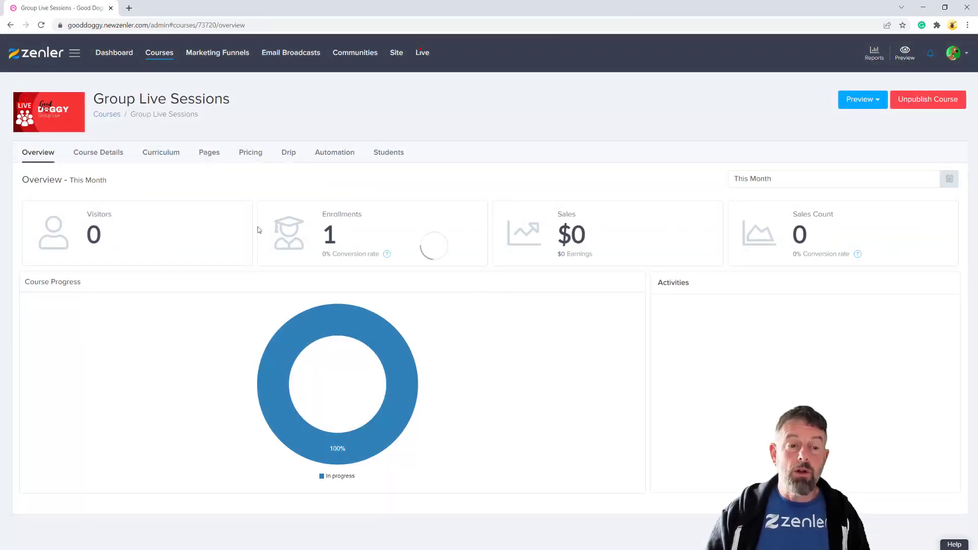
click(155, 152)
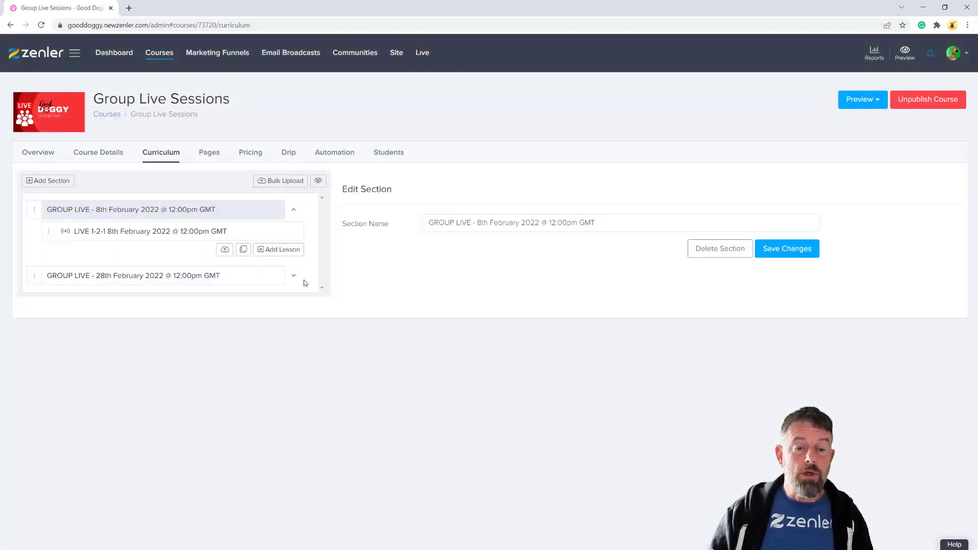
click(294, 277)
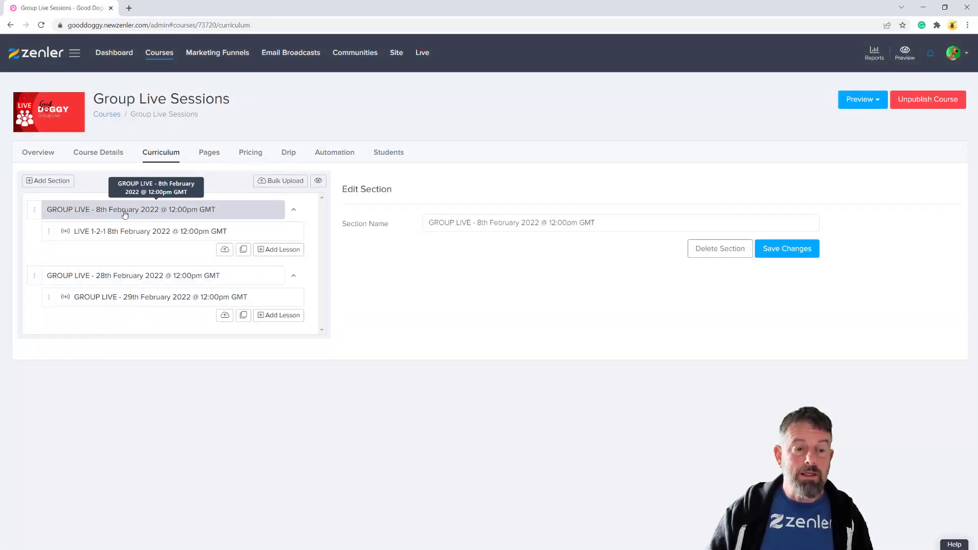
drag(477, 222, 519, 222)
click(157, 277)
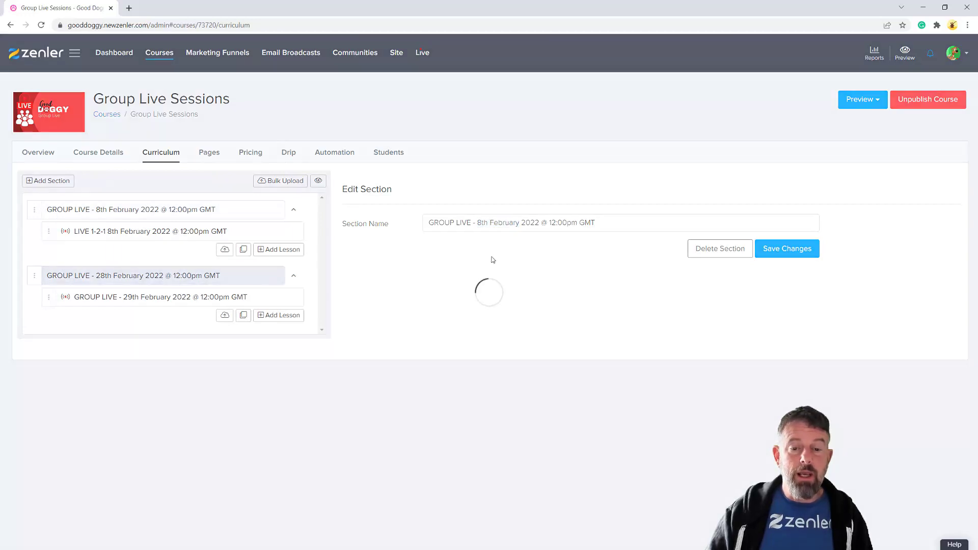
click(163, 237)
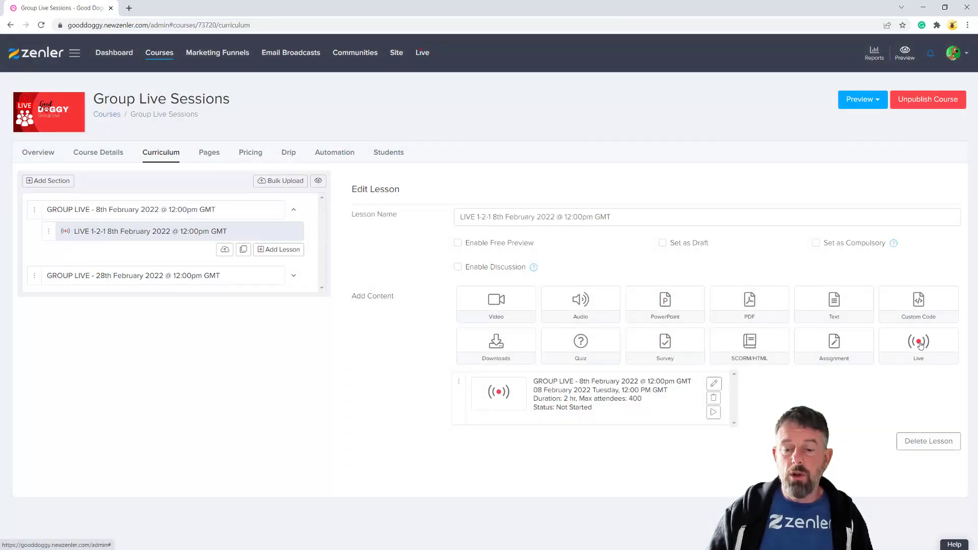
Delete the lesson's live content and attach the GROUP LIVE - 8th February 2022 class instead
click(714, 399)
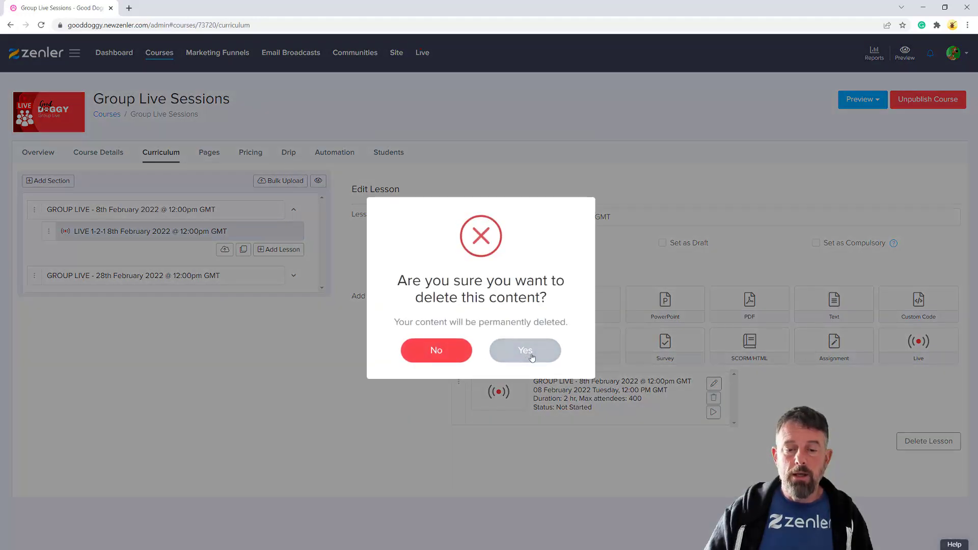
click(550, 344)
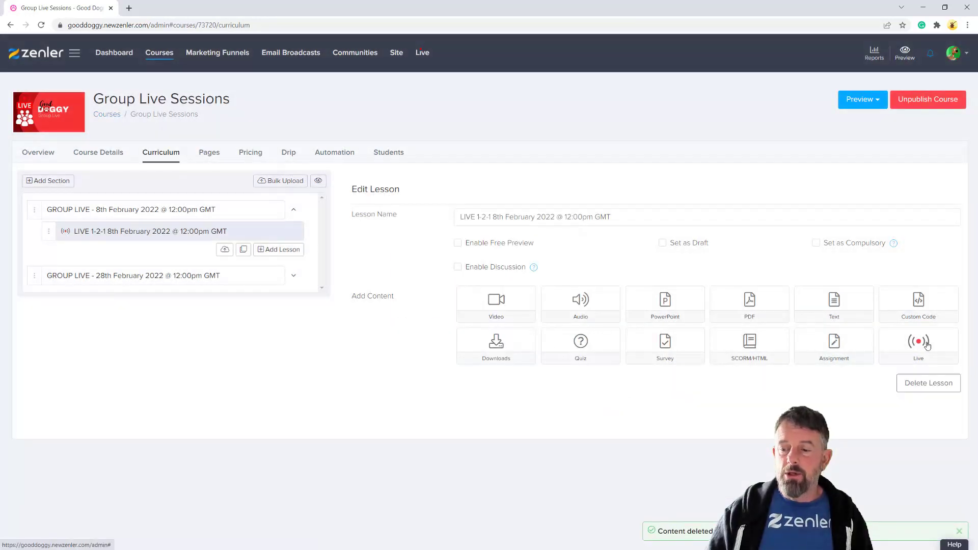
click(923, 345)
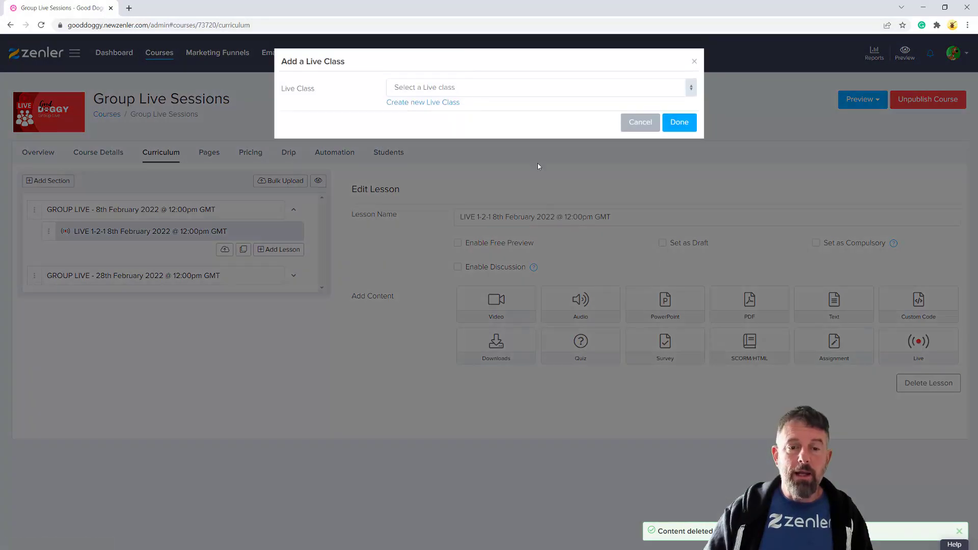
click(497, 93)
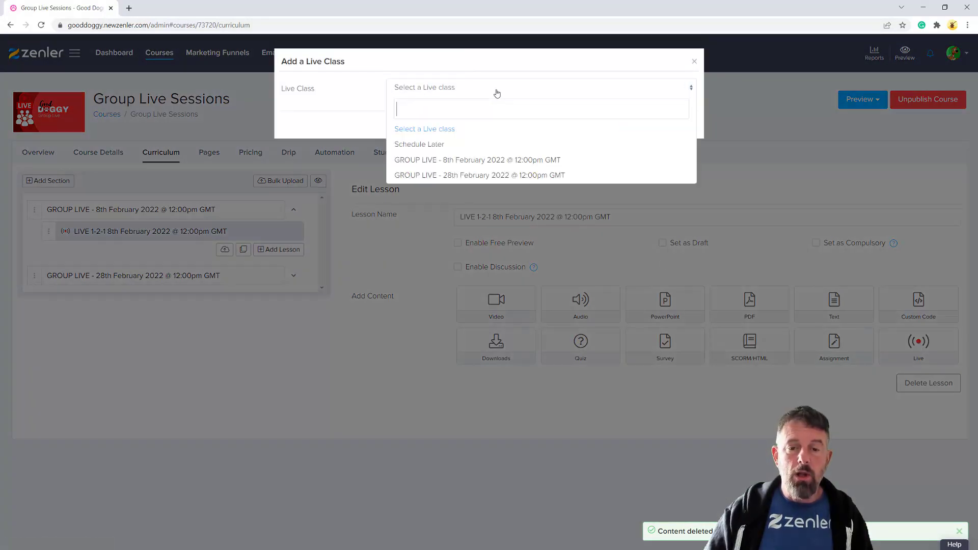
click(456, 160)
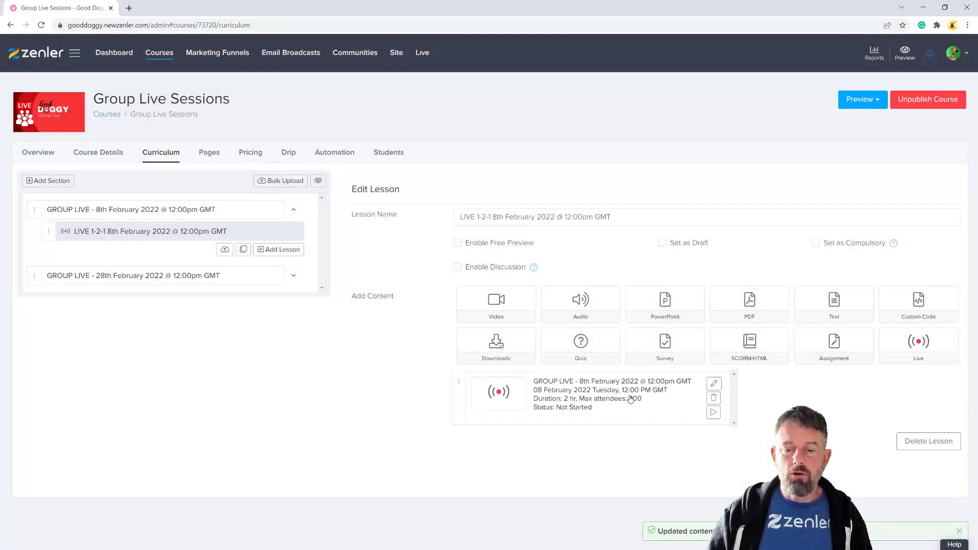
click(293, 275)
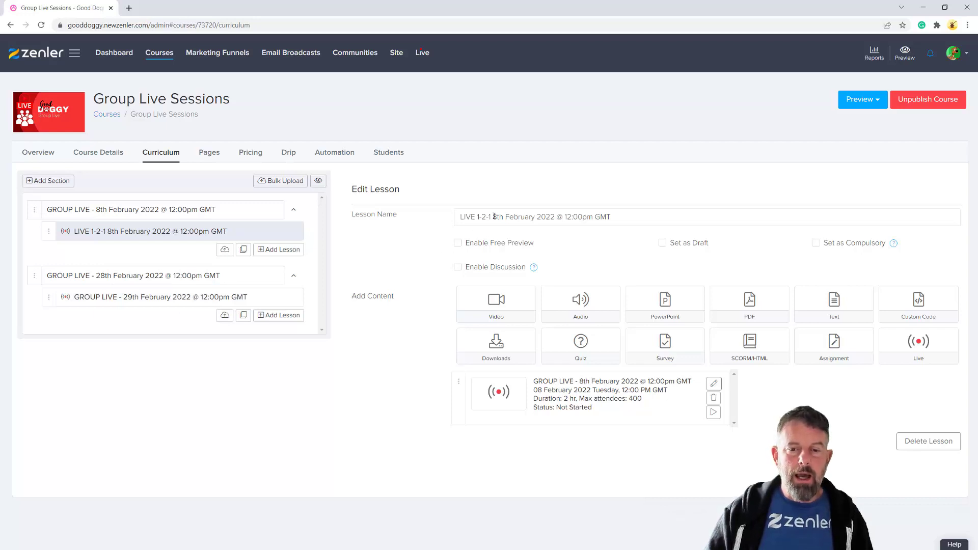
Change 'LIVE 1-2-1' to 'GROUP LIVE' in the lesson name and save the change
drag(491, 215, 460, 214)
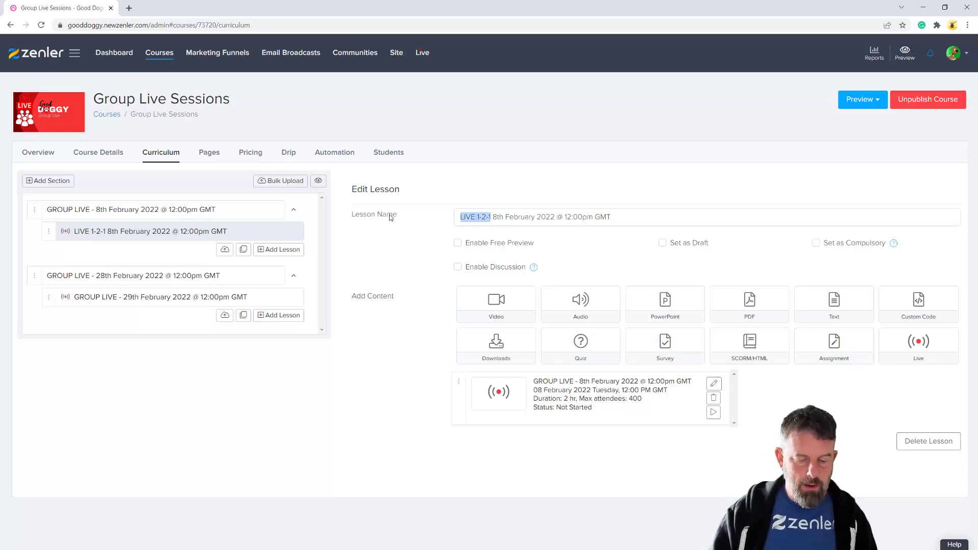
text(GROUP LIVE)
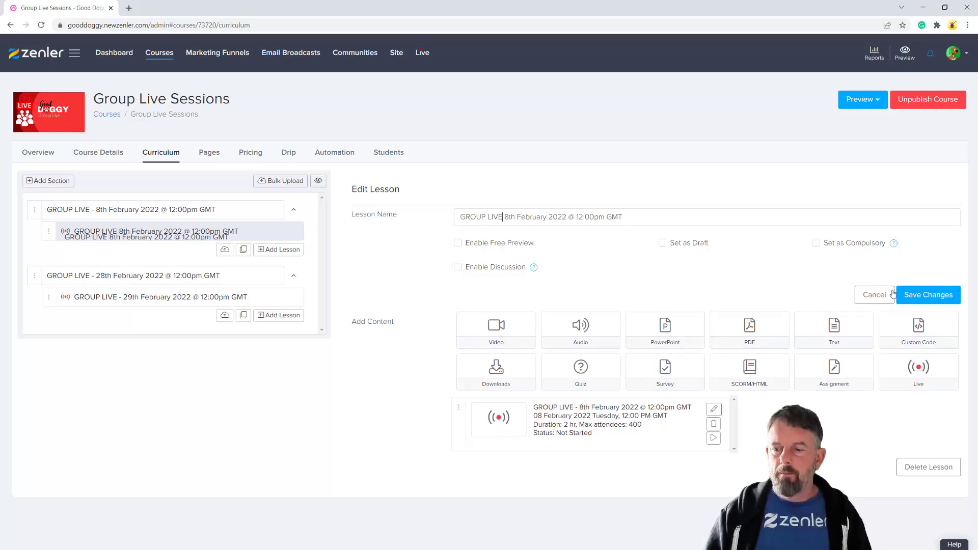
click(904, 295)
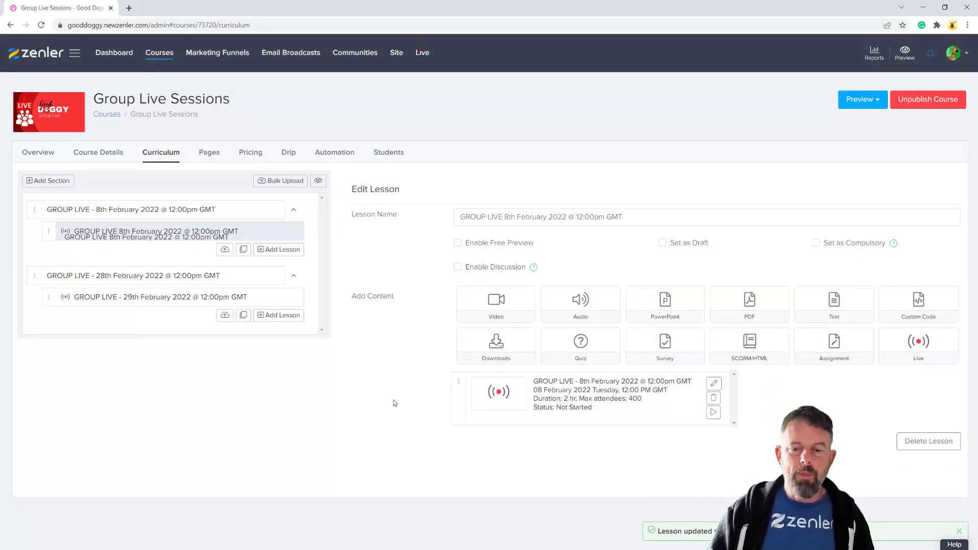
drag(241, 219, 162, 244)
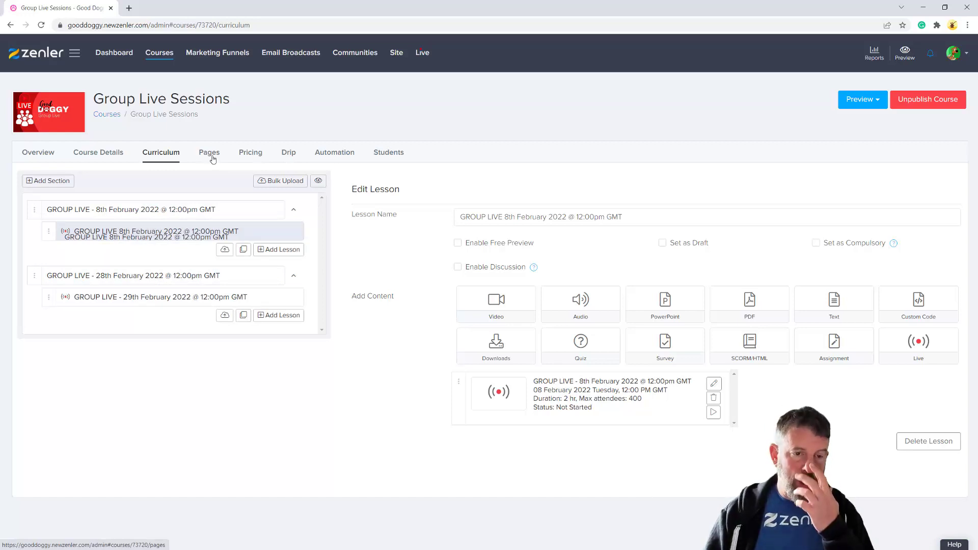
click(208, 154)
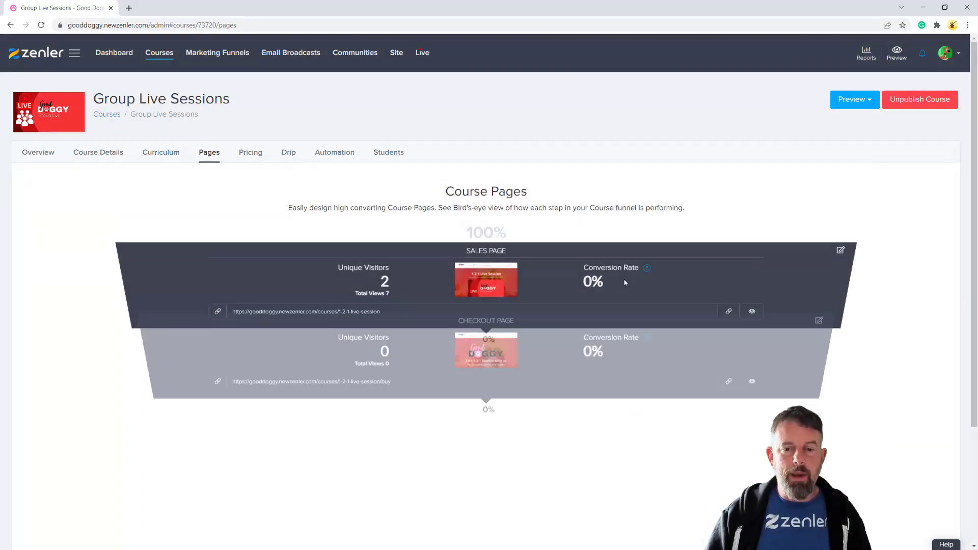
Scroll down the Pages tab and edit the Course Access Page
scroll(659, 297, down, 3)
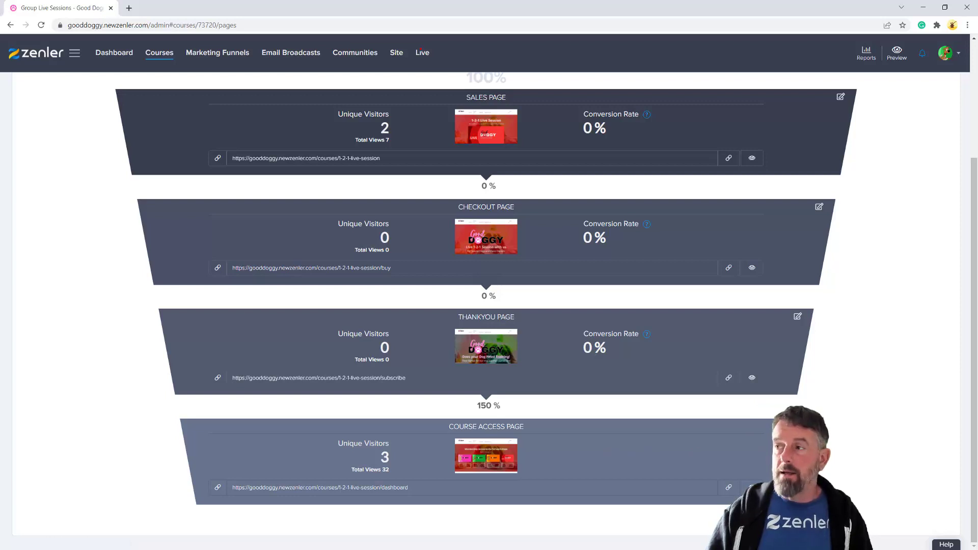
click(776, 426)
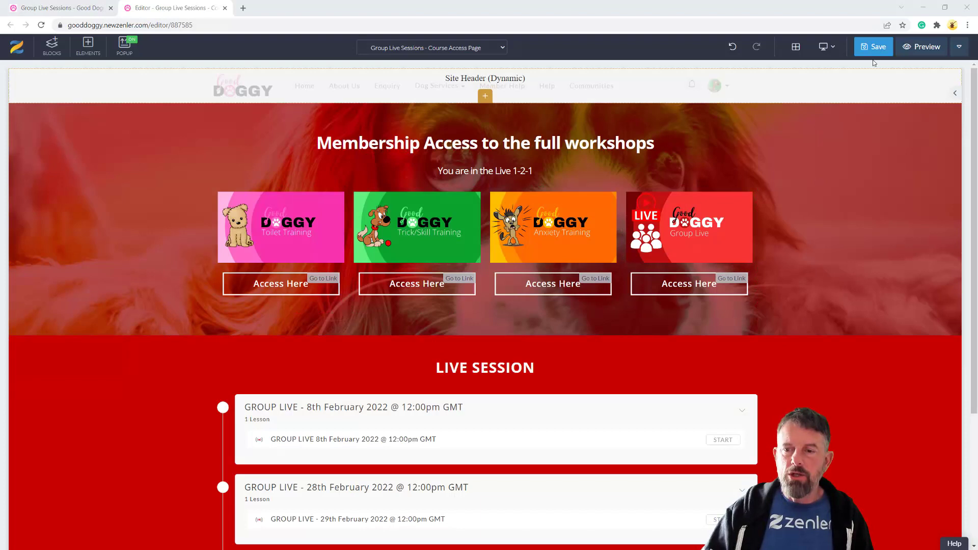
scroll(452, 295, down, 2)
scroll(453, 294, up, 2)
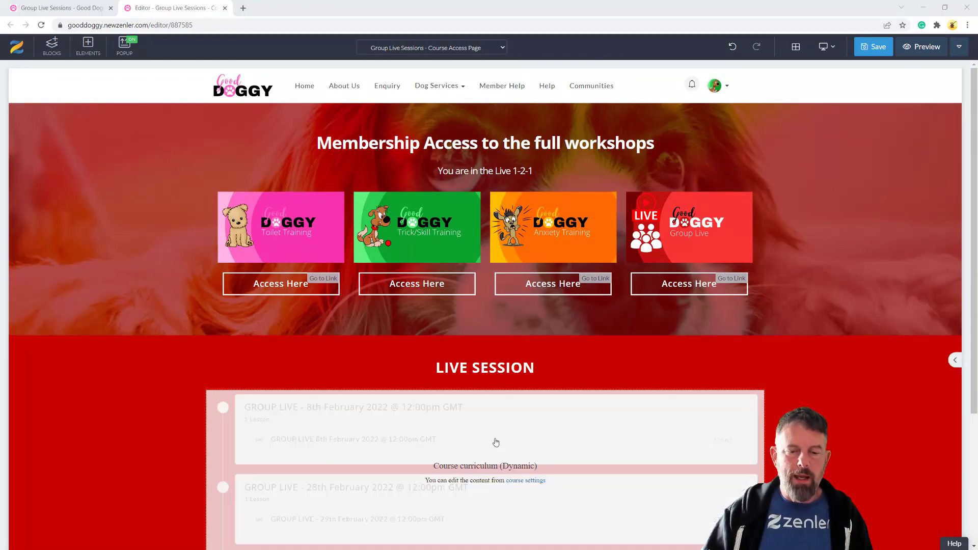
scroll(495, 442, down, 1)
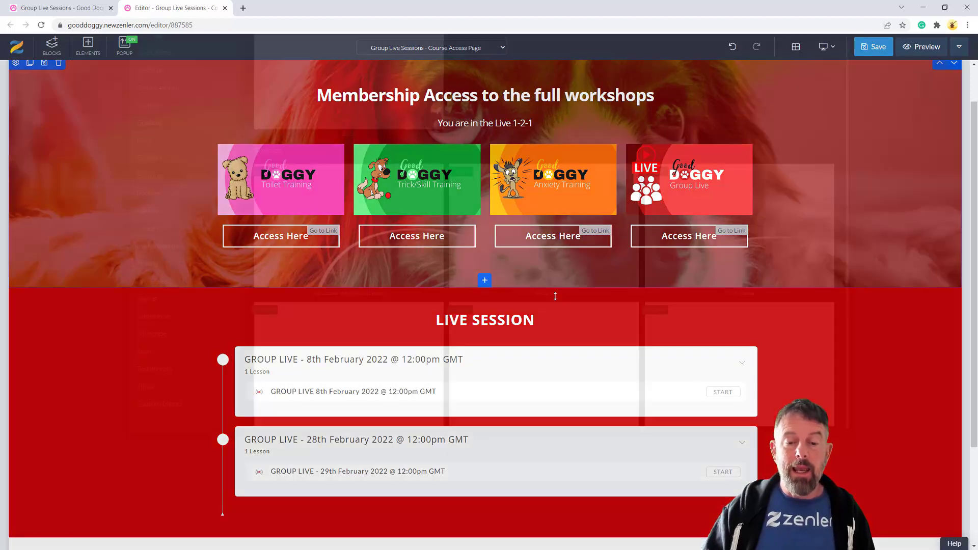
Insert an empty block below the membership cards with a 100% row and a Heading 1
click(484, 280)
click(569, 293)
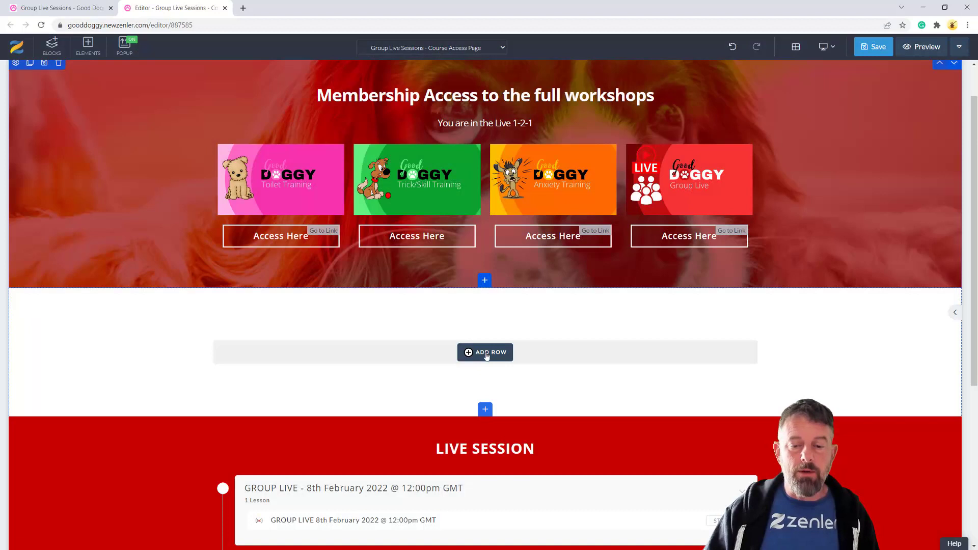
click(487, 354)
click(226, 134)
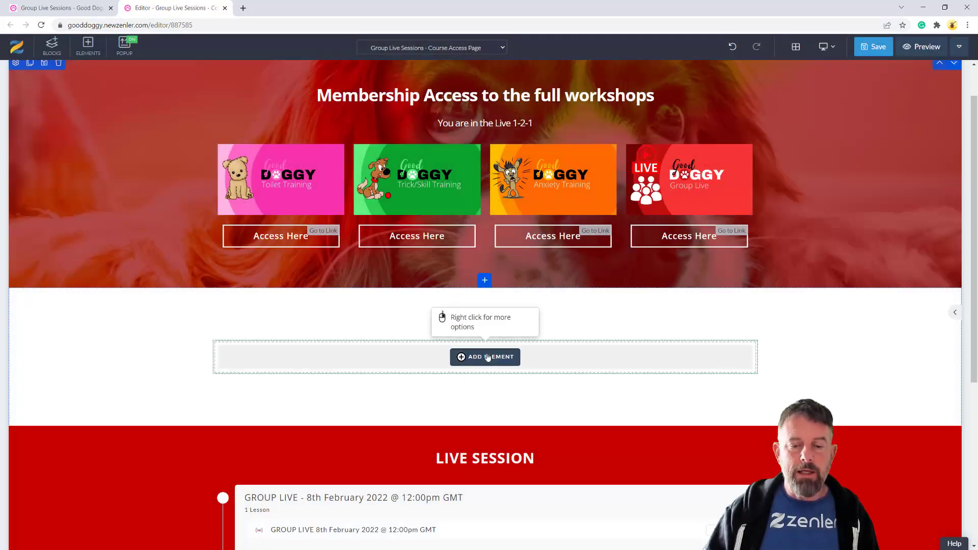
click(488, 357)
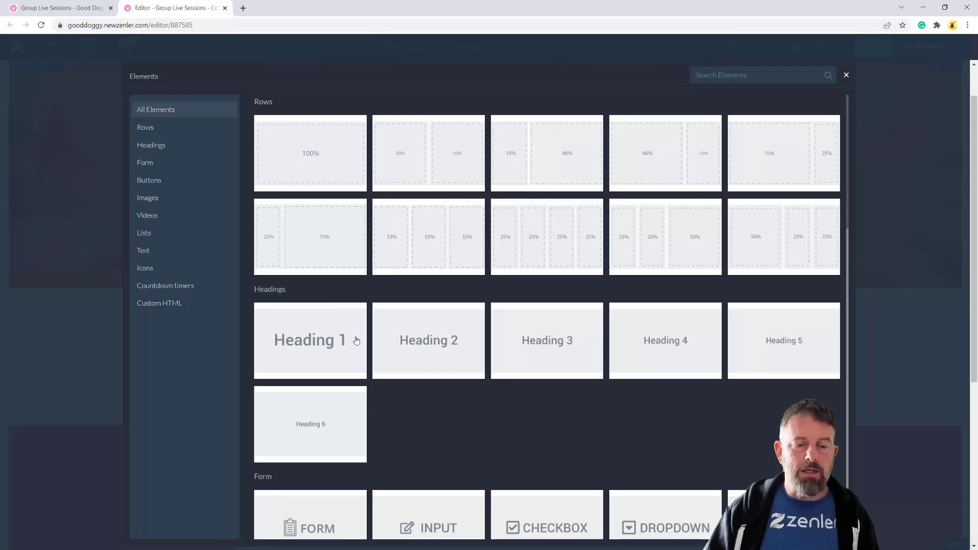
click(356, 341)
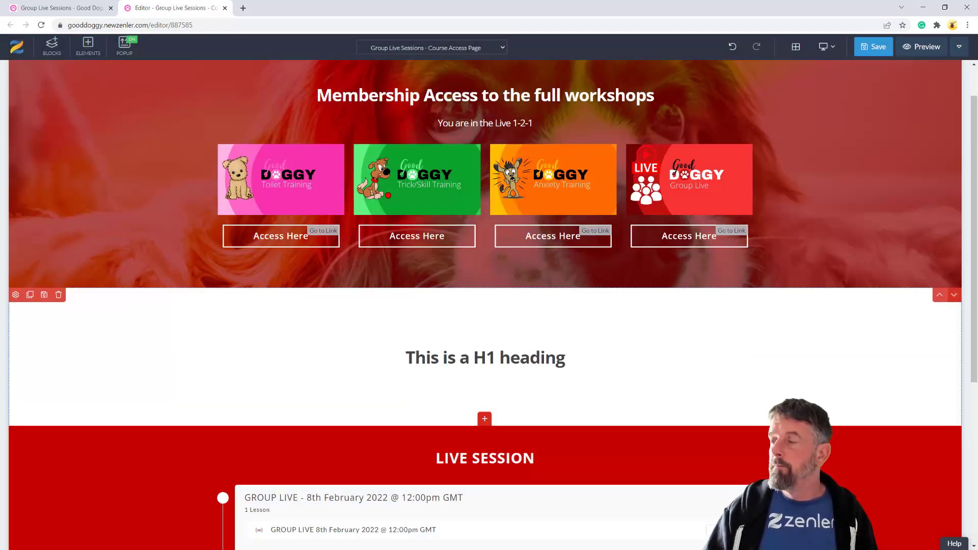
Set the heading to 'BOOKING FOR LIVE EVENTS' and add a Heading 2 beneath it
scroll(501, 218, down, 2)
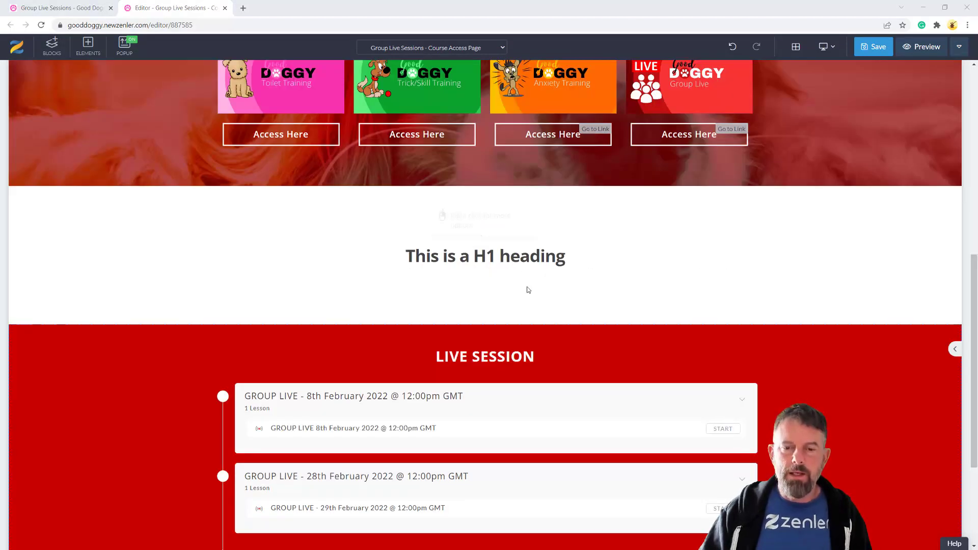
double_click(520, 257)
triple_click(520, 259)
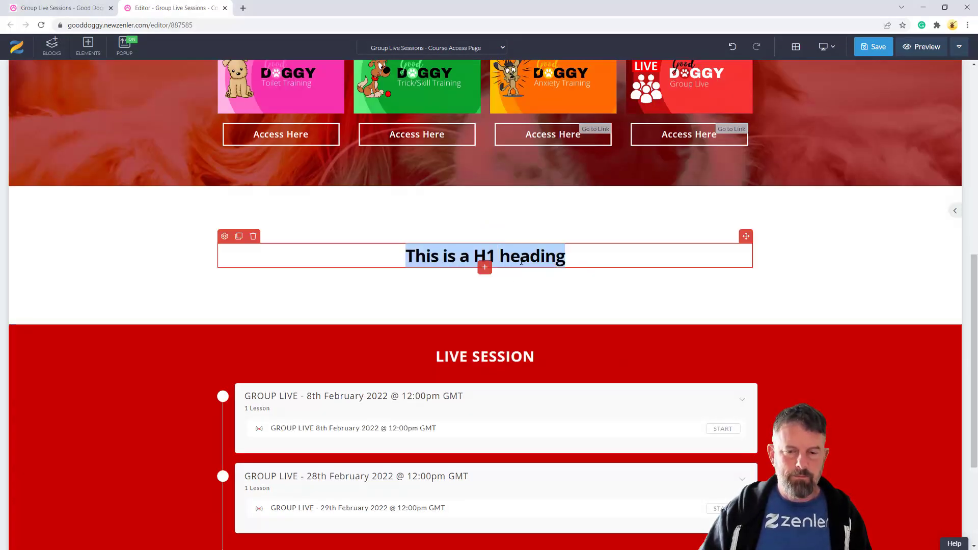
text(BOOKING FOR LIVE EVENTS)
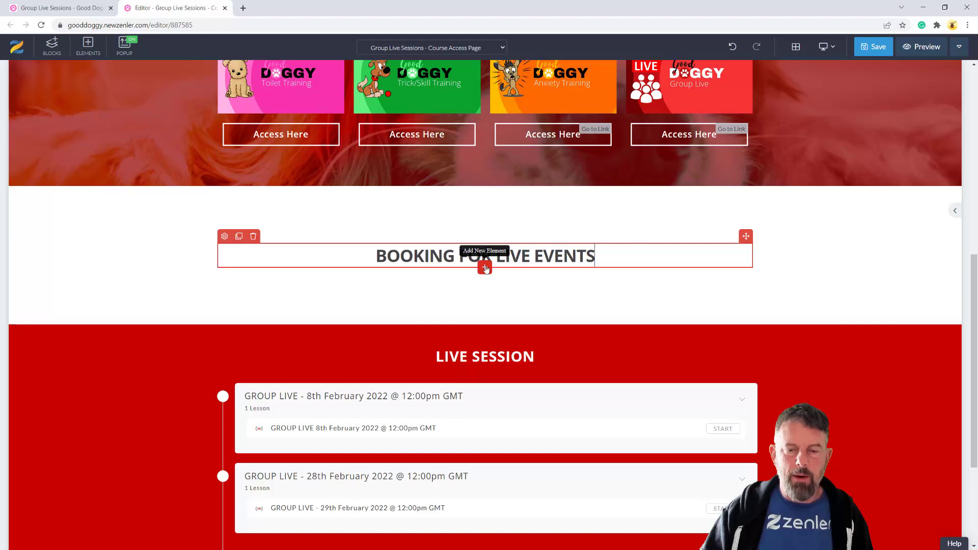
click(483, 268)
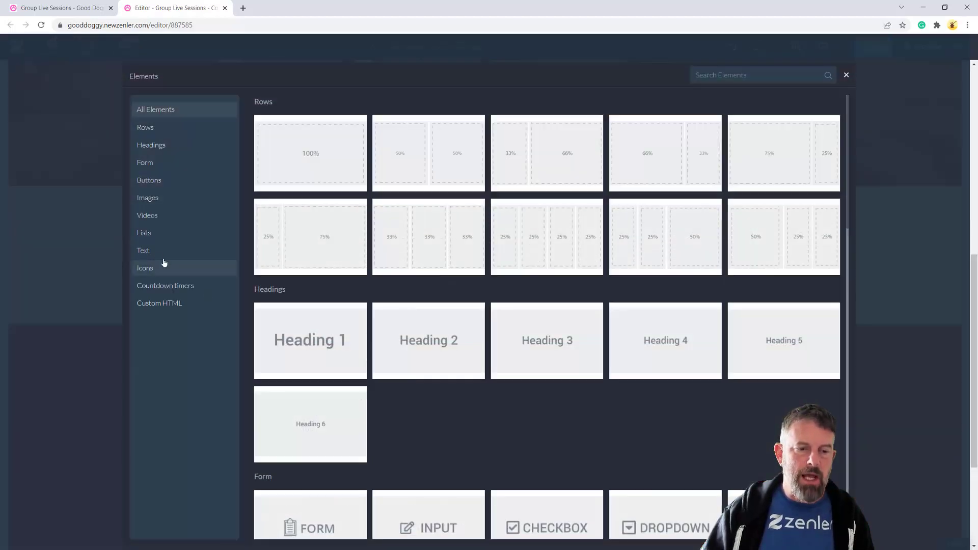
click(444, 344)
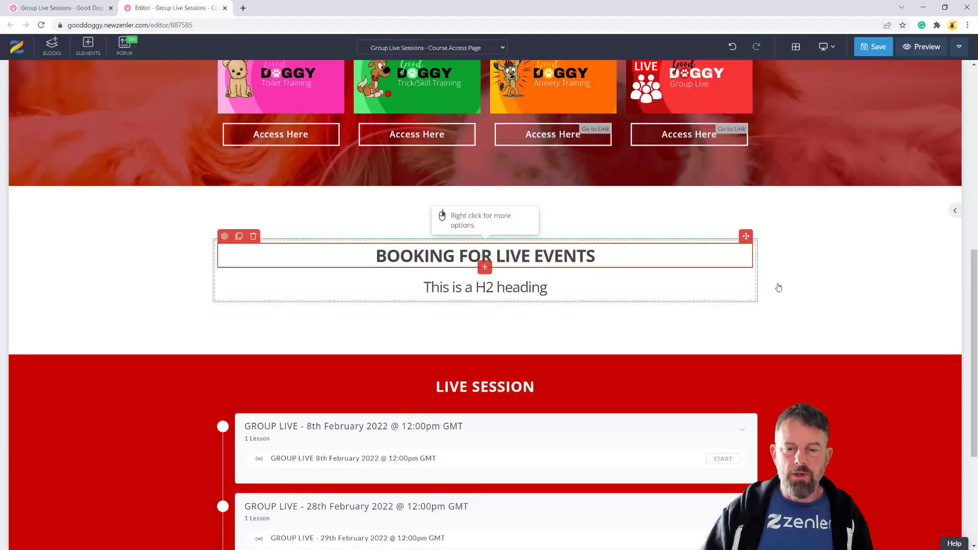
Replace the placeholder subheading with the pasted booking instructions
scroll(809, 274, down, 1)
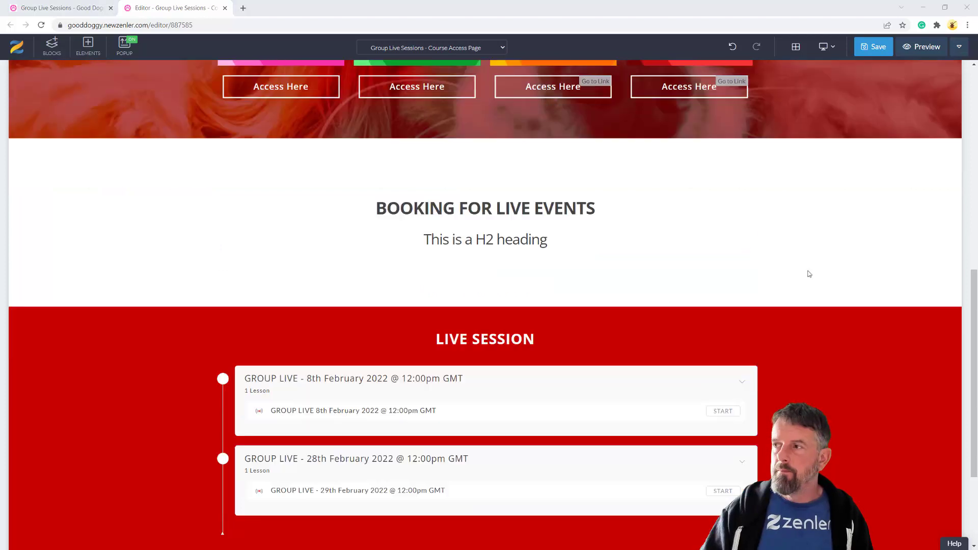
click(450, 239)
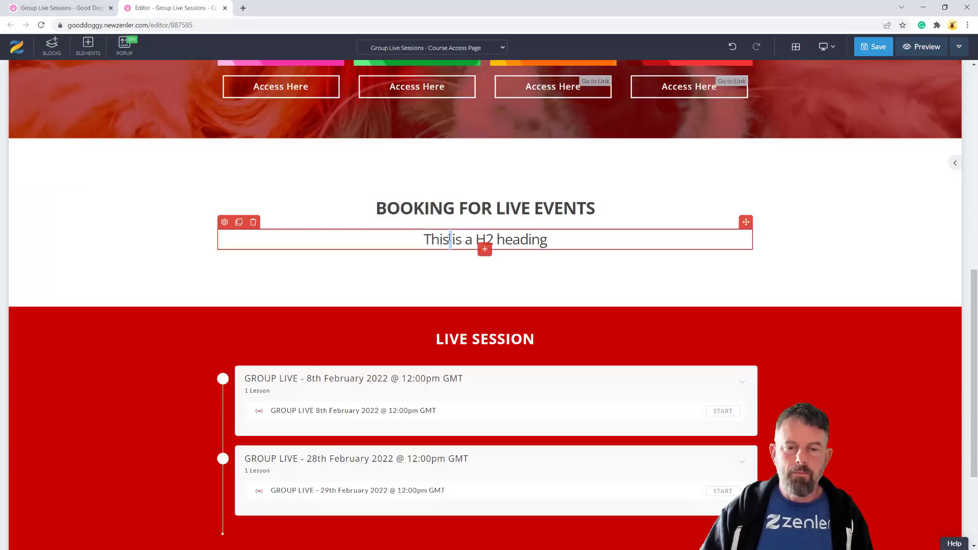
triple_click(450, 238)
text(Simply Click the Red Button below to select which LIVE EVENTS you want to go to then you will receive and email 1 hour and 15 minutes before the event starts, simple click the link in the email or select from the curriuclum below)
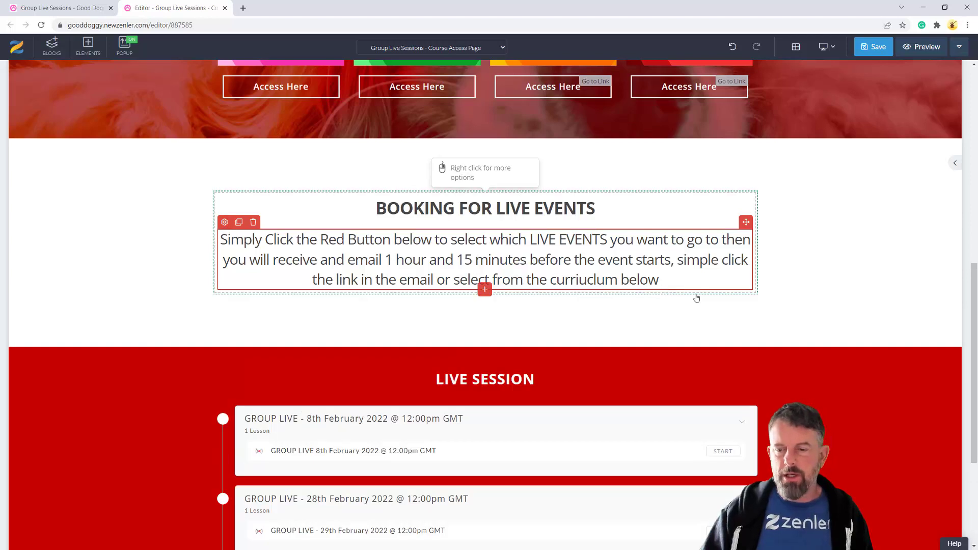
Style the instructions text dark red, font size 20, semi-bold
click(224, 222)
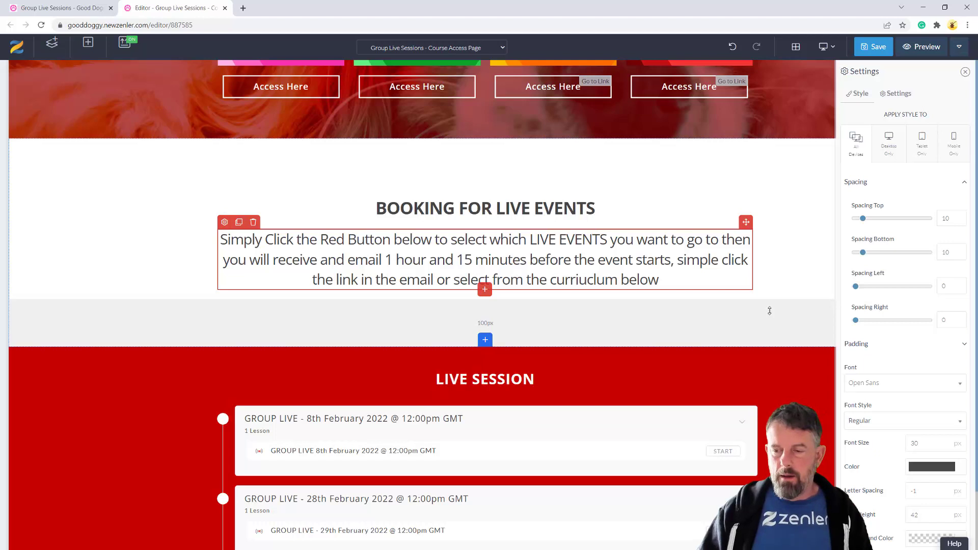
click(960, 469)
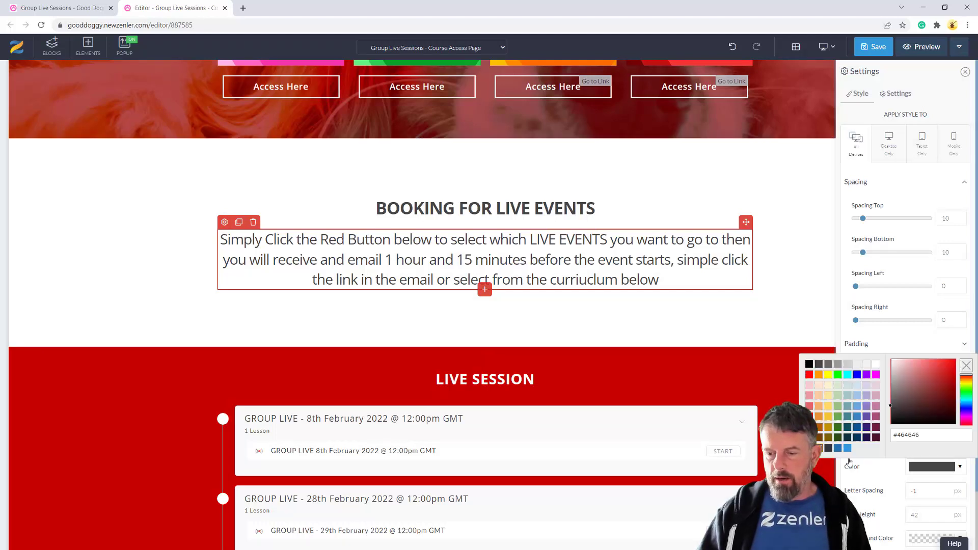
click(833, 427)
double_click(915, 443)
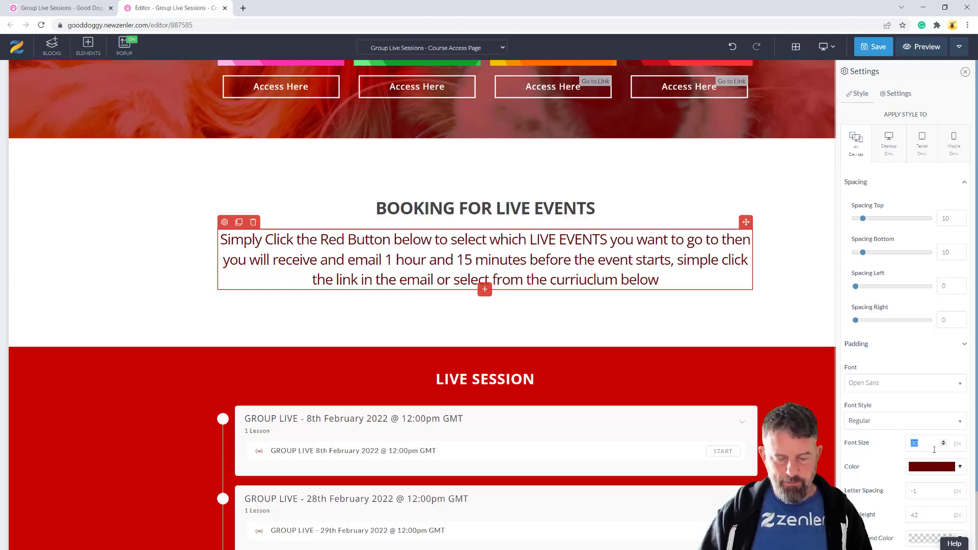
text(20)
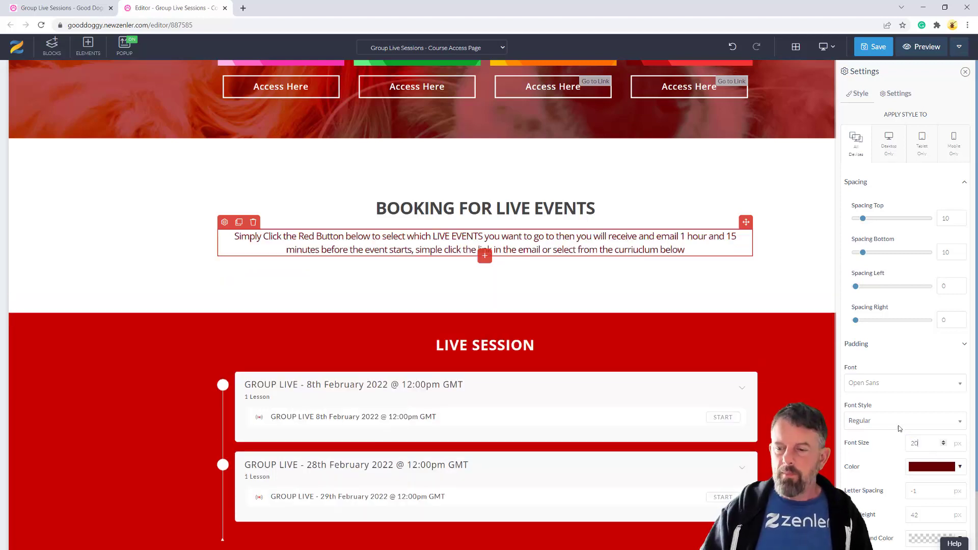
click(889, 421)
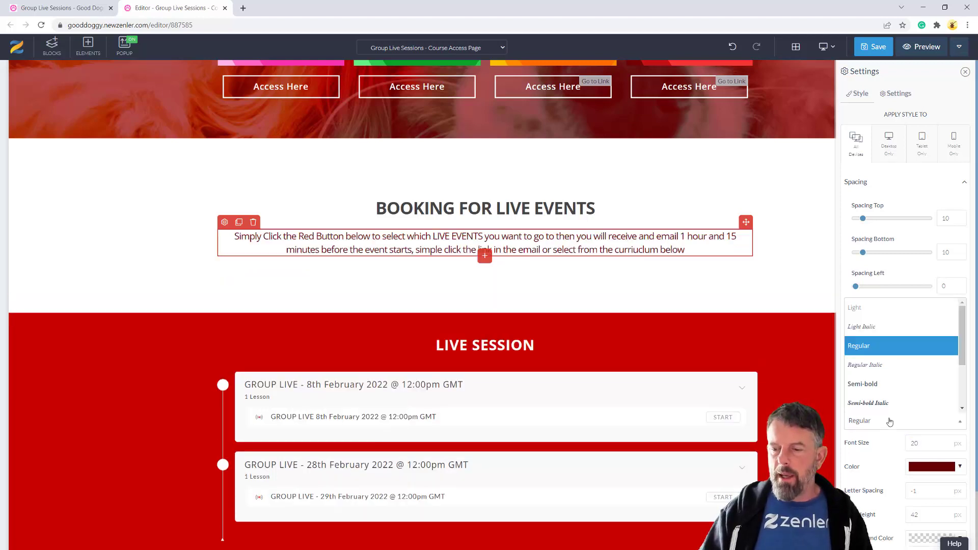
click(871, 383)
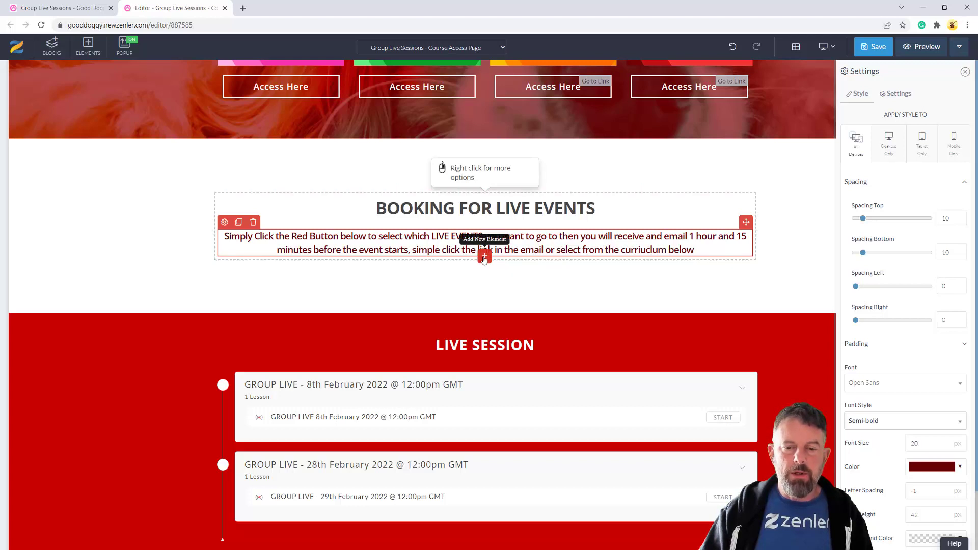
Insert a 50%/50% two-column row beneath the booking instruction text
click(484, 256)
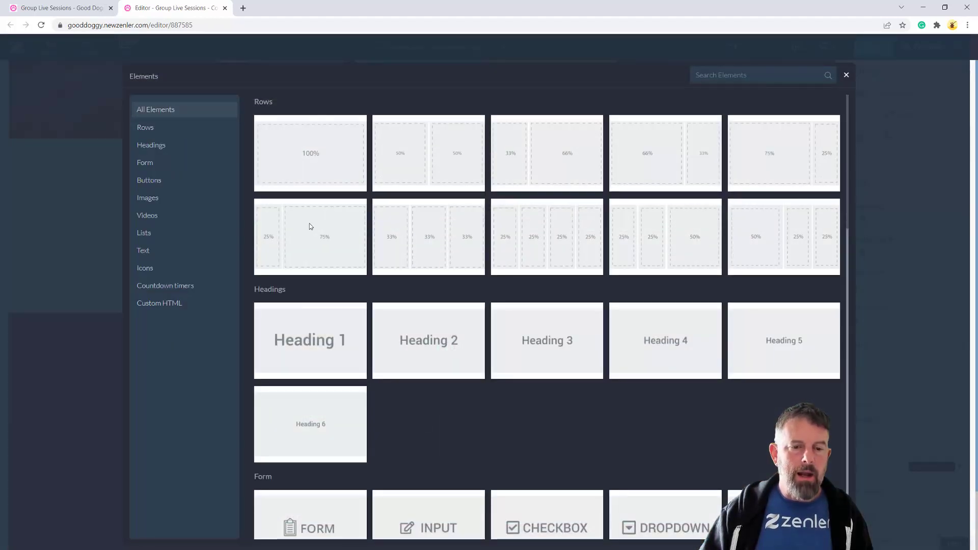
click(432, 166)
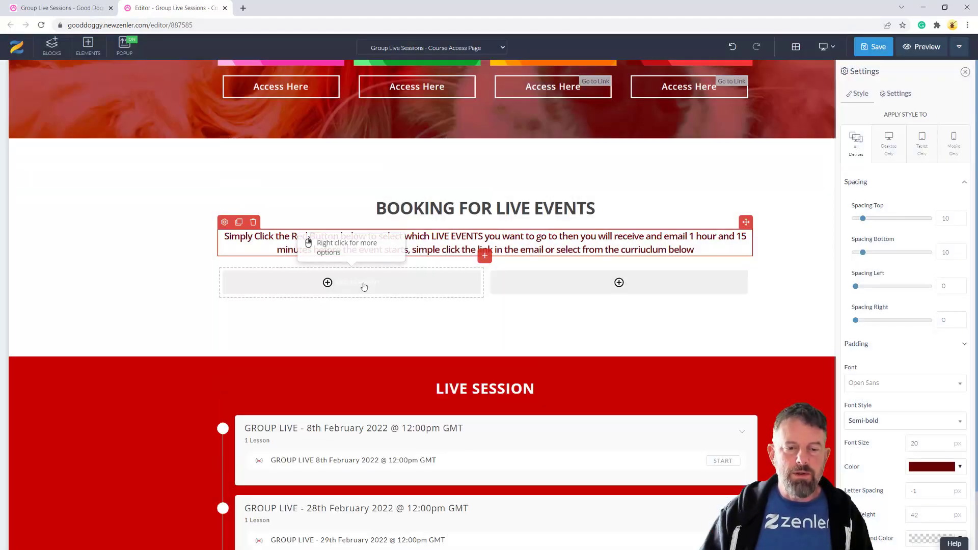
mouse_move(363, 287)
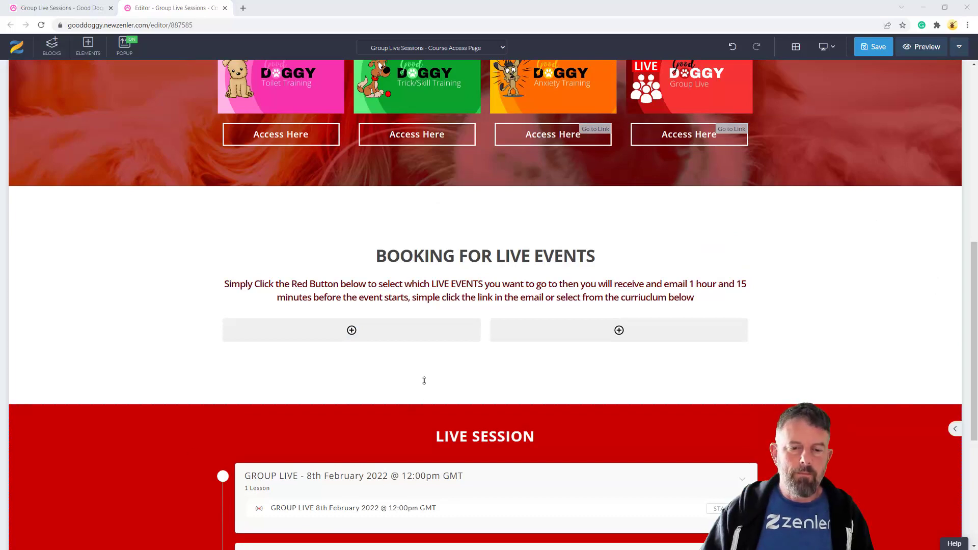
Add a subheading to the left column and paste in the first event's booking text
click(369, 336)
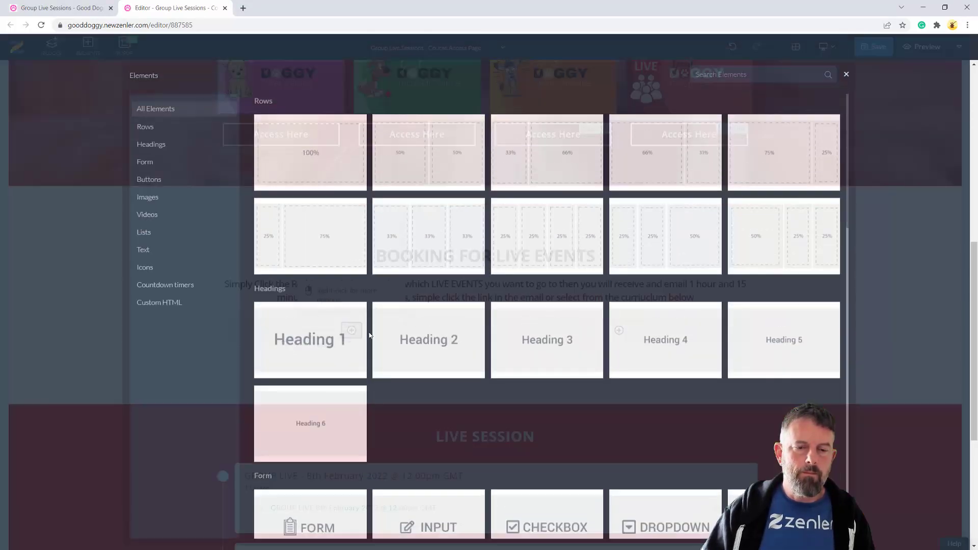
click(418, 368)
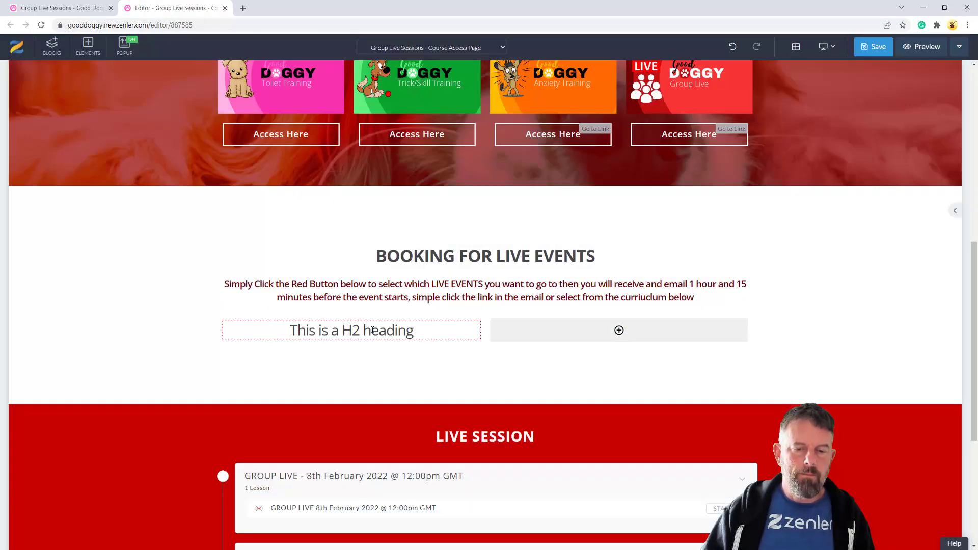
triple_click(372, 330)
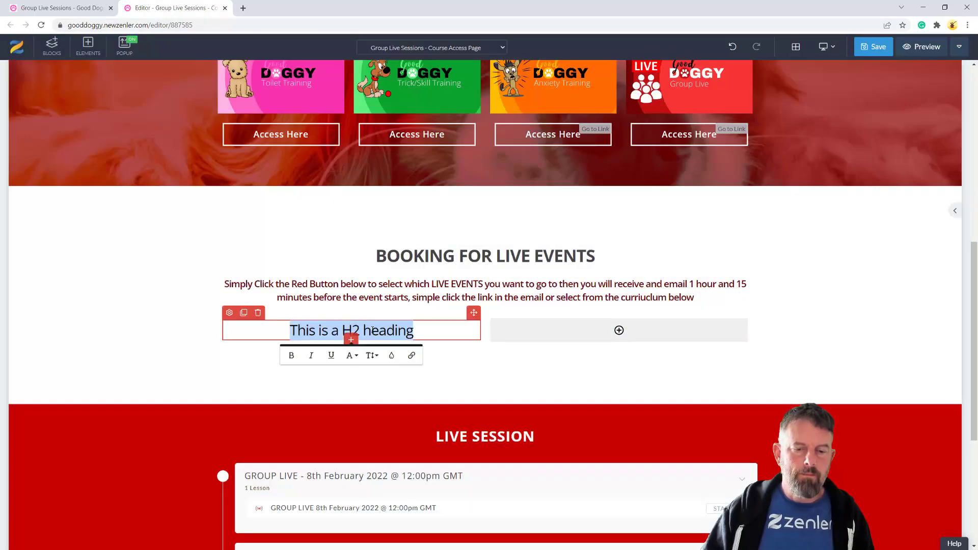
text(Booking for the event is easy click below LIVE EVENT 8th February 2022)
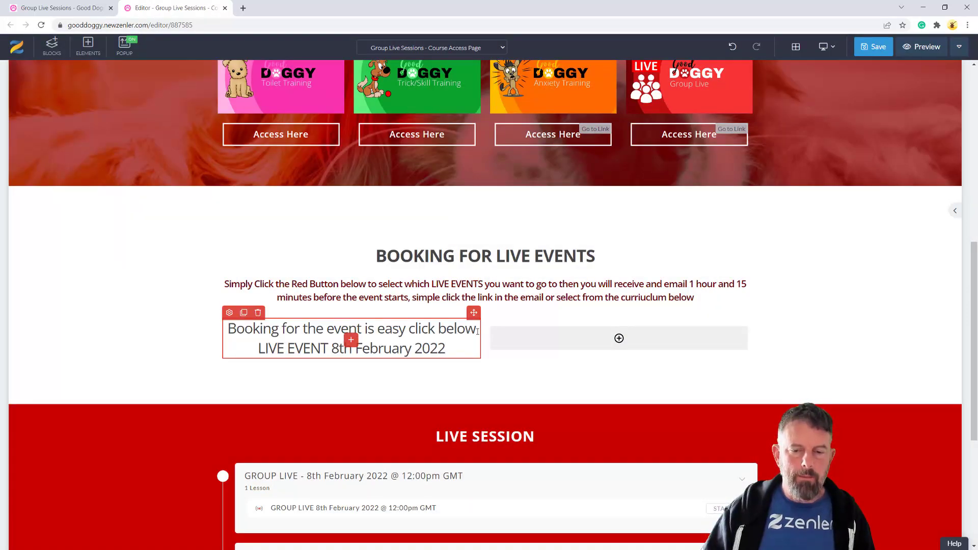
Make 'Booking for the event is easy click below' smaller and put 'LIVE EVENT 8th February 2022' on its own line
triple_click(254, 328)
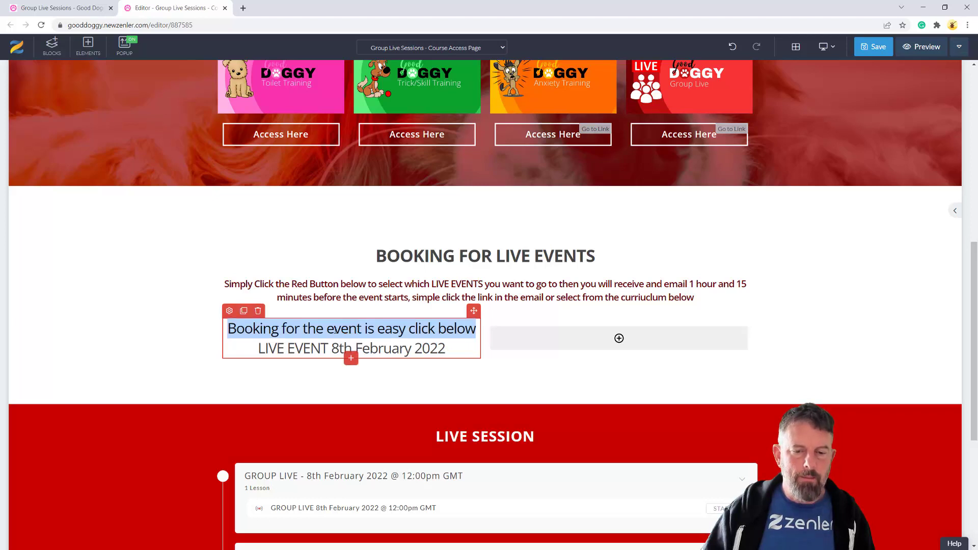
click(372, 354)
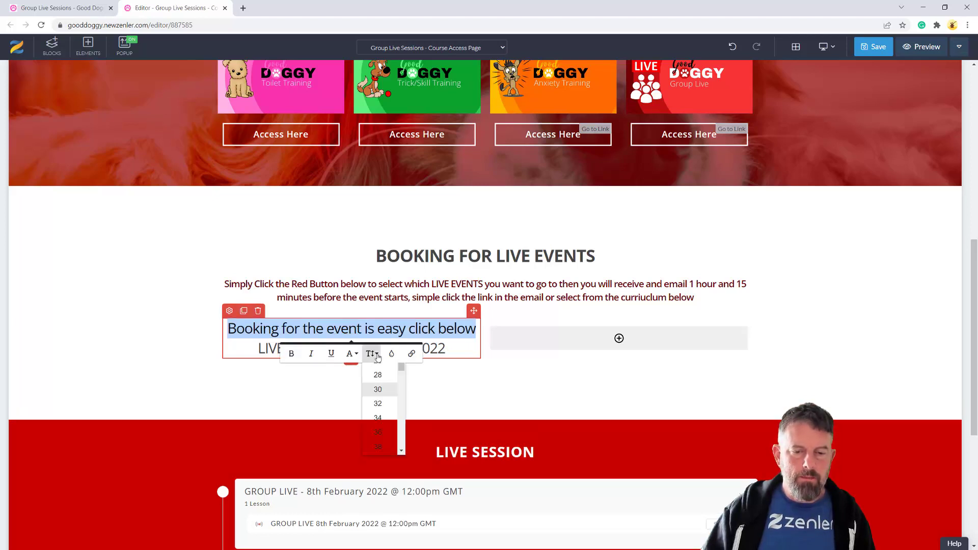
scroll(379, 387, up, 1)
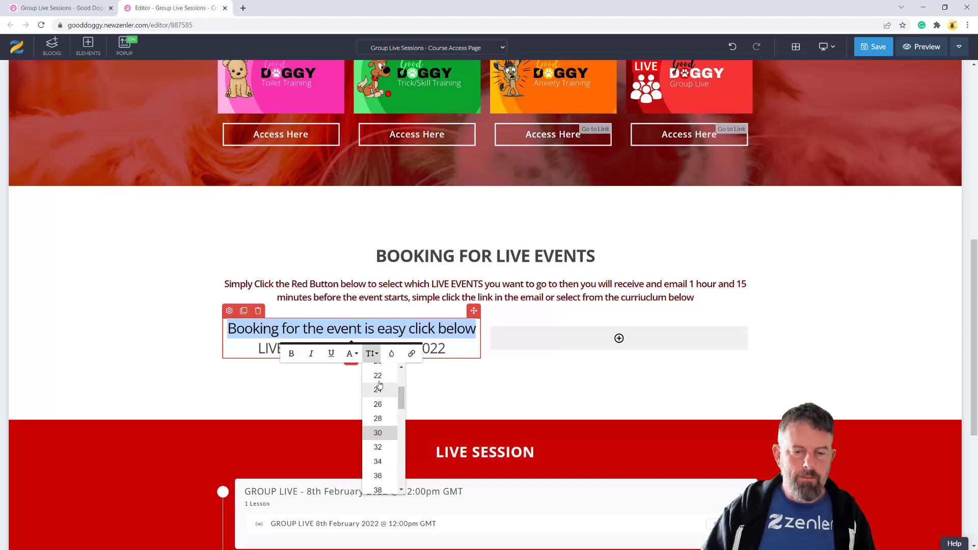
scroll(380, 385, up, 3)
click(385, 404)
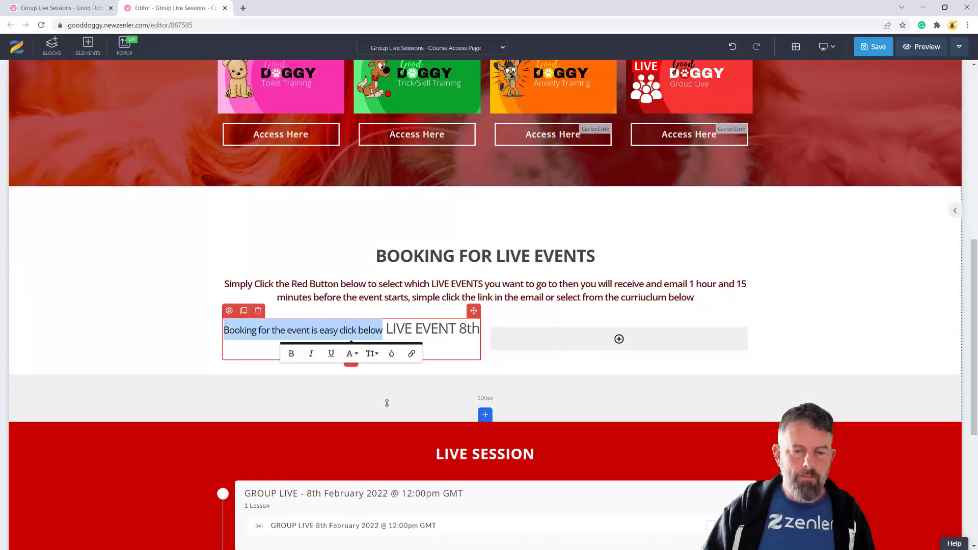
click(392, 330)
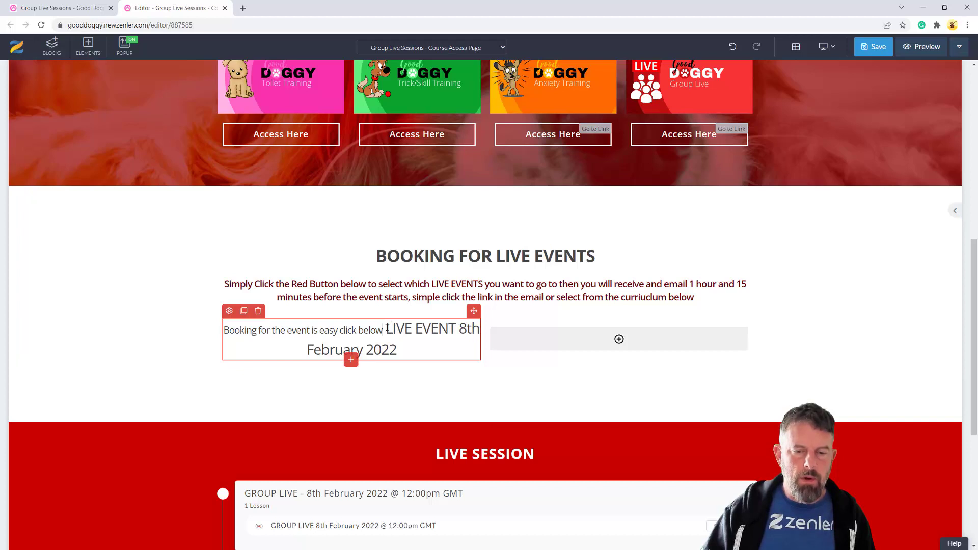
key(Return)
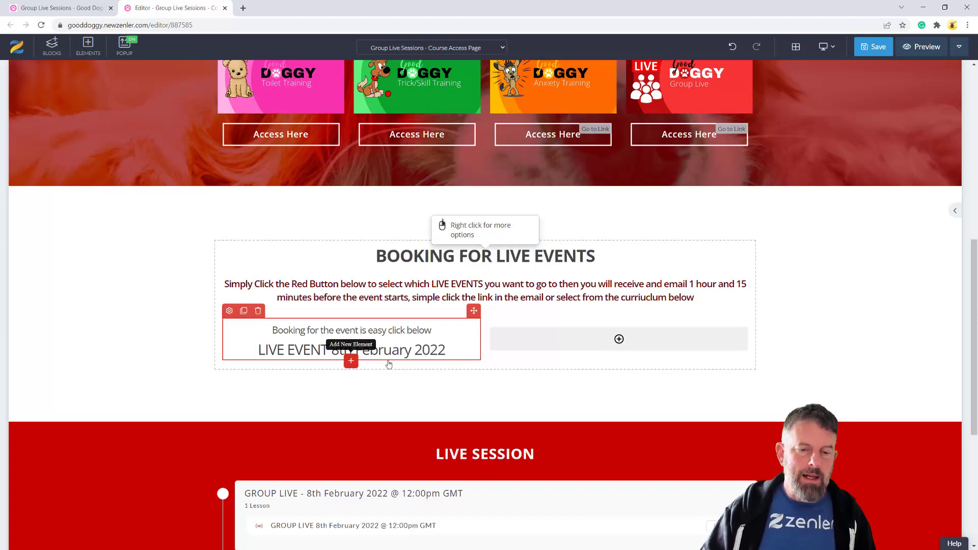
Search icons for 'arrow' and place the arrow-alt-circle-down icon under the LIVE EVENT 8th February text
click(350, 362)
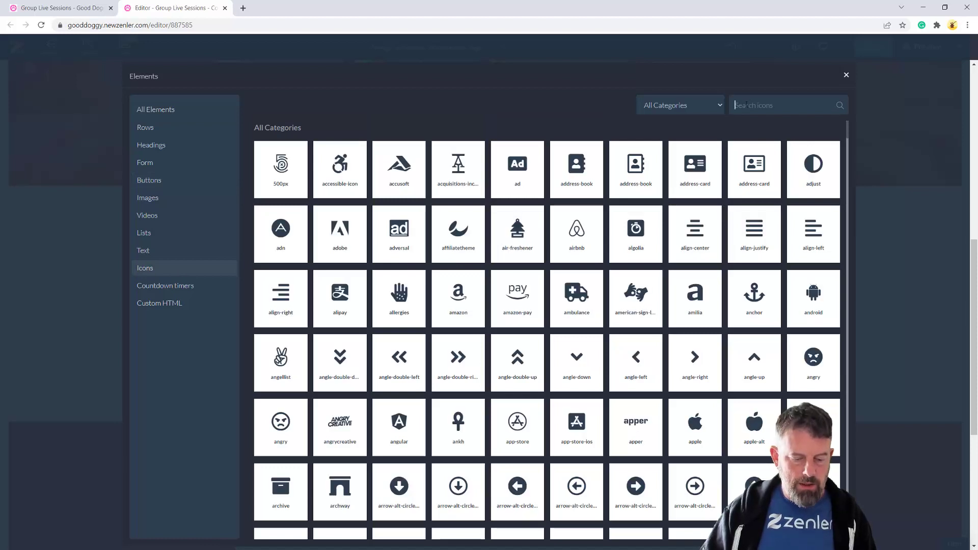
text(arrow)
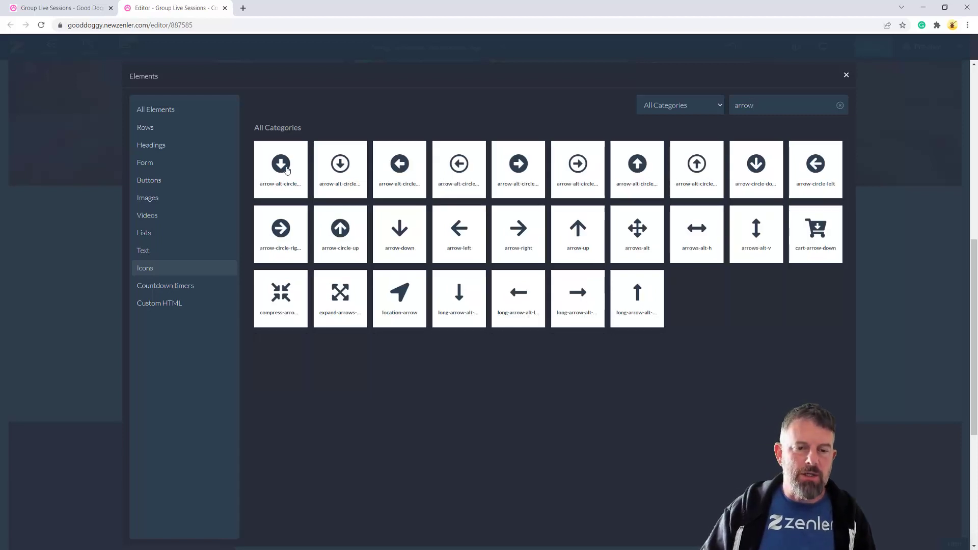
drag(286, 170, 389, 354)
click(348, 362)
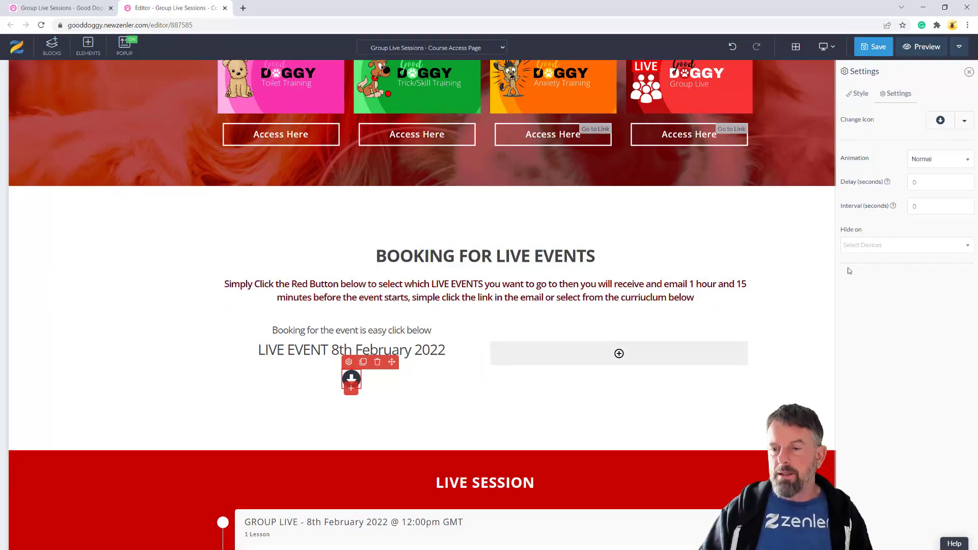
Style the arrow icon with font size 60 in red
click(858, 94)
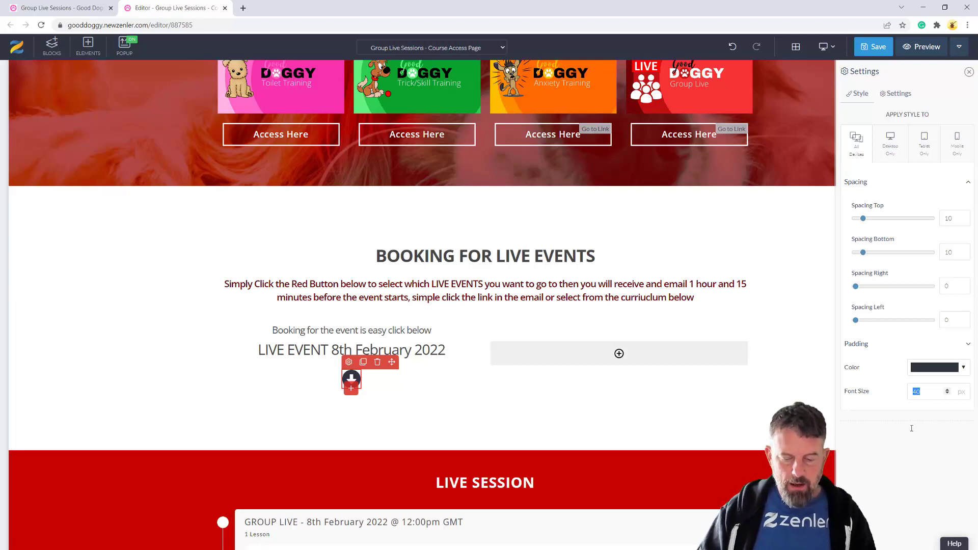
text(6)
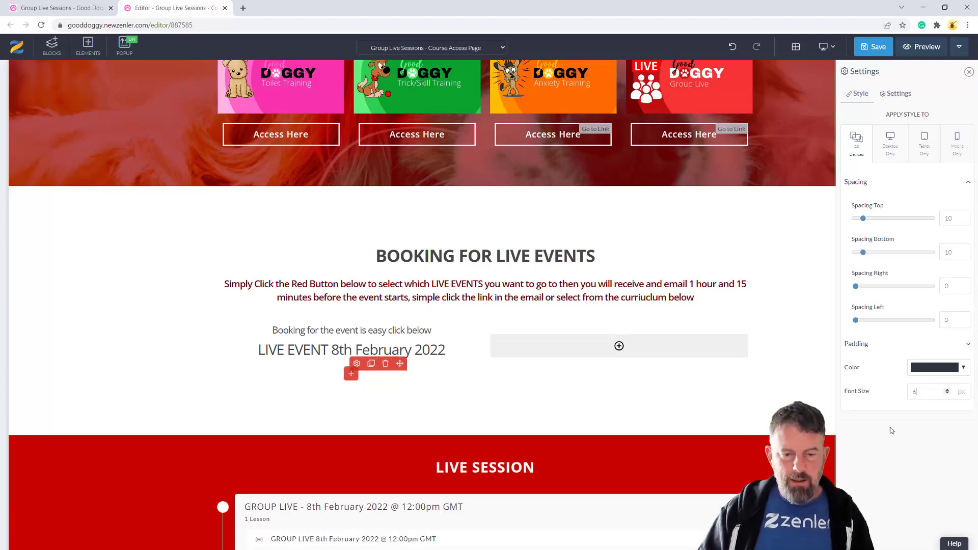
text(0)
click(963, 369)
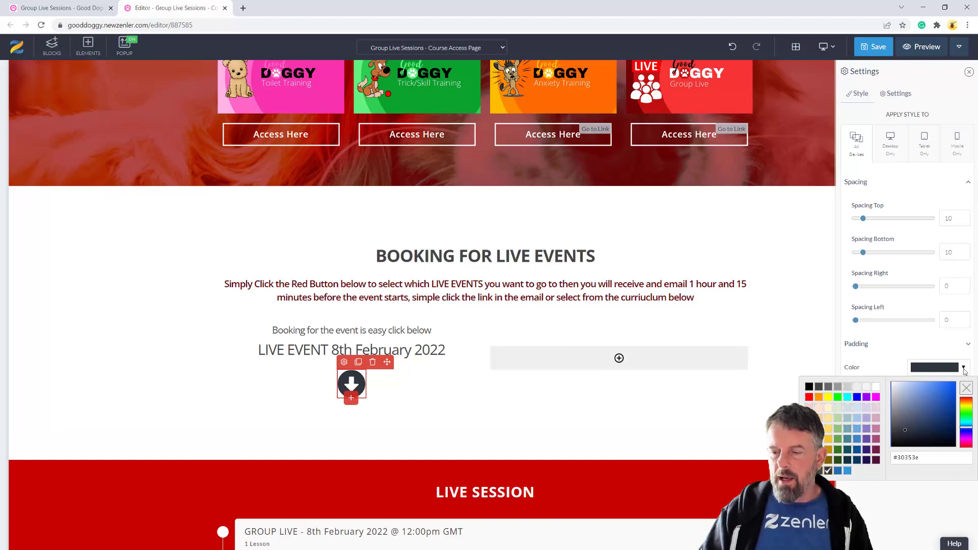
click(809, 397)
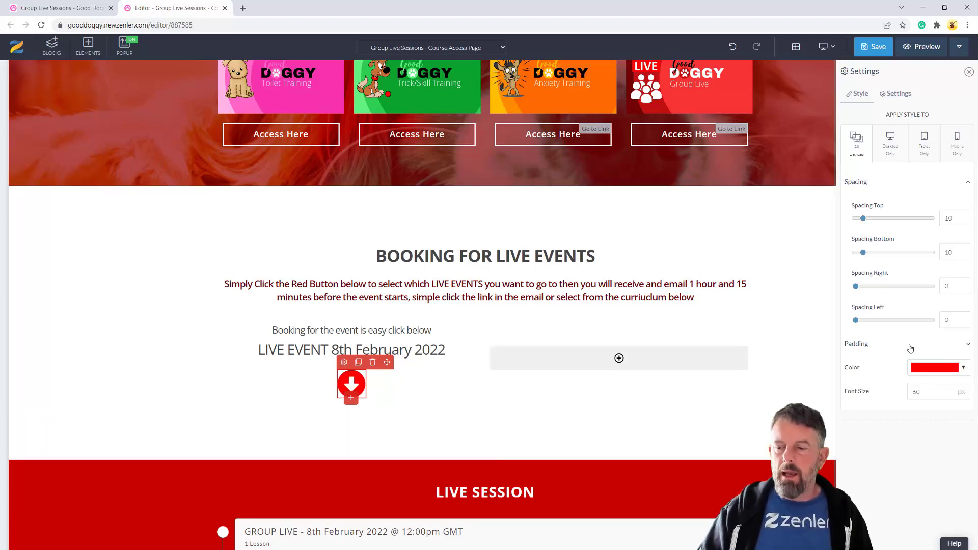
Give the arrow icon the Slide Down In entrance animation
click(895, 94)
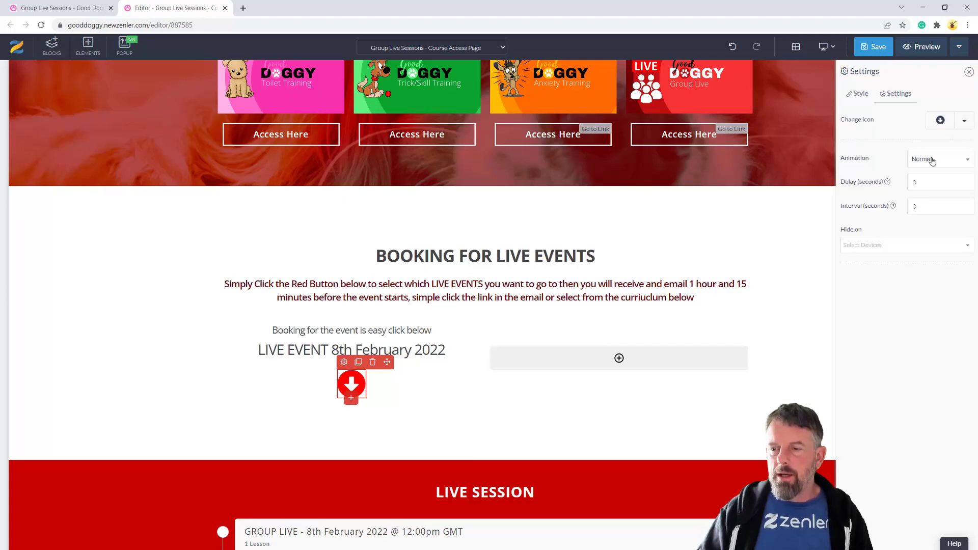
click(932, 160)
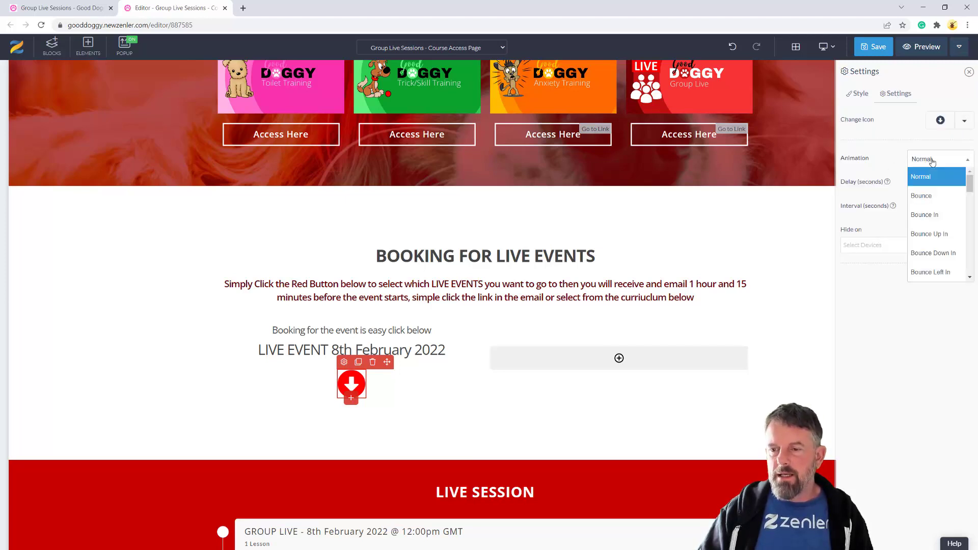
click(928, 254)
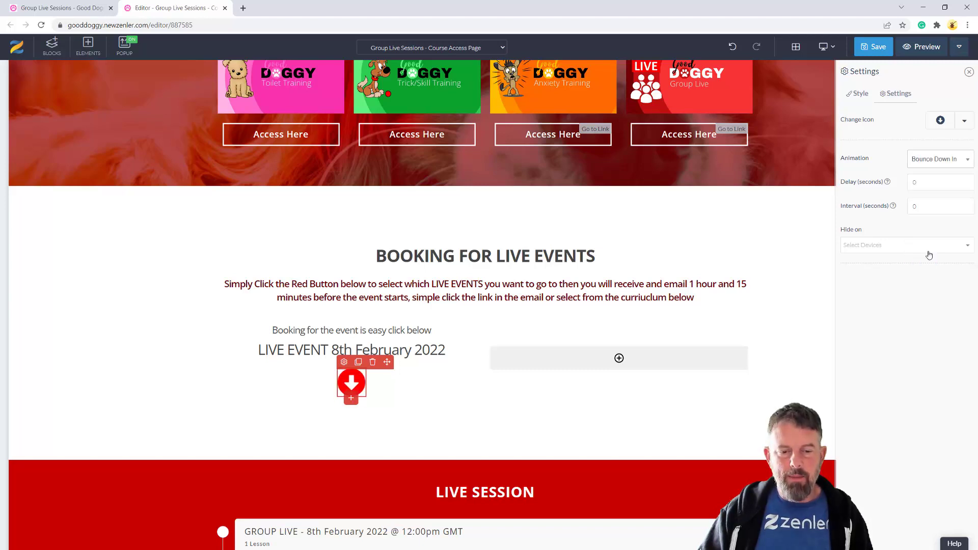
click(946, 162)
scroll(940, 253, down, 3)
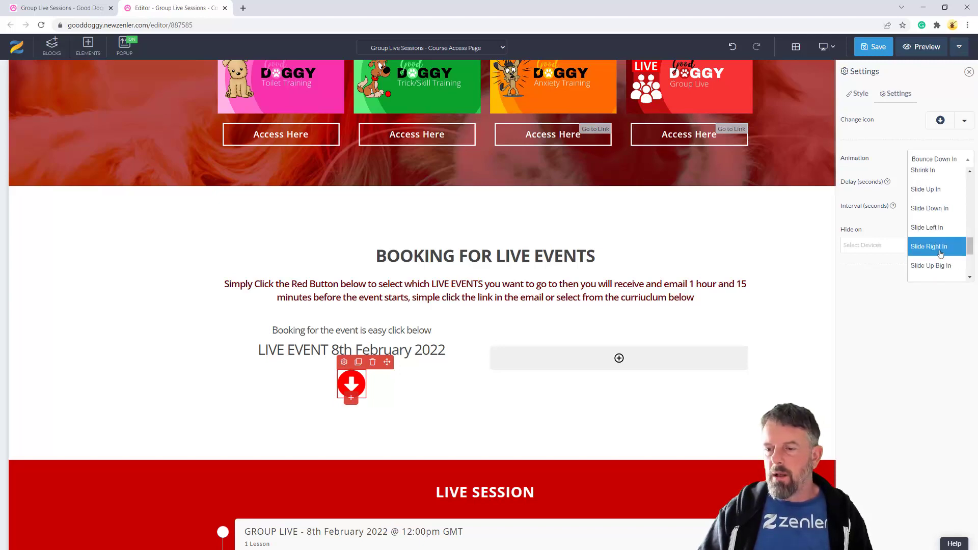
click(936, 208)
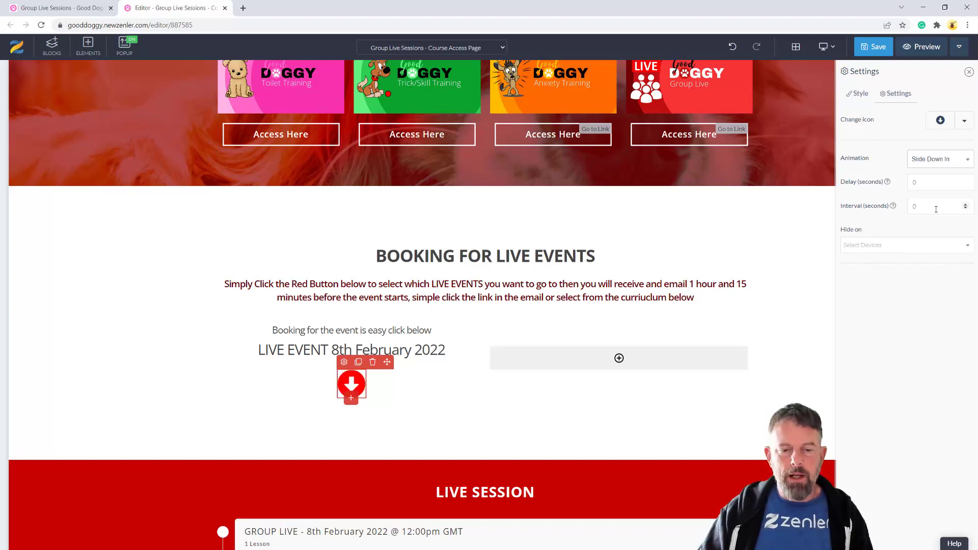
click(943, 165)
scroll(941, 235, down, 3)
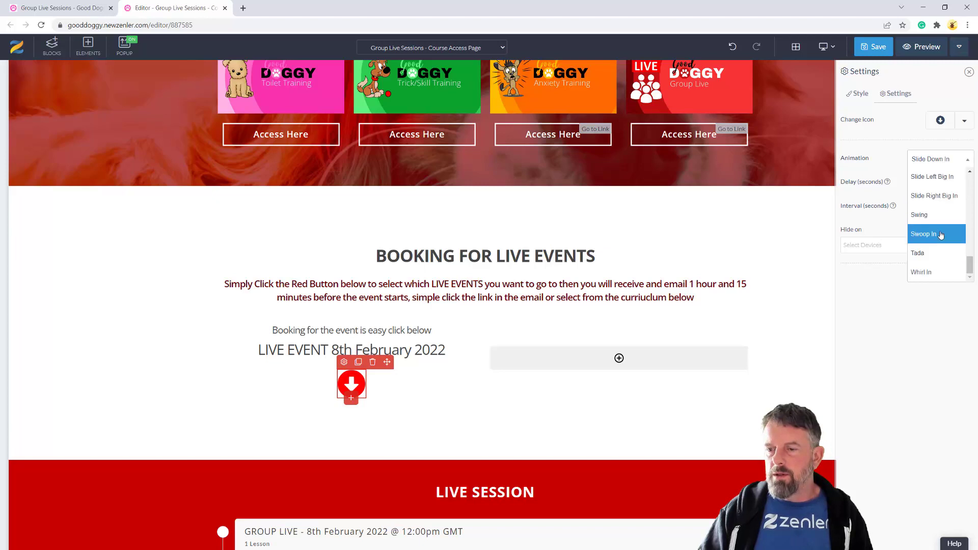
scroll(941, 235, up, 3)
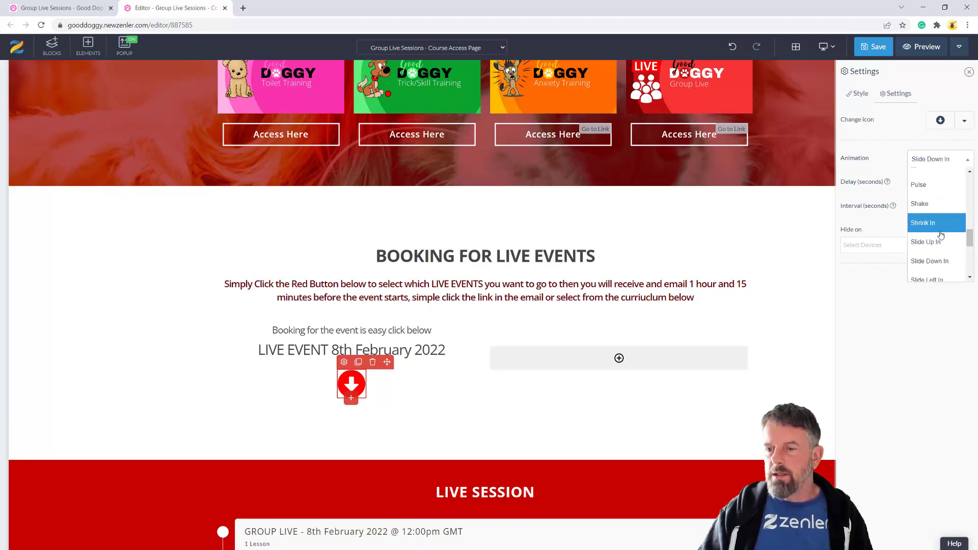
click(927, 261)
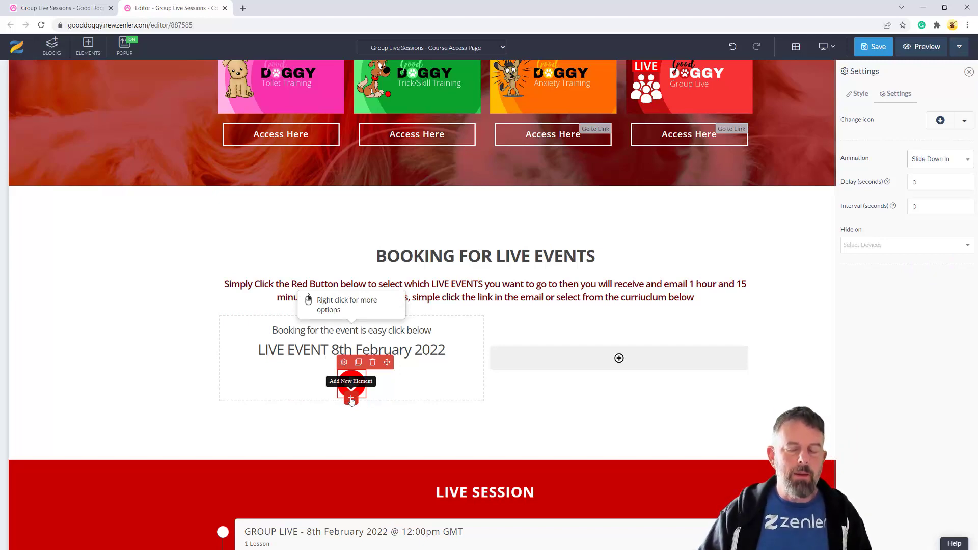
Add a button element below the arrow icon
click(351, 401)
click(170, 183)
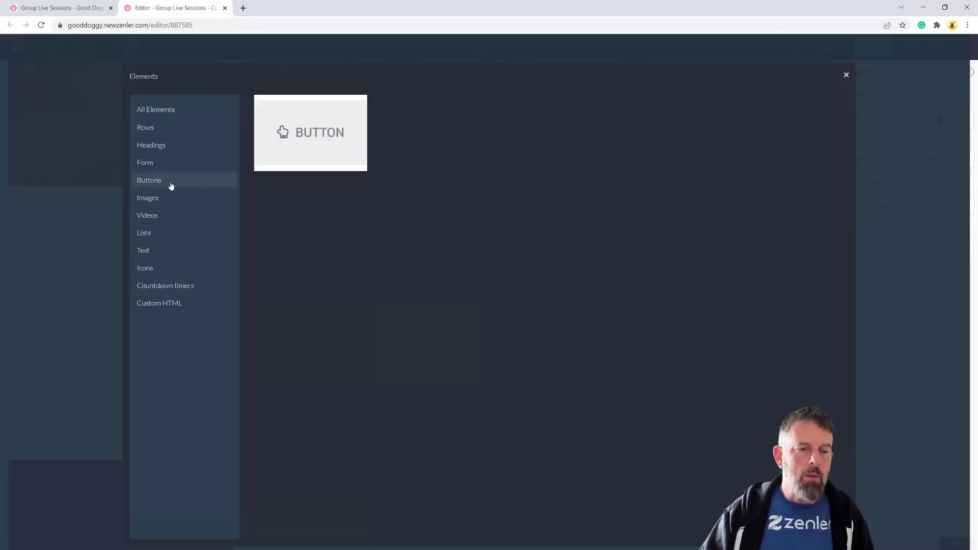
click(305, 136)
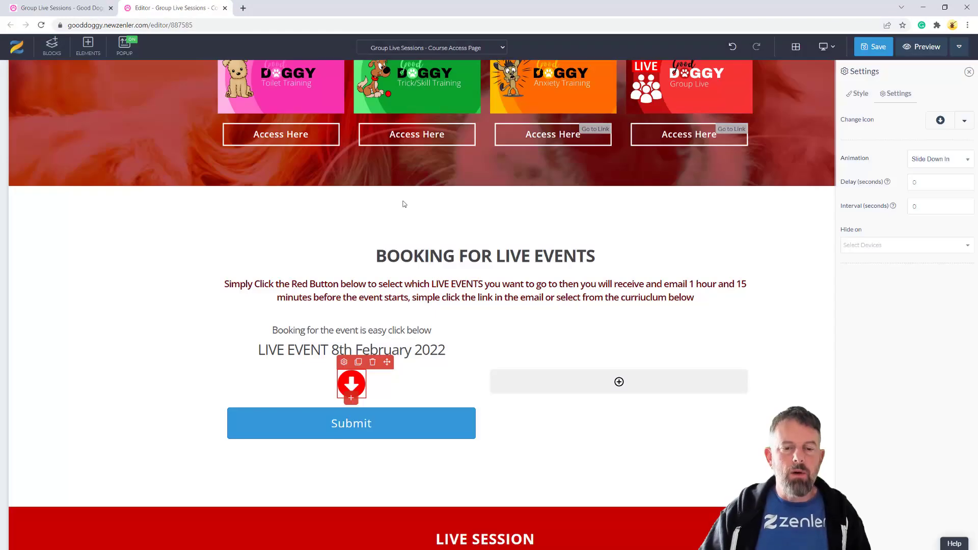
click(296, 428)
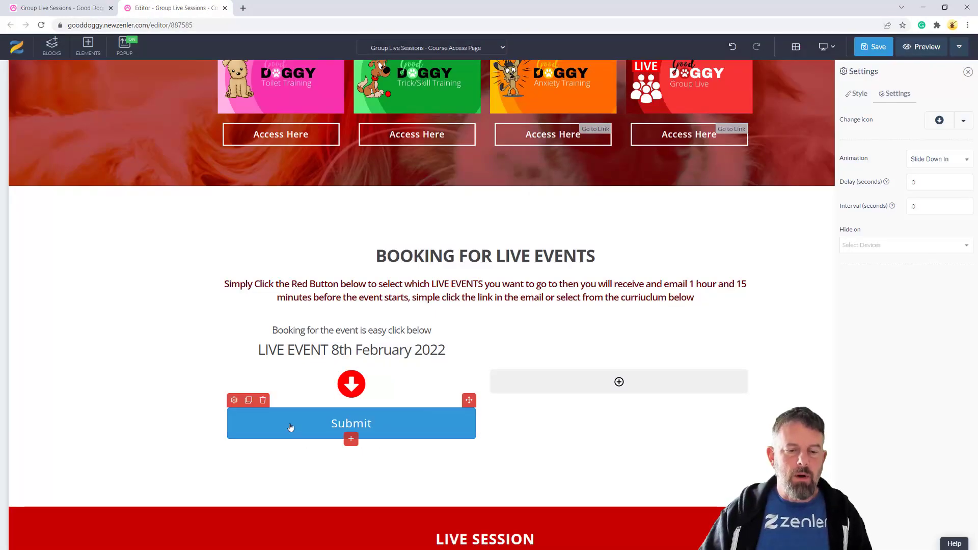
click(519, 432)
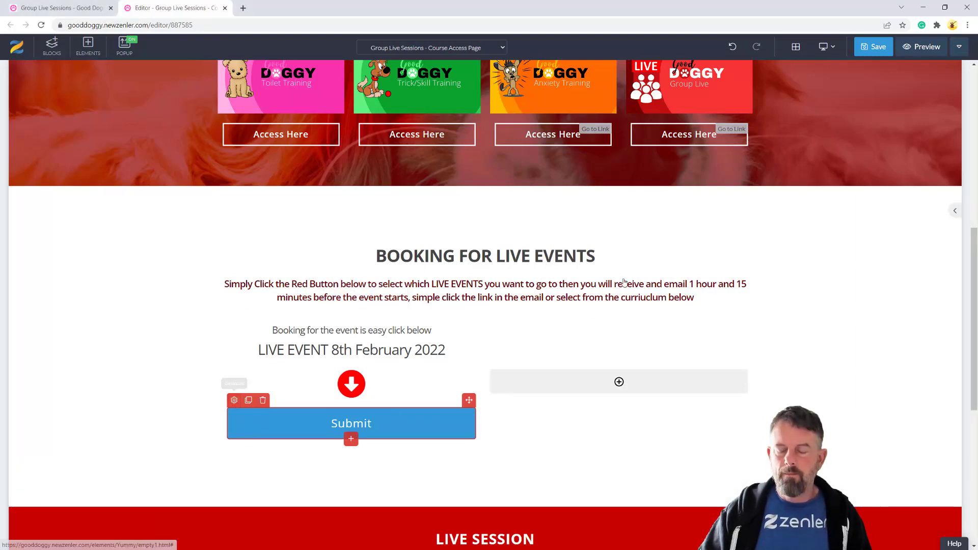
Label the button 'RESERVE YOUR SEAT' with sub text 'CLICK TO BOOK FOR THIS EVENT'
click(234, 399)
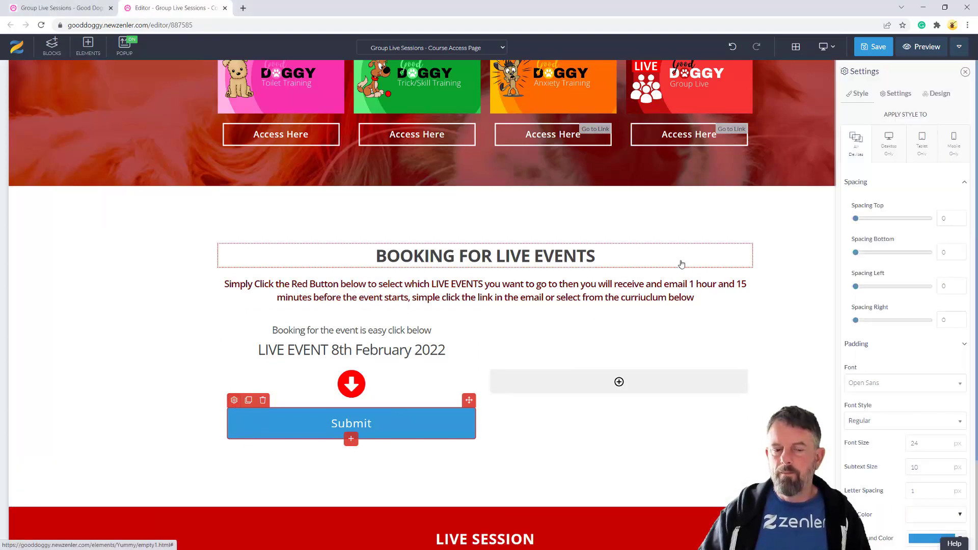
click(898, 95)
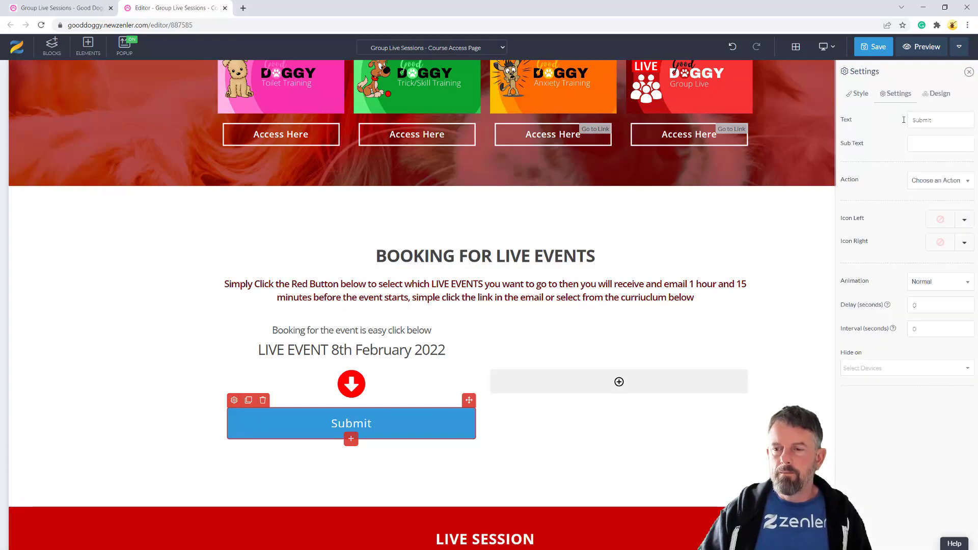
double_click(943, 119)
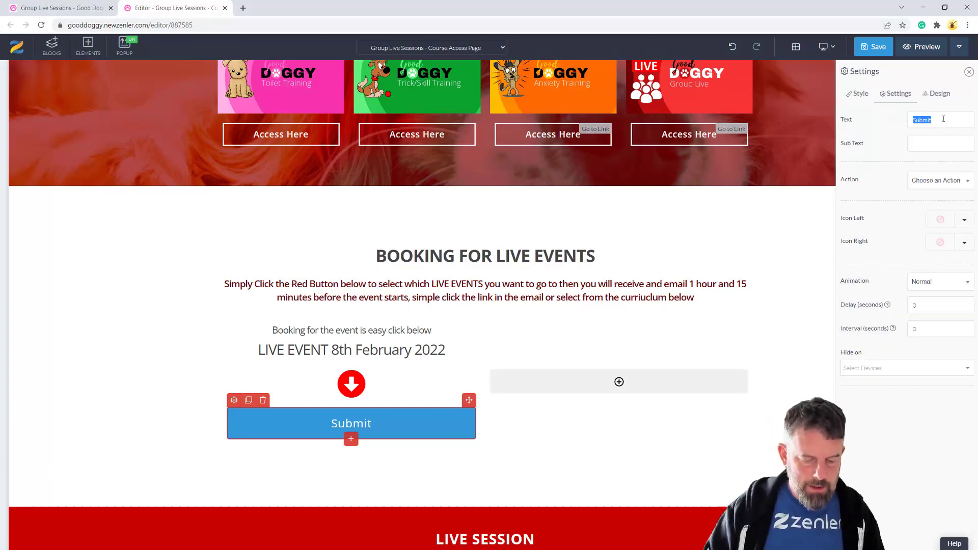
text(RESERVE)
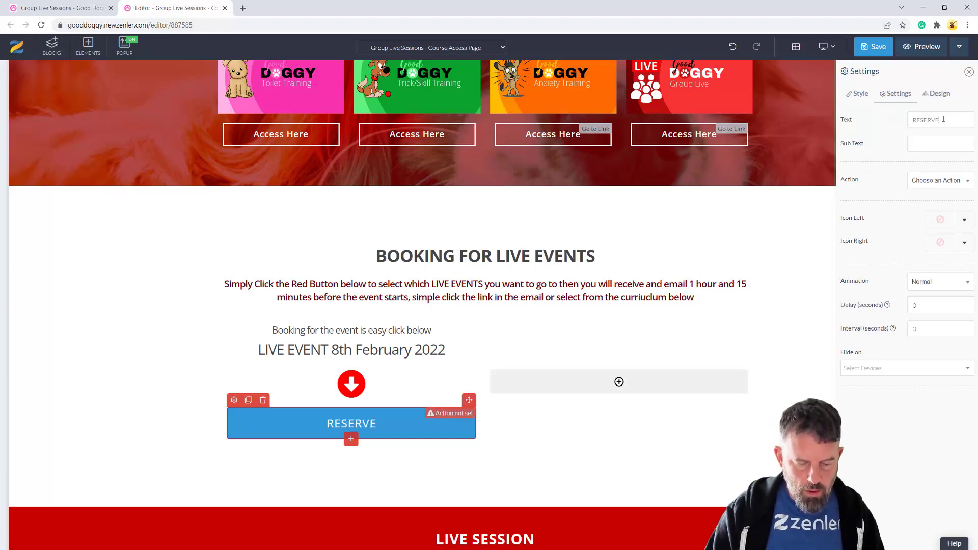
text( YOUR SEAT)
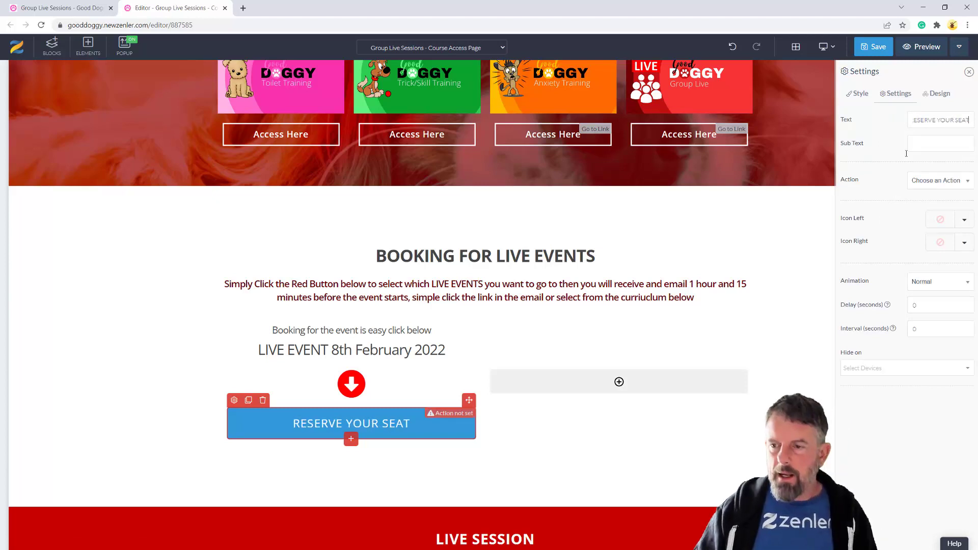
key(Tab)
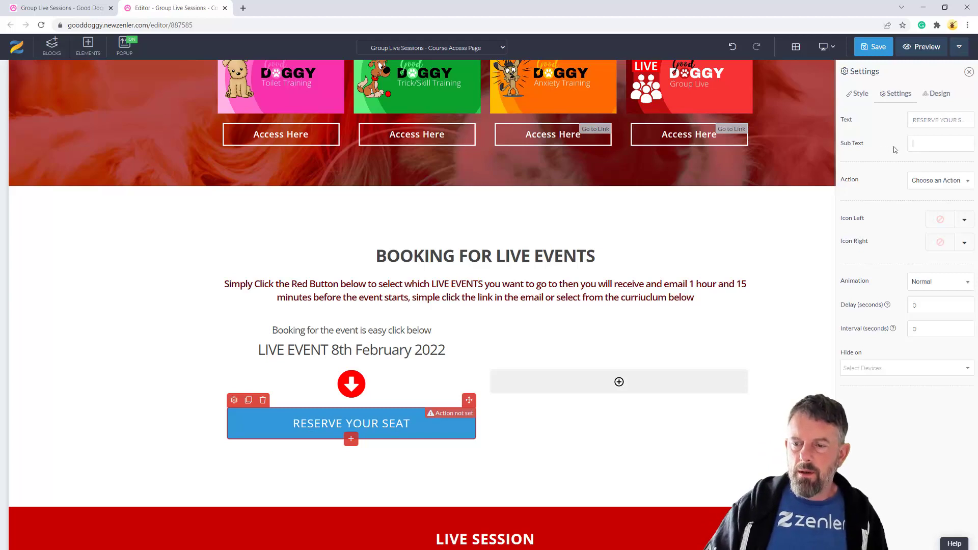
text(c)
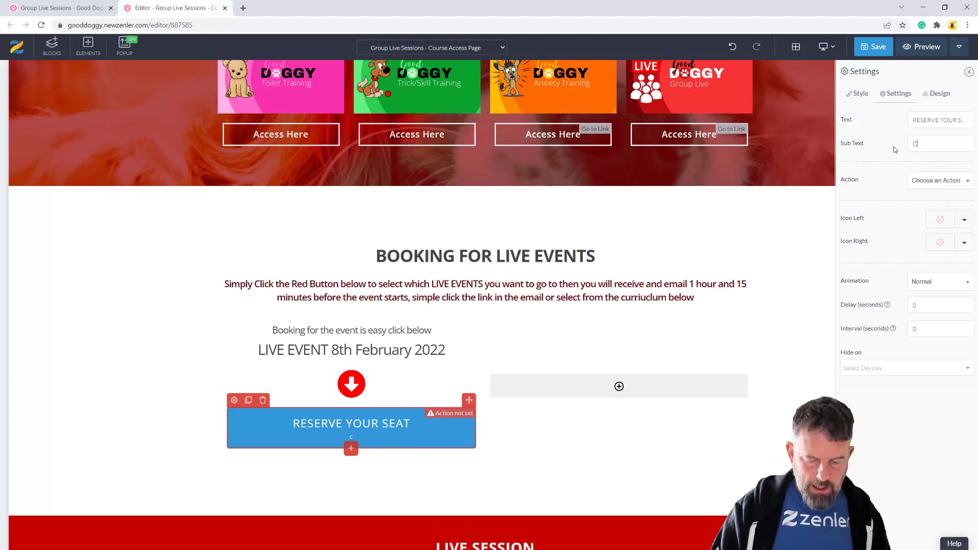
text(LICK TO BOO)
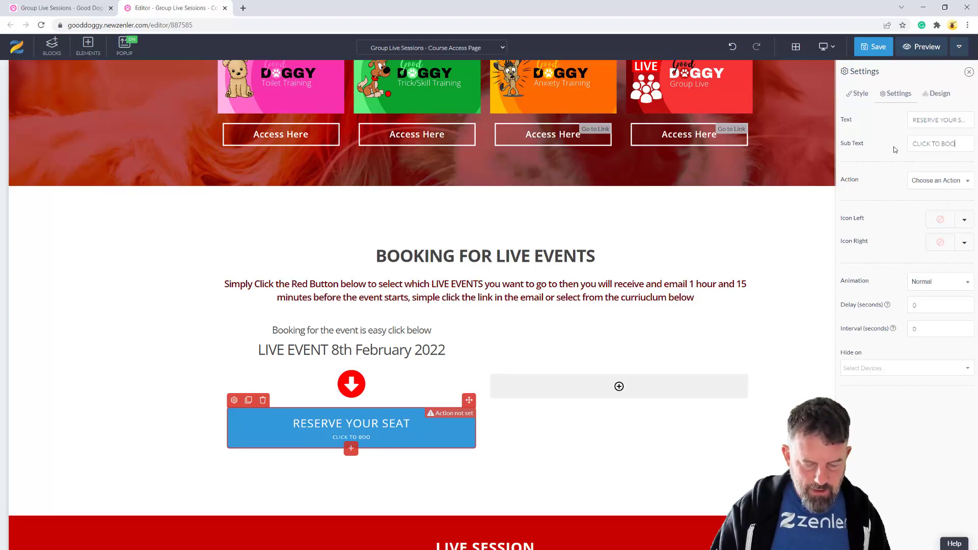
text(K FOR THIS EVENT)
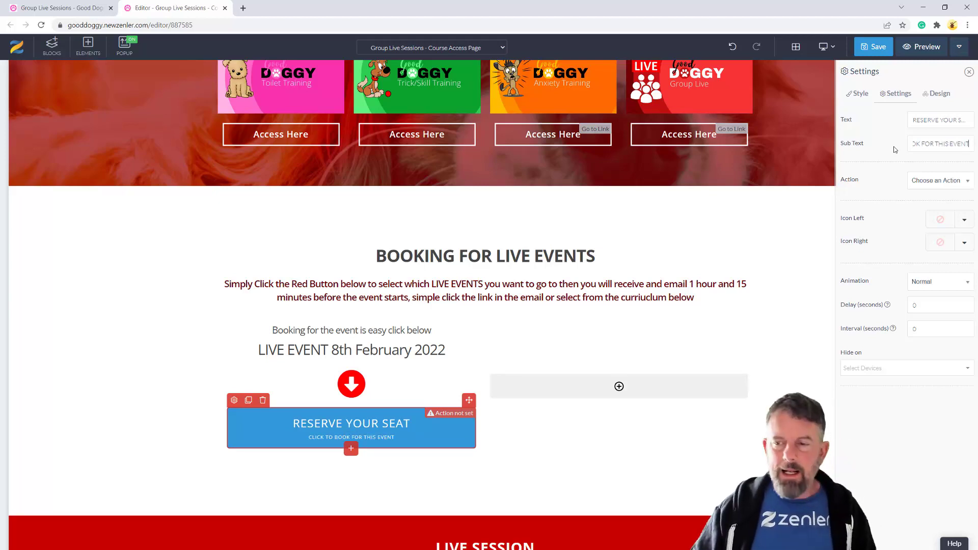
click(858, 93)
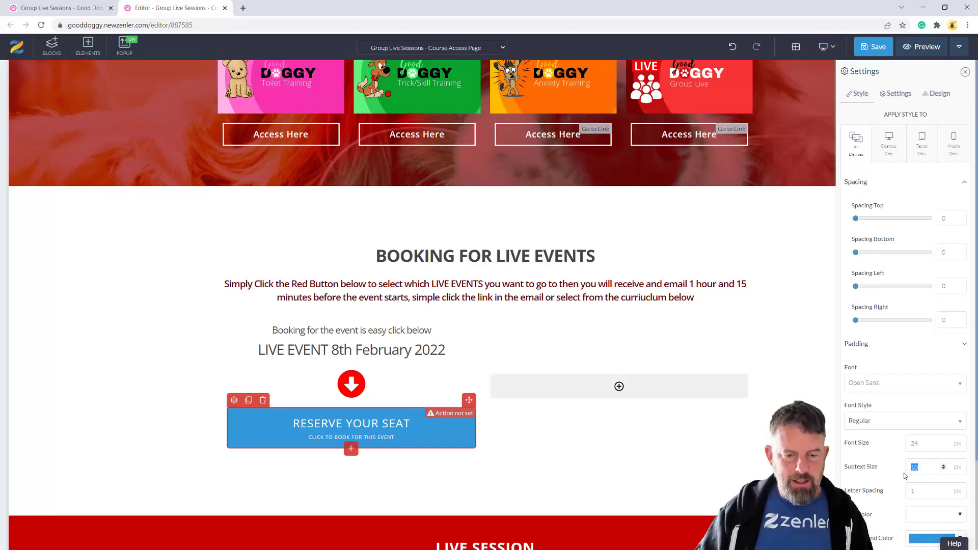
Set the button's subtext size to 18, its background to red, and clear the blue border colour
text(18)
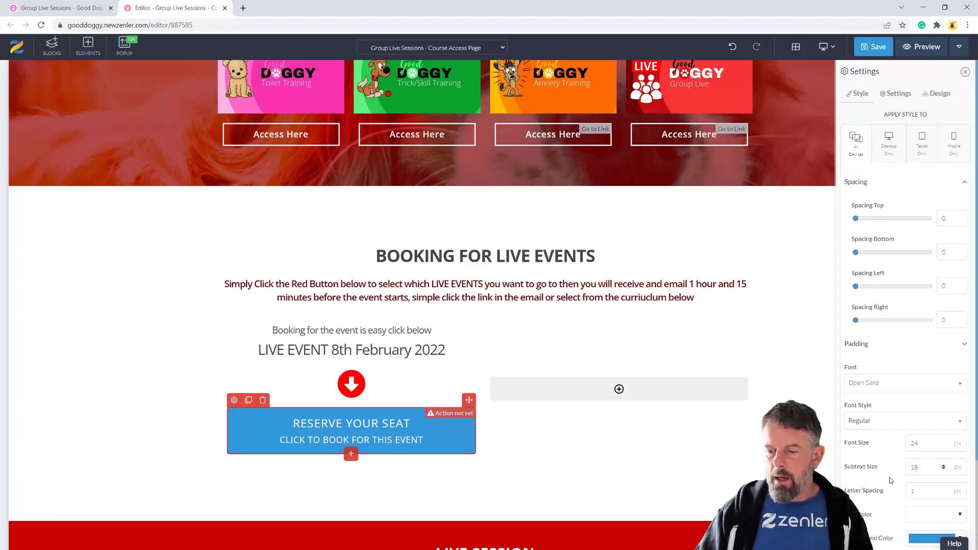
scroll(904, 480, down, 1)
scroll(896, 469, down, 2)
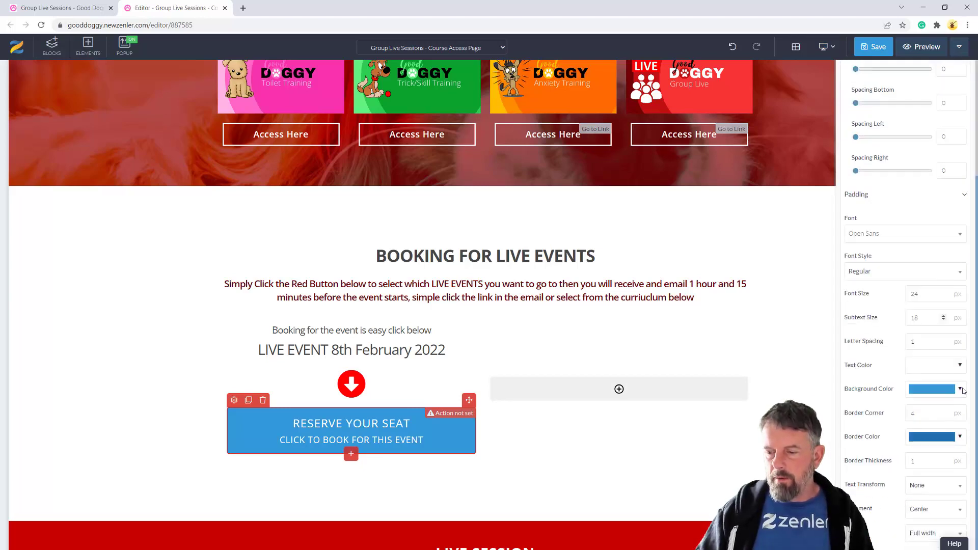
click(938, 391)
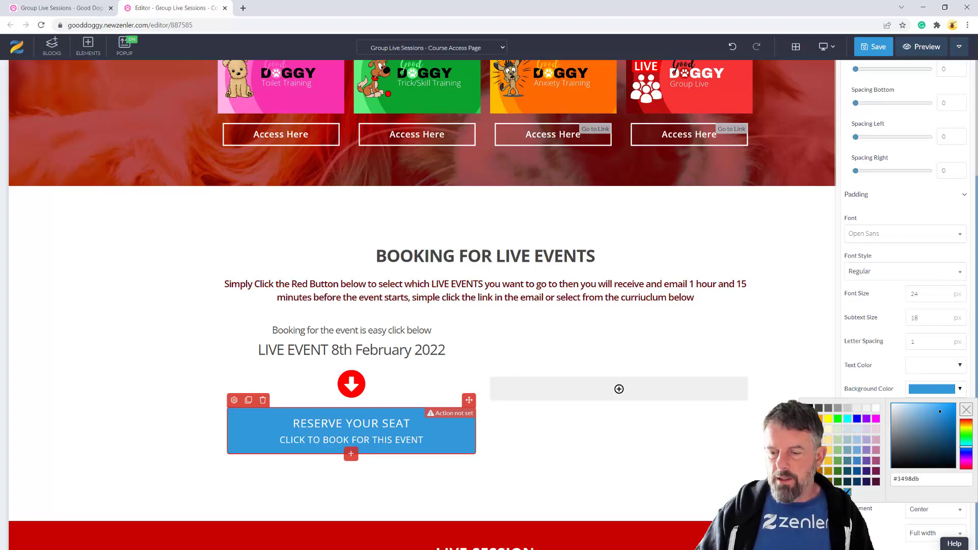
click(808, 418)
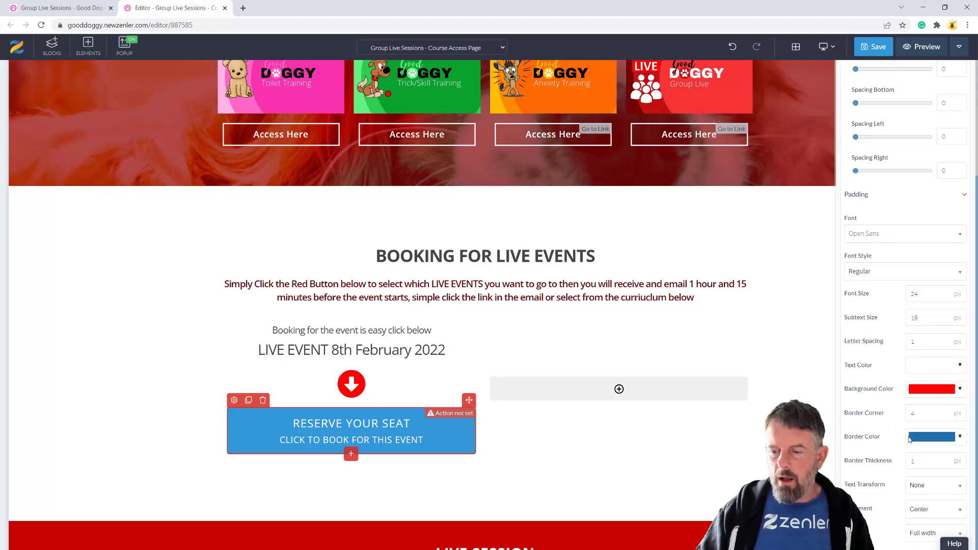
click(960, 438)
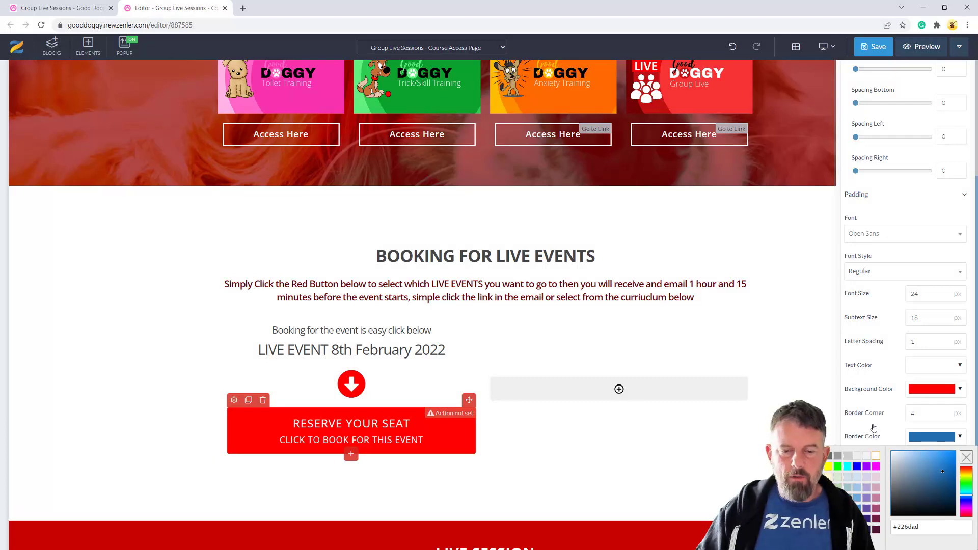
click(516, 426)
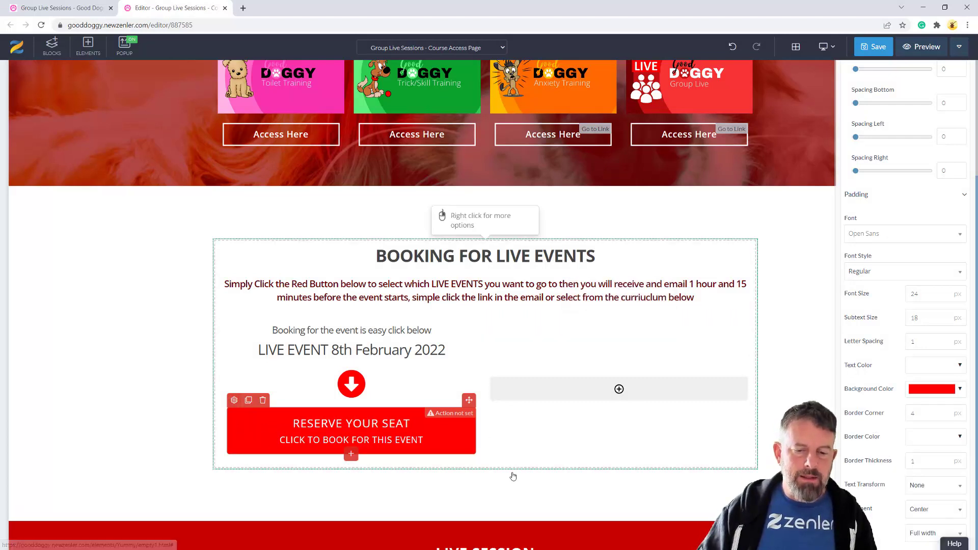
scroll(513, 476, down, 6)
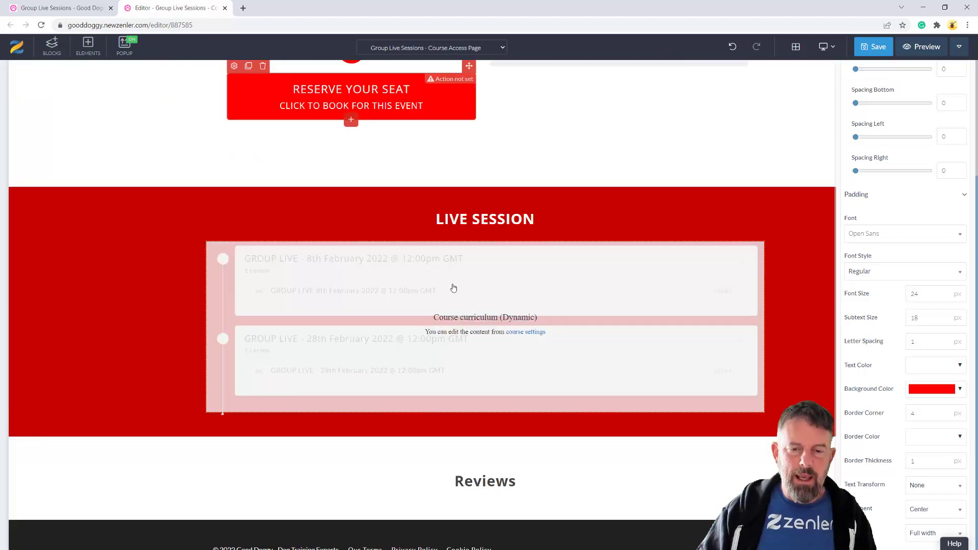
scroll(559, 294, up, 5)
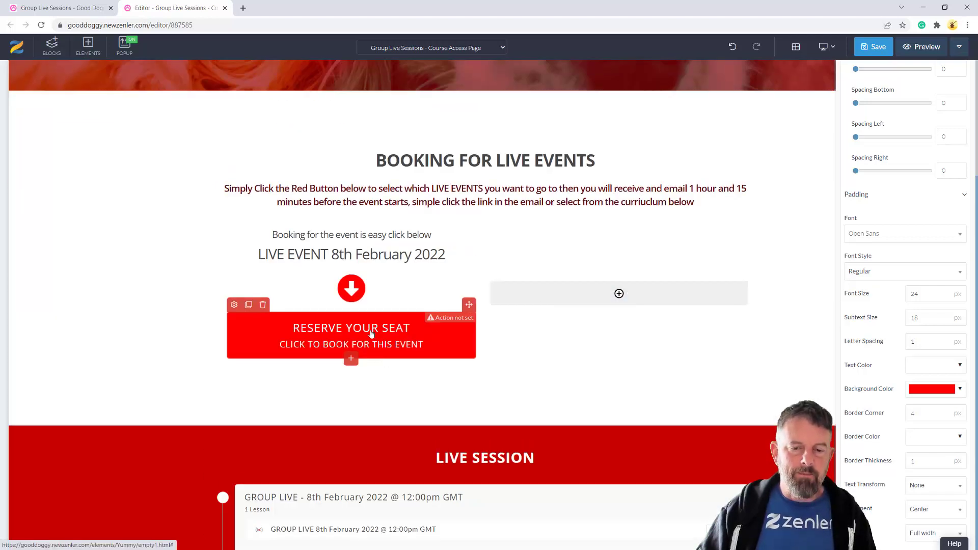
Copy the event text into the right column, changing it to 28th February 2022 with 12:00pm GMT beneath
click(345, 242)
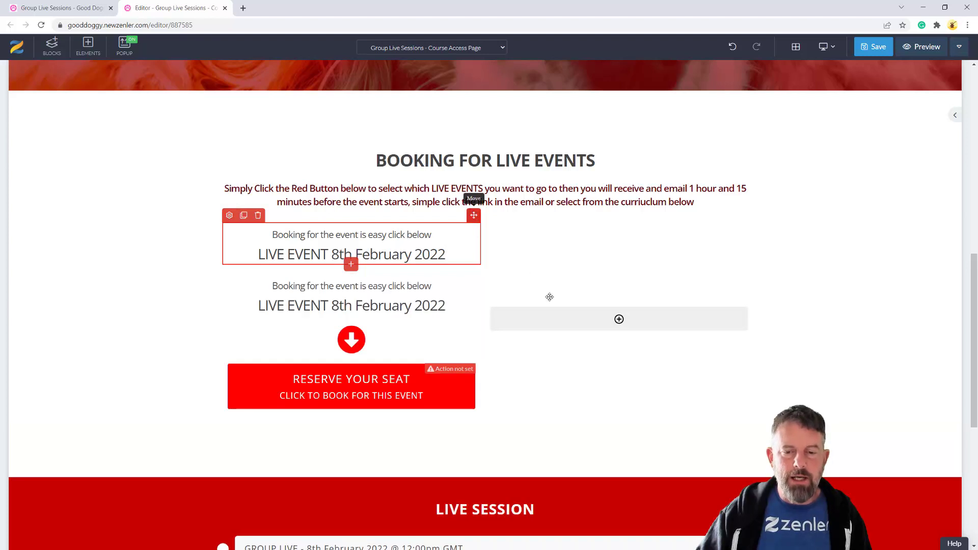
drag(574, 325, 586, 305)
click(601, 304)
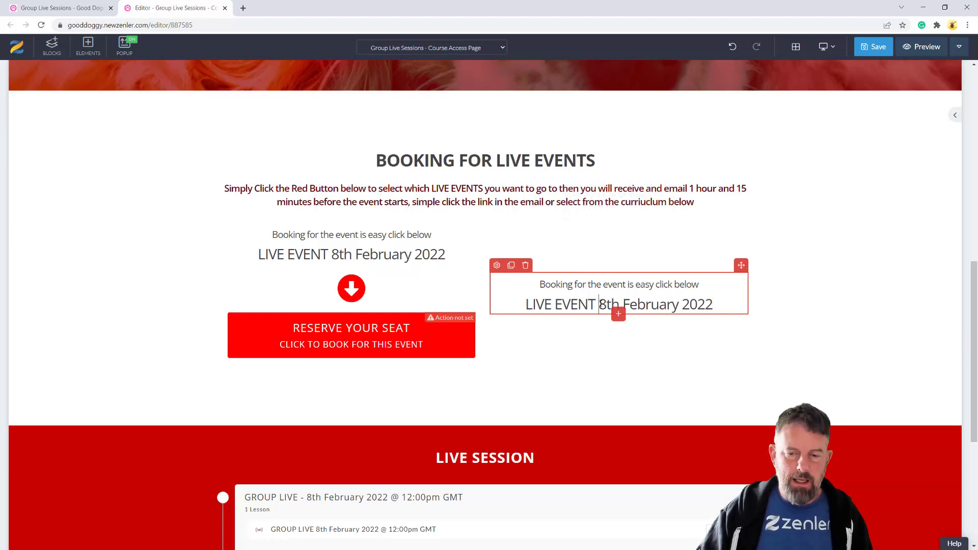
text(2)
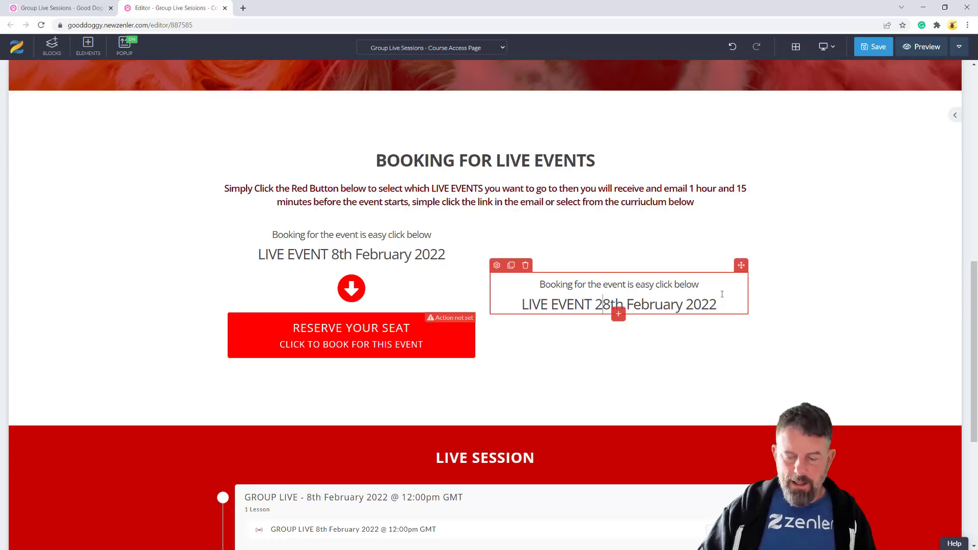
key(Return)
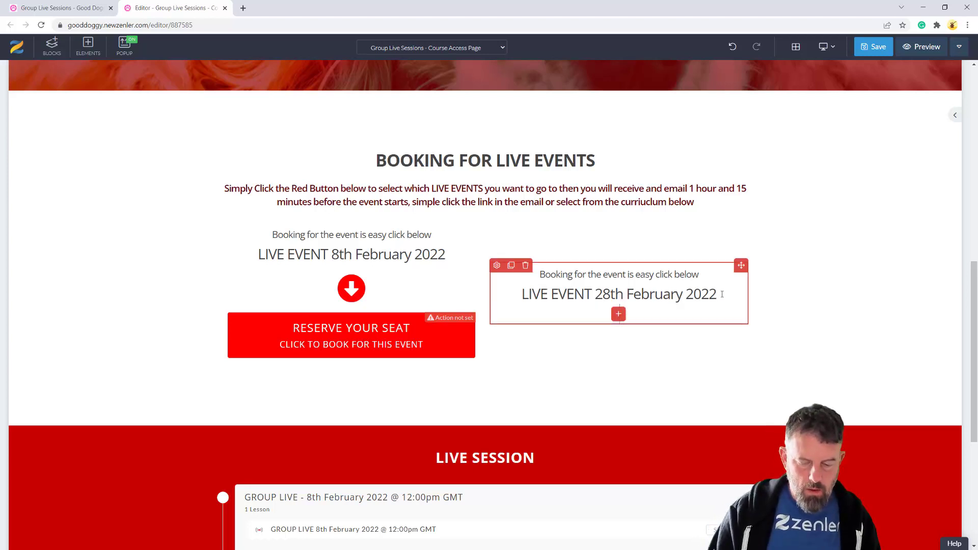
text(12:00)
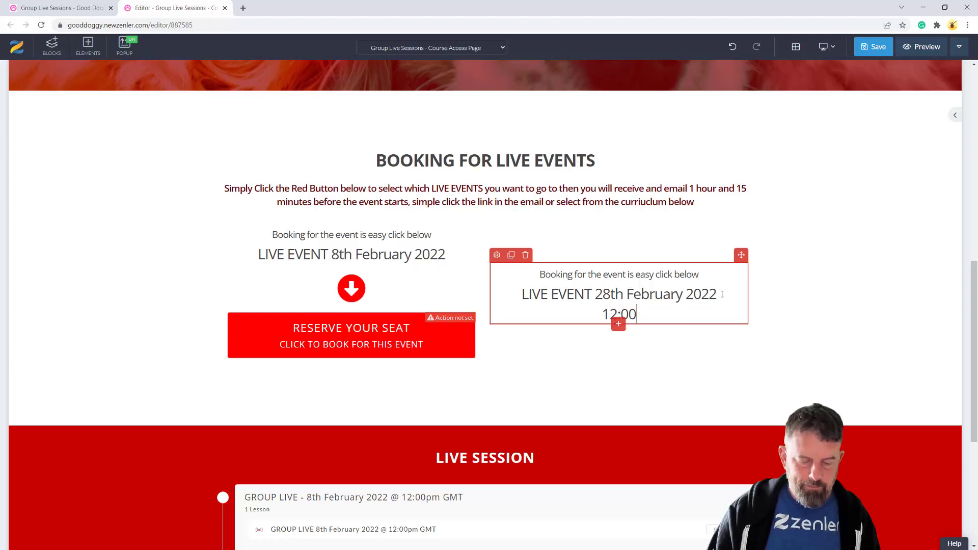
text(pm G)
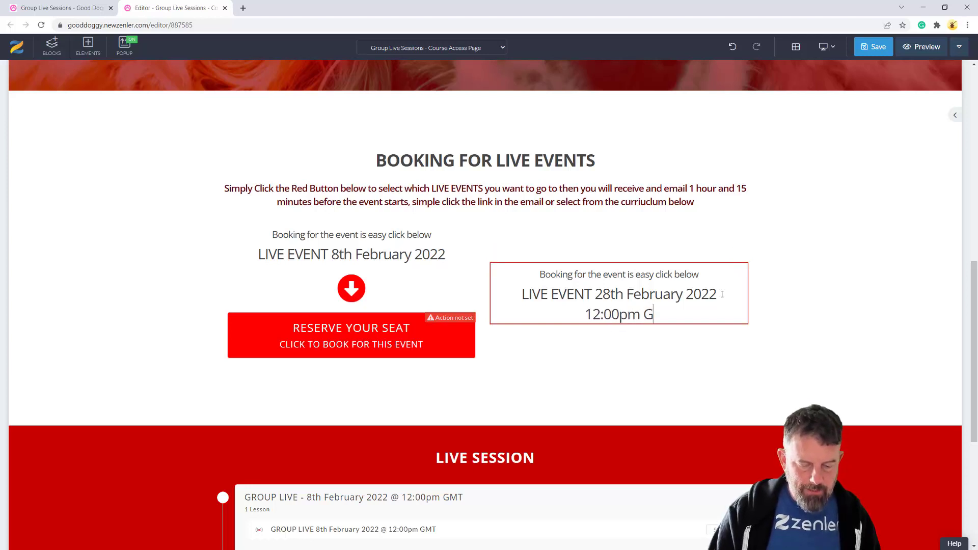
text(MT)
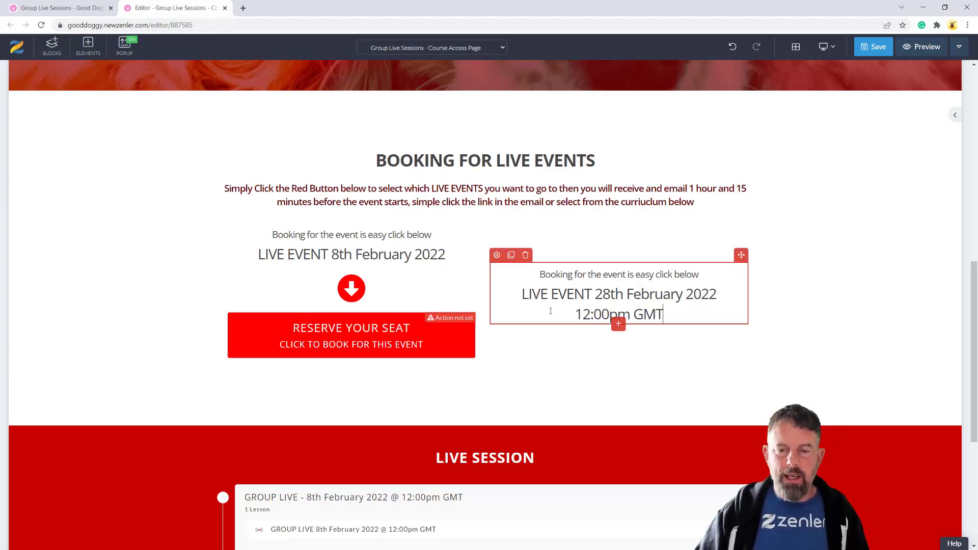
Add a 12:00pm GMT line under the 8th February 2022 date
click(475, 255)
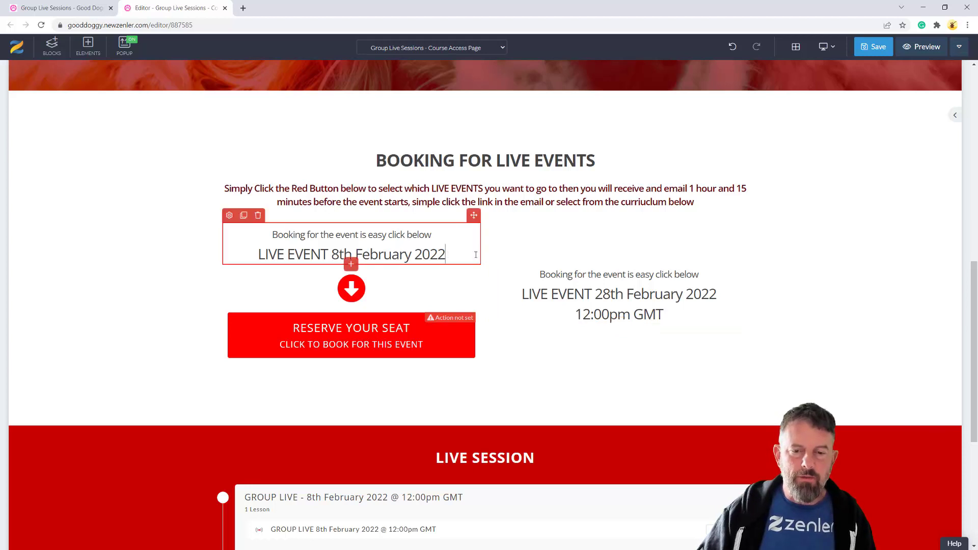
key(Return)
text(12:00pm )
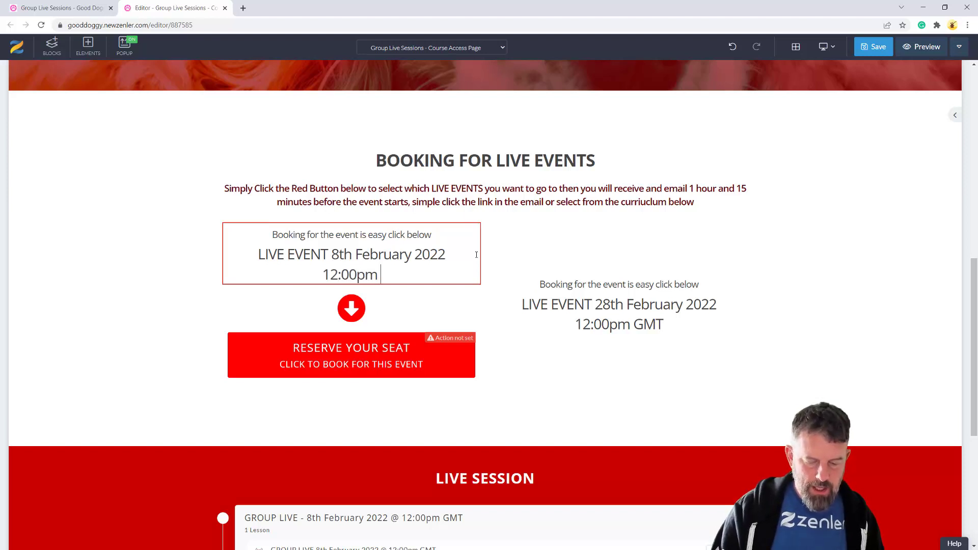
text(GMT)
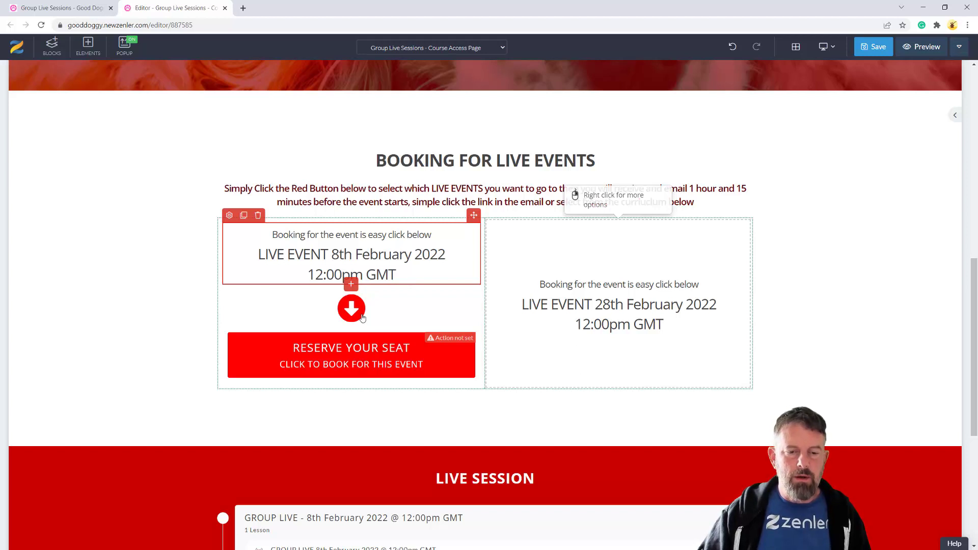
Duplicate the red arrow icon and place the copy under the 28th February text
click(342, 299)
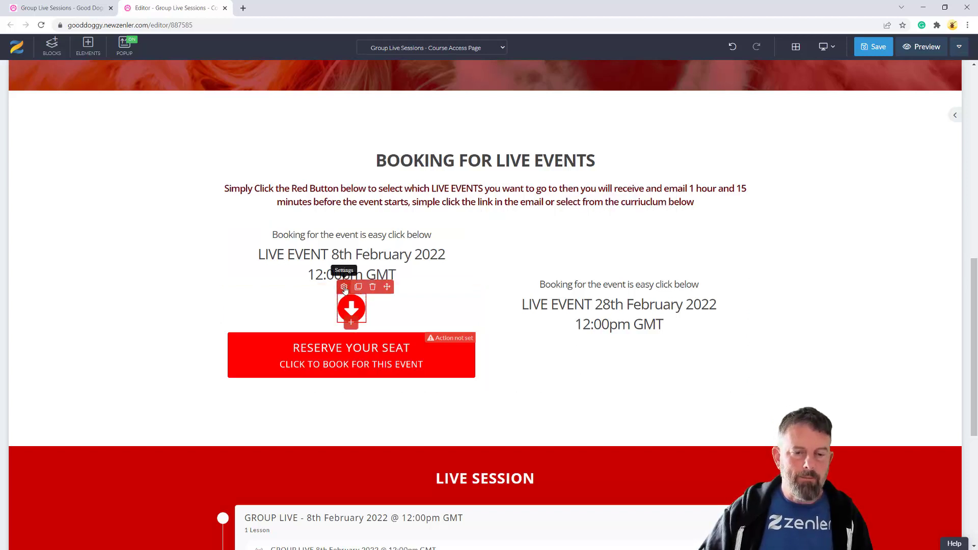
click(343, 287)
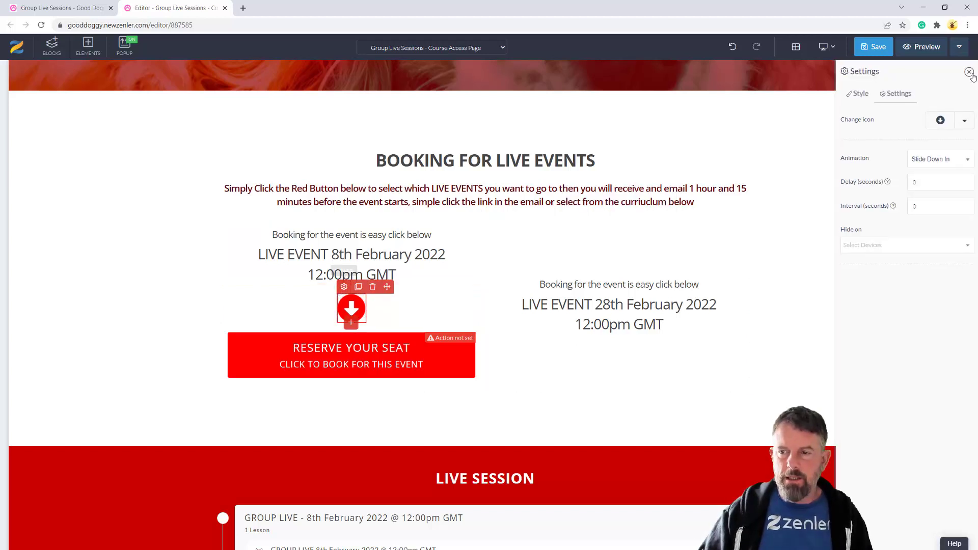
click(358, 286)
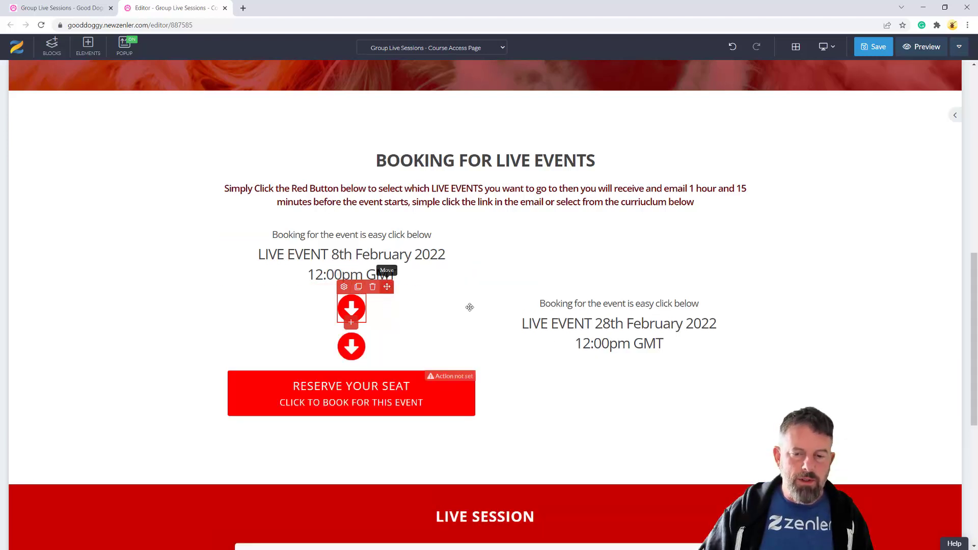
drag(607, 356, 612, 345)
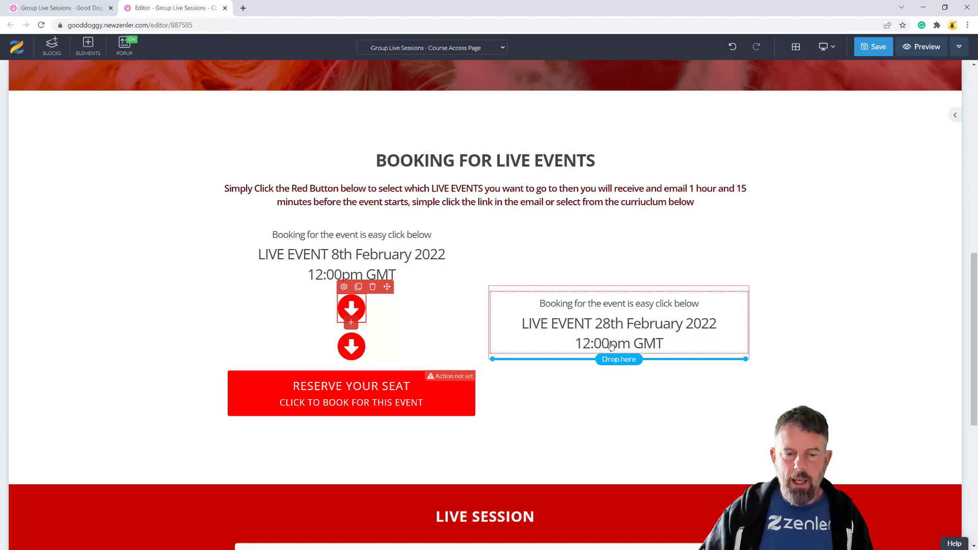
drag(465, 342, 463, 343)
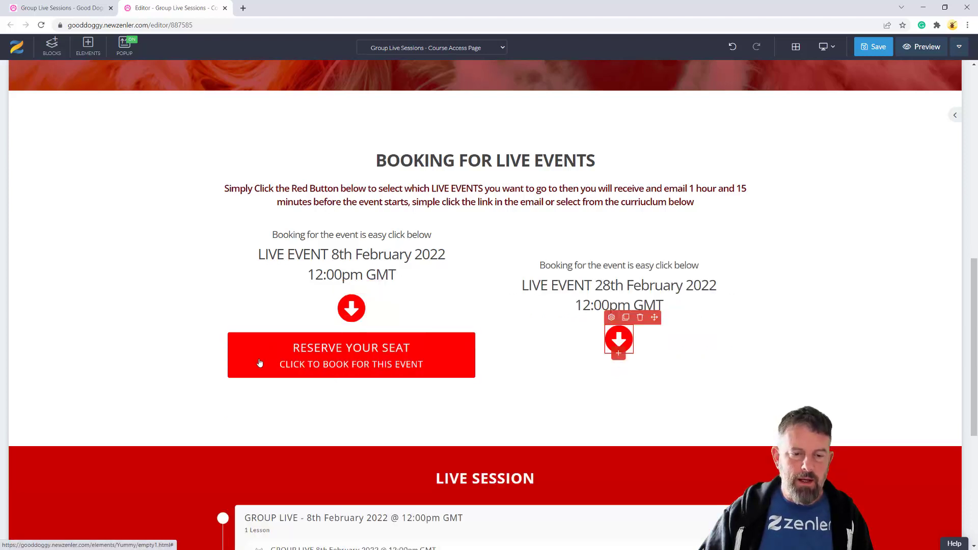
Copy the Reserve Your Seat button into the right column and reduce section padding to 59px top, 62px bottom
click(248, 325)
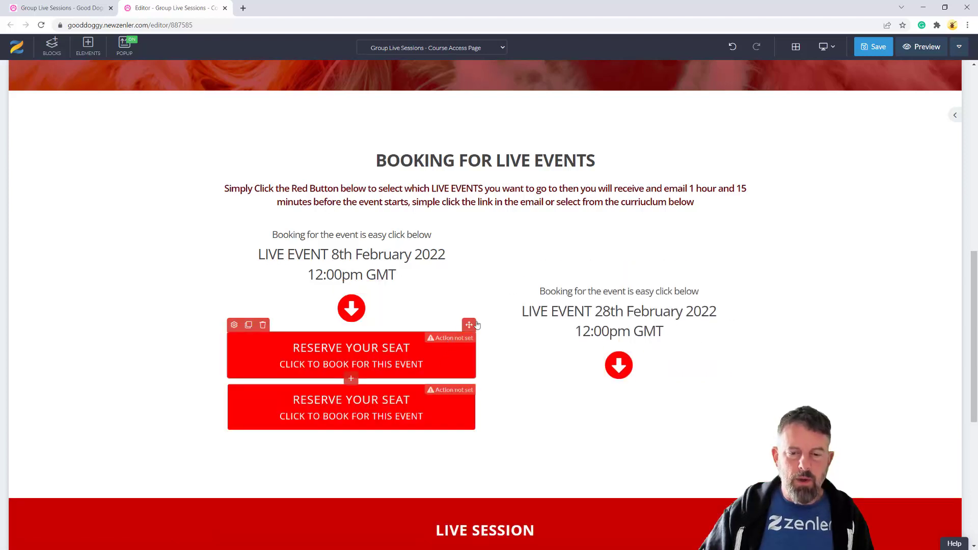
drag(468, 324, 552, 348)
click(552, 348)
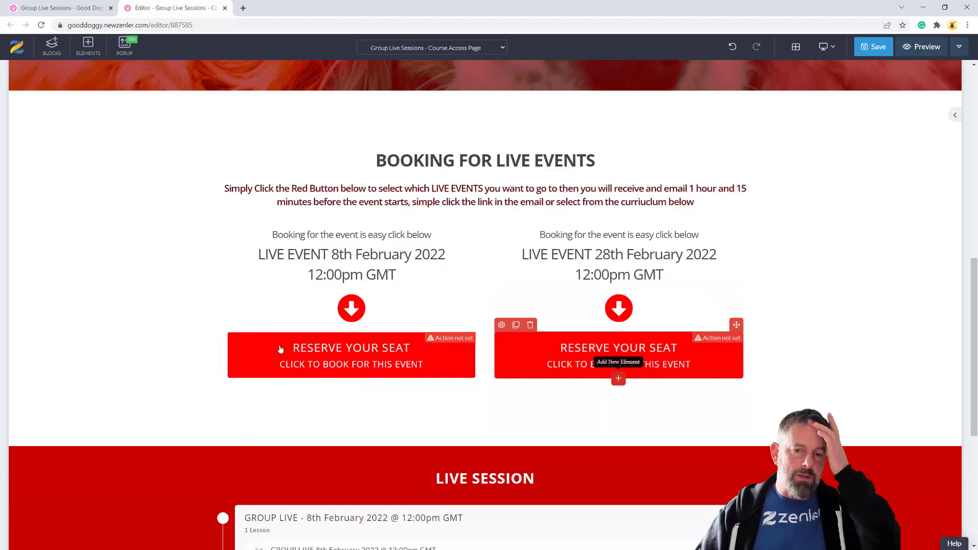
mouse_move(254, 112)
mouse_down()
mouse_move(255, 102)
mouse_move(256, 112)
mouse_up()
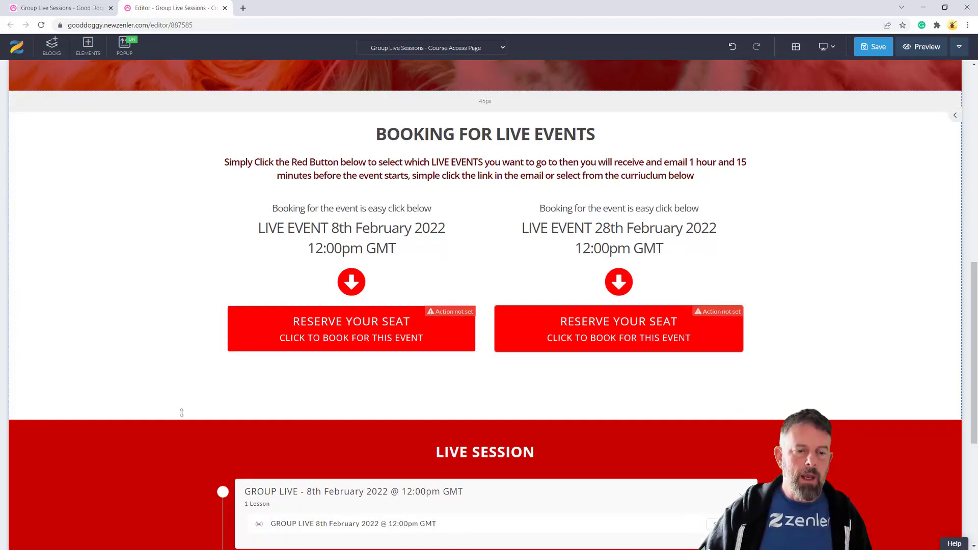
drag(181, 396, 181, 394)
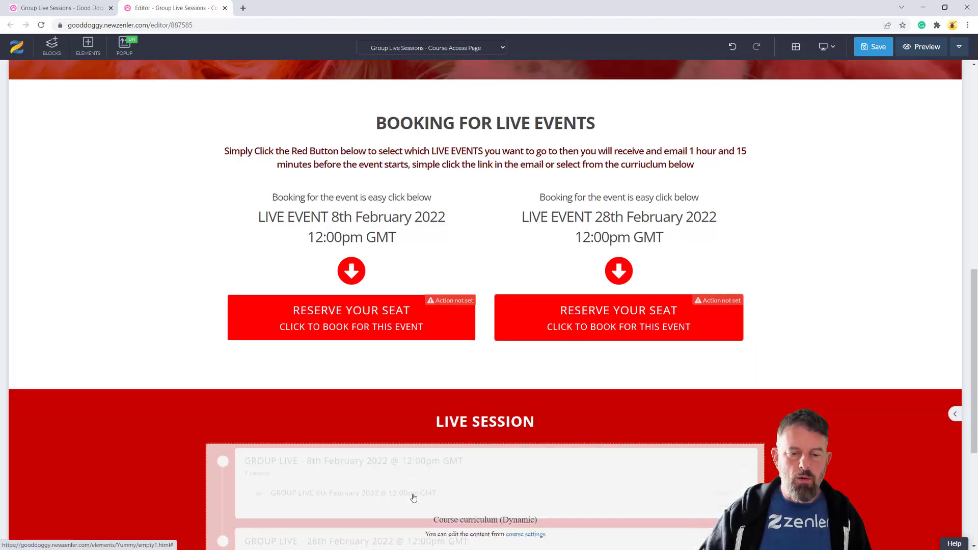
Preview the course and copy the link address of the 8th February live lesson
scroll(834, 149, down, 1)
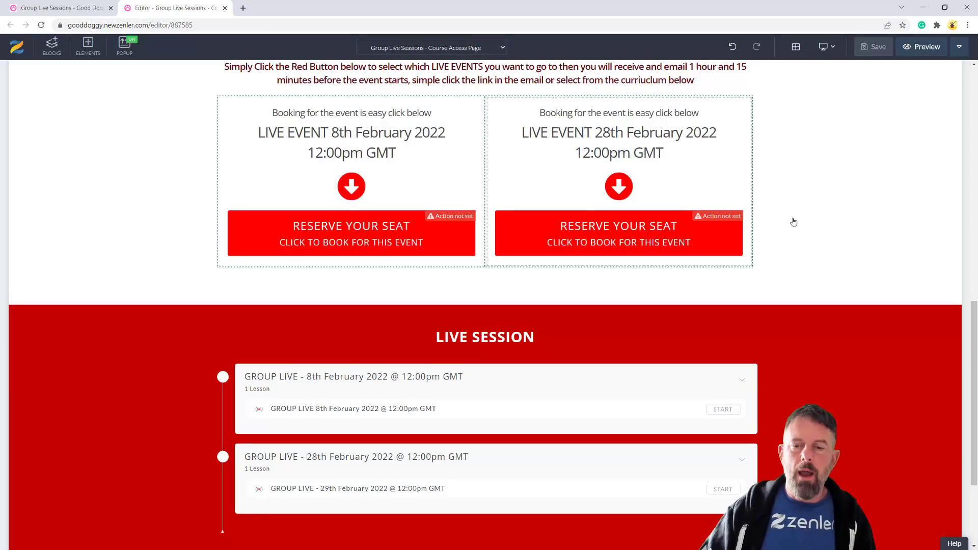
scroll(484, 254, up, 3)
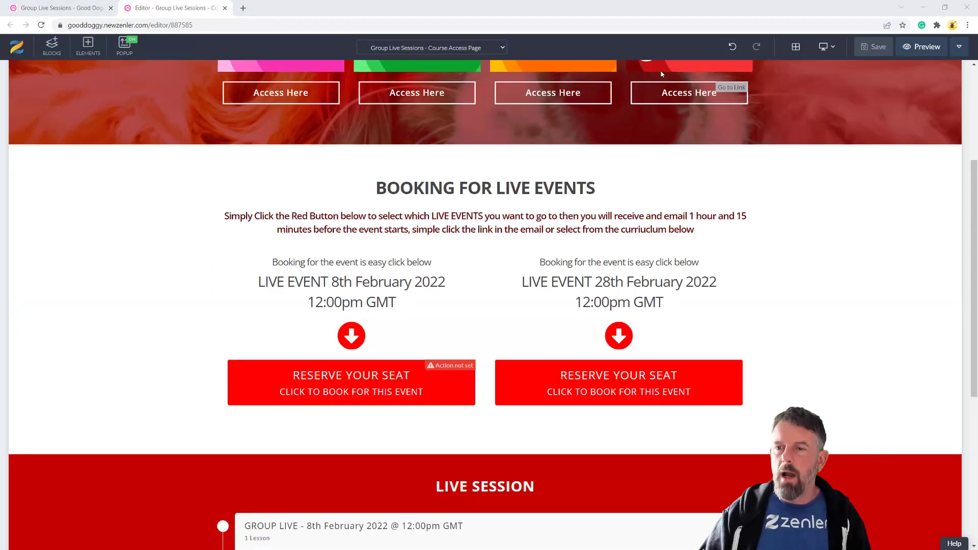
click(926, 49)
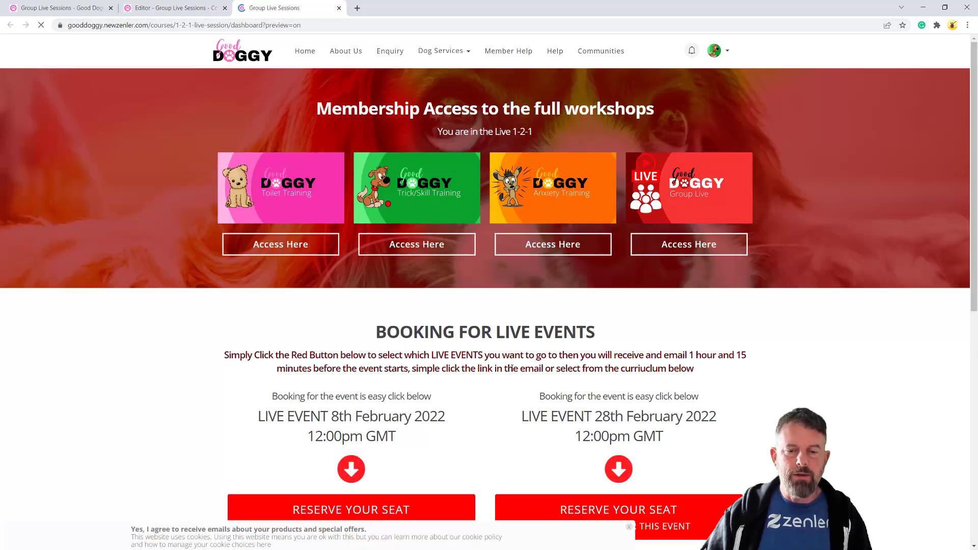
scroll(514, 363, down, 3)
scroll(422, 380, down, 4)
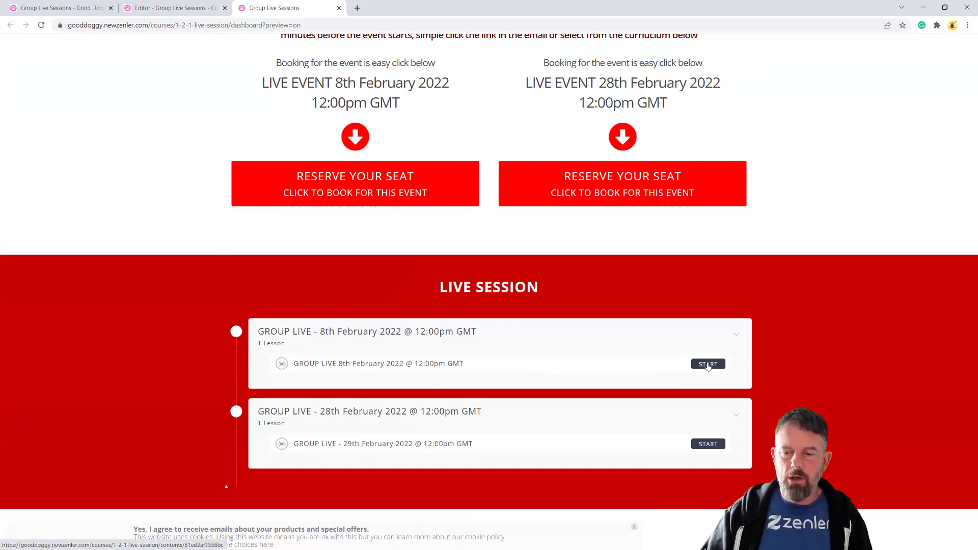
right_click(708, 366)
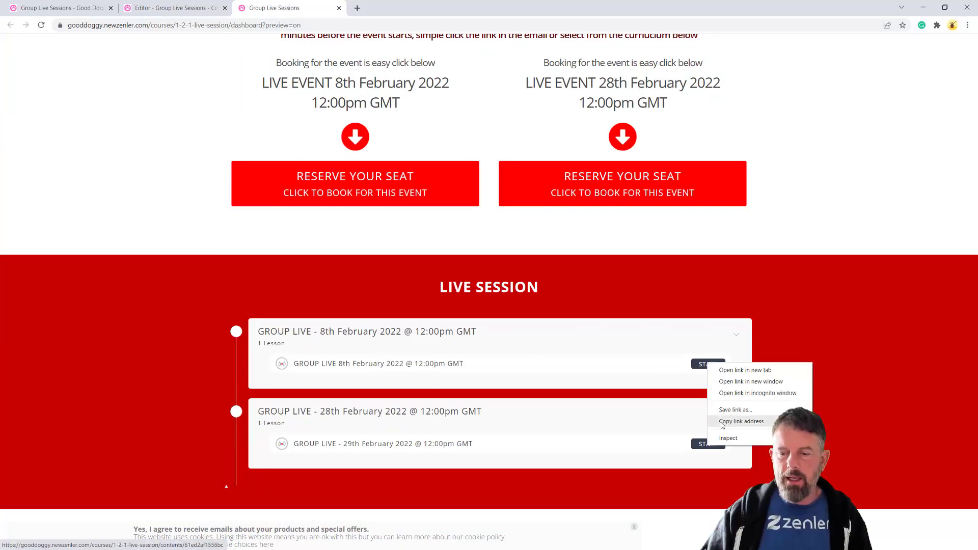
click(721, 424)
click(705, 362)
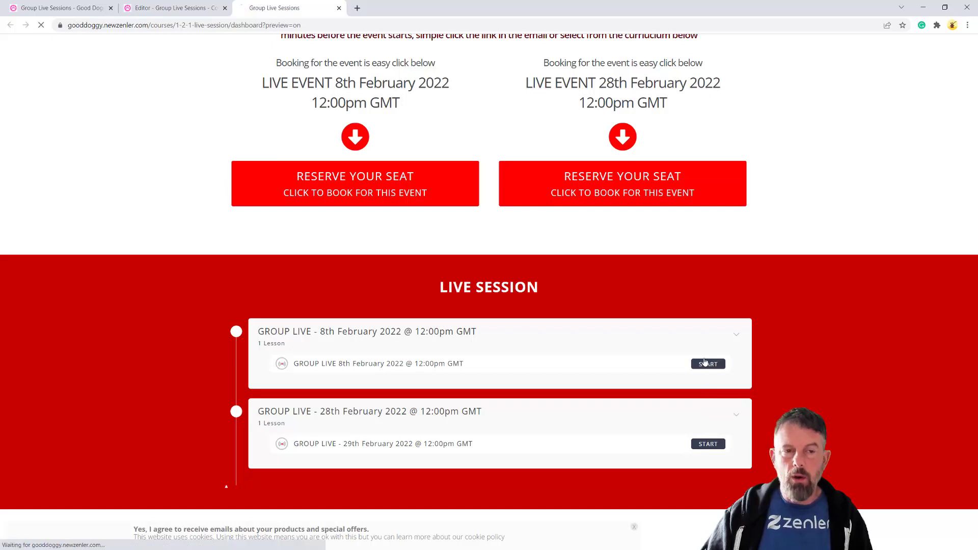
key(ctrl+l)
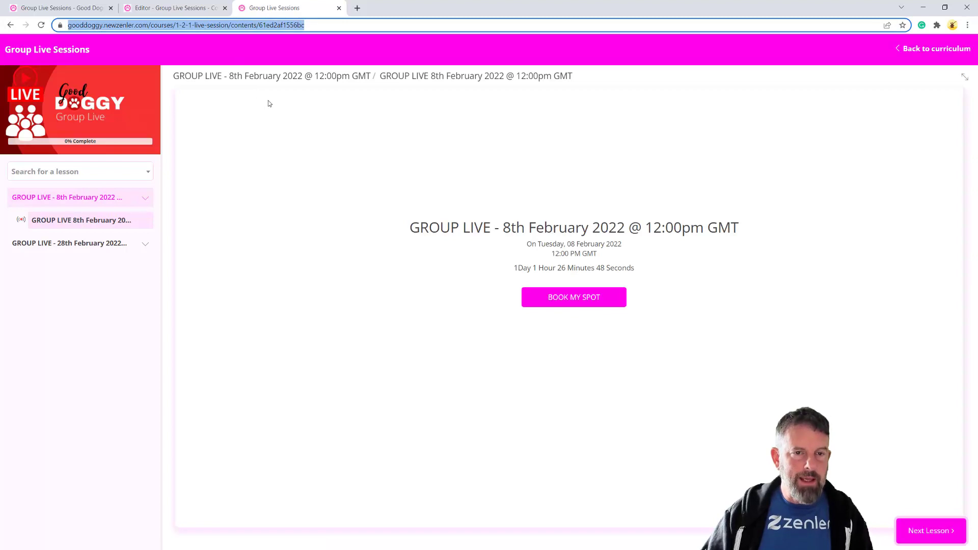
Set the first Reserve Your Seat button to Go to Link with the 8th February lesson URL, then save
click(192, 9)
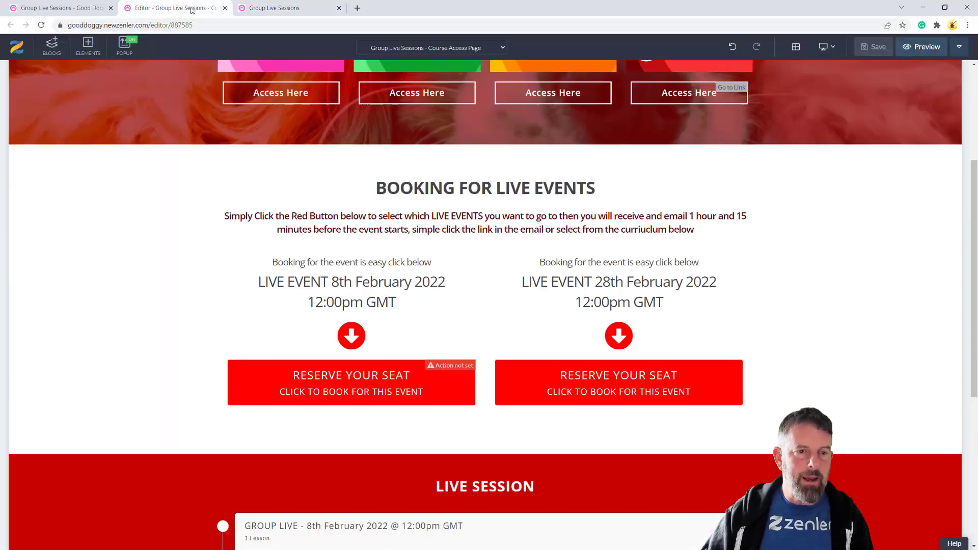
mouse_move(277, 383)
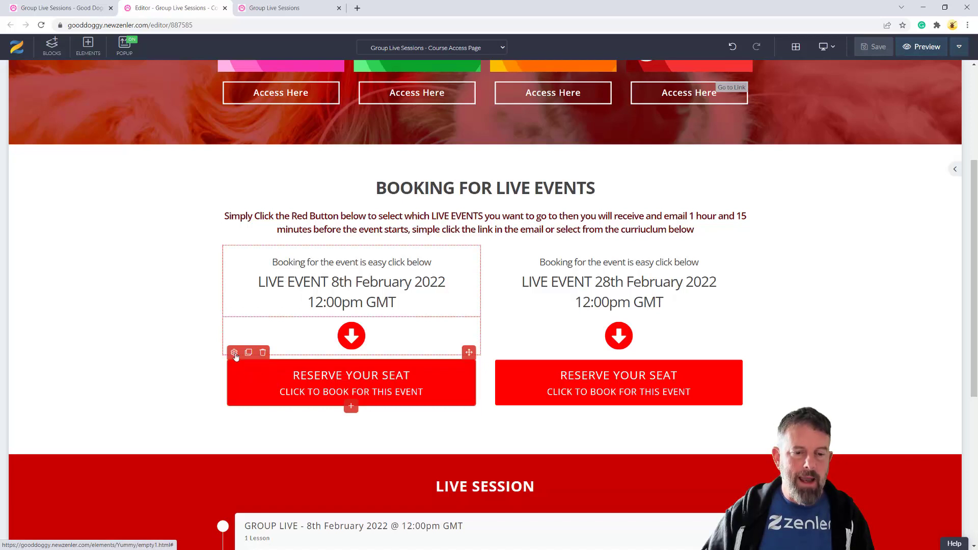
click(268, 380)
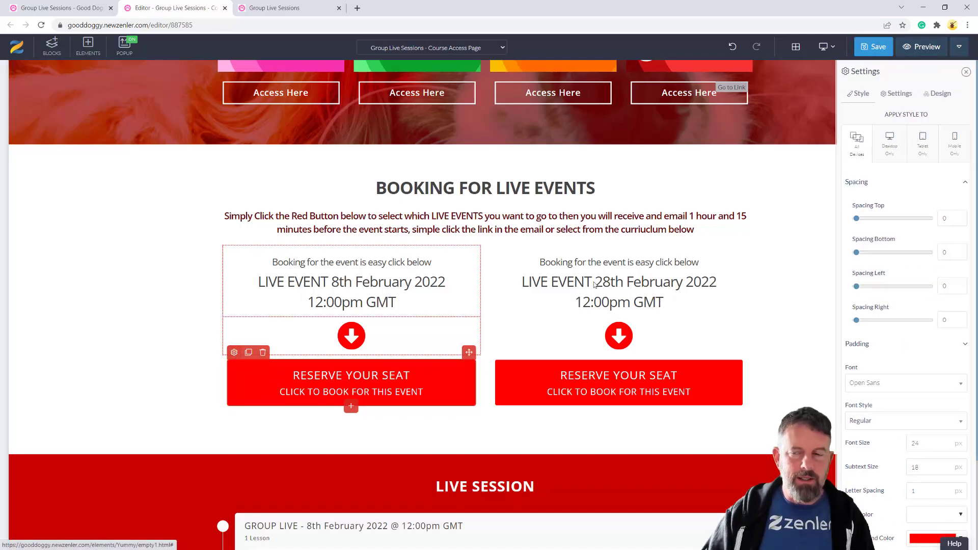
click(896, 94)
click(929, 183)
click(927, 214)
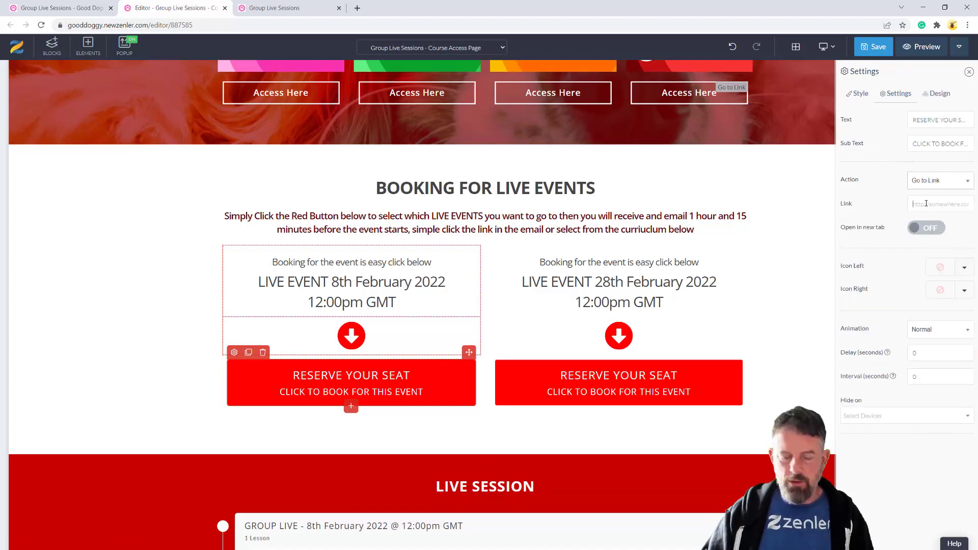
click(926, 204)
key(ctrl+v)
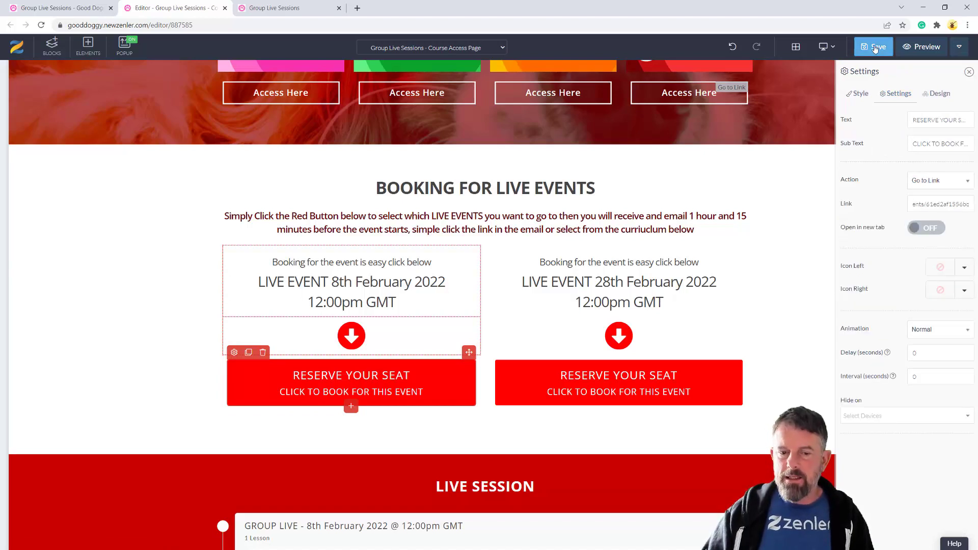
key(ctrl+s)
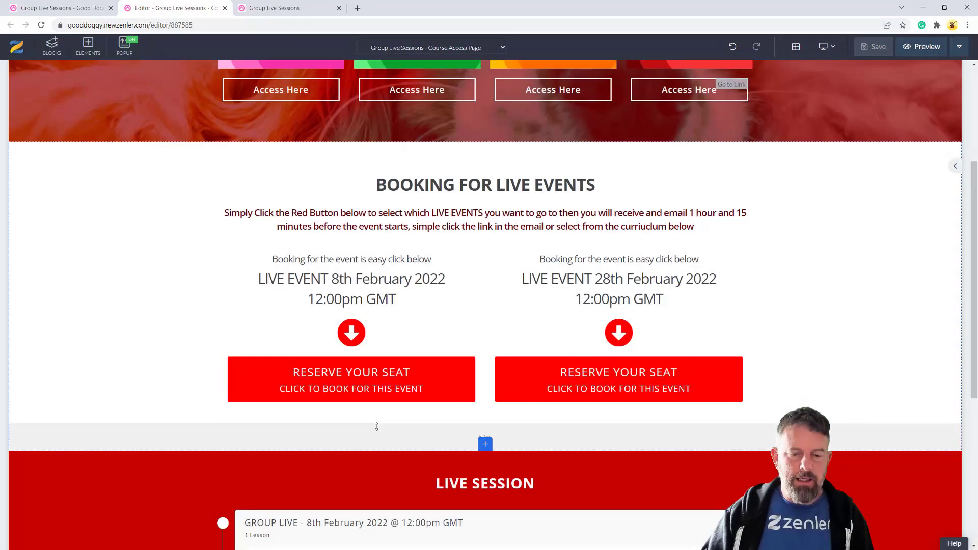
Copy the 28th February live lesson's link address from the course curriculum preview
scroll(427, 465, down, 2)
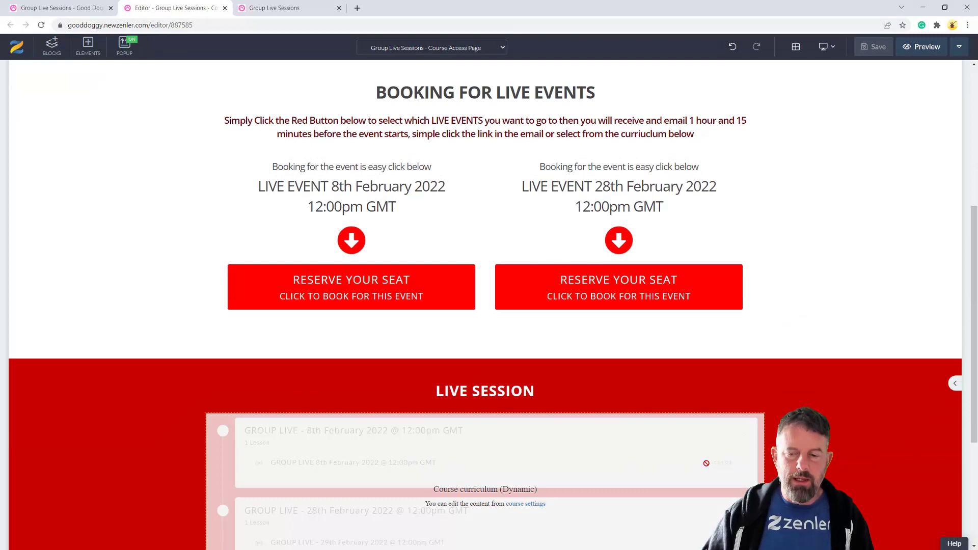
scroll(504, 355, up, 3)
click(279, 9)
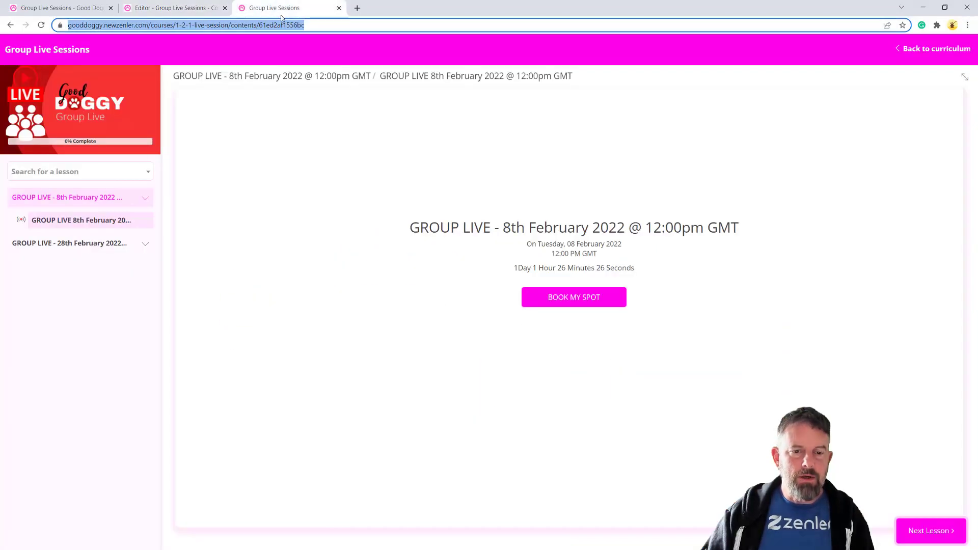
click(917, 49)
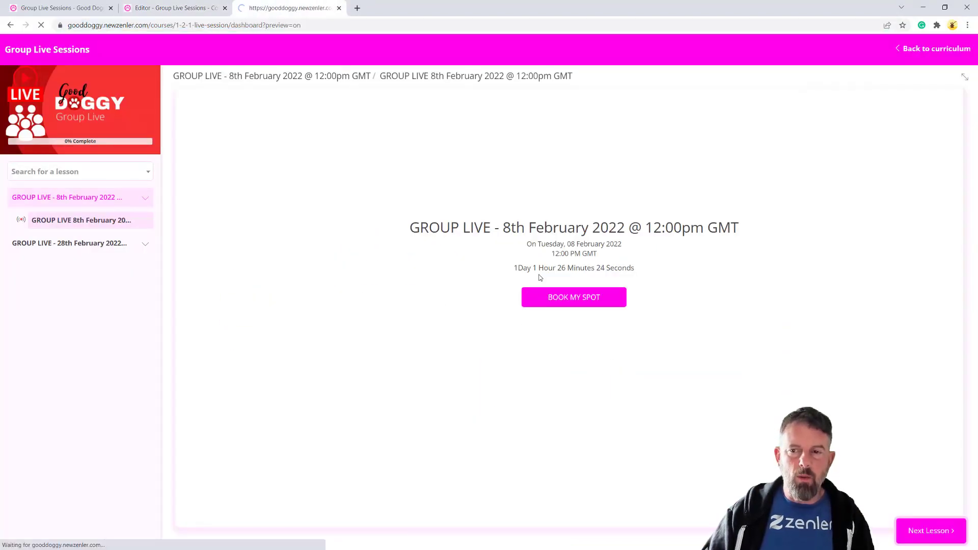
scroll(590, 427, down, 2)
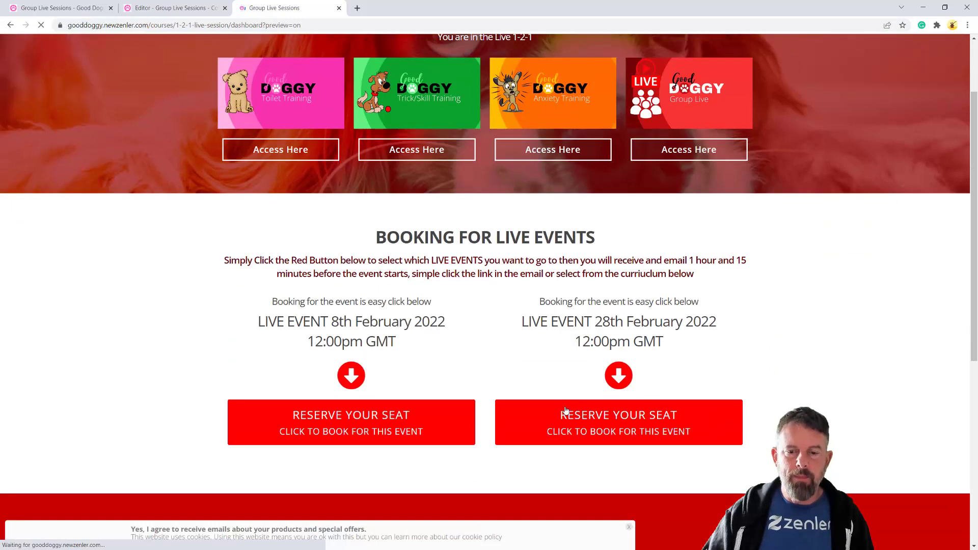
scroll(591, 427, down, 4)
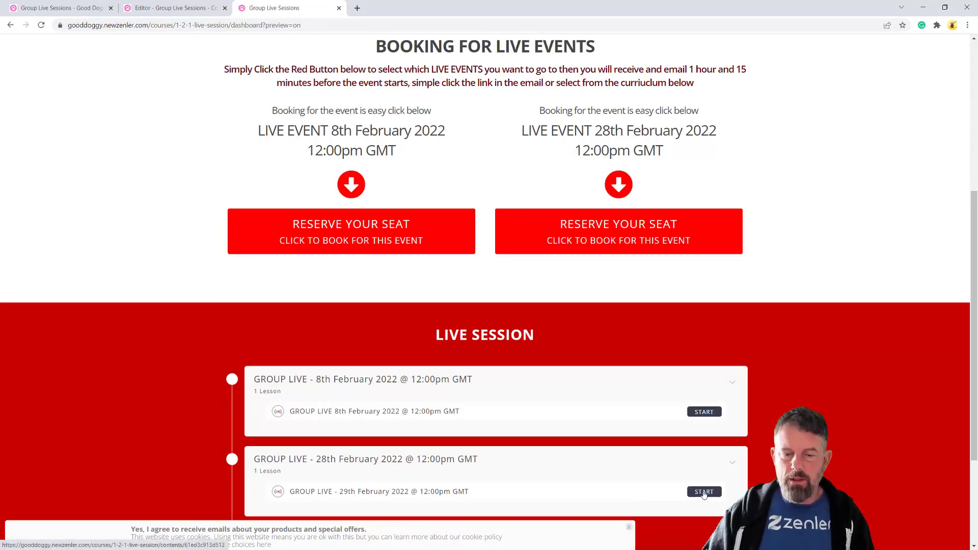
right_click(703, 495)
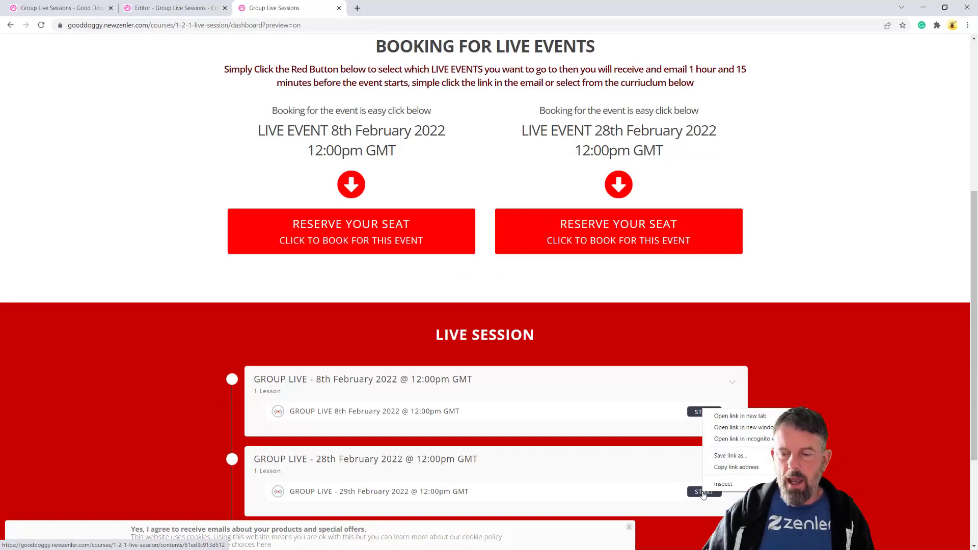
click(720, 467)
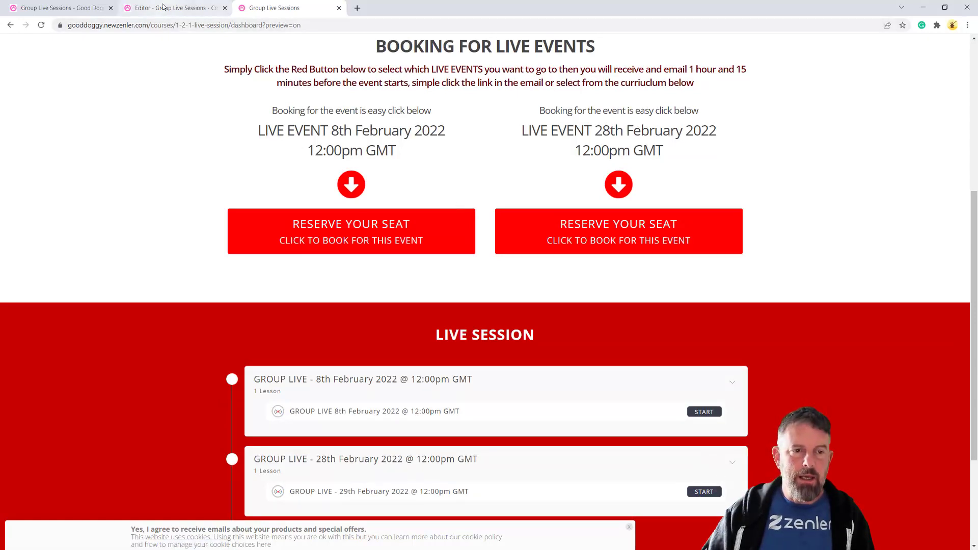
click(173, 8)
Set the second Reserve Your Seat button to Go to Link with the copied 28th February URL, and save
click(631, 428)
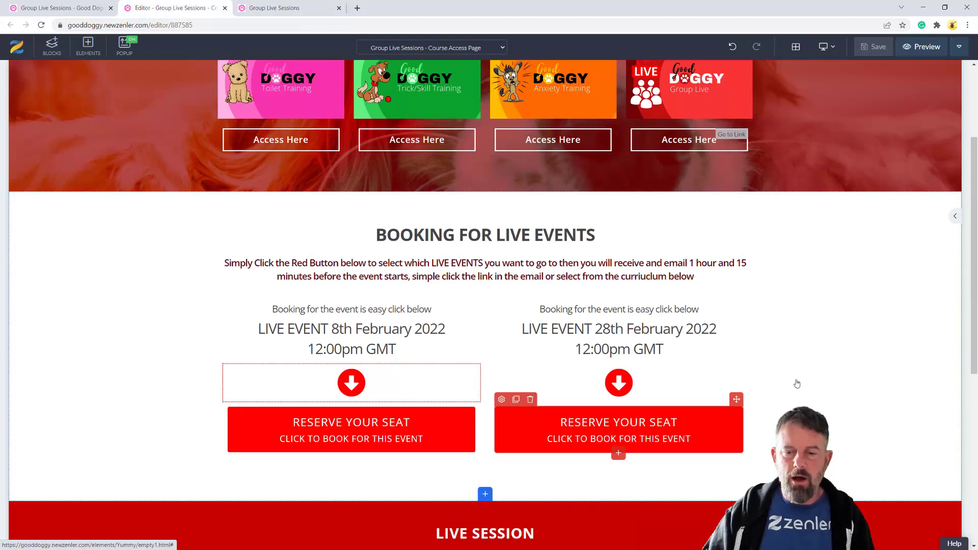
scroll(605, 202, down, 3)
scroll(534, 305, down, 4)
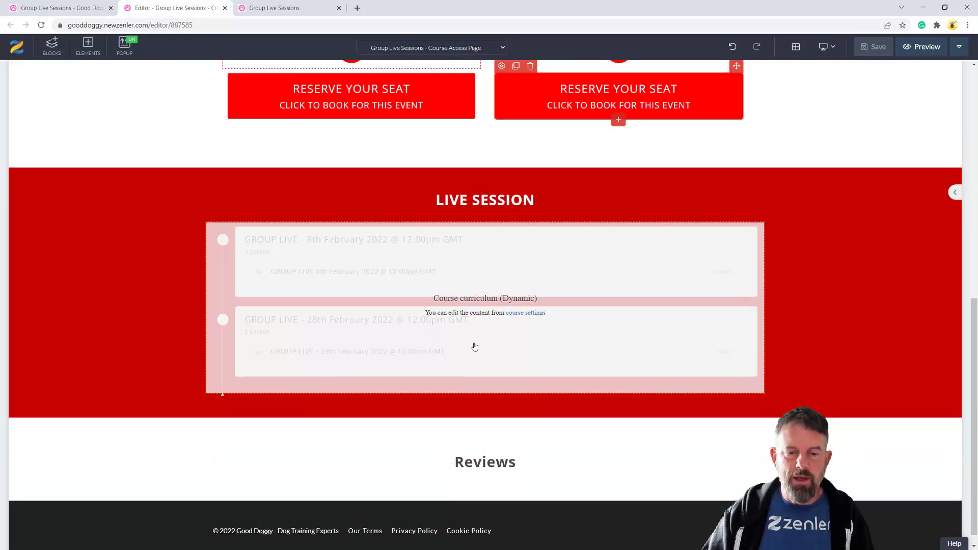
scroll(495, 345, up, 6)
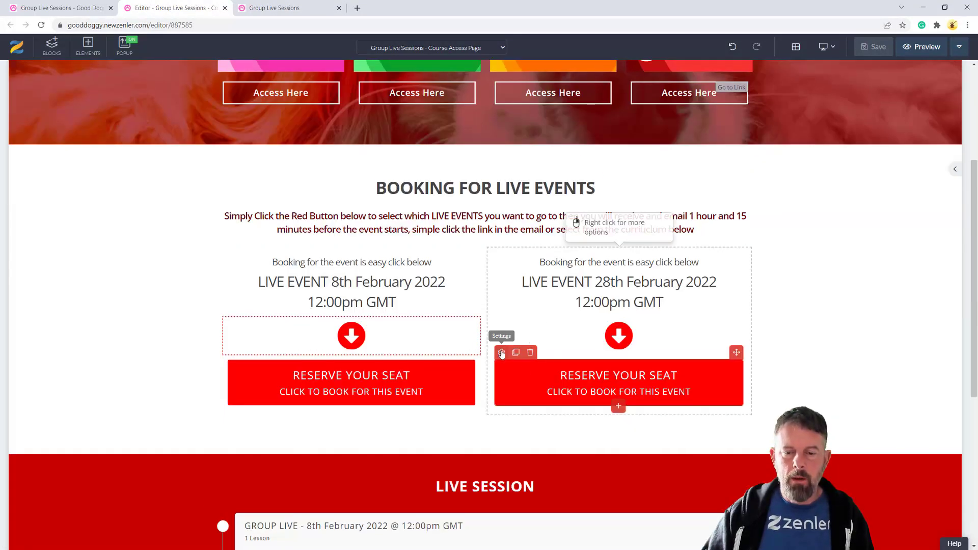
click(502, 352)
click(905, 98)
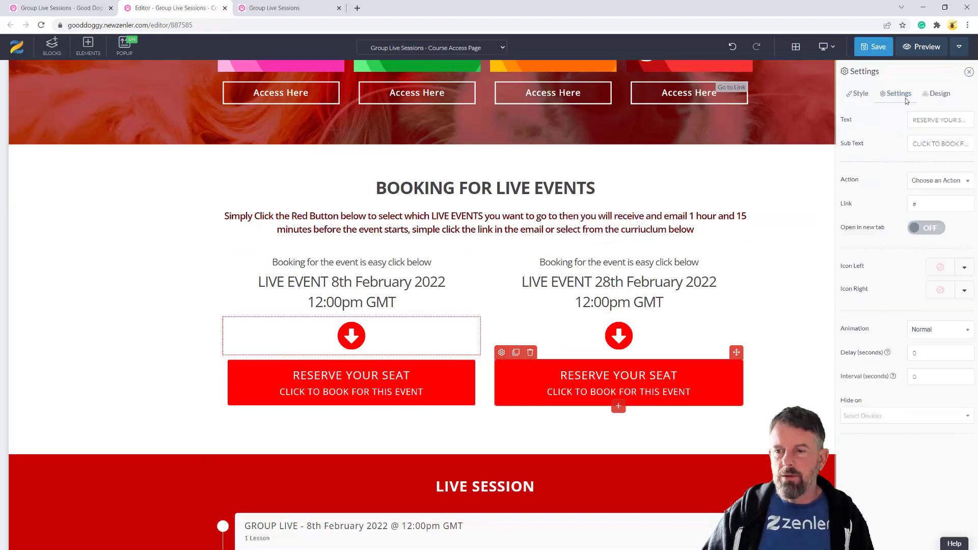
drag(920, 205, 903, 207)
click(942, 184)
click(927, 215)
click(936, 203)
key(ctrl+v)
click(873, 47)
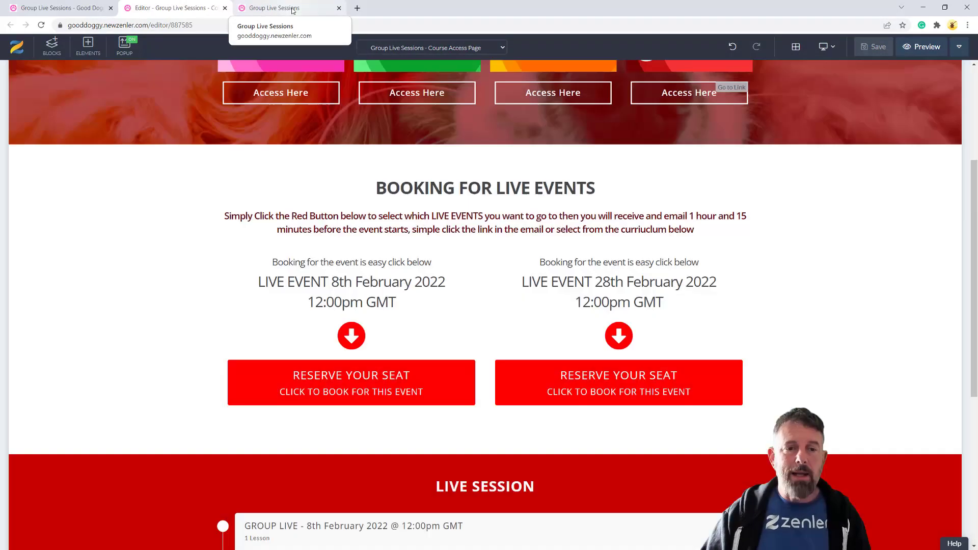
Reload the course preview so the updated booking section appears
click(288, 11)
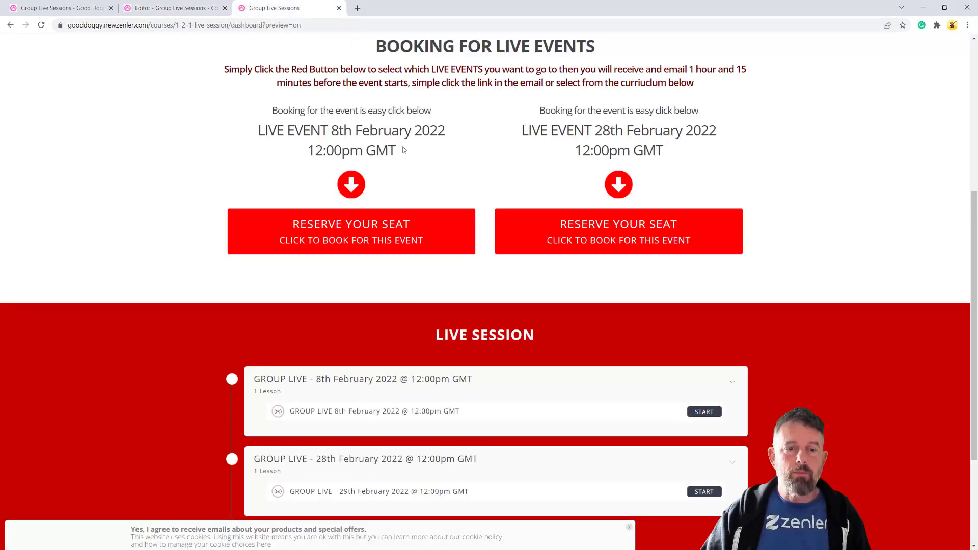
scroll(404, 150, up, 5)
click(41, 25)
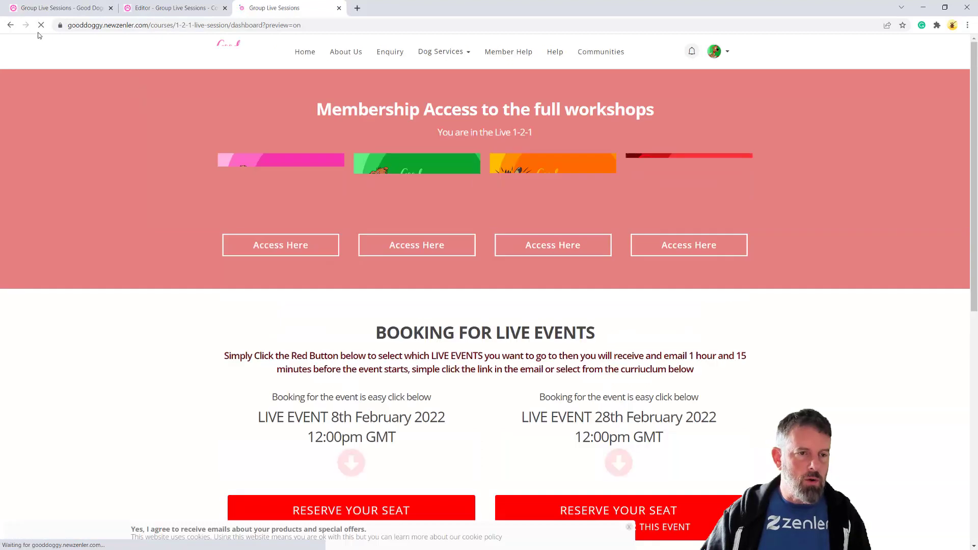
scroll(422, 376, down, 3)
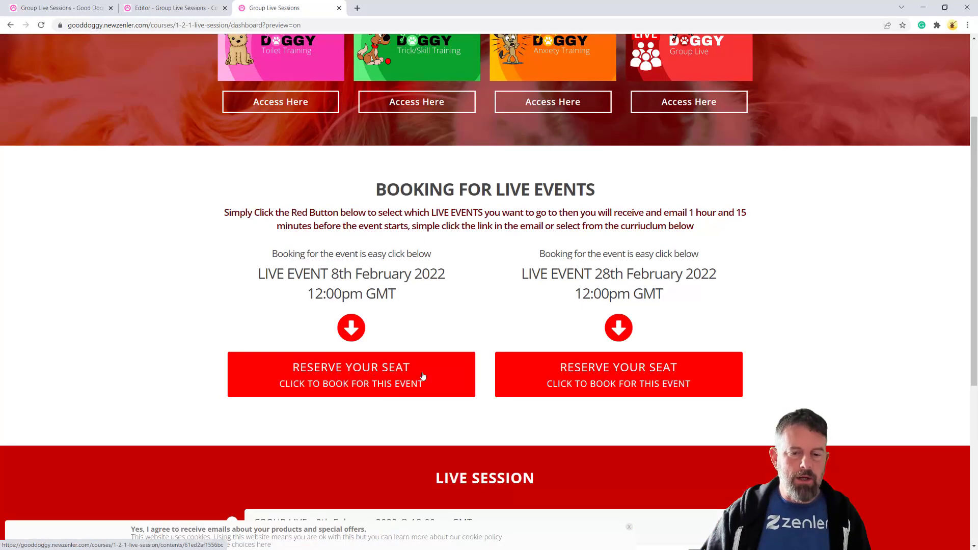
scroll(422, 376, down, 3)
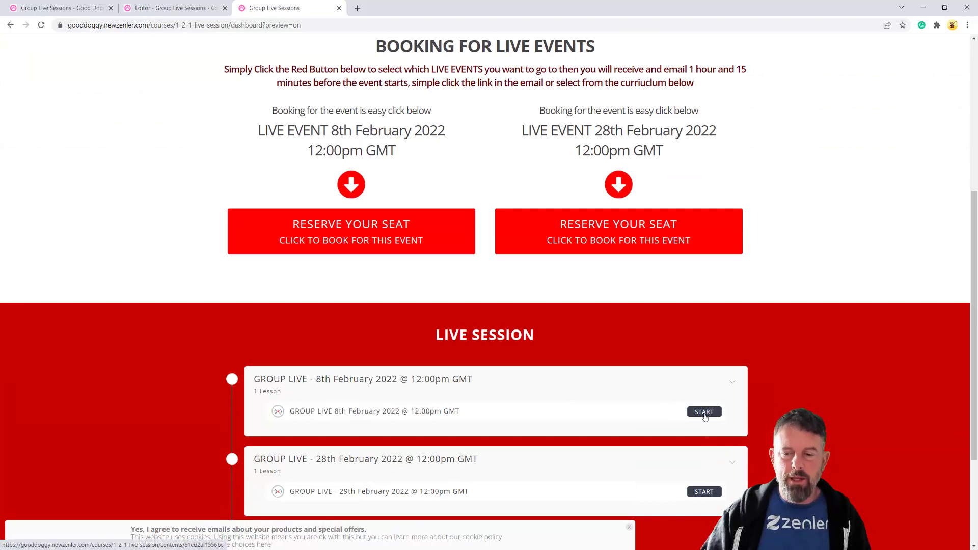
Test both Reserve Your Seat buttons, confirming they open the 8th and 28th February lessons
click(395, 249)
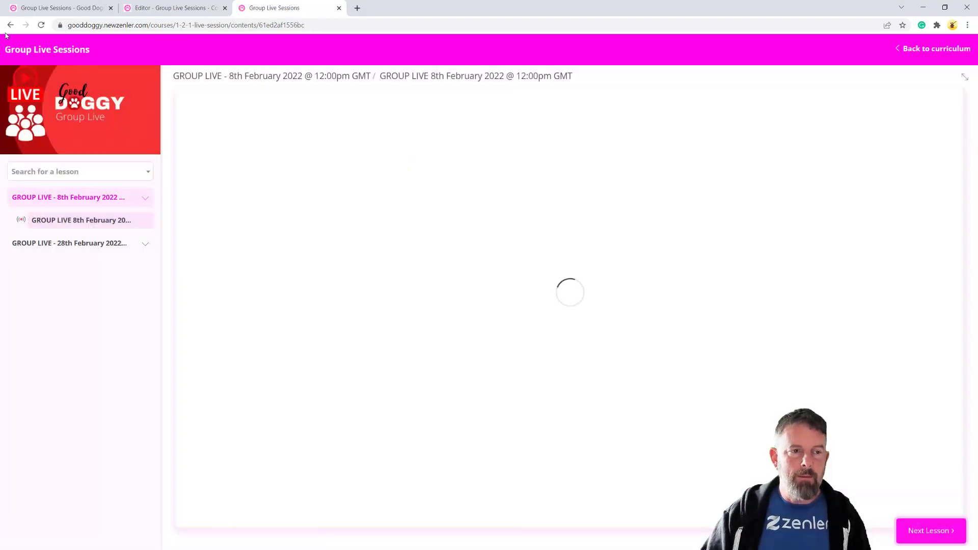
key(alt+Left)
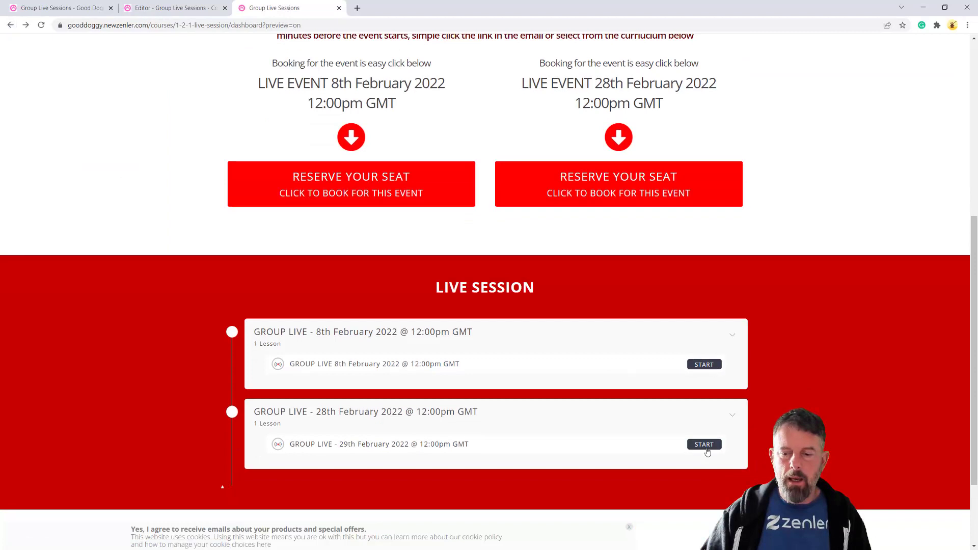
click(468, 447)
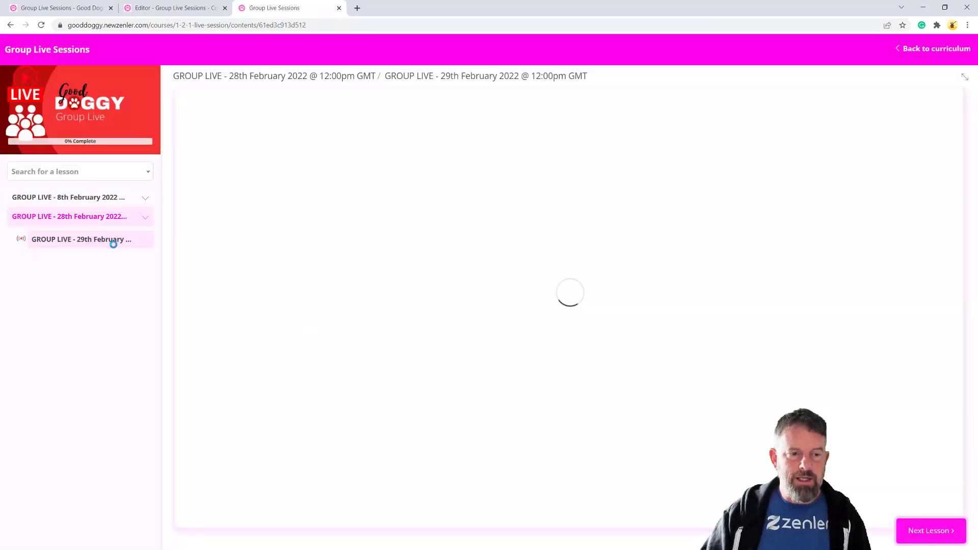
click(11, 25)
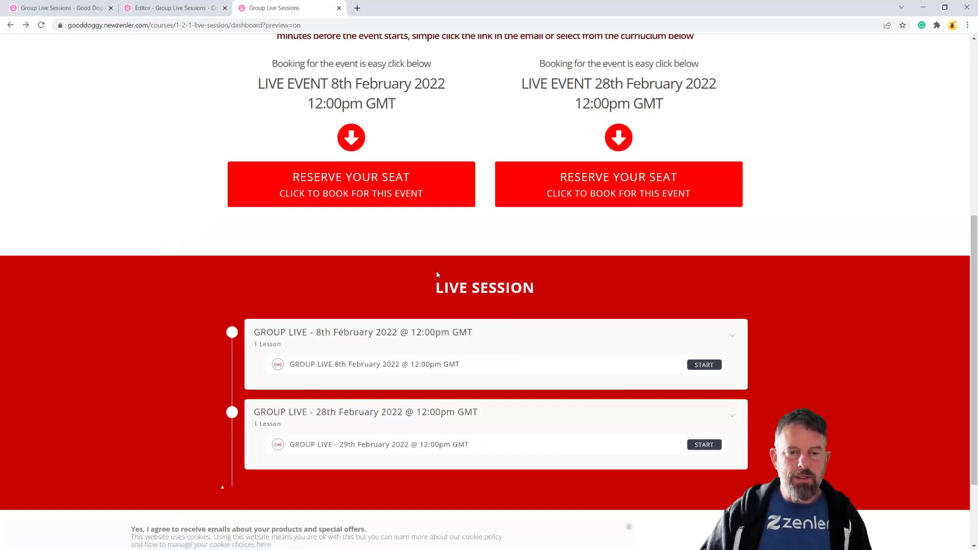
scroll(397, 274, up, 1)
click(439, 254)
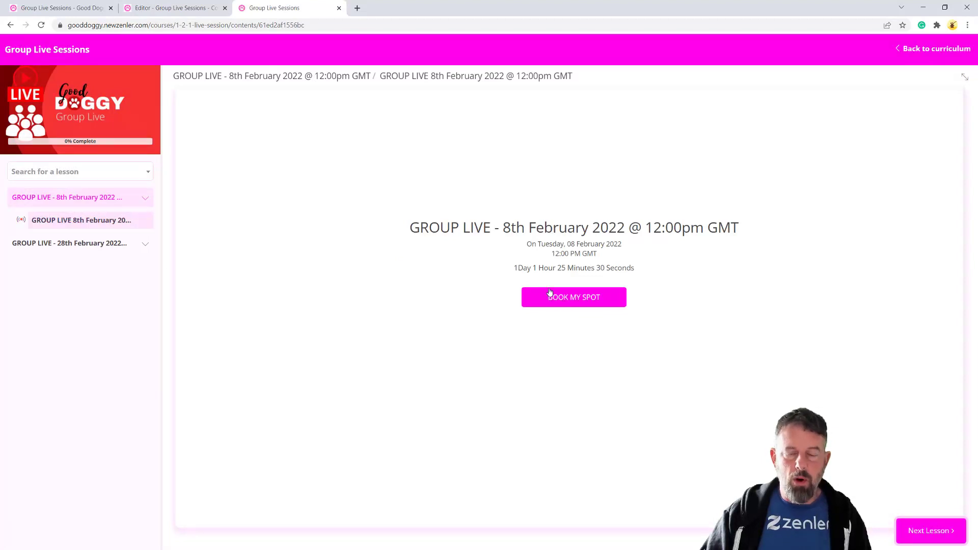
click(10, 26)
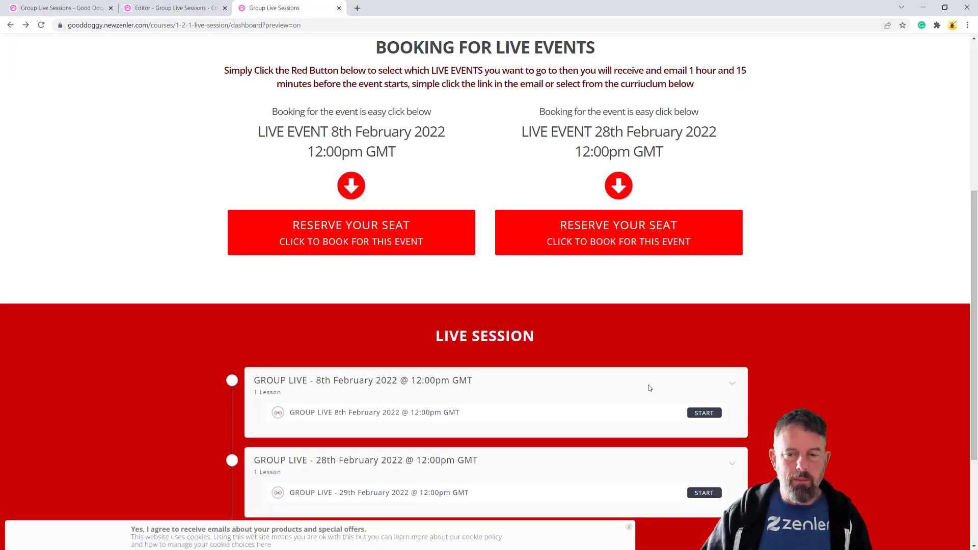
click(644, 226)
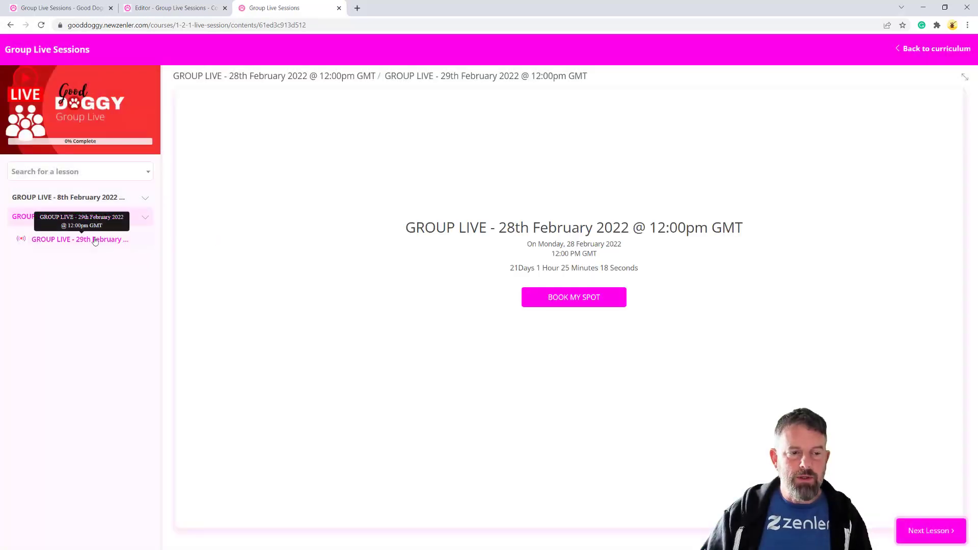
Return to the page editor and bring the Booking for Live Events block into view
click(162, 13)
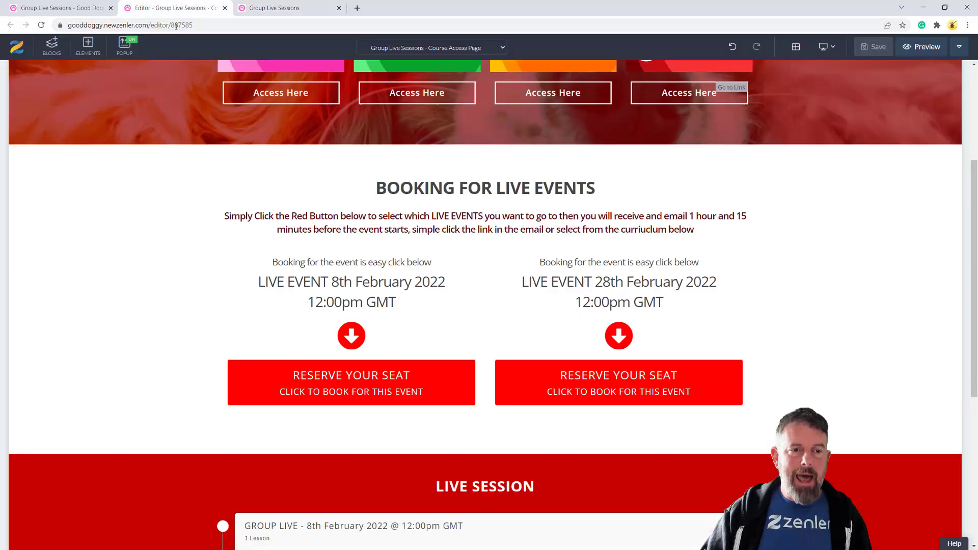
scroll(673, 292, up, 4)
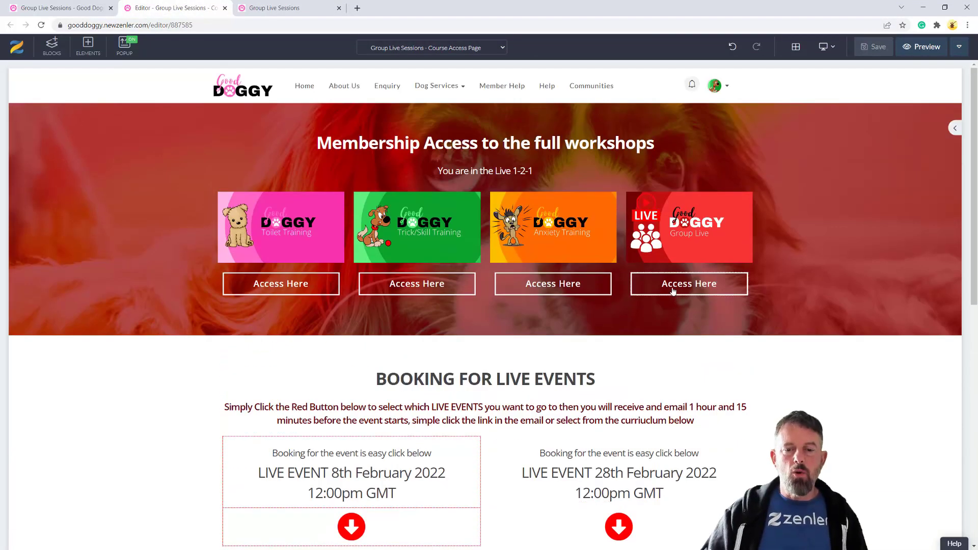
scroll(673, 292, down, 4)
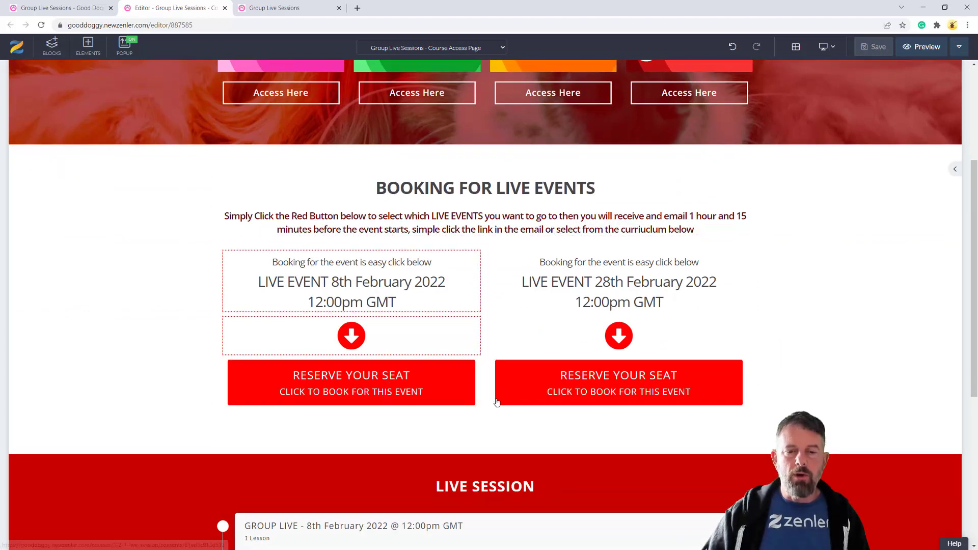
mouse_move(61, 218)
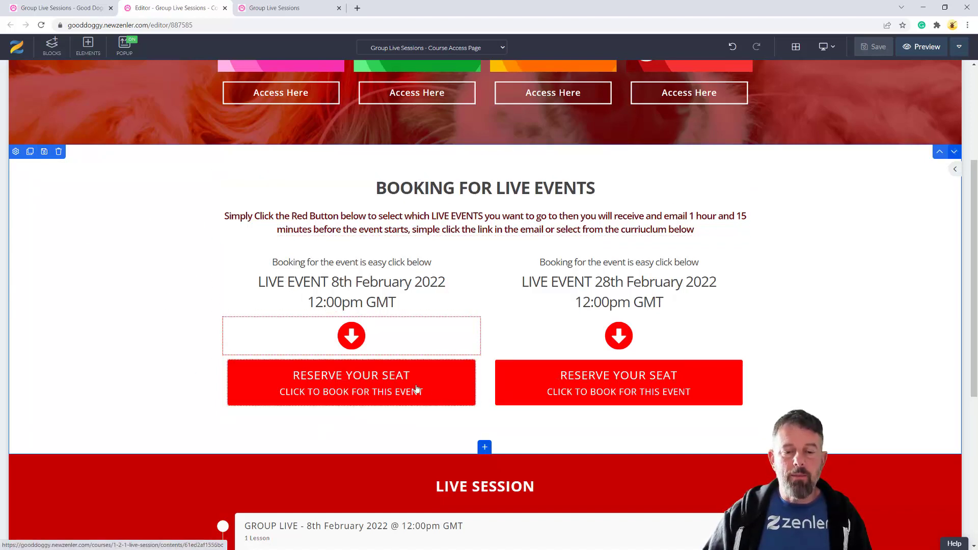
scroll(567, 430, down, 4)
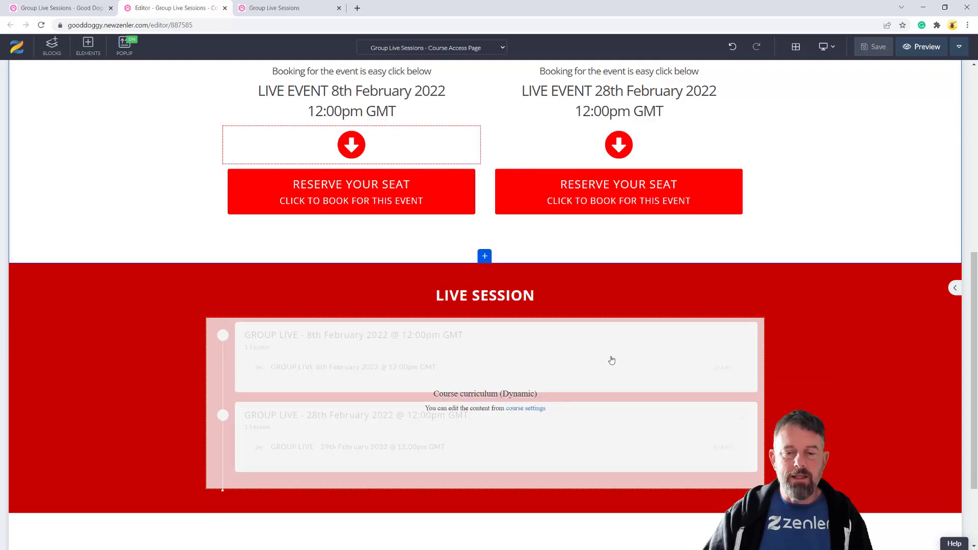
scroll(619, 363, up, 6)
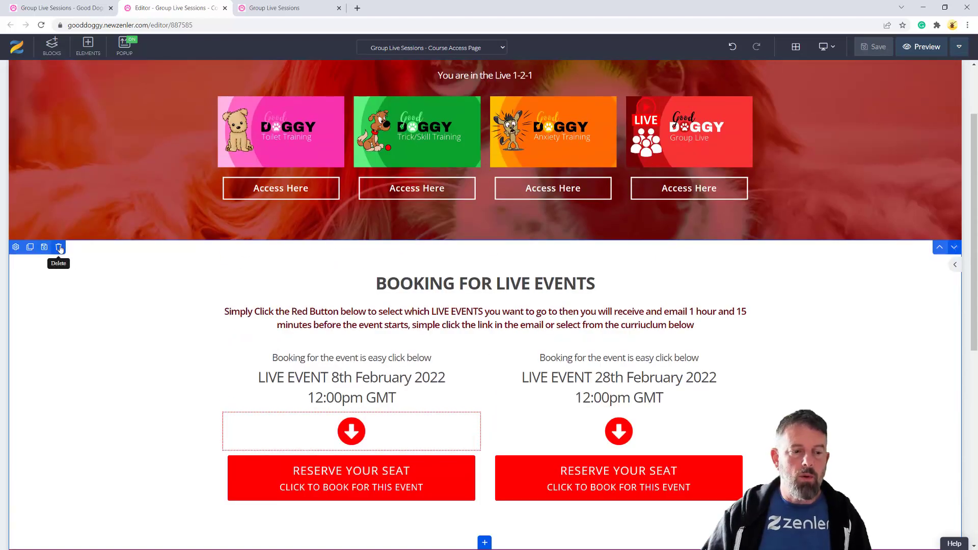
Delete the old booking block, drag the saved booking block above Live Session, and save
click(60, 248)
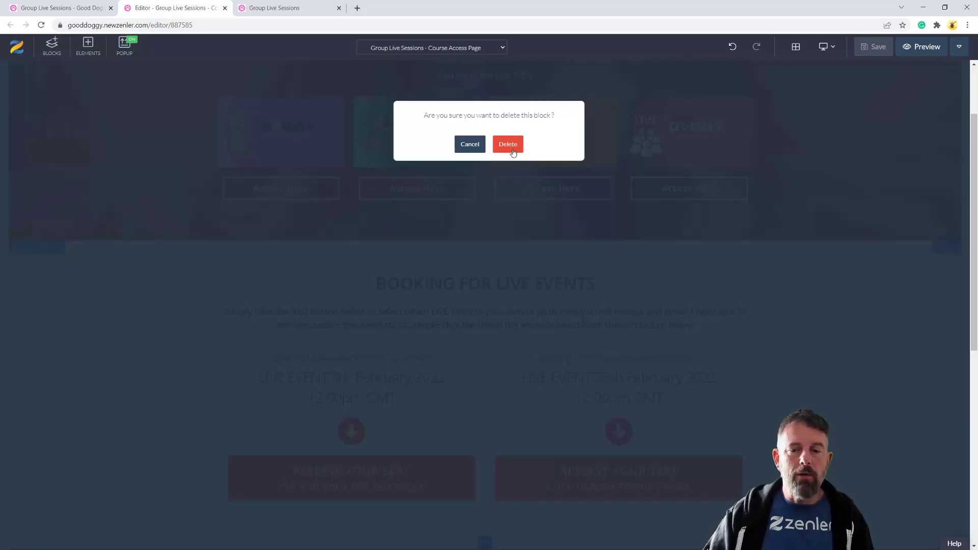
click(505, 146)
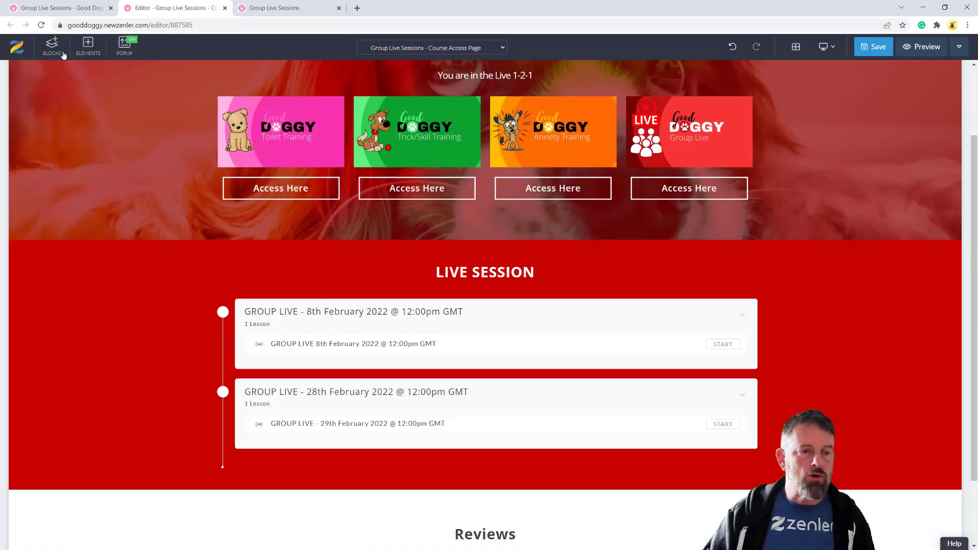
click(52, 45)
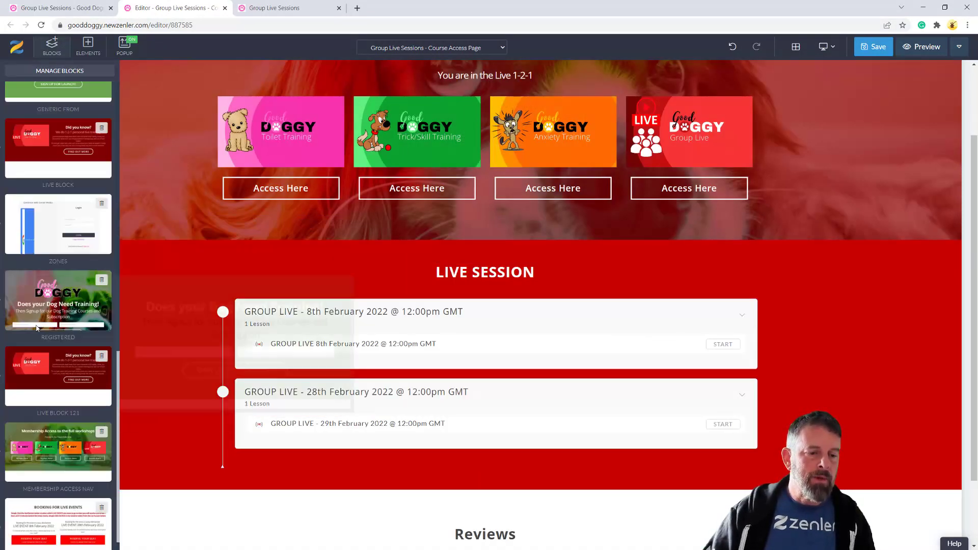
drag(30, 486, 395, 266)
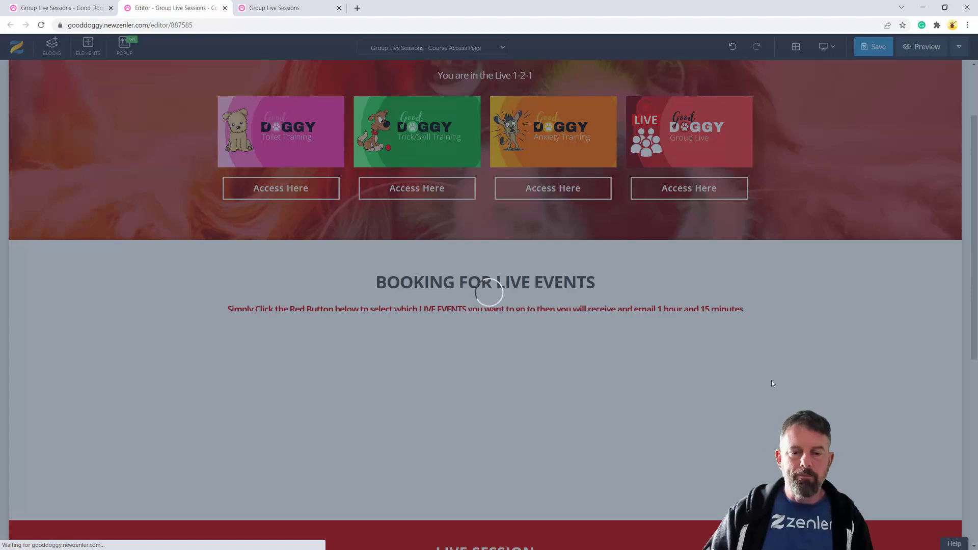
scroll(849, 382, down, 1)
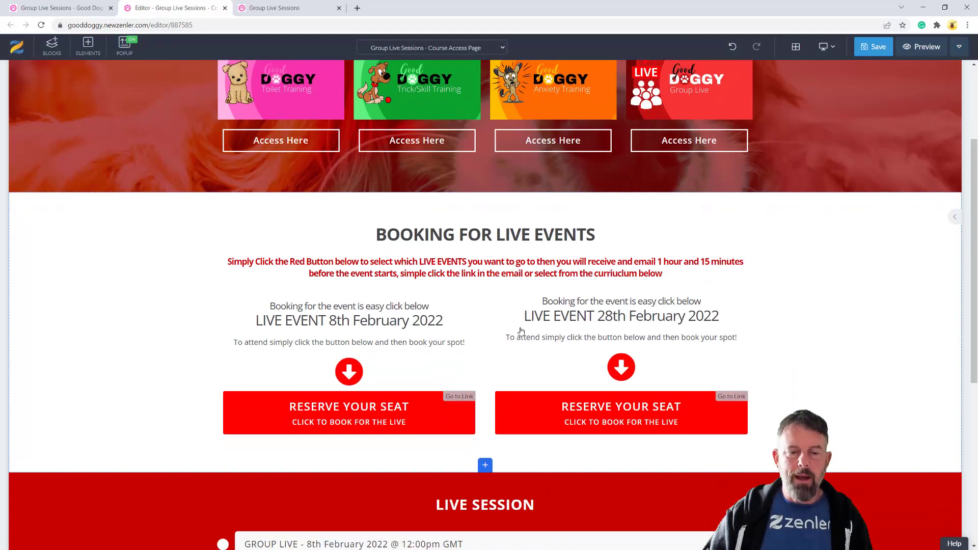
click(873, 47)
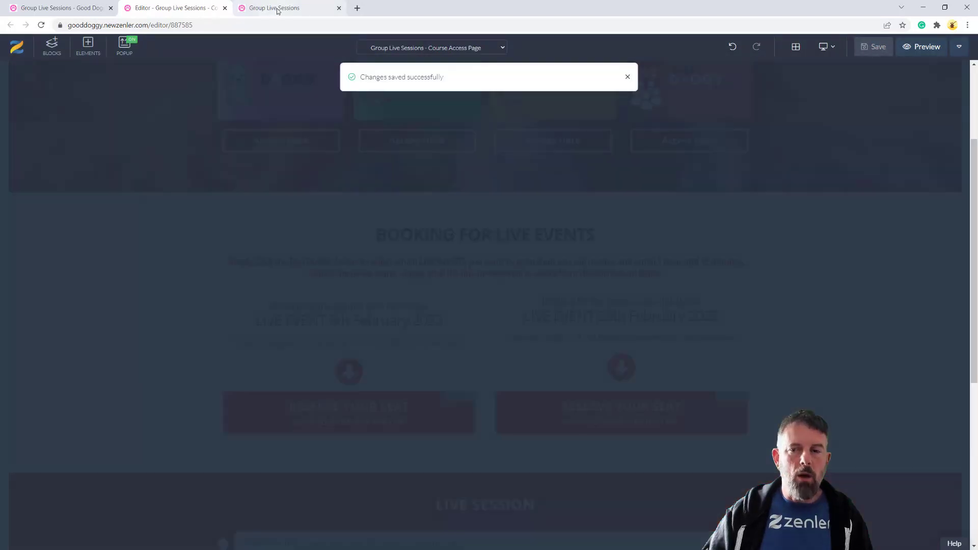
Go back to the course dashboard in the preview and reload it
click(277, 11)
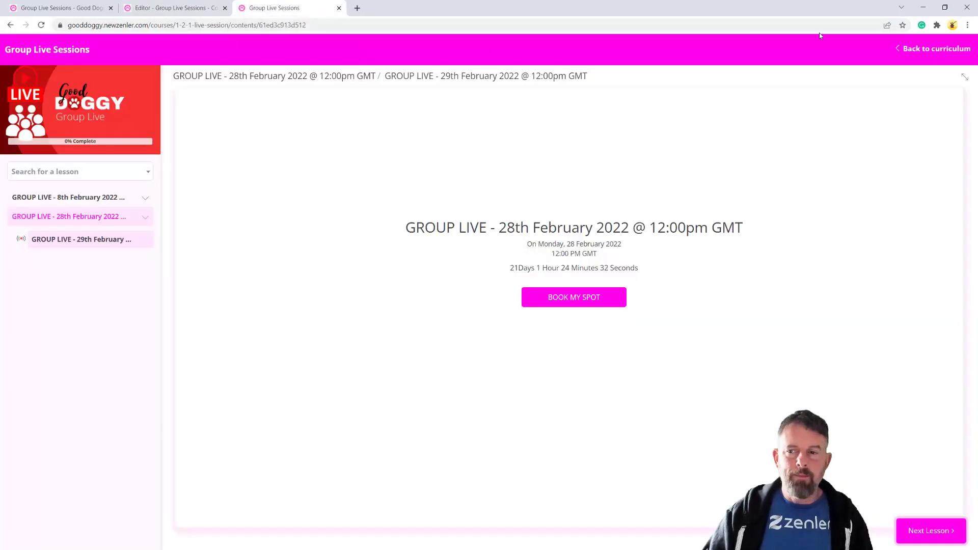
click(935, 49)
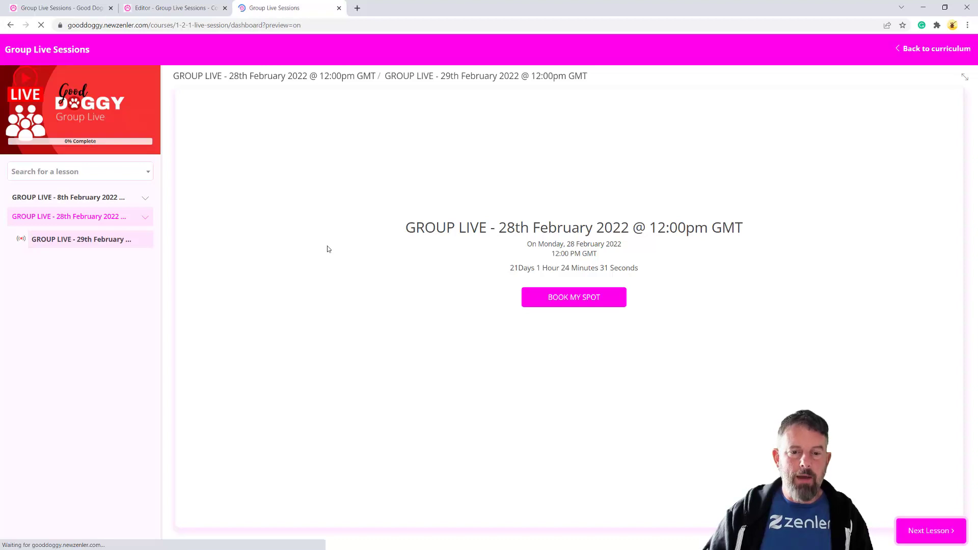
scroll(346, 273, down, 3)
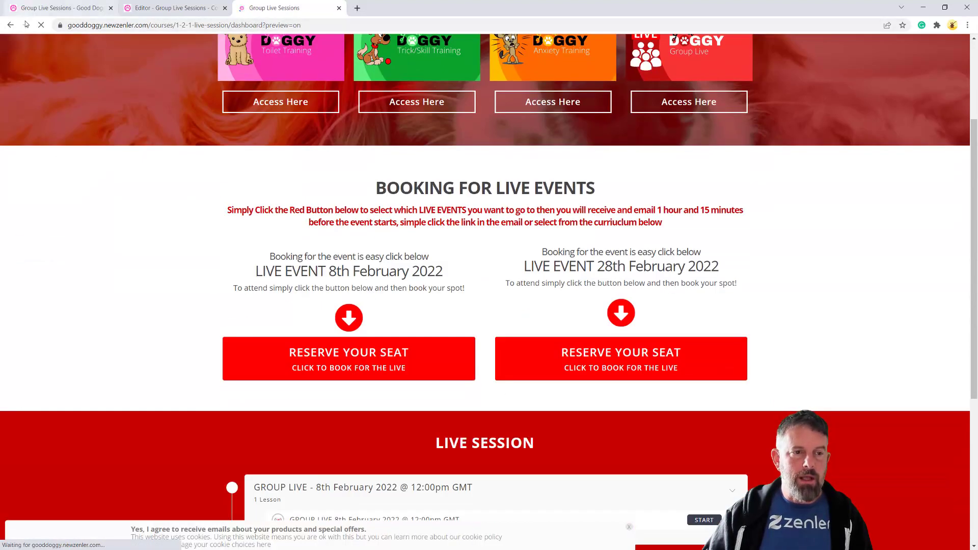
click(42, 25)
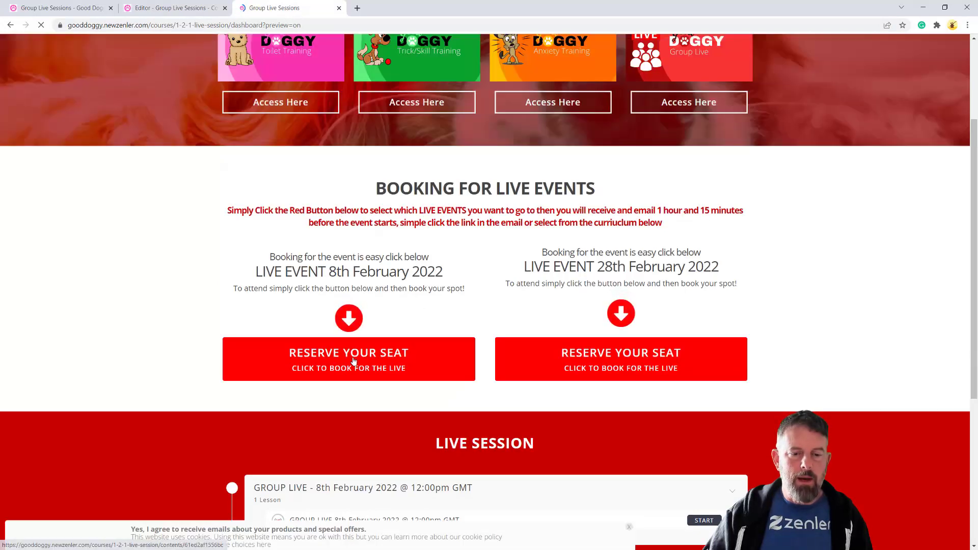
click(375, 359)
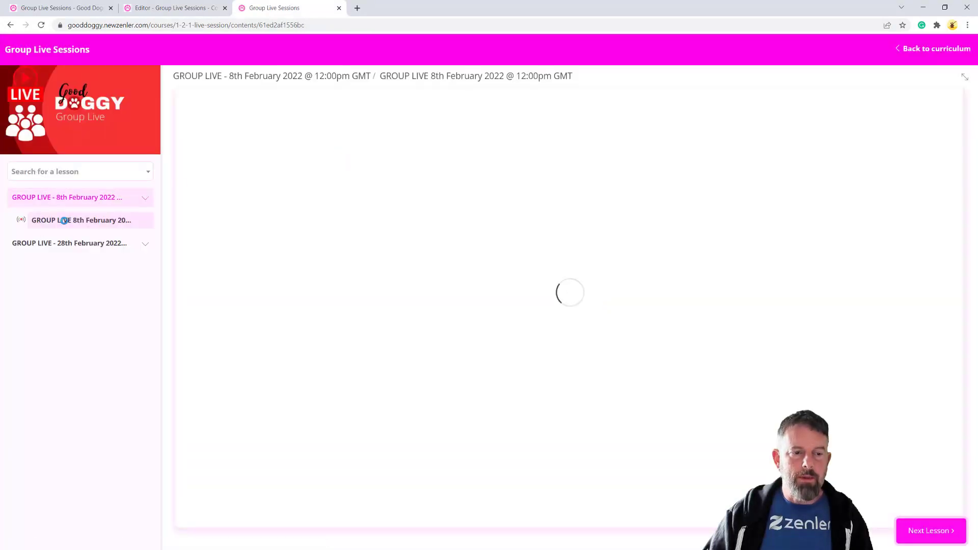
click(10, 25)
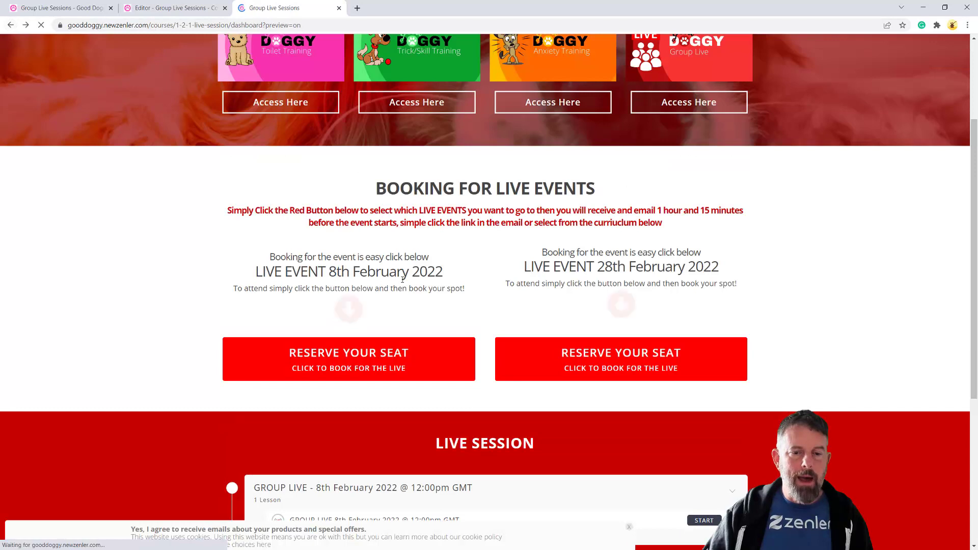
click(625, 354)
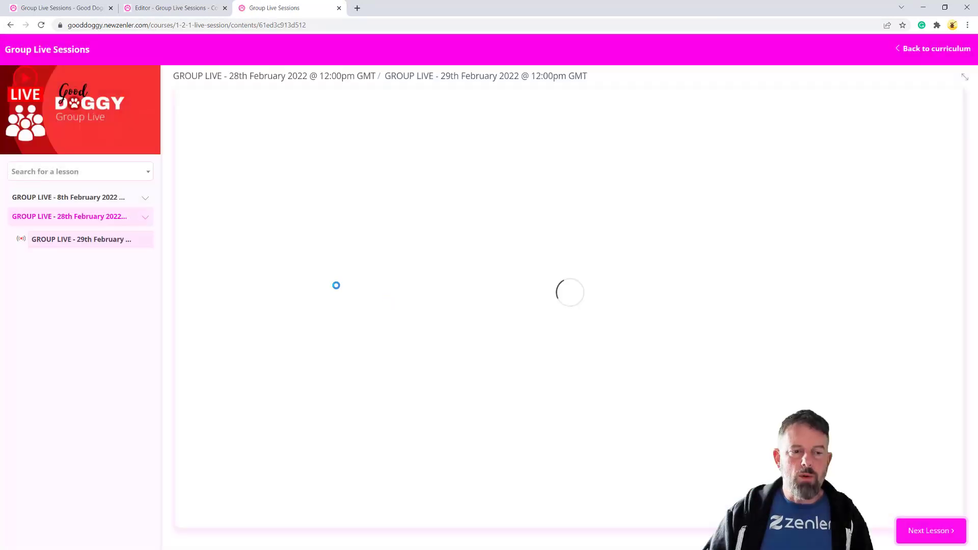
click(11, 25)
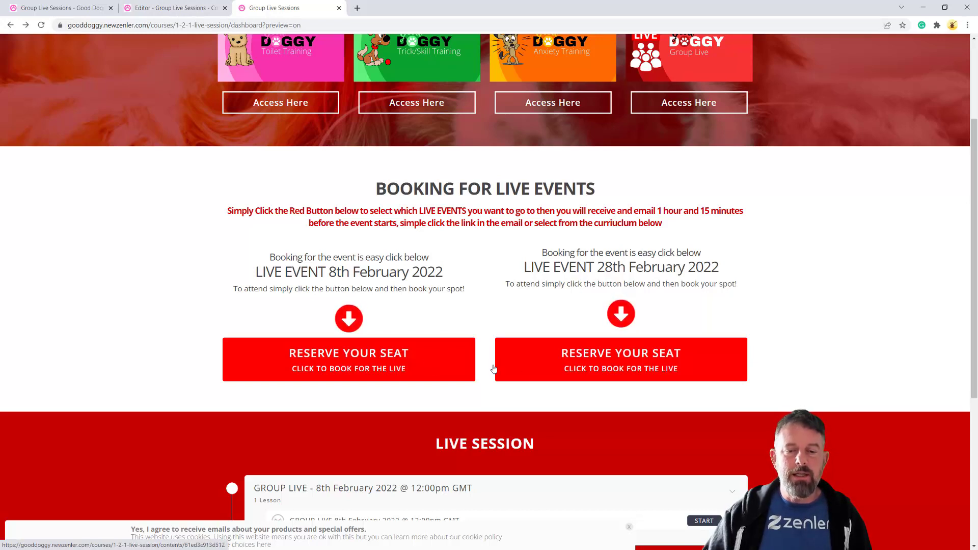
Navigate through Live Events to the 28th February live class's automation settings
click(174, 9)
click(81, 11)
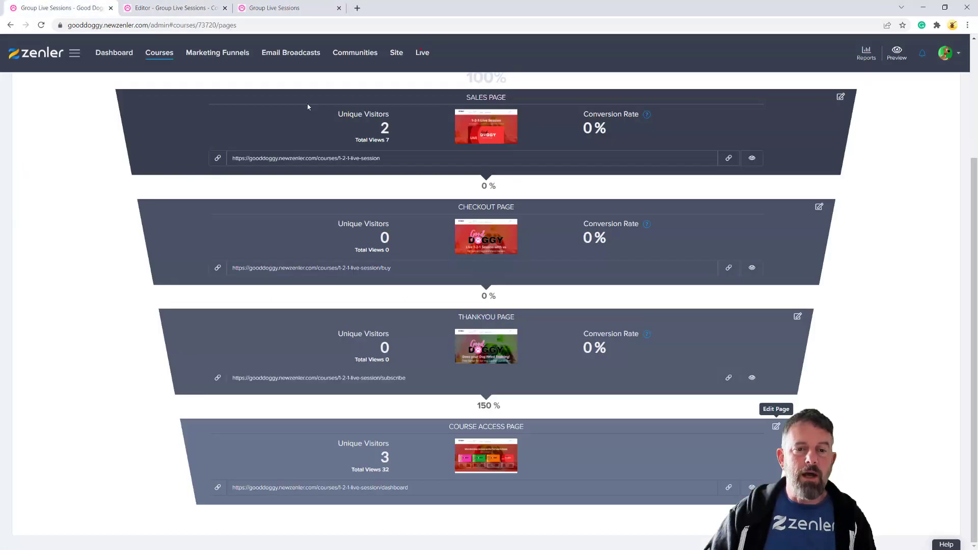
click(422, 53)
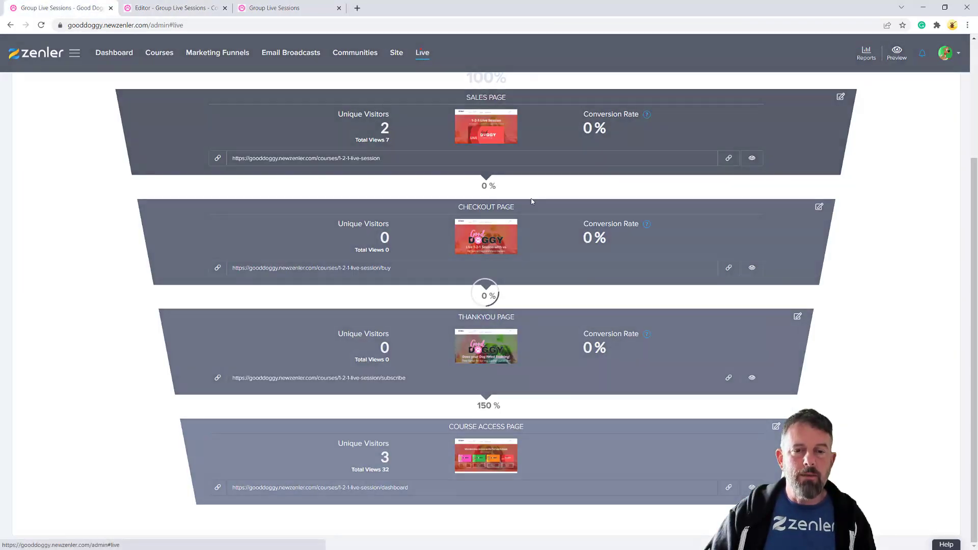
click(293, 236)
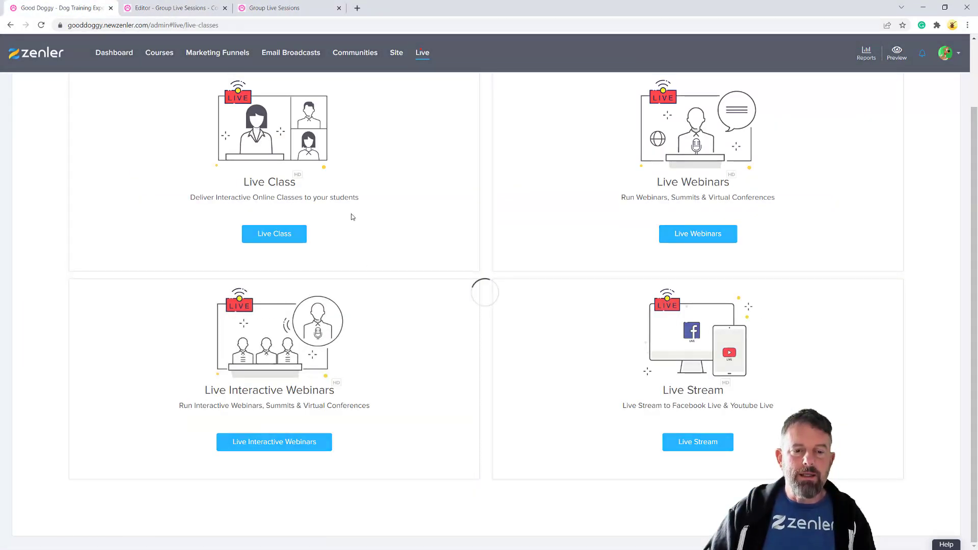
click(276, 368)
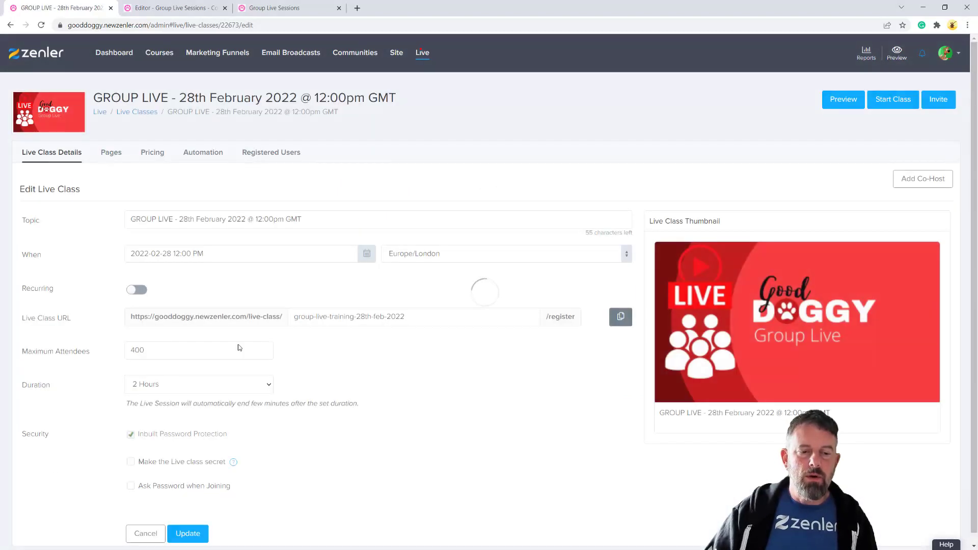
click(203, 154)
click(105, 156)
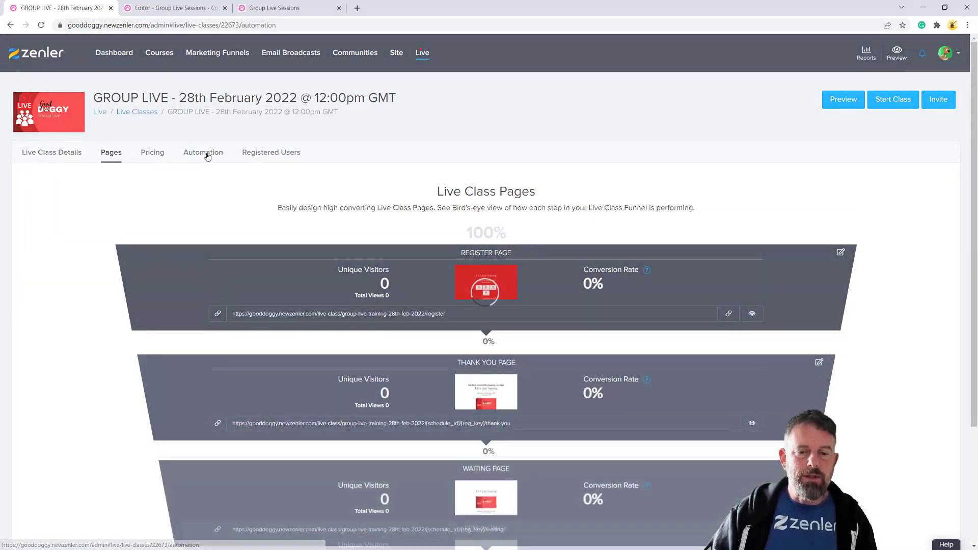
click(206, 155)
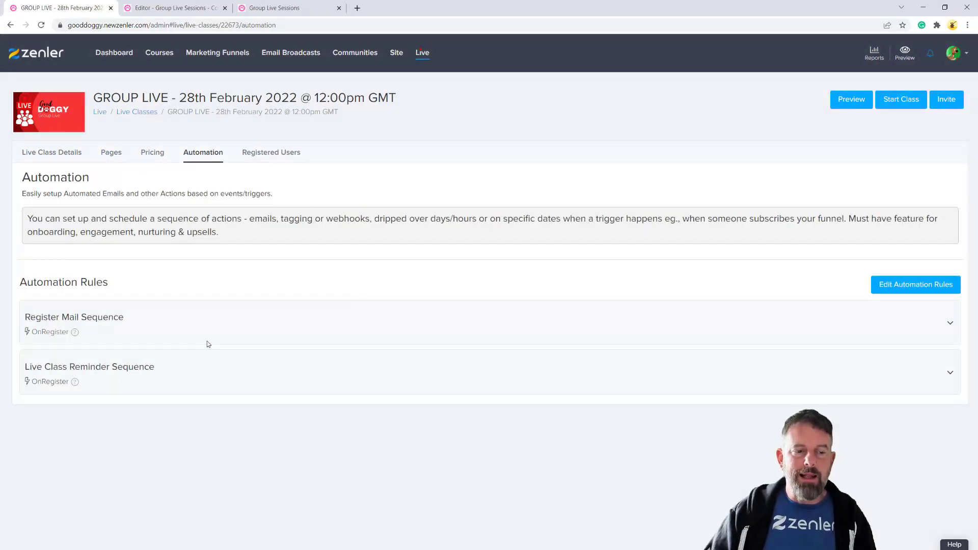
Open the Live Class Registration Email action for editing
click(269, 9)
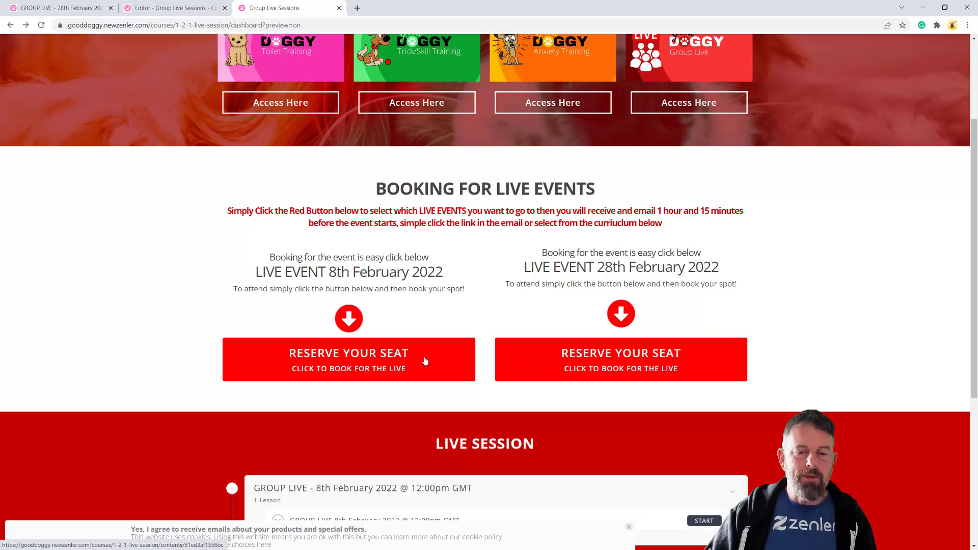
click(143, 8)
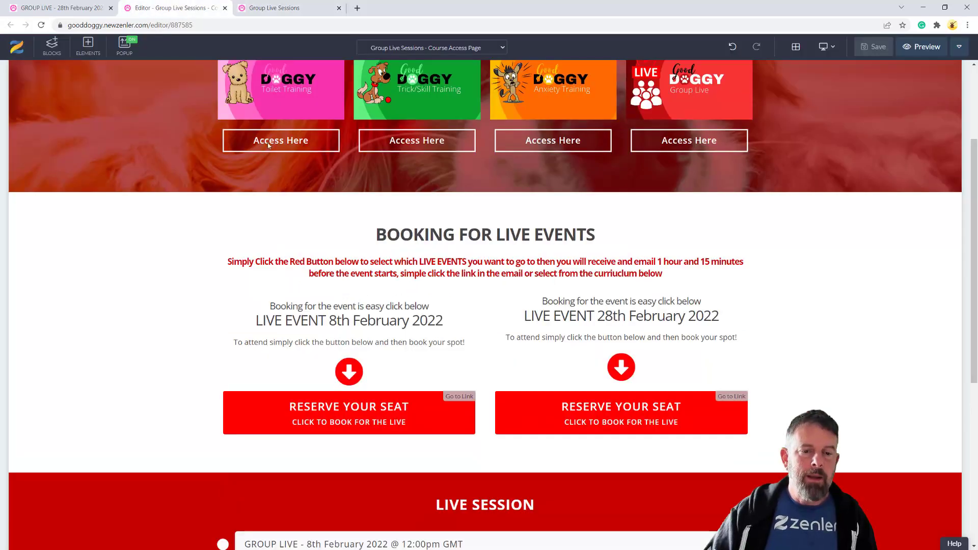
click(73, 10)
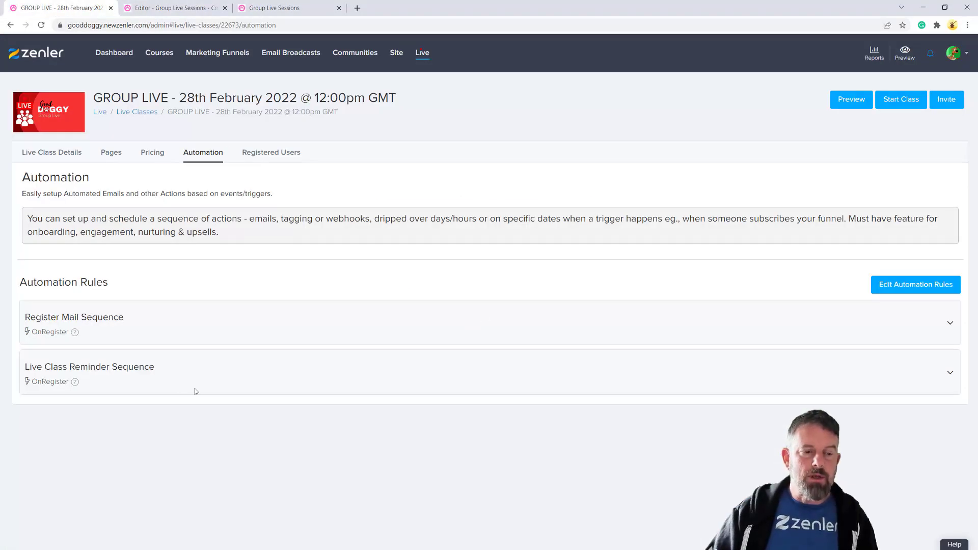
click(191, 316)
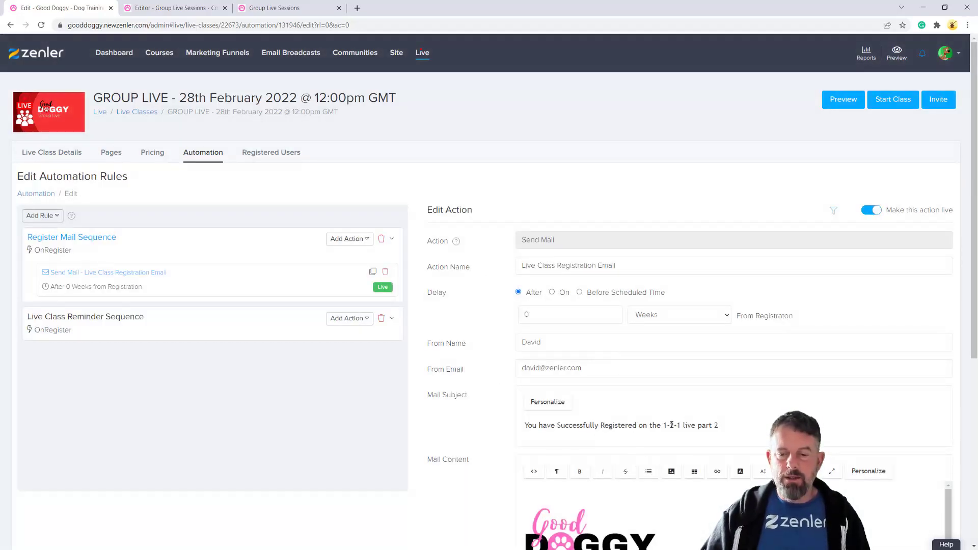
Replace '1-2-1 live part 2' in the email subject with 'Group Live'
click(635, 424)
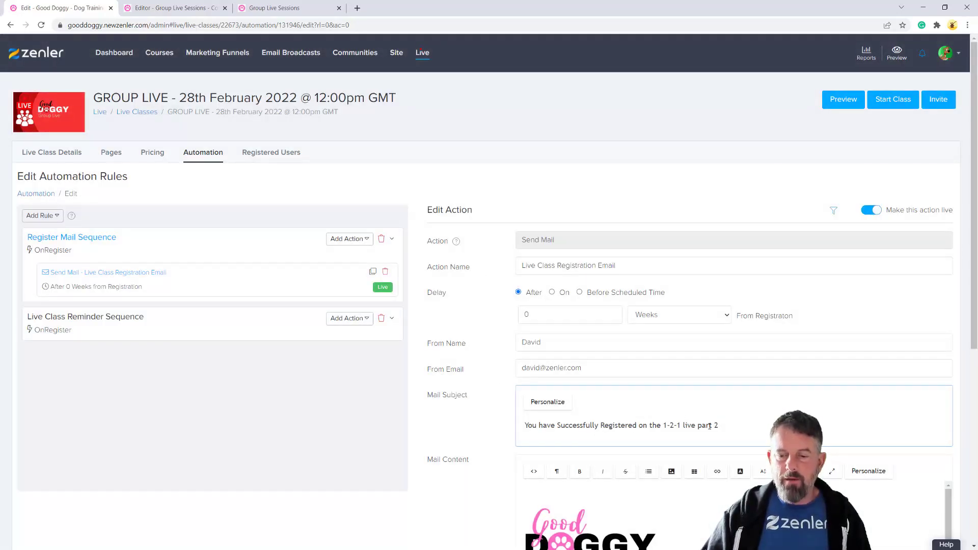
drag(718, 425, 667, 424)
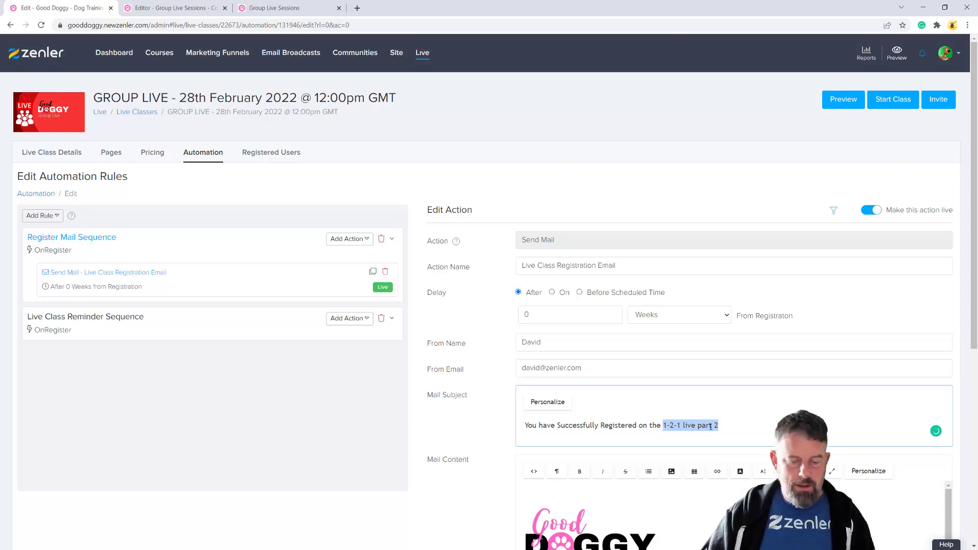
text(Group)
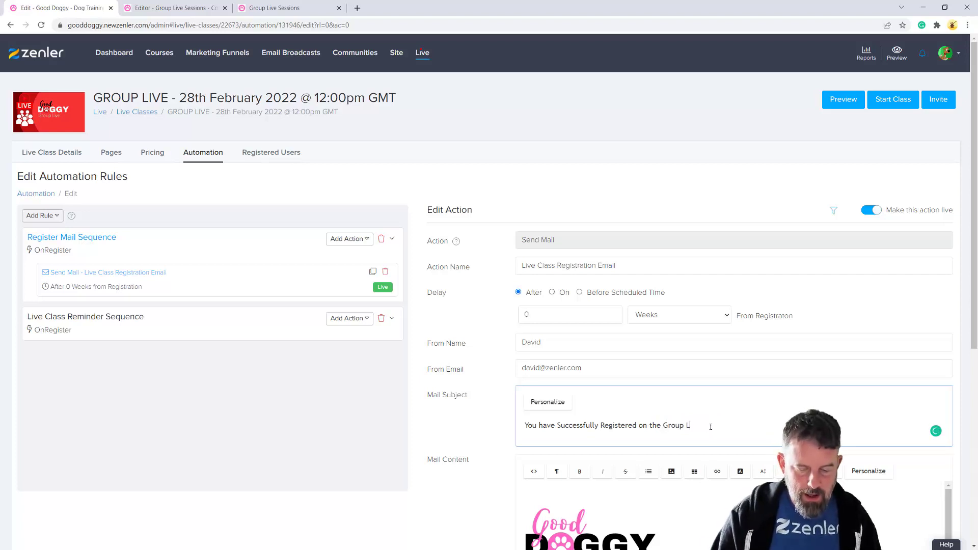
Delete the Join Link line from the email body, leaving a blank line under When
scroll(721, 422, down, 5)
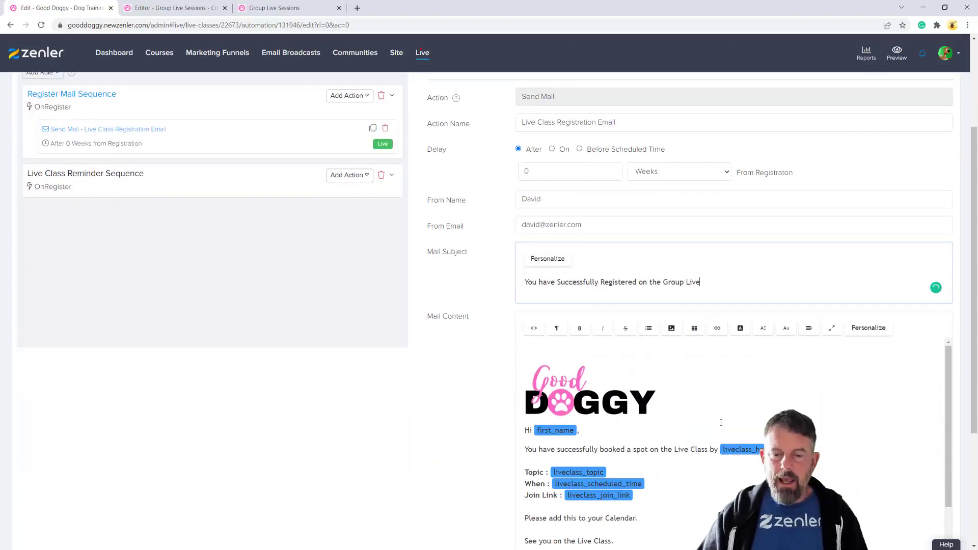
scroll(667, 466, up, 1)
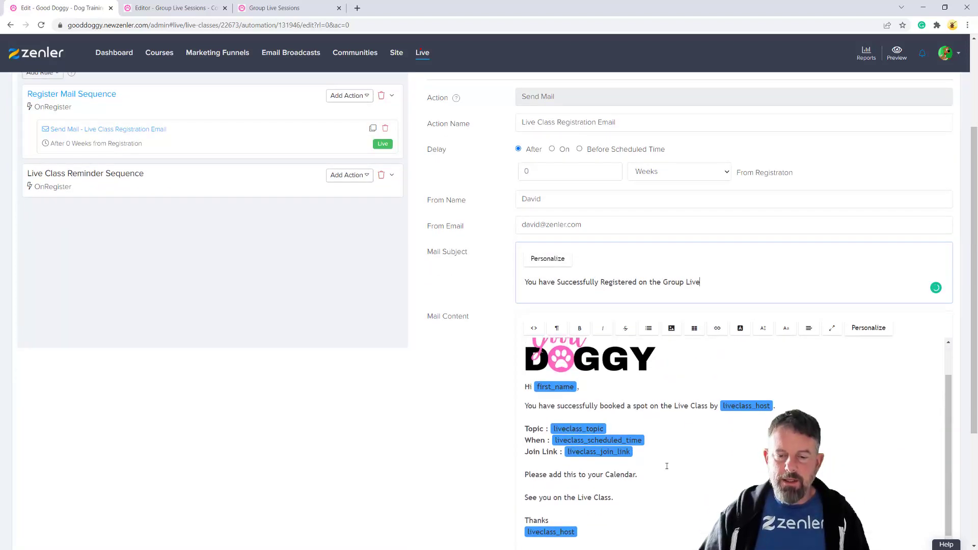
drag(642, 452, 527, 454)
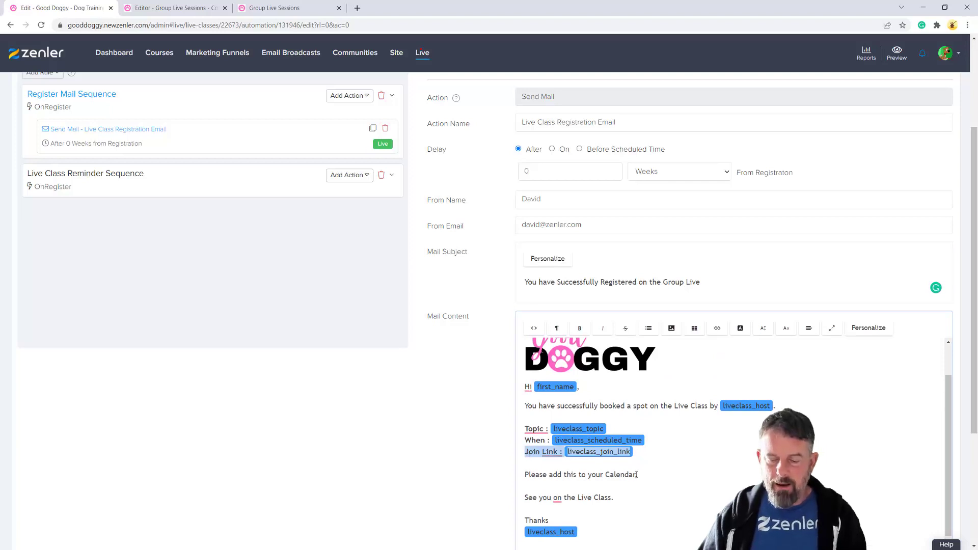
key(BackSpace)
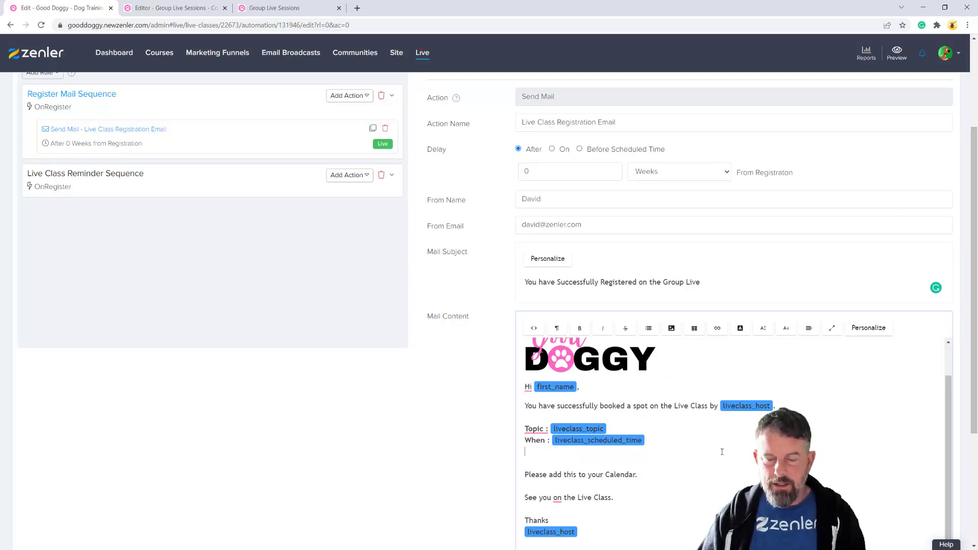
key(Return)
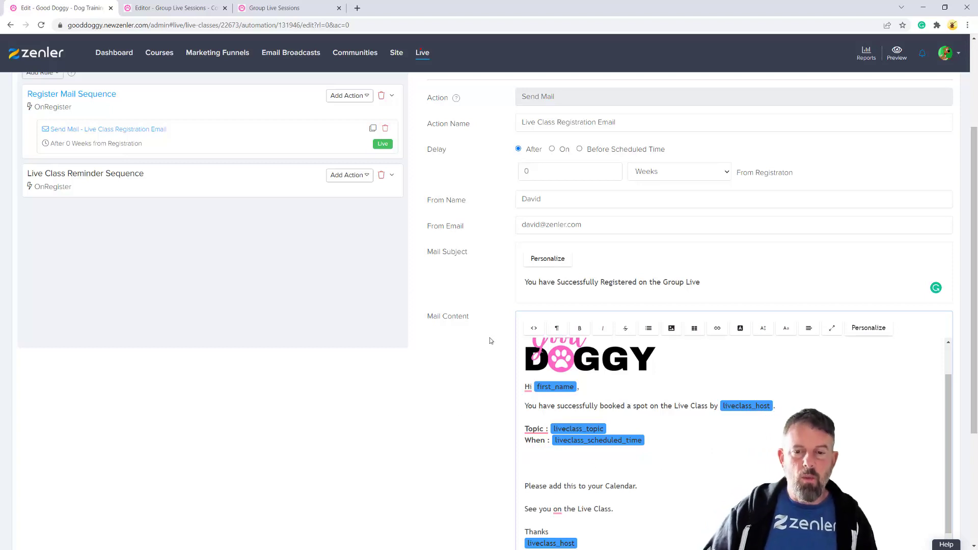
scroll(445, 283, up, 3)
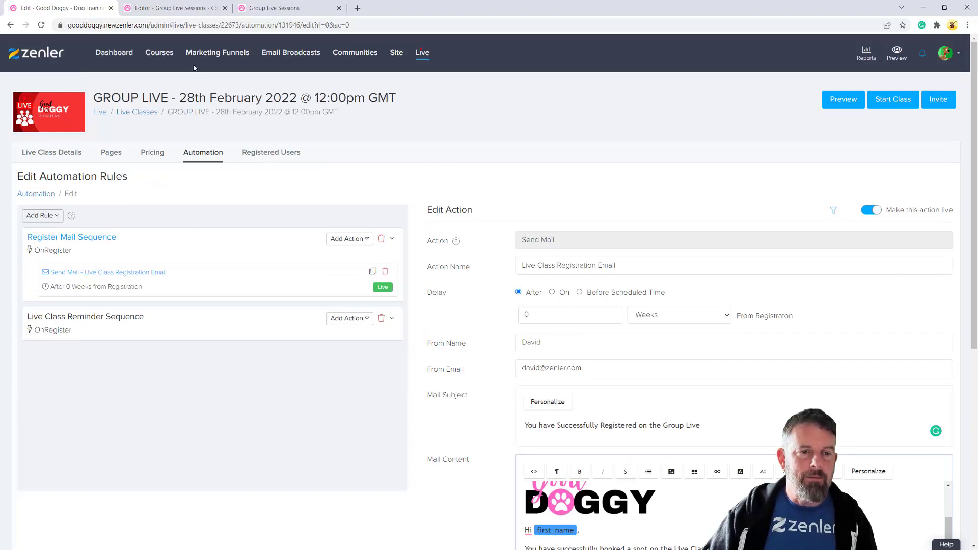
Check the 28th February Reserve Your Seat button's link in the course preview
click(172, 8)
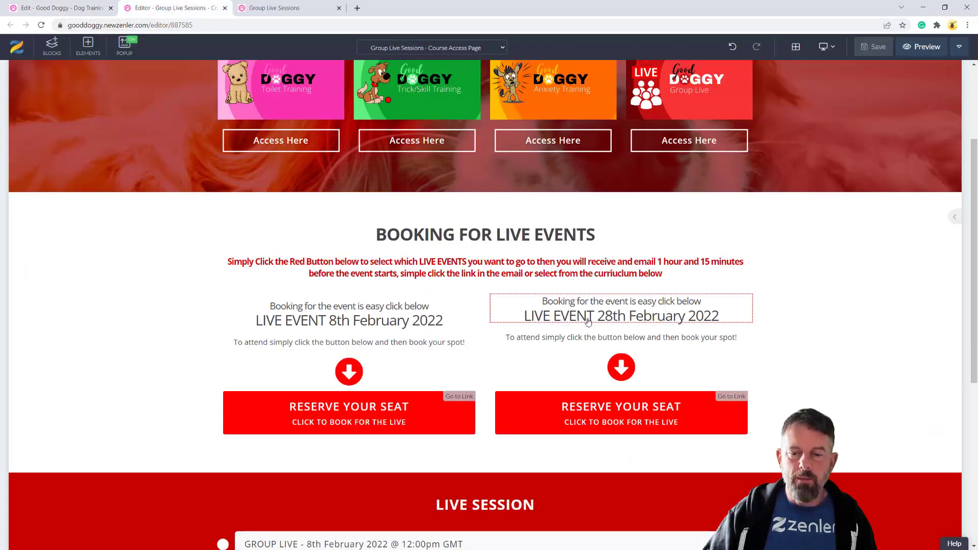
right_click(560, 417)
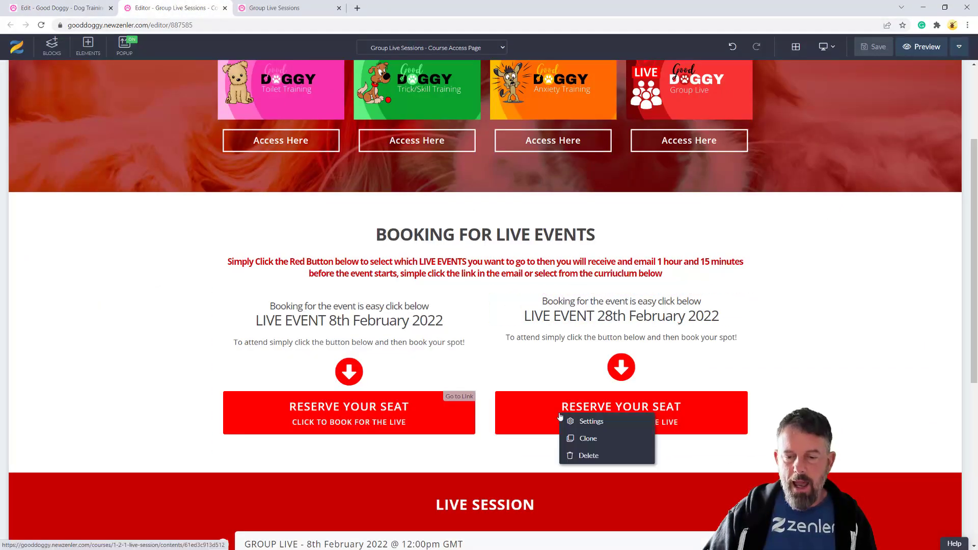
click(296, 14)
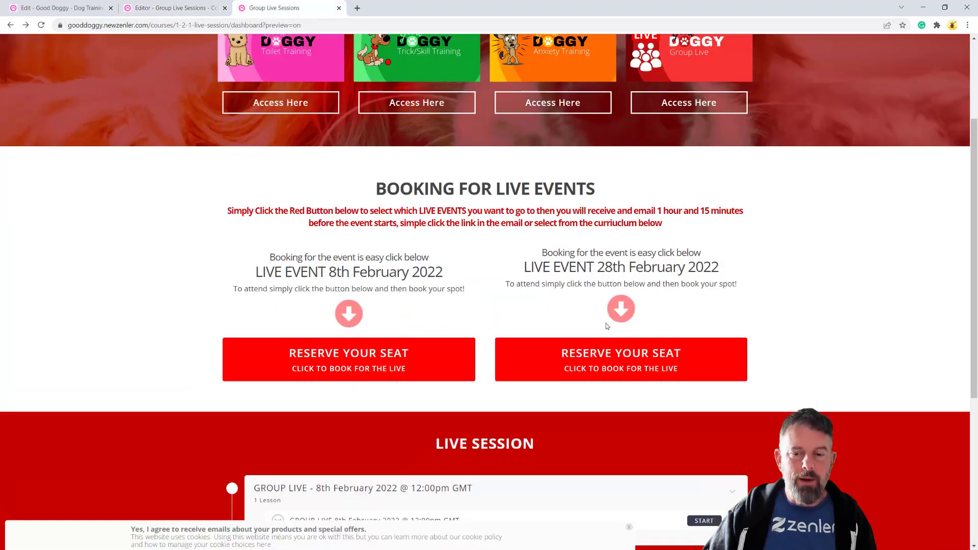
right_click(586, 363)
click(771, 368)
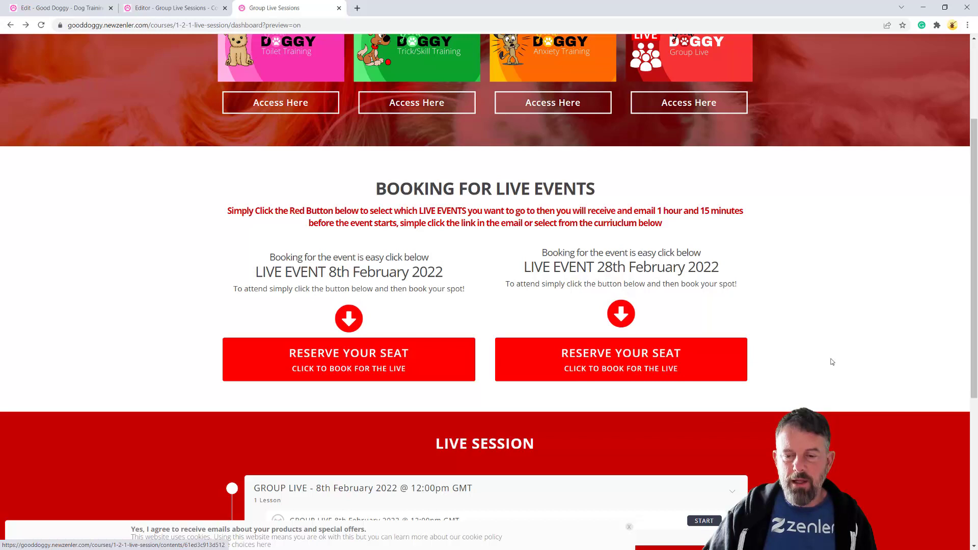
scroll(831, 362, down, 3)
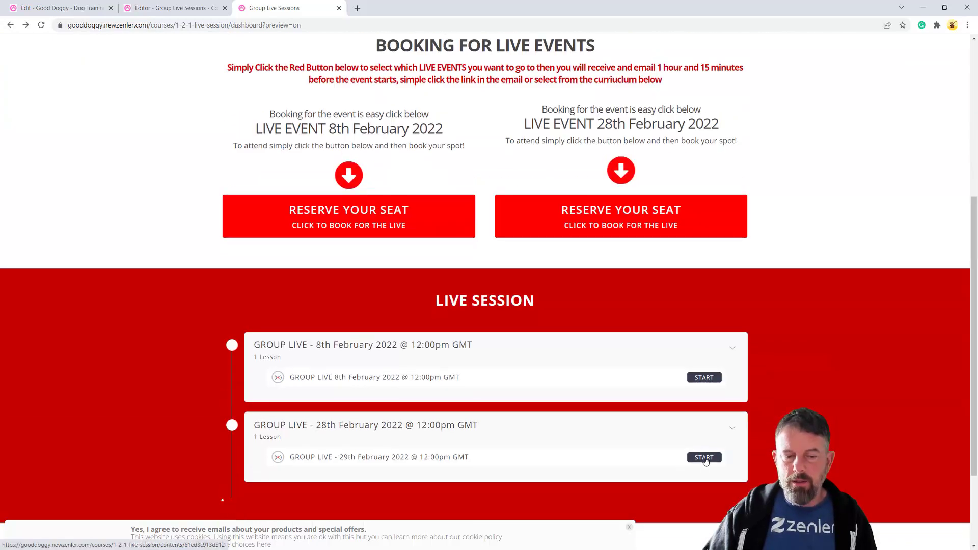
Open the 28th February lesson page, select its URL, and return to the registration email
click(703, 457)
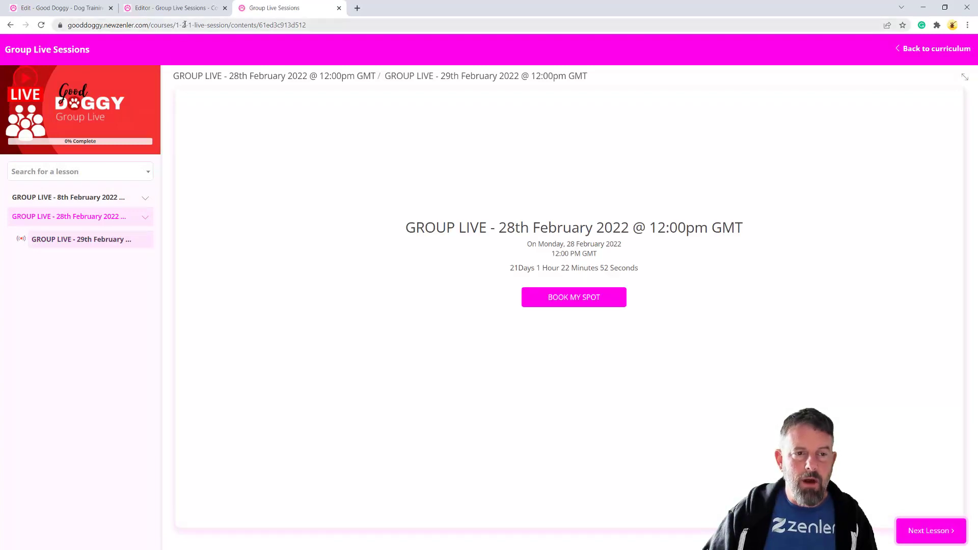
key(ctrl+l)
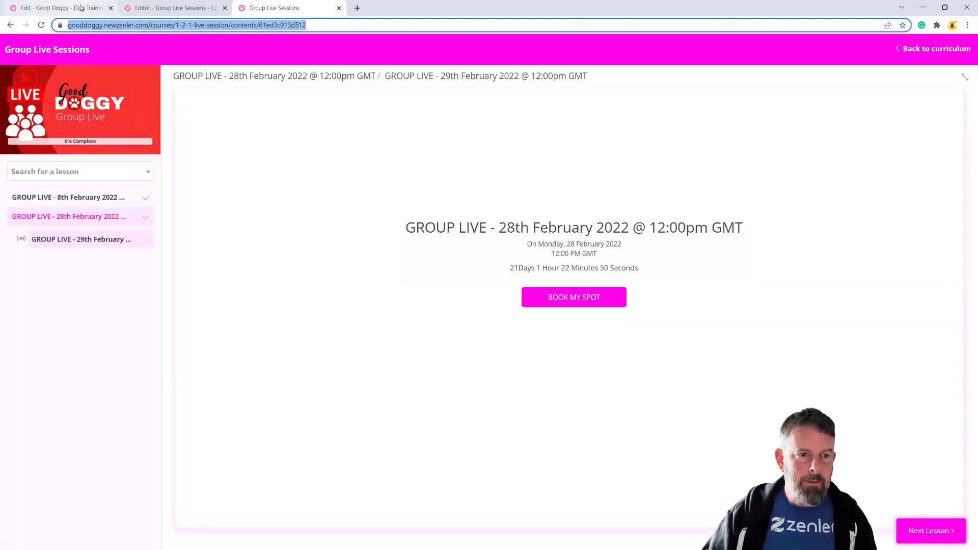
click(81, 8)
scroll(571, 373, down, 5)
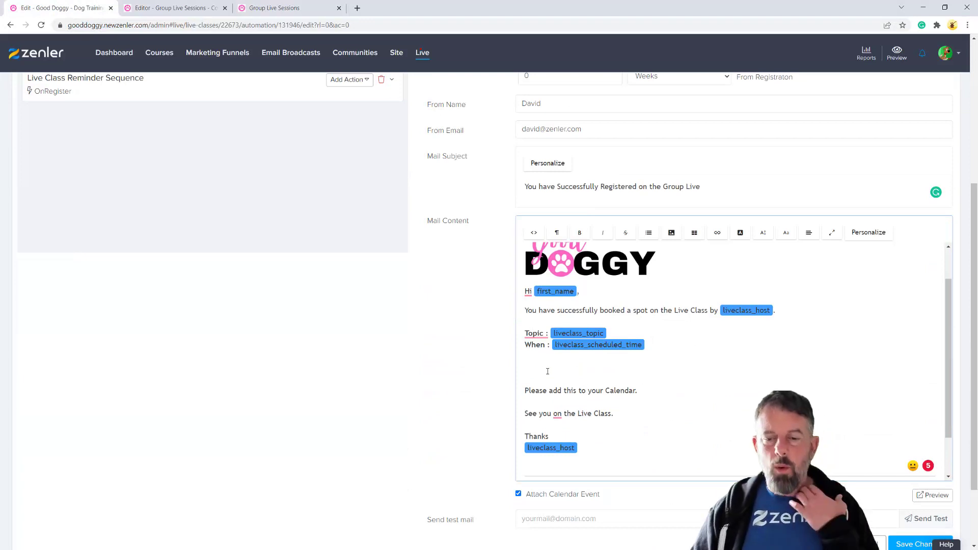
Begin a 'CLICK HERE FO…' seat-reservation line under When, then erase most of it to rewrite
text(CLI)
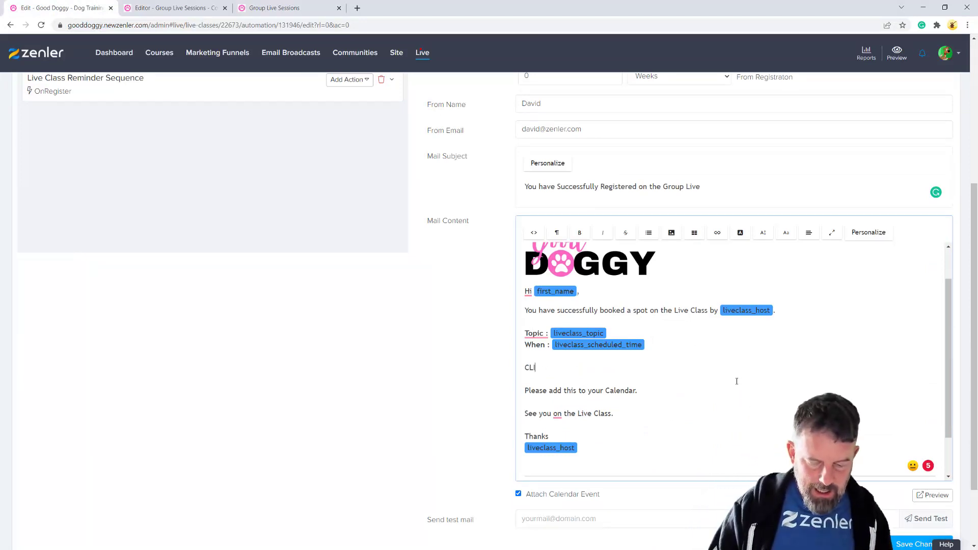
text(CK HERE FOR BOOKING)
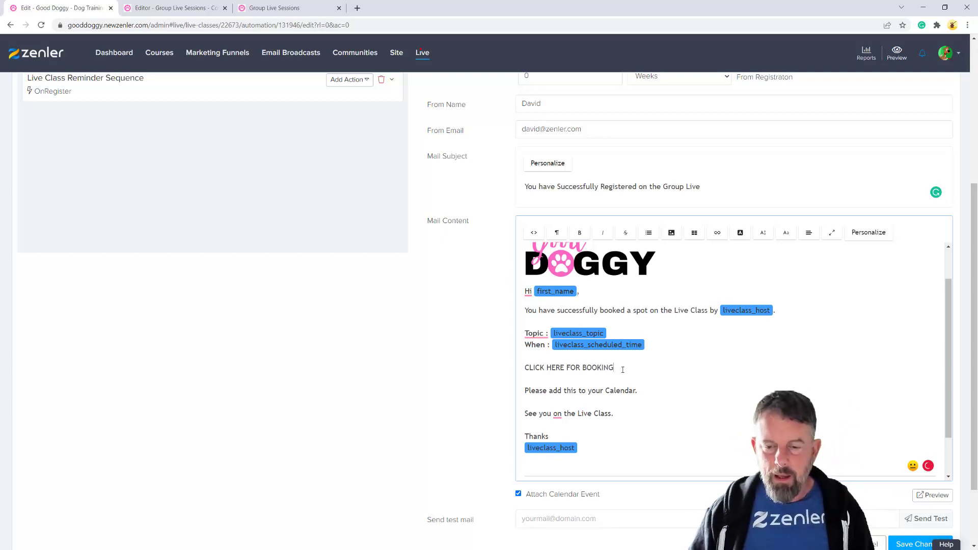
drag(622, 369, 531, 365)
click(617, 374)
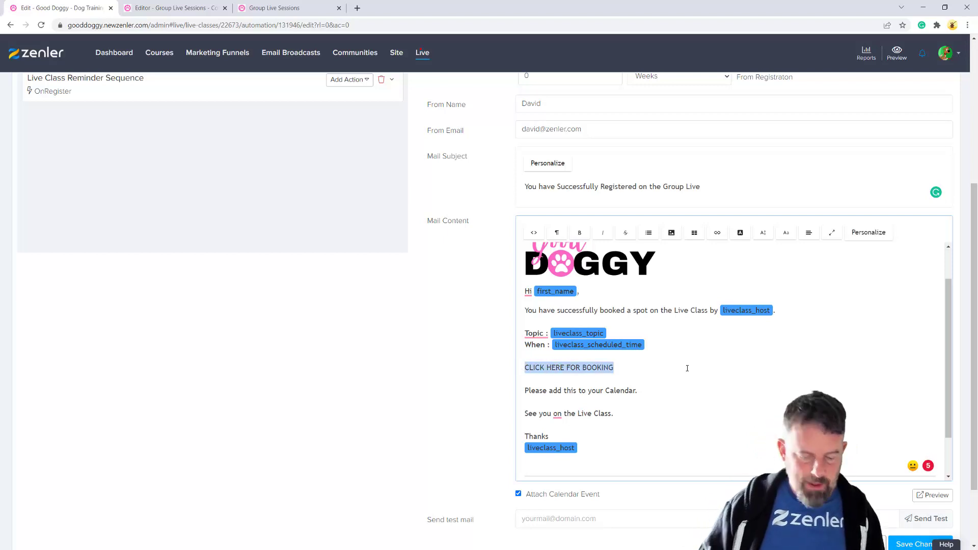
key(BackSpace)
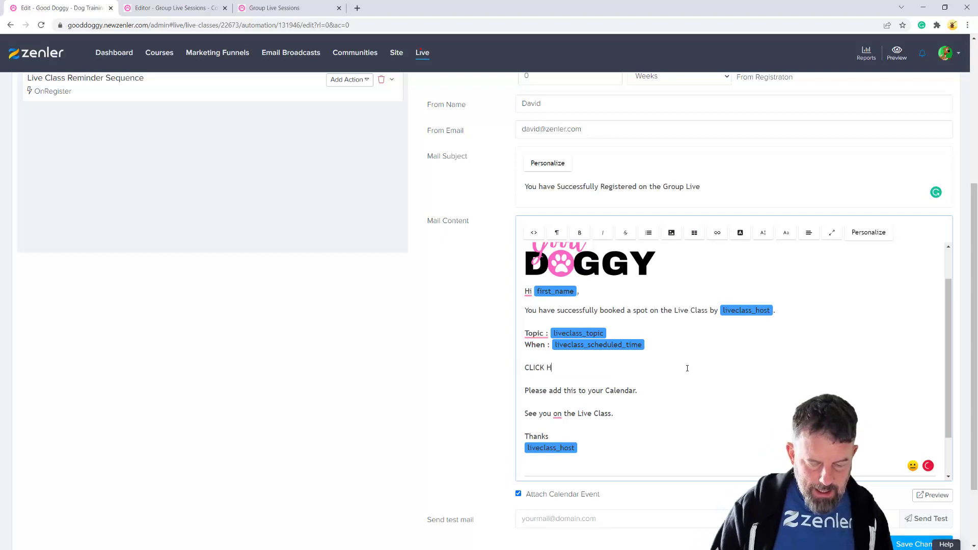
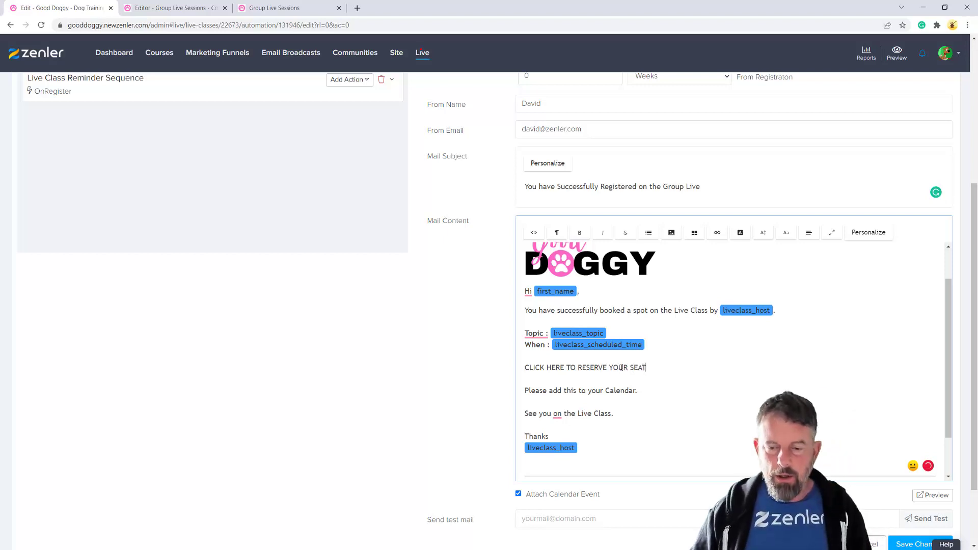
Link the CLICK HERE TO RESERVE YOUR SEAT line to the course URL, then delete it
drag(644, 367, 511, 365)
click(717, 233)
click(733, 250)
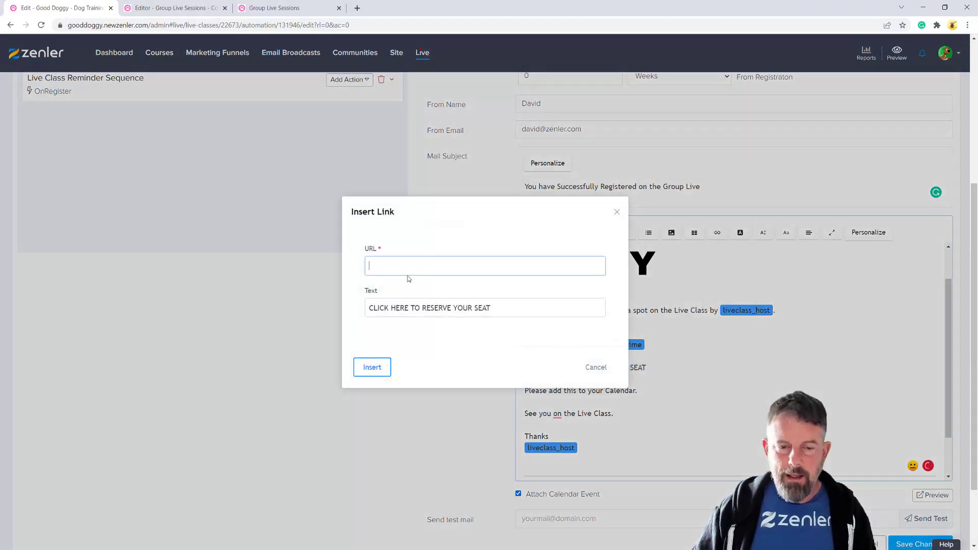
click(408, 268)
text(https://gooddoggy.newzenler.com/courses/1-2-1-live-session/contents/61ed3c913d512)
drag(470, 265, 387, 317)
click(372, 368)
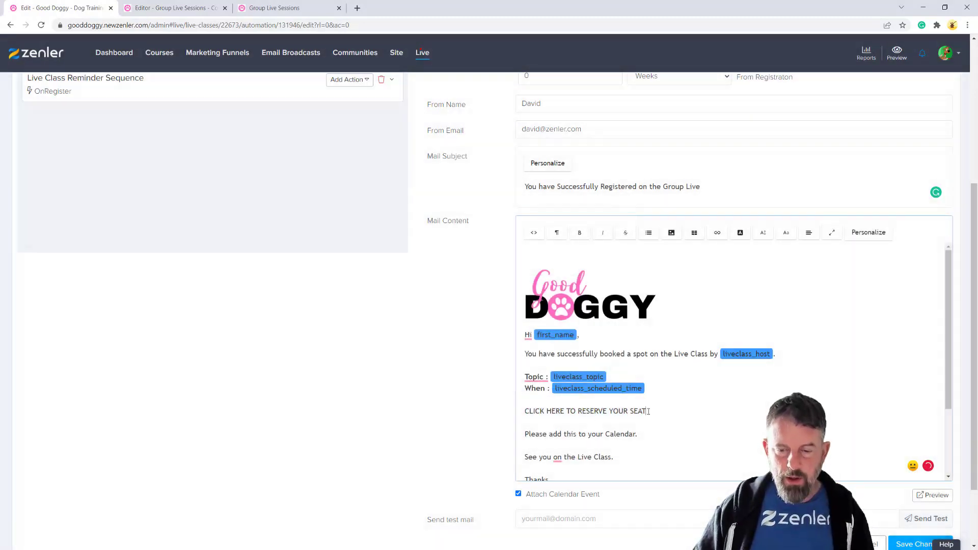
drag(648, 411, 528, 409)
key(BackSpace)
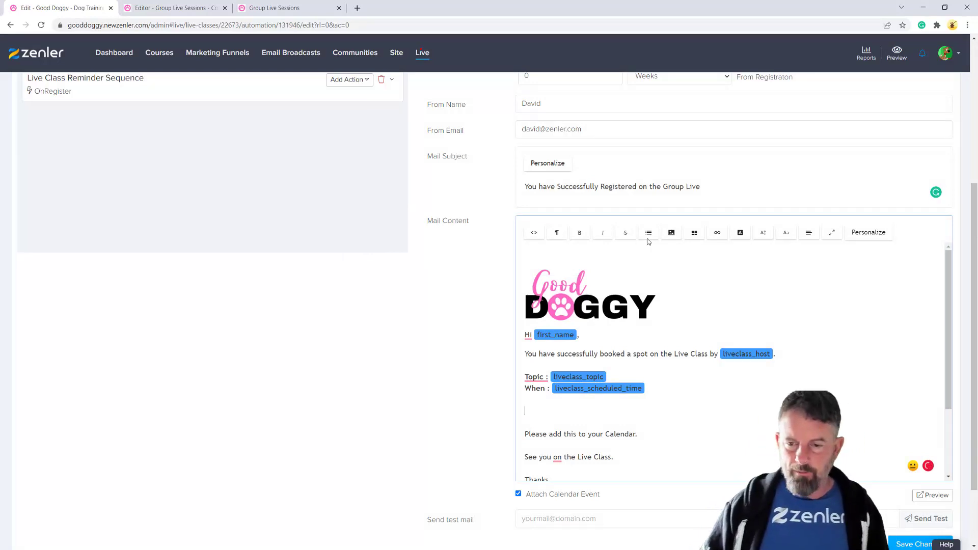
Insert the GO DIRECTLY TO THE LIVE! banner, remove the misplaced copy, and add a line below When
click(672, 232)
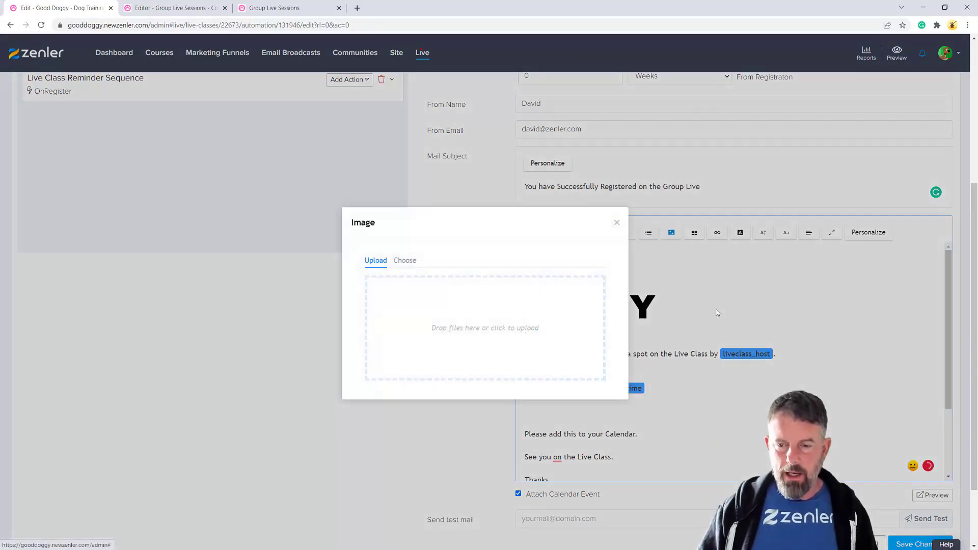
click(405, 261)
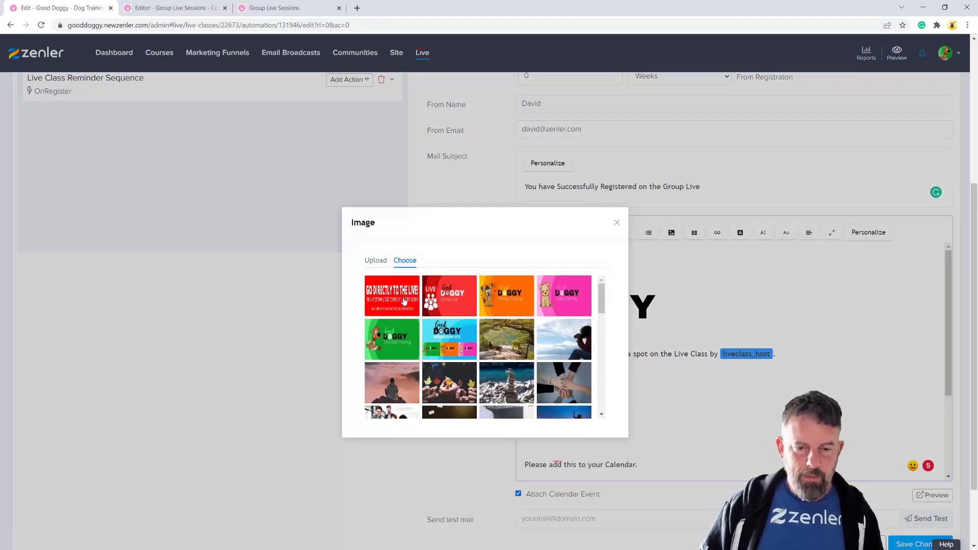
click(391, 296)
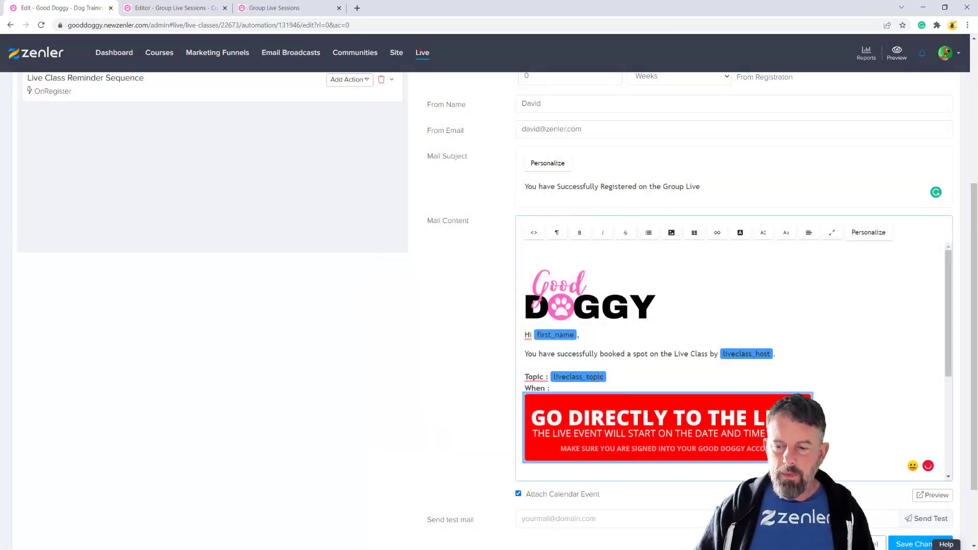
scroll(647, 448, down, 3)
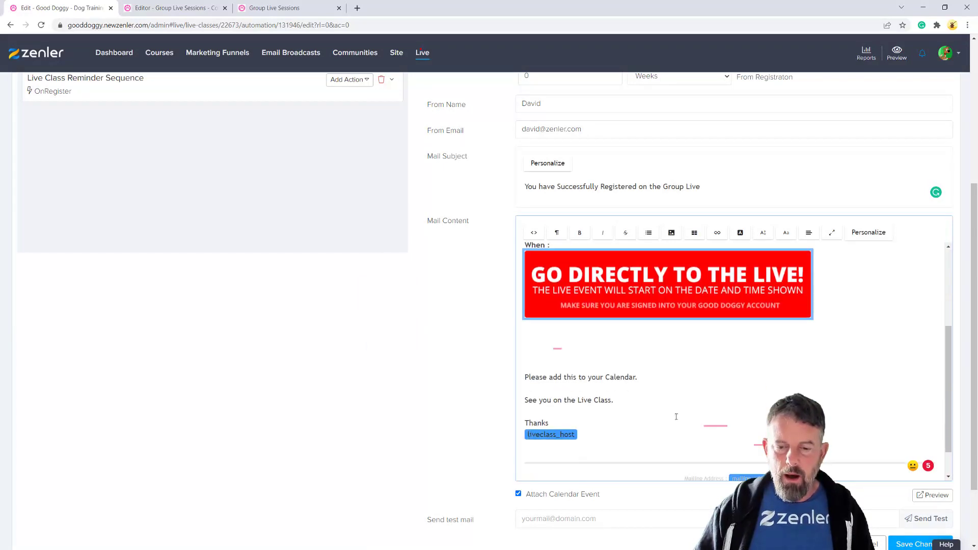
scroll(637, 417, up, 2)
key(Delete)
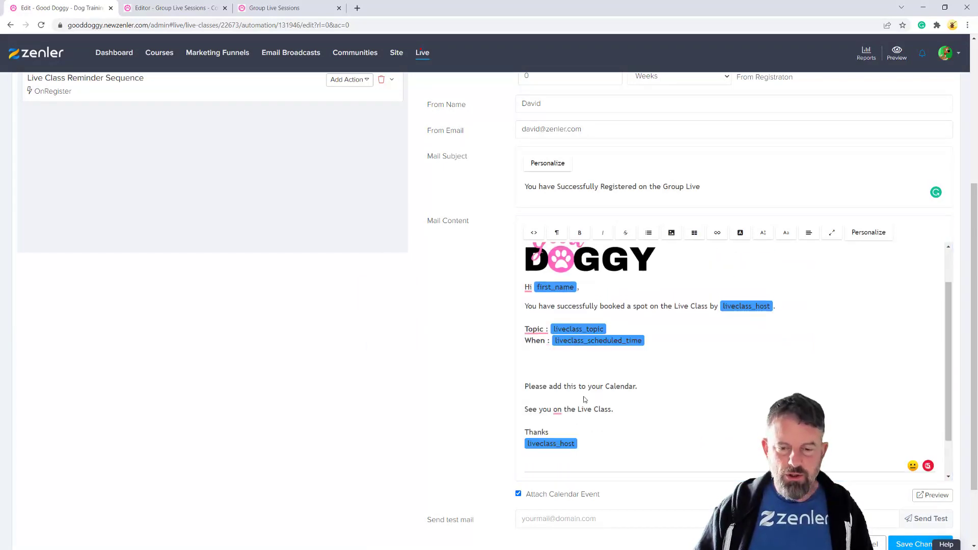
click(534, 370)
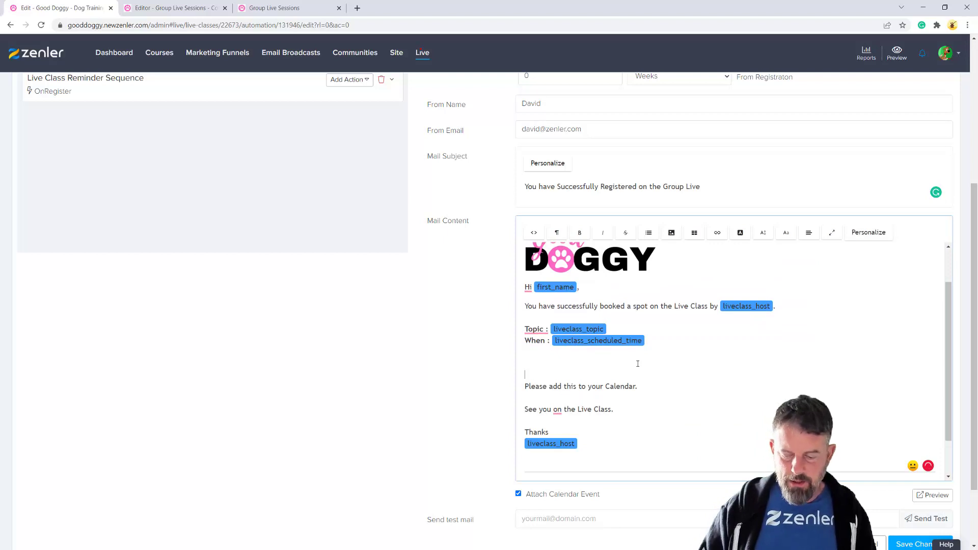
key(Return)
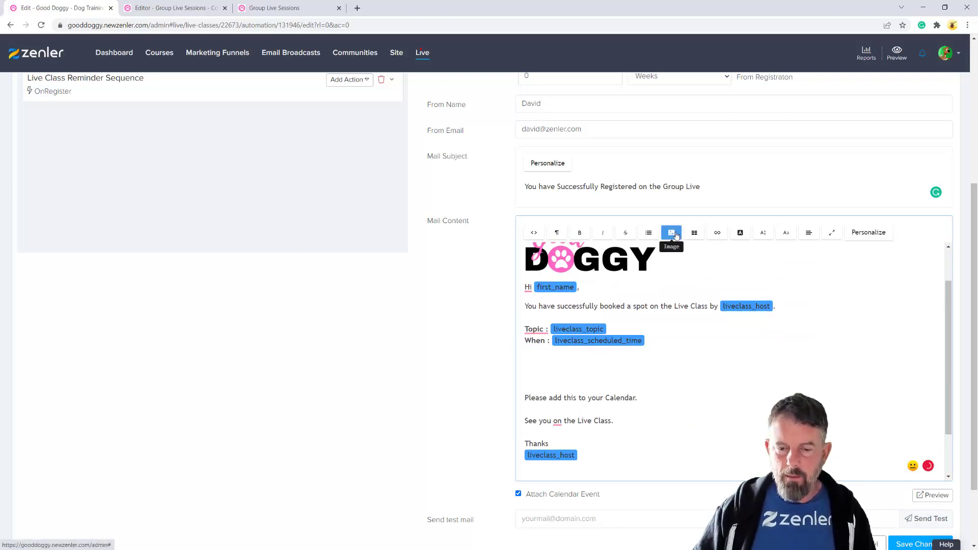
Re-insert the banner at about half width and add liveclass_scheduled_time after When
click(671, 233)
click(405, 260)
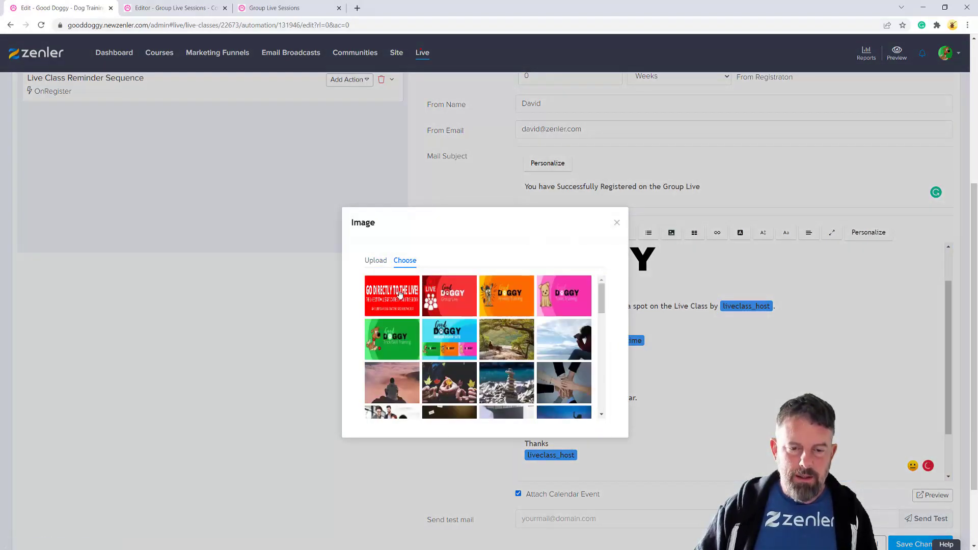
click(400, 294)
drag(813, 463, 697, 435)
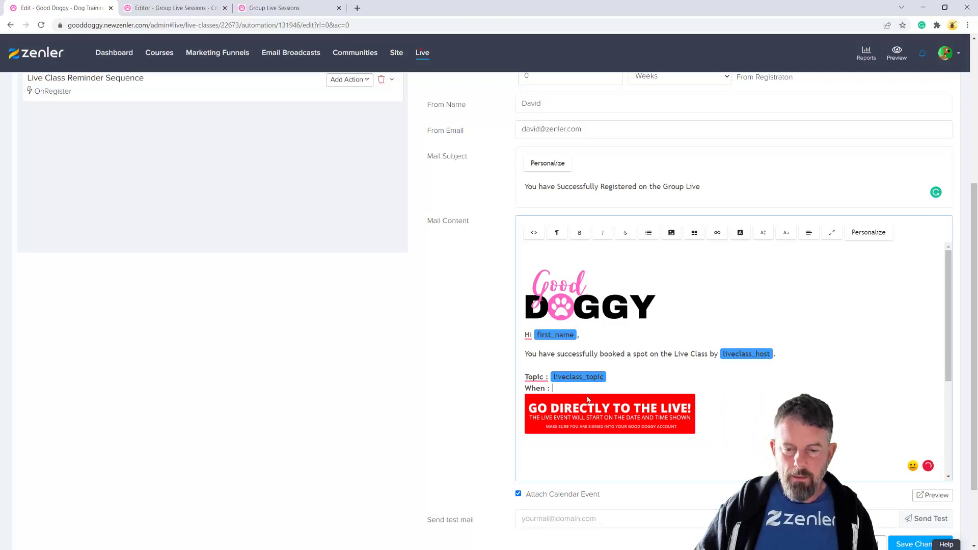
click(868, 232)
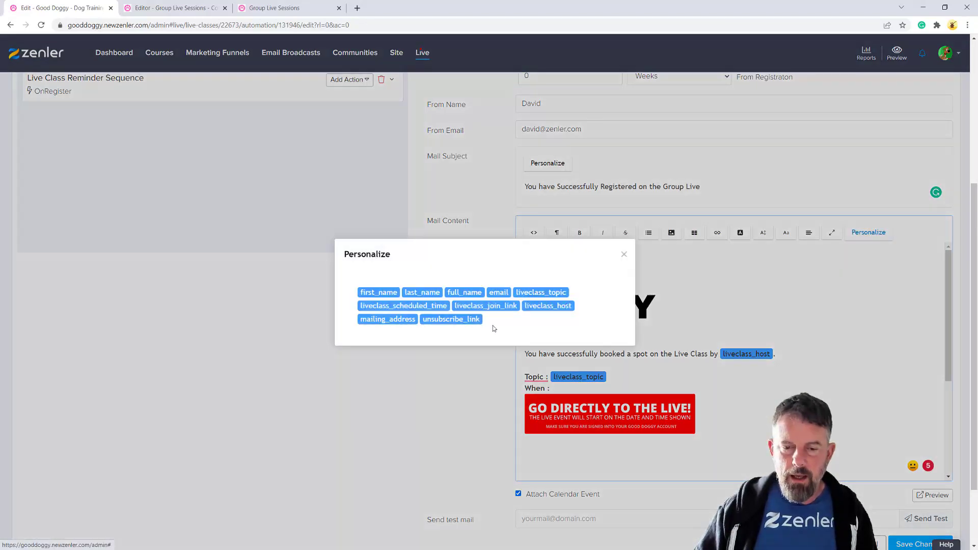
click(399, 307)
Link the red banner to the pasted course page URL and title it 'GO TO THE LIVE TO BOOK'
click(631, 419)
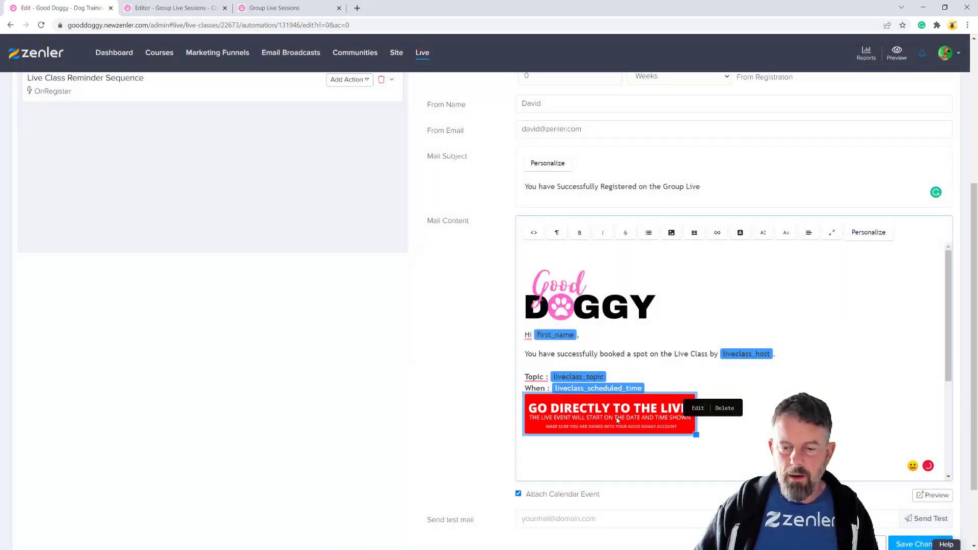
click(611, 408)
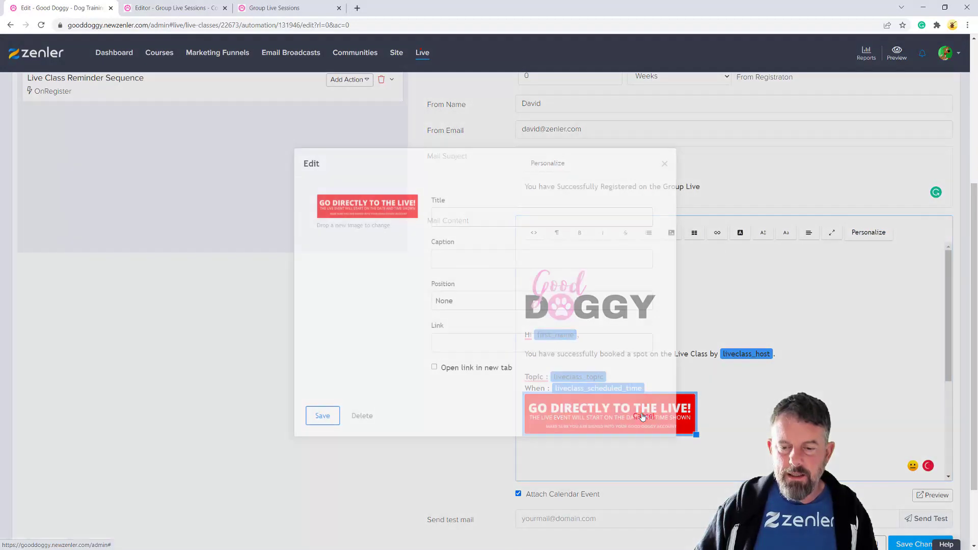
click(443, 341)
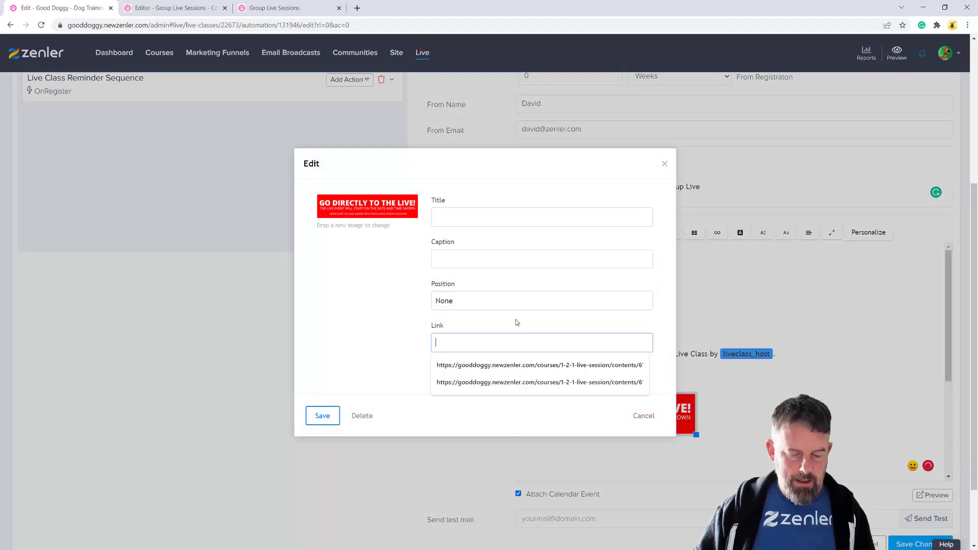
text(https://gooddoggy.newzenler.com/courses/1-2-1-live-session/contents/61ed3c913d512)
click(439, 216)
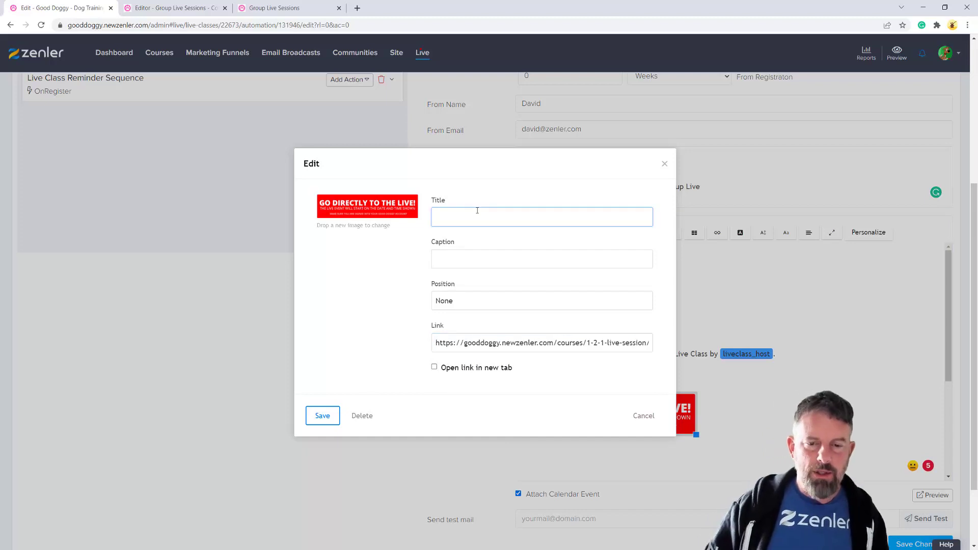
text(GO TO THE)
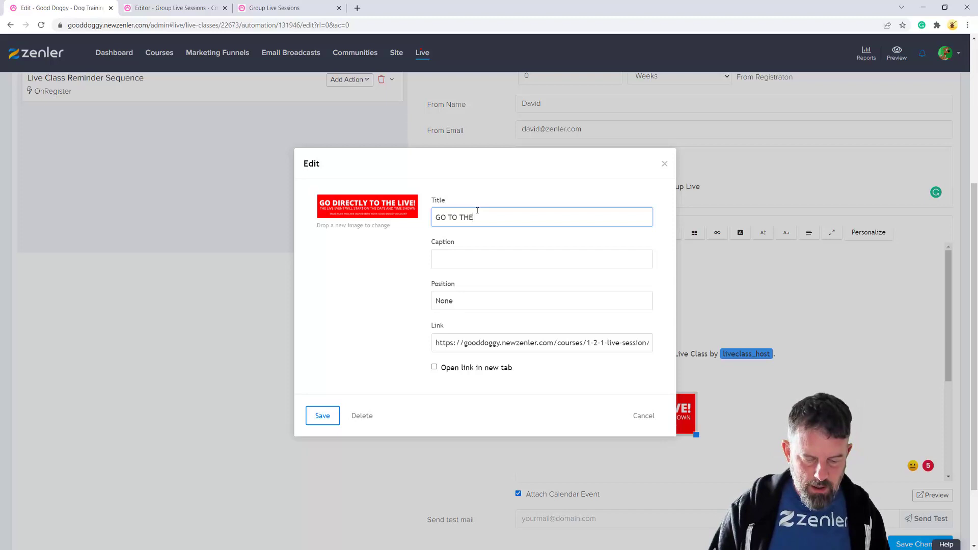
text( LIVE TO BOOK)
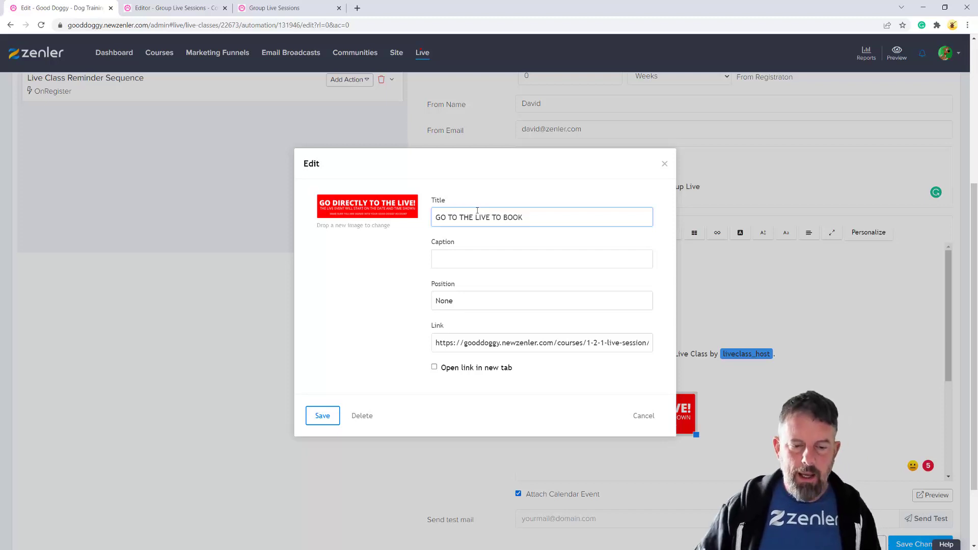
click(324, 416)
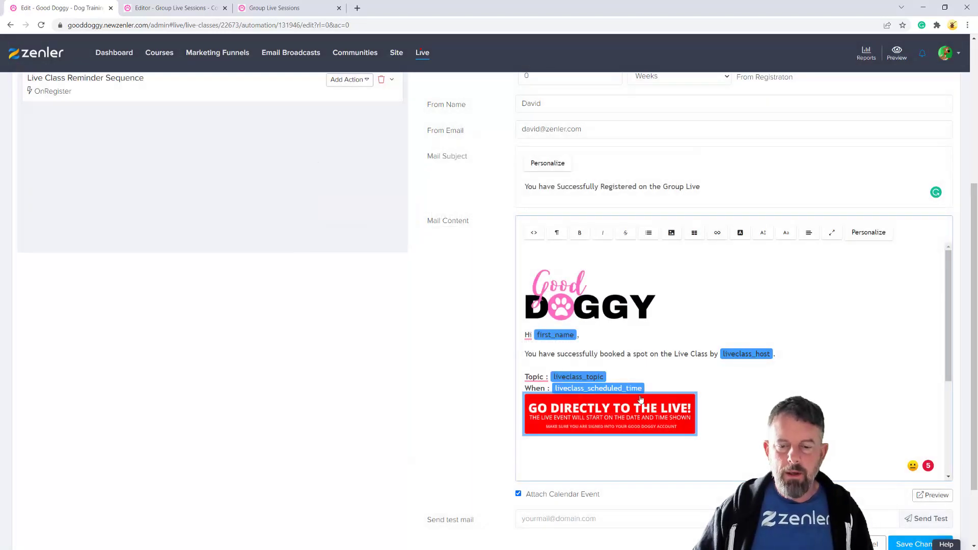
Type 'If your not logged in it will ask you' below the banner, fixing the 'yoyur' typo
click(686, 387)
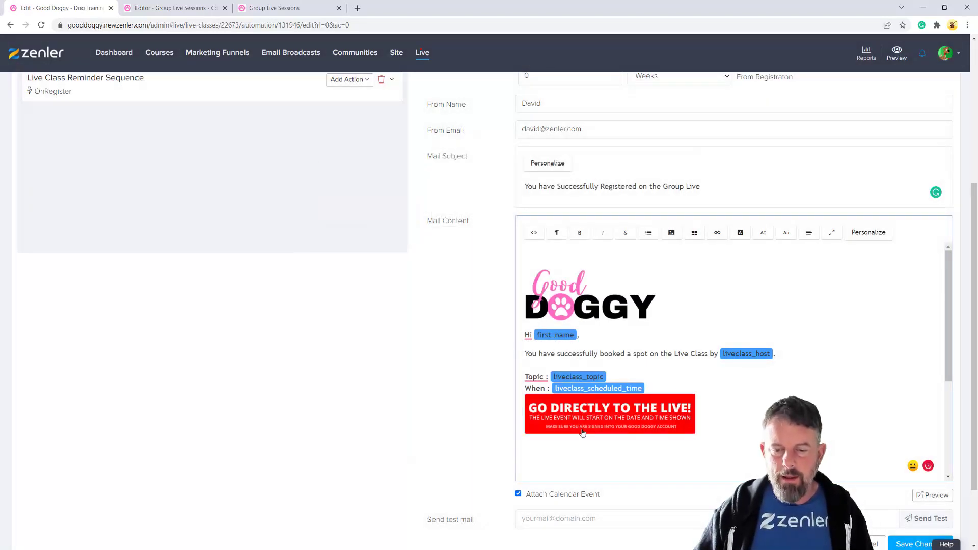
click(686, 423)
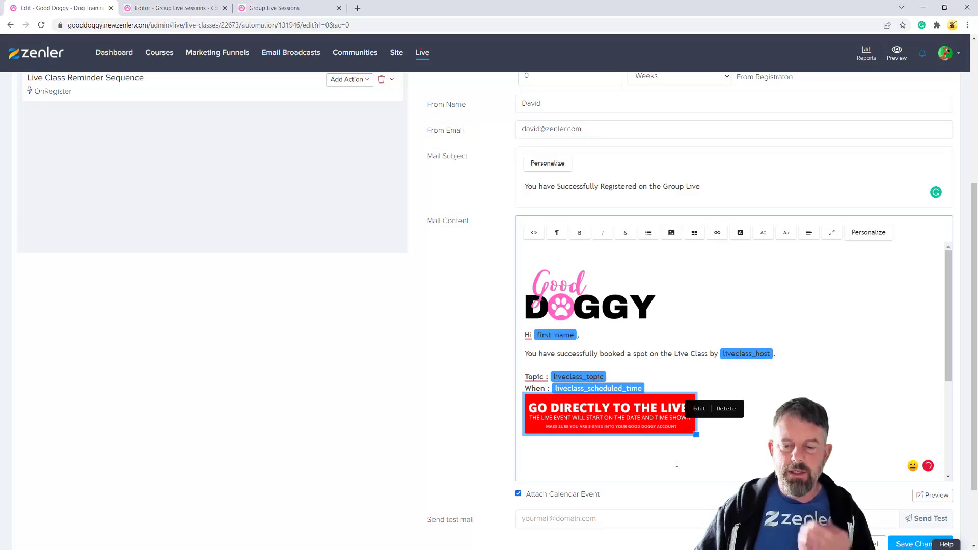
click(650, 456)
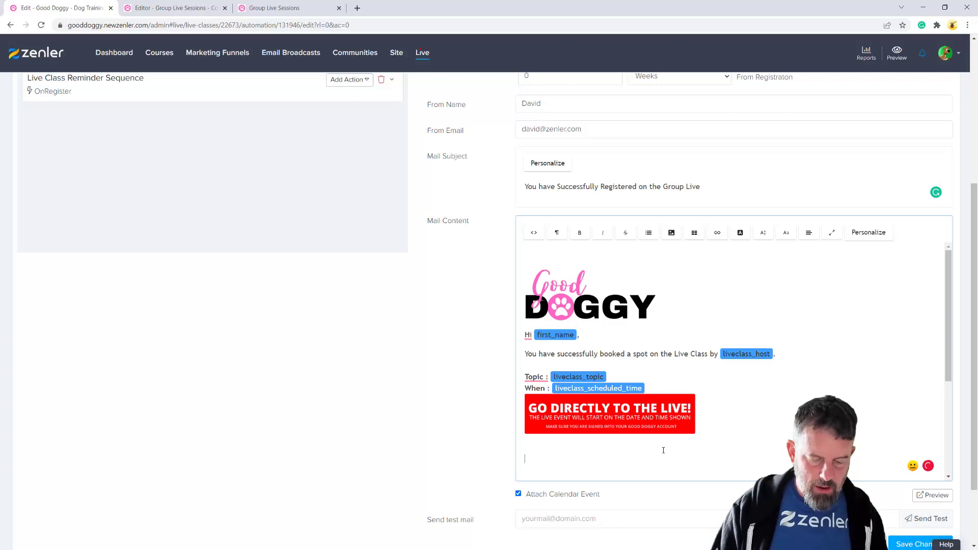
text(If yoyur not lo)
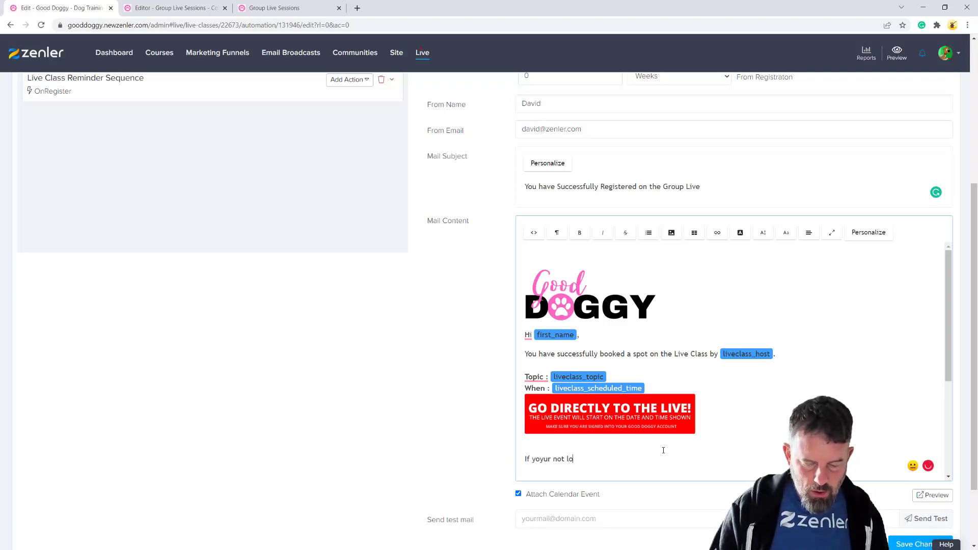
text(gged in i)
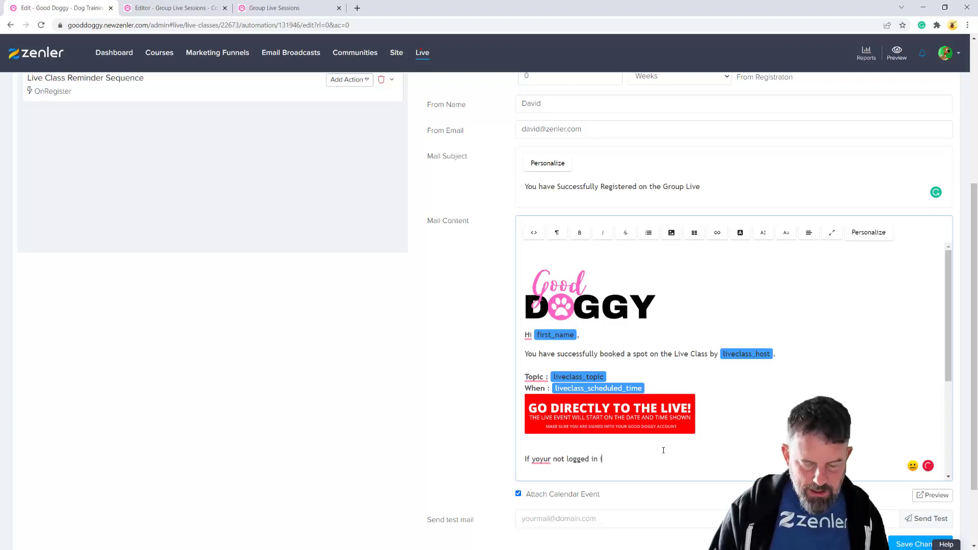
text(t will ask you to)
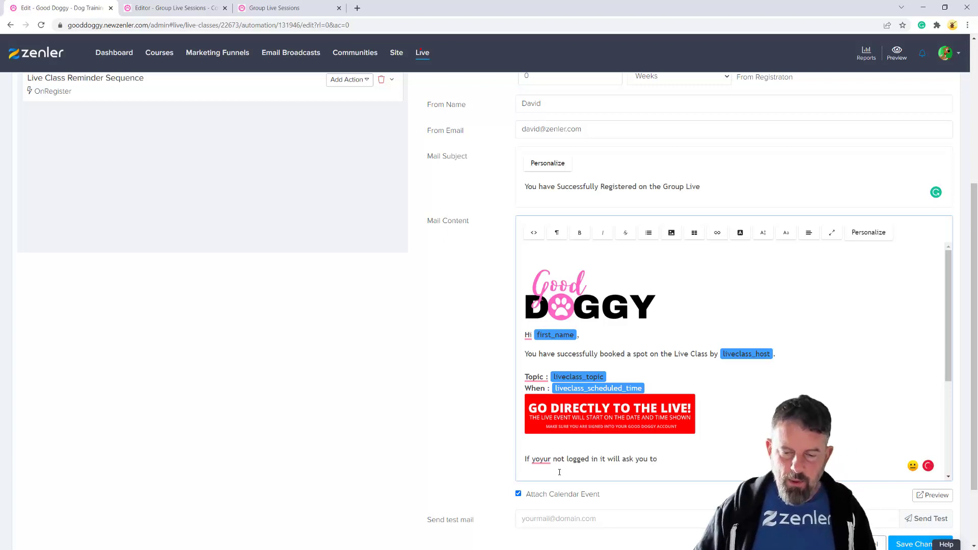
click(545, 461)
key(BackSpace)
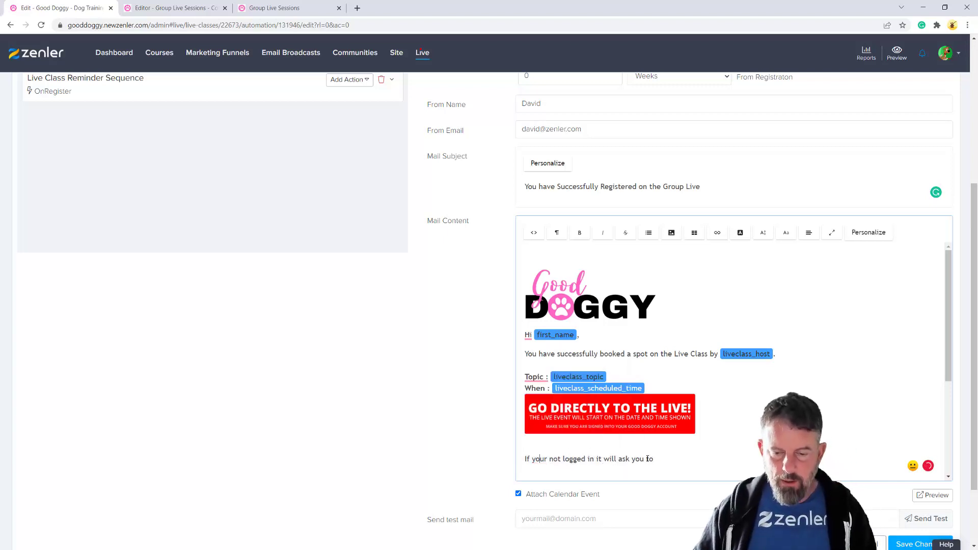
scroll(696, 457, down, 3)
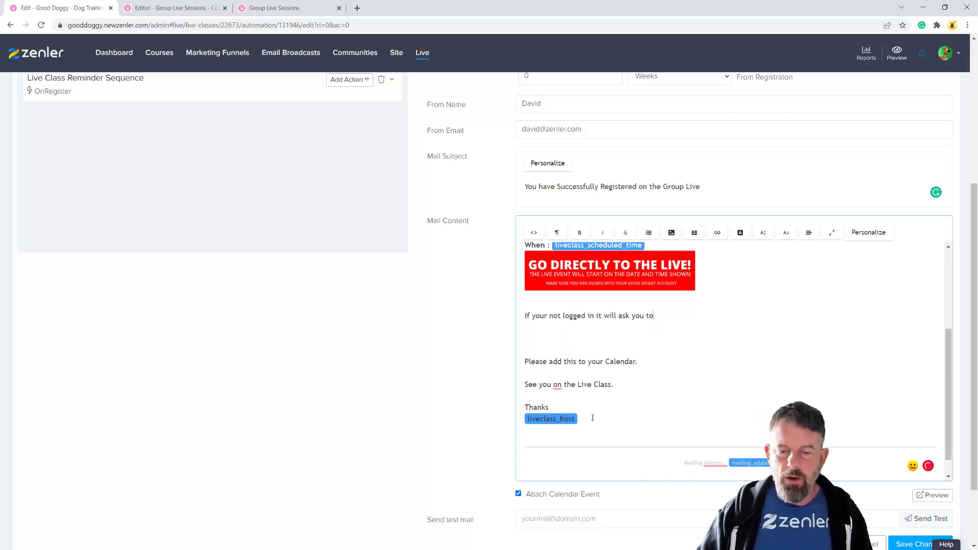
scroll(646, 393, up, 3)
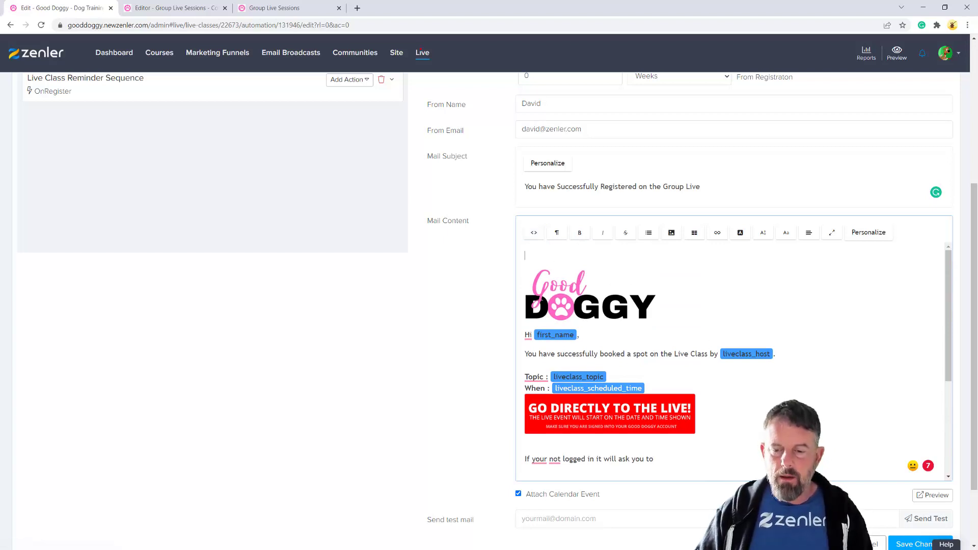
click(677, 410)
click(708, 383)
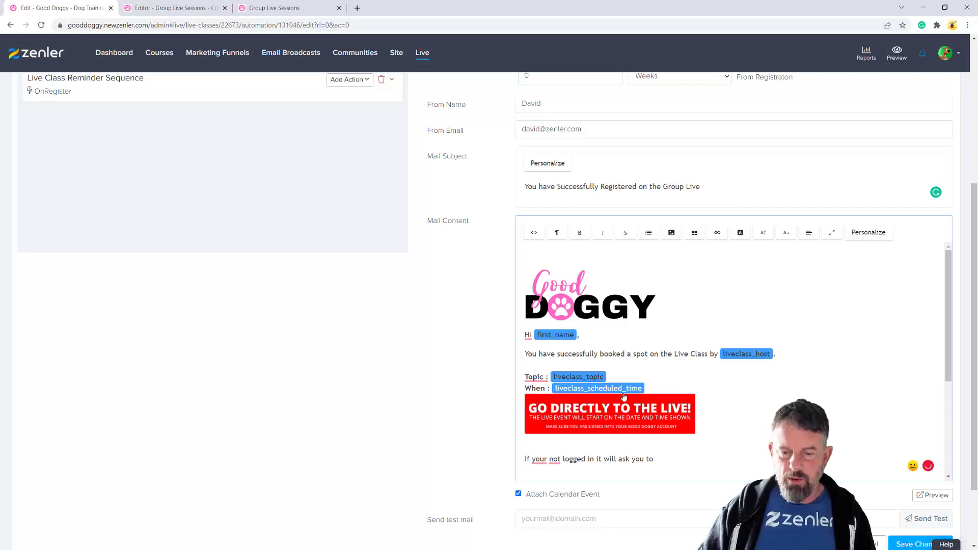
Add the line 'Click link below to go to the live and book' above the banner
key(Return)
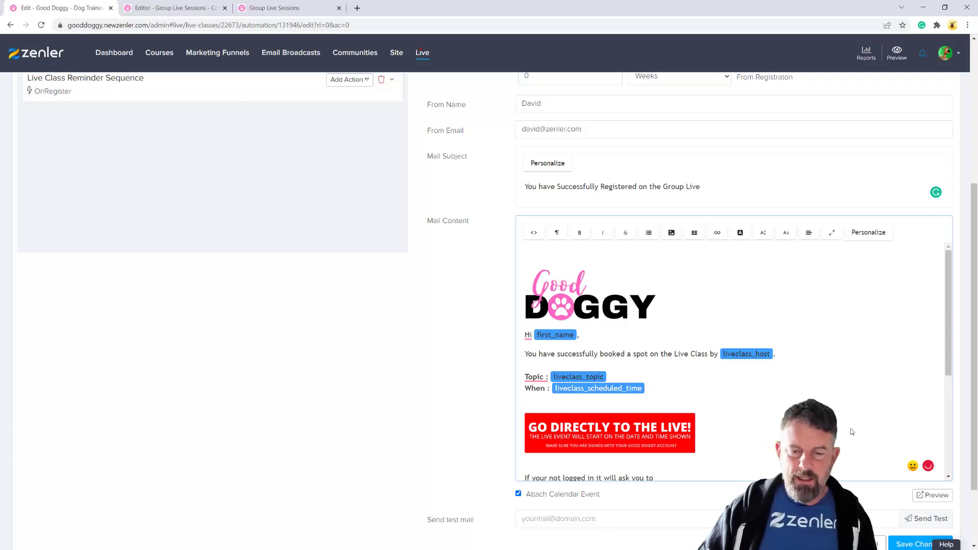
text(Cli)
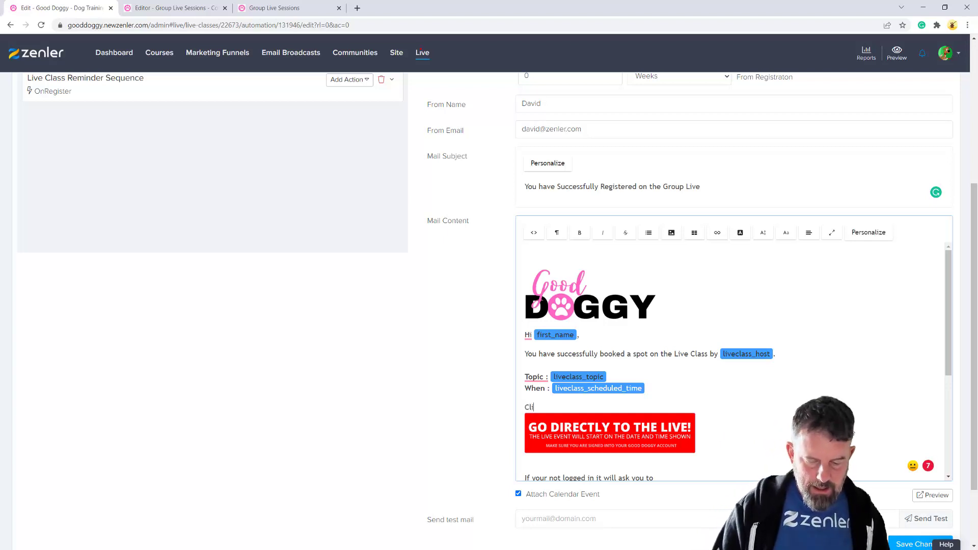
text(ck link below to book)
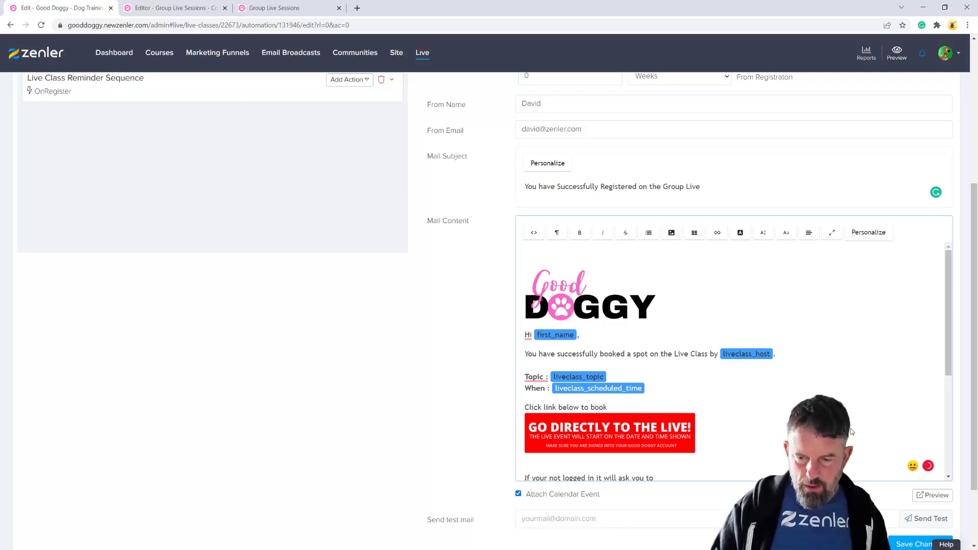
key(BackSpace)
key(BackSpace)
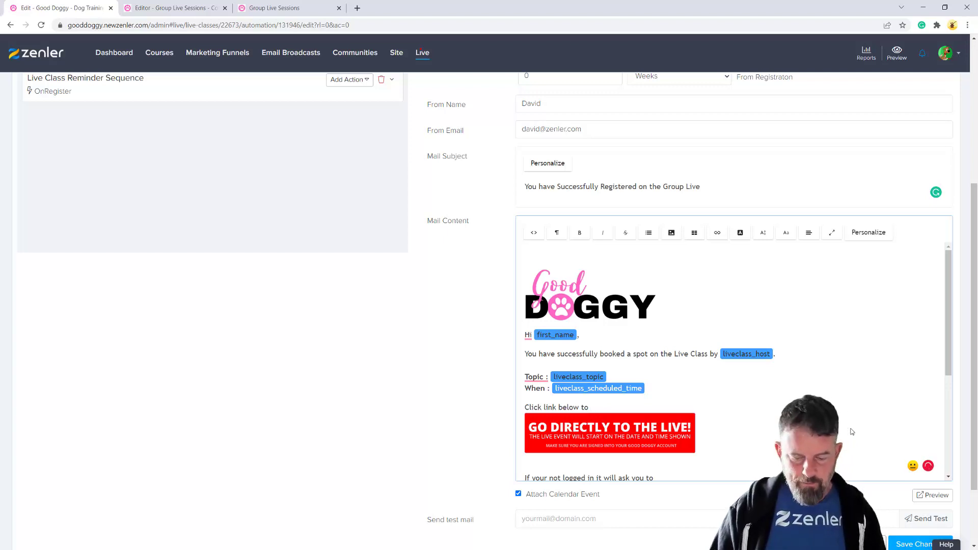
text(go to)
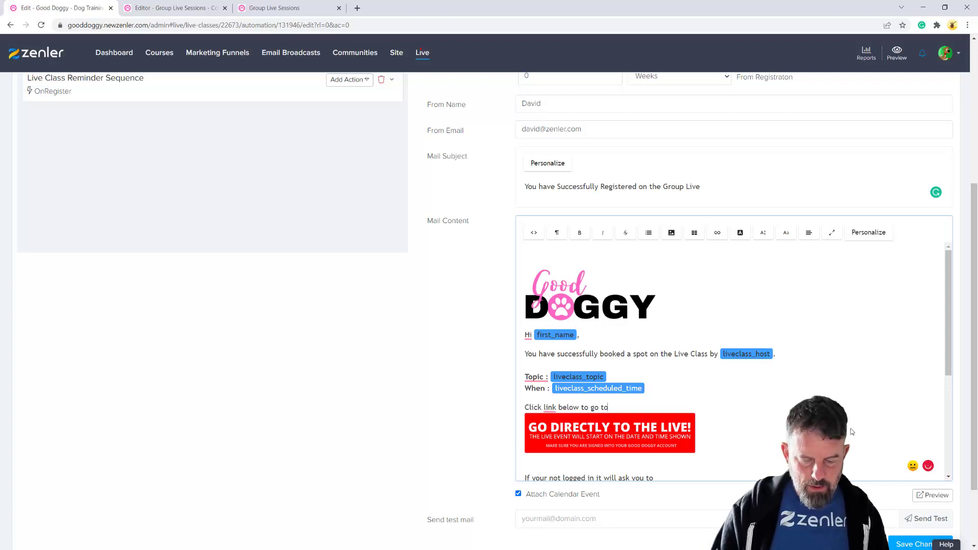
text( the live)
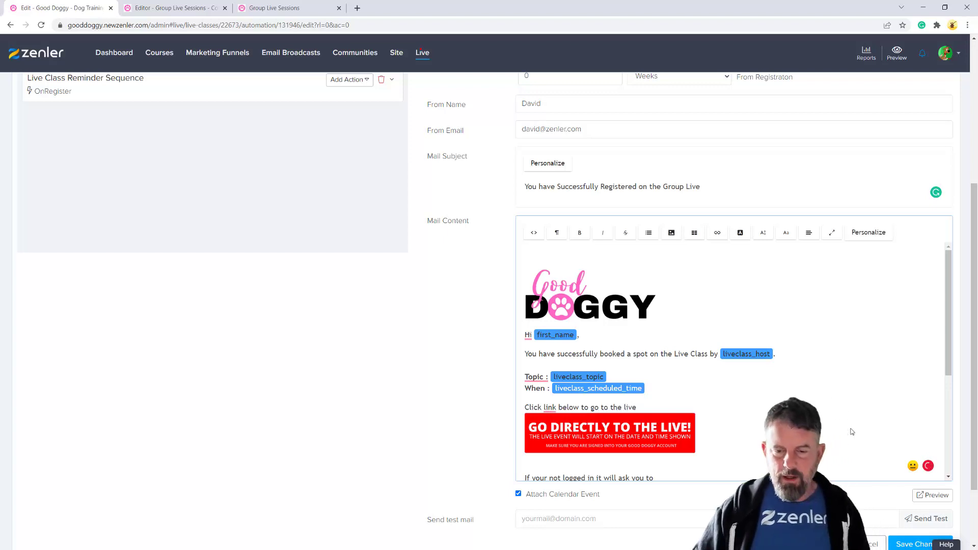
click(550, 426)
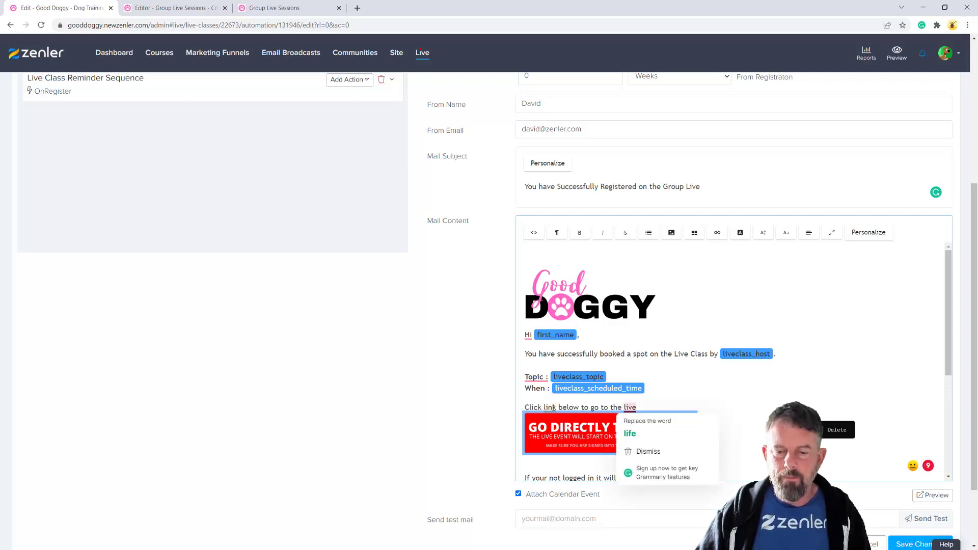
mouse_move(570, 407)
click(639, 407)
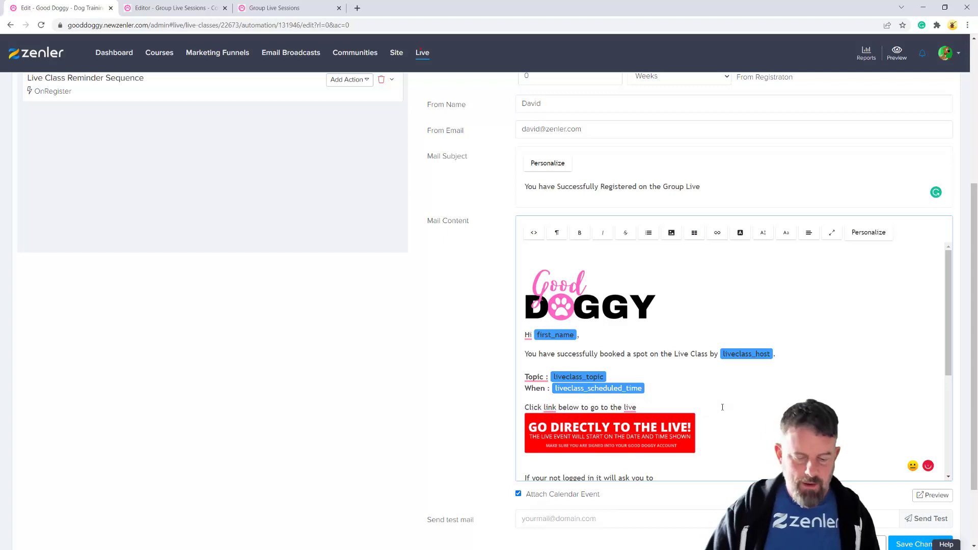
text(and book)
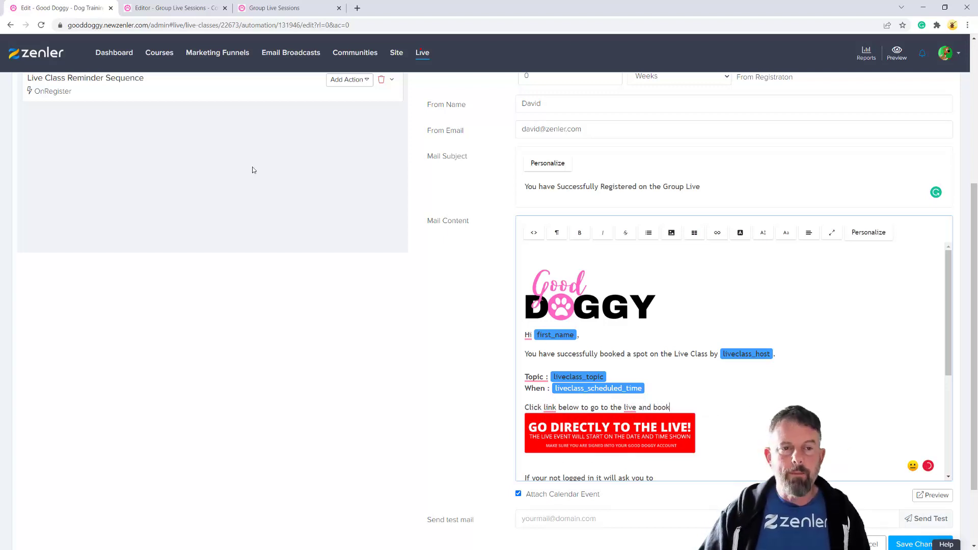
Compare the email with the Group Live Sessions class page and look through the merge tag list
click(276, 7)
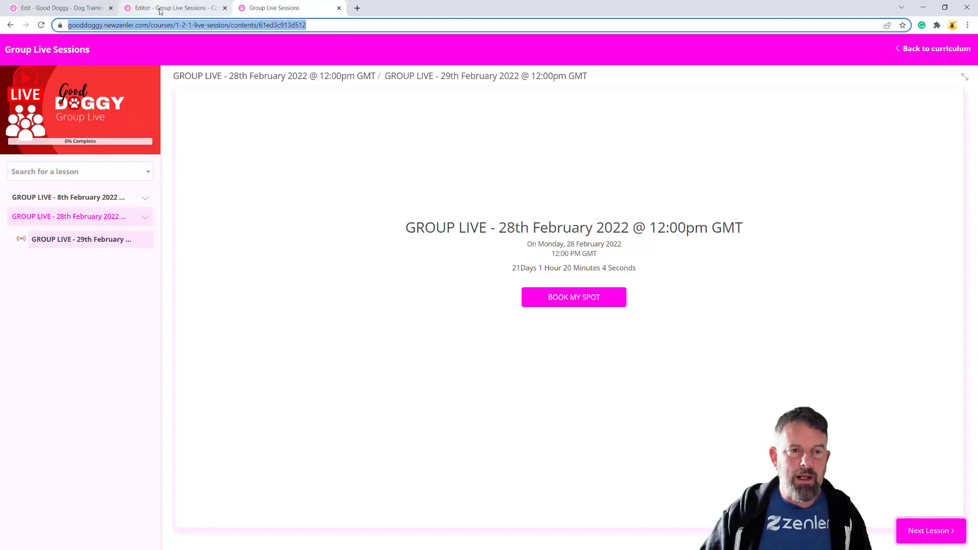
click(82, 9)
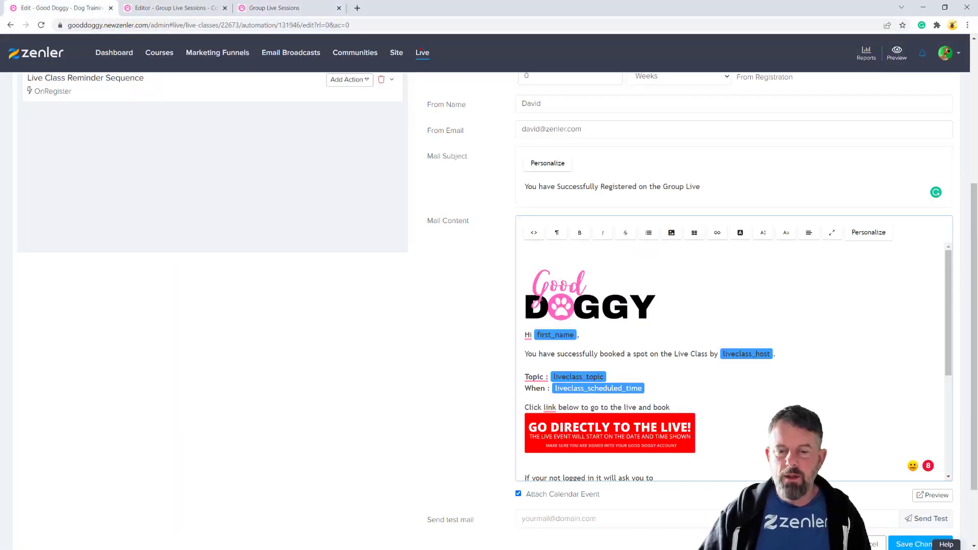
click(572, 428)
scroll(848, 390, down, 1)
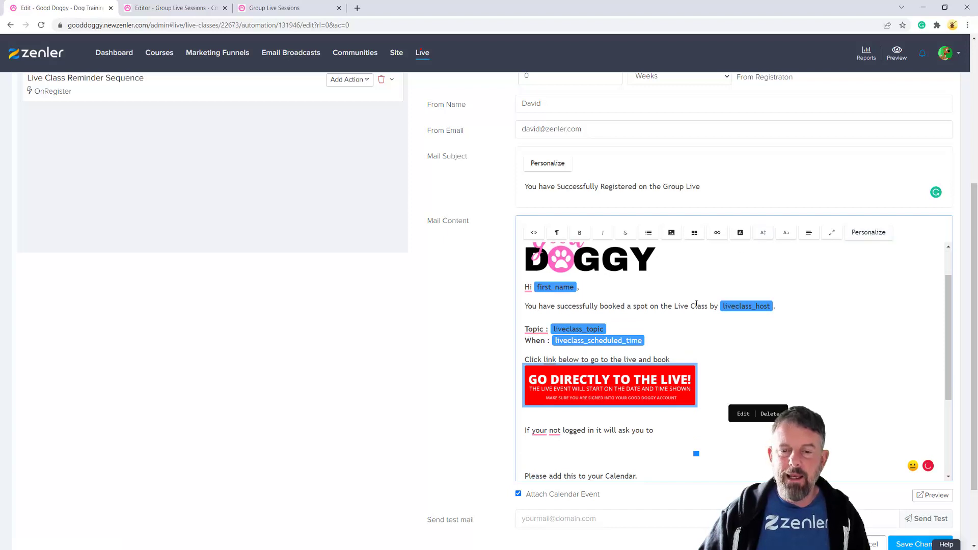
click(866, 239)
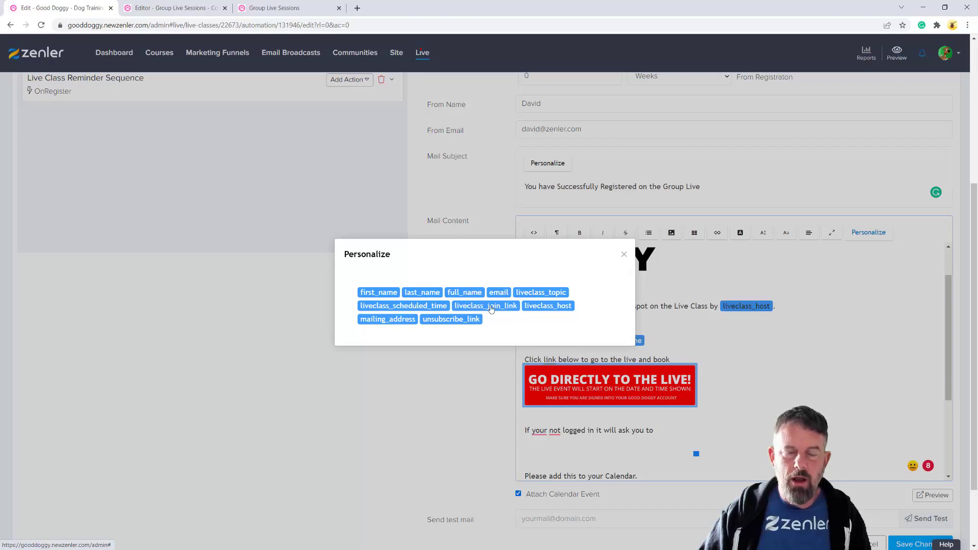
click(355, 420)
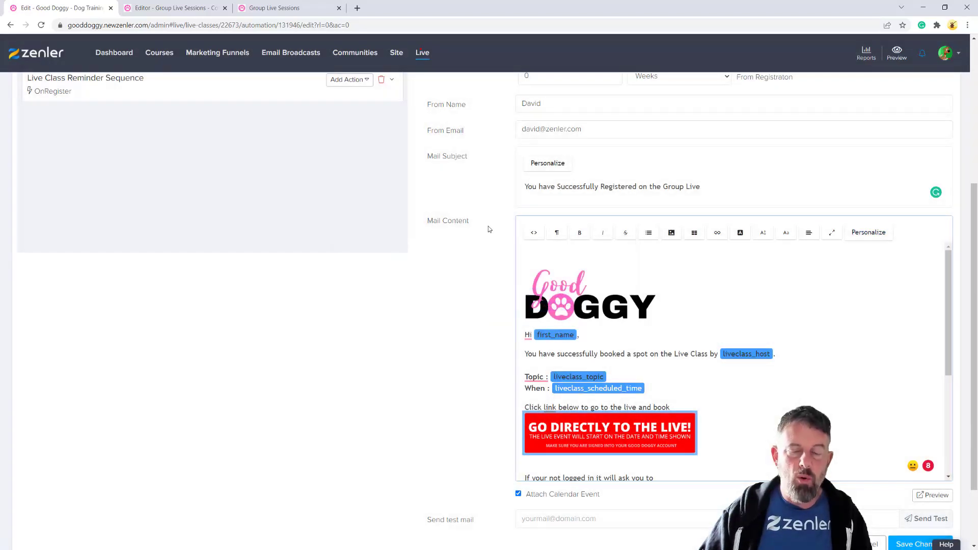
scroll(436, 241, up, 3)
scroll(436, 241, up, 2)
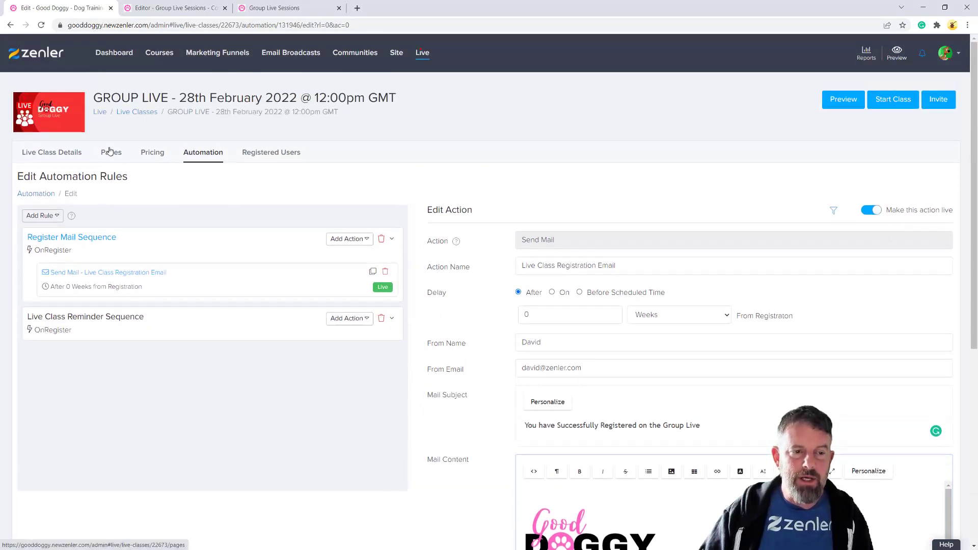
click(274, 8)
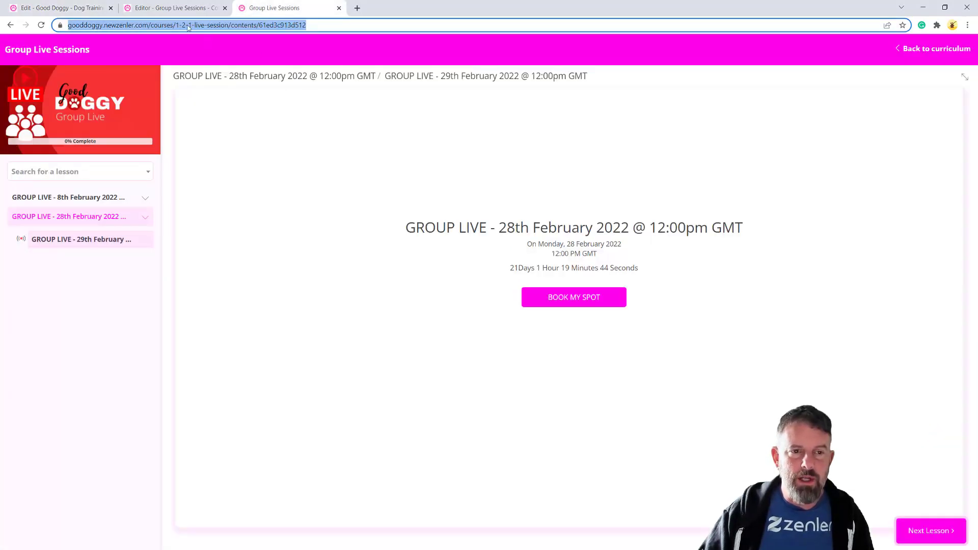
click(61, 8)
Delete the empty line below the login sentence
scroll(734, 415, down, 4)
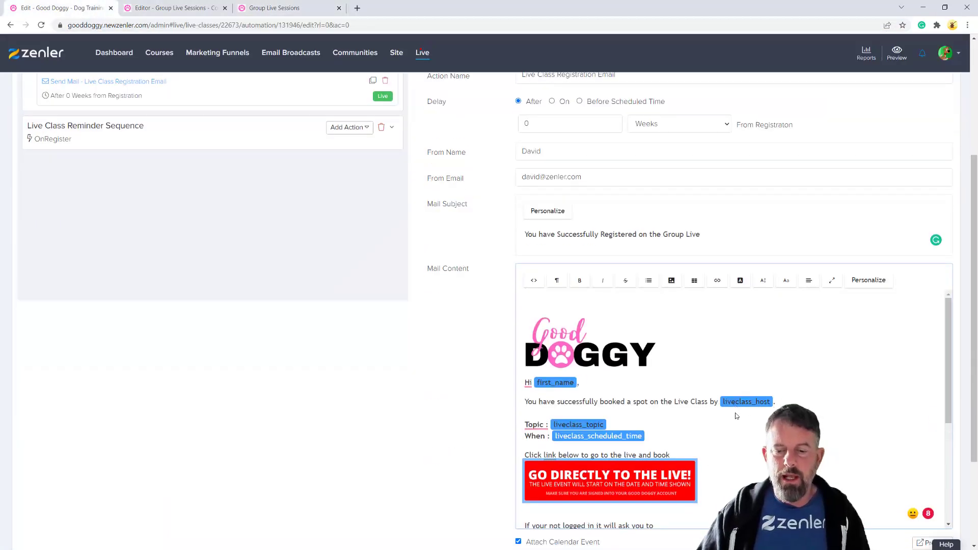
scroll(735, 412, down, 2)
click(535, 453)
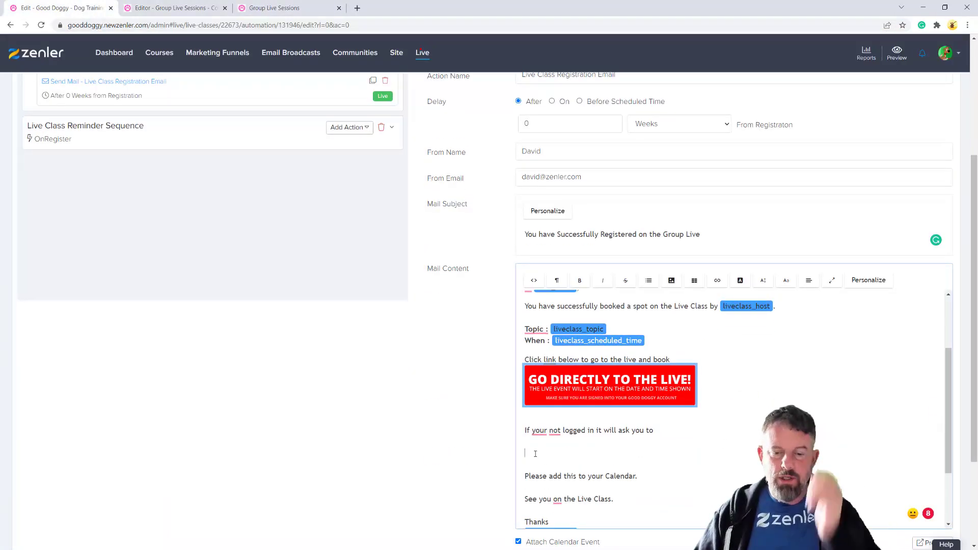
key(BackSpace)
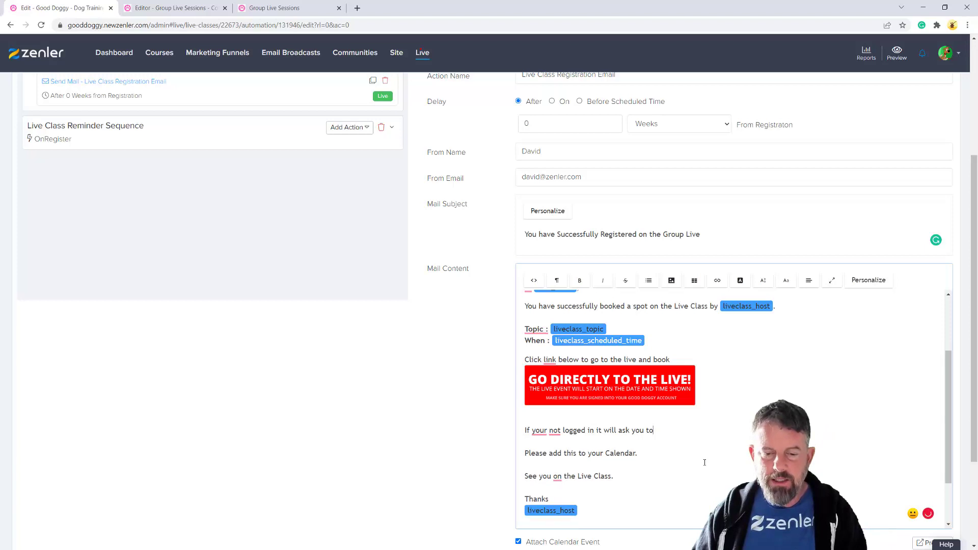
drag(517, 424, 522, 380)
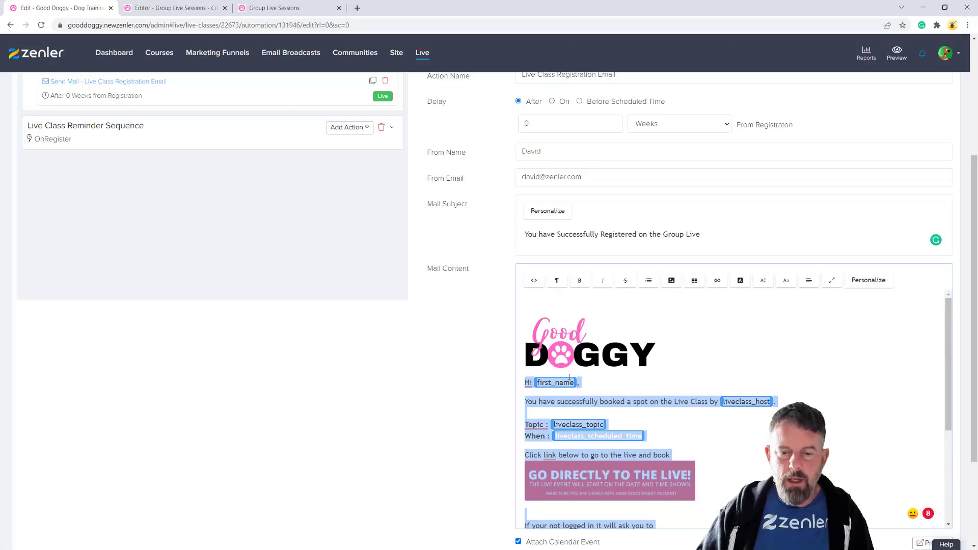
Select the registration email body to copy it
click(623, 388)
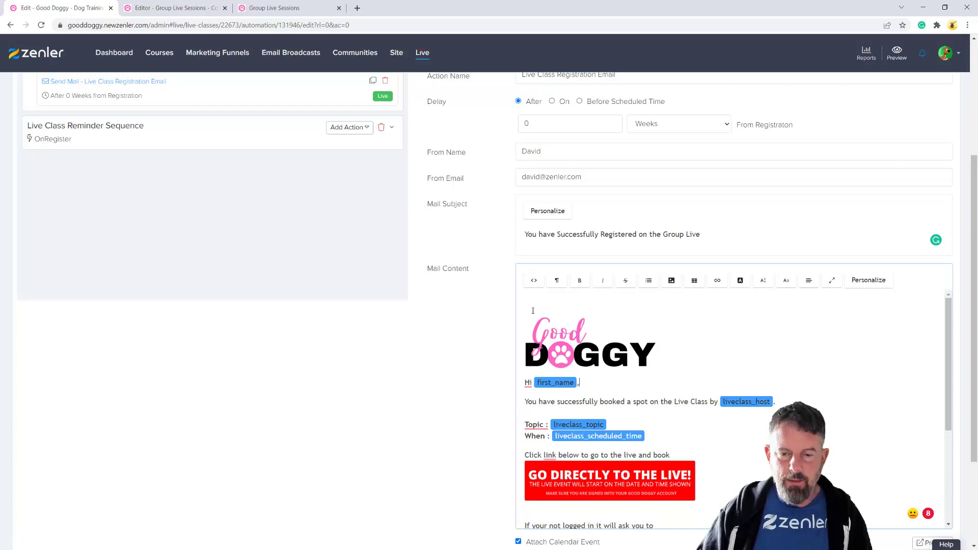
drag(536, 310, 622, 441)
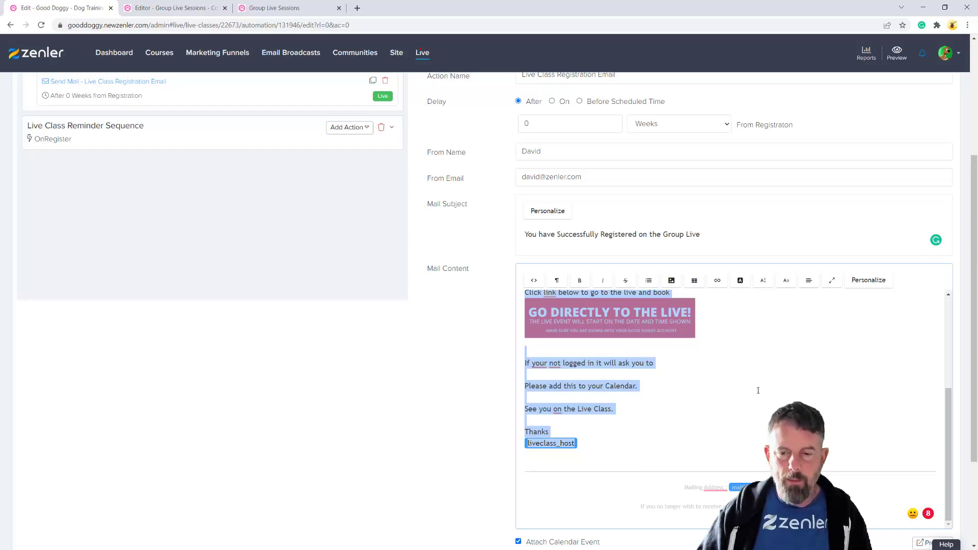
scroll(758, 390, up, 3)
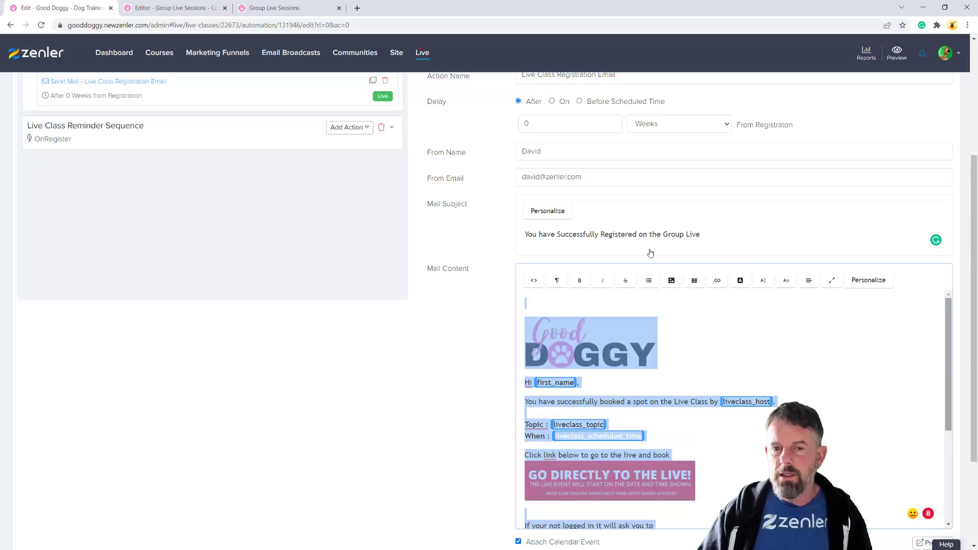
double_click(542, 122)
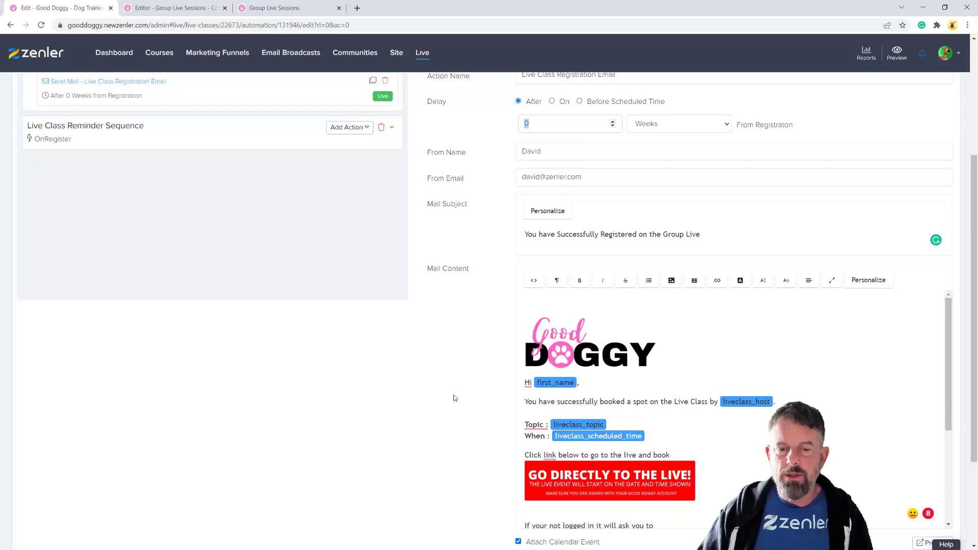
scroll(443, 387, down, 3)
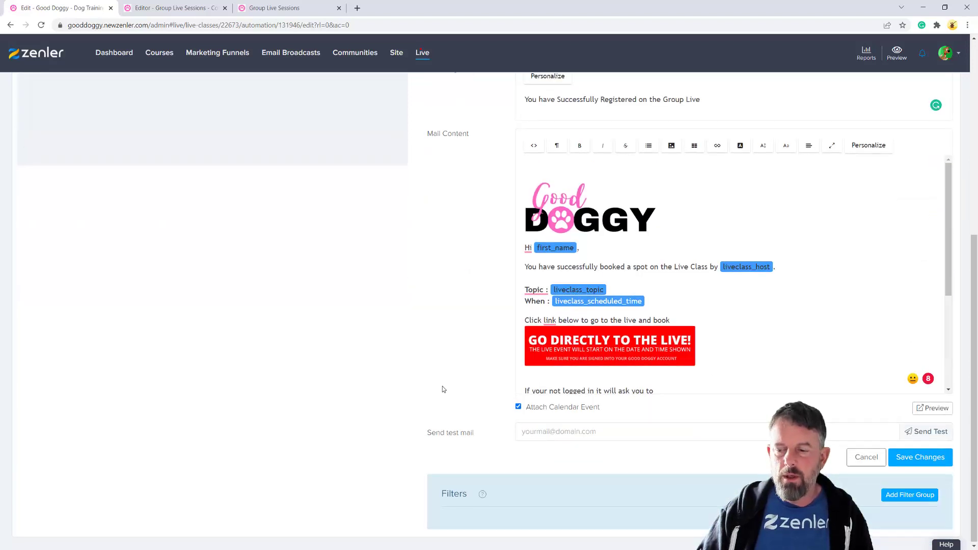
scroll(442, 389, up, 1)
Save the registration email and open the Live Class Reminder Sequence rule
click(911, 504)
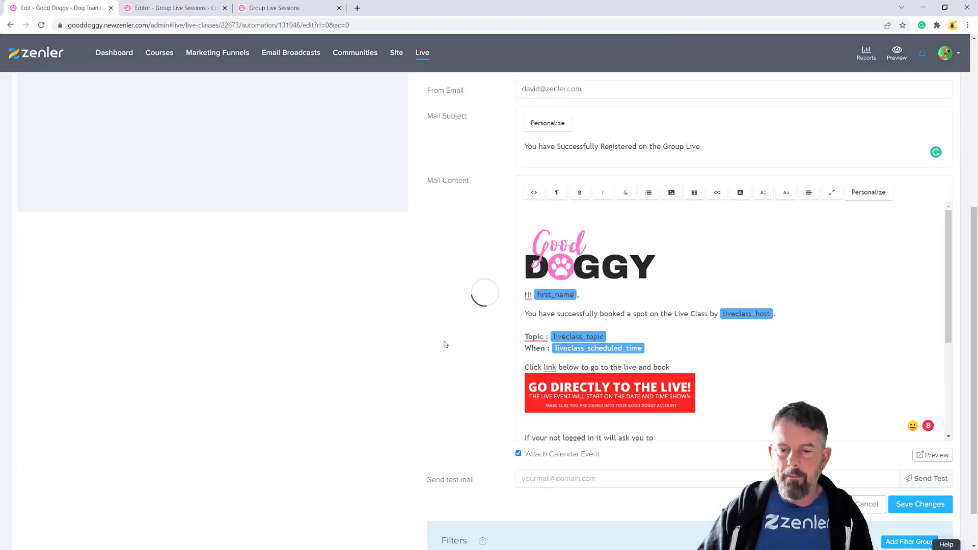
scroll(434, 346, up, 1)
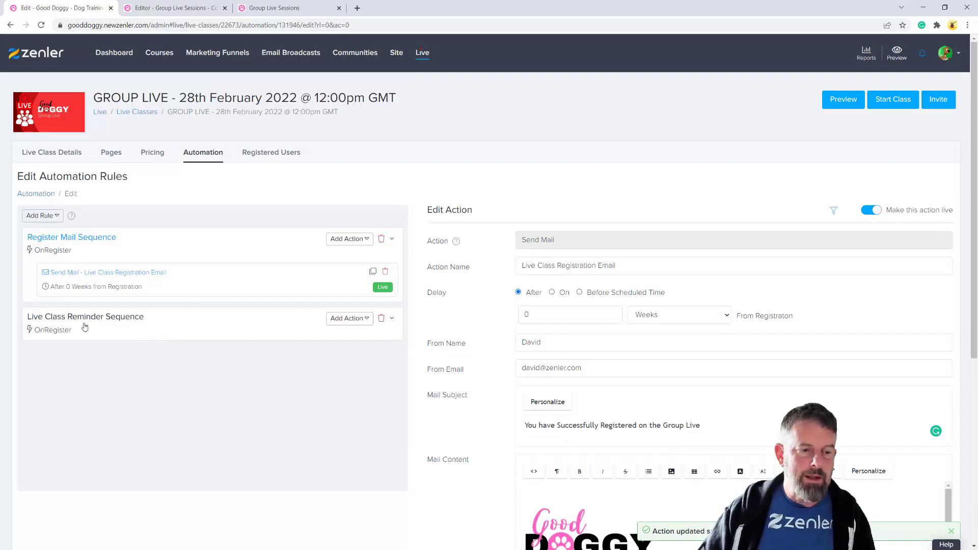
click(114, 327)
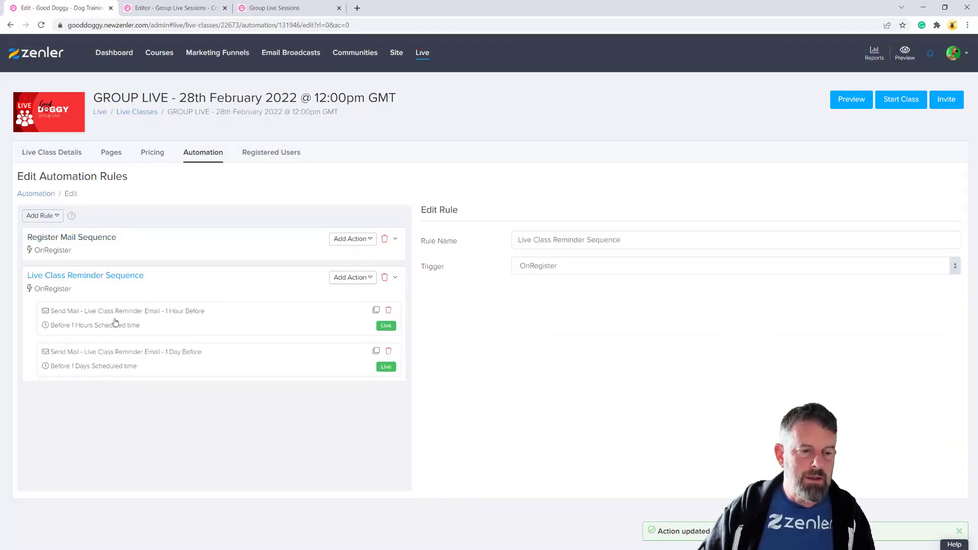
Paste the copied body into the 1 Hour Before email and begin the 'Your live start in 1 hour' line
click(122, 328)
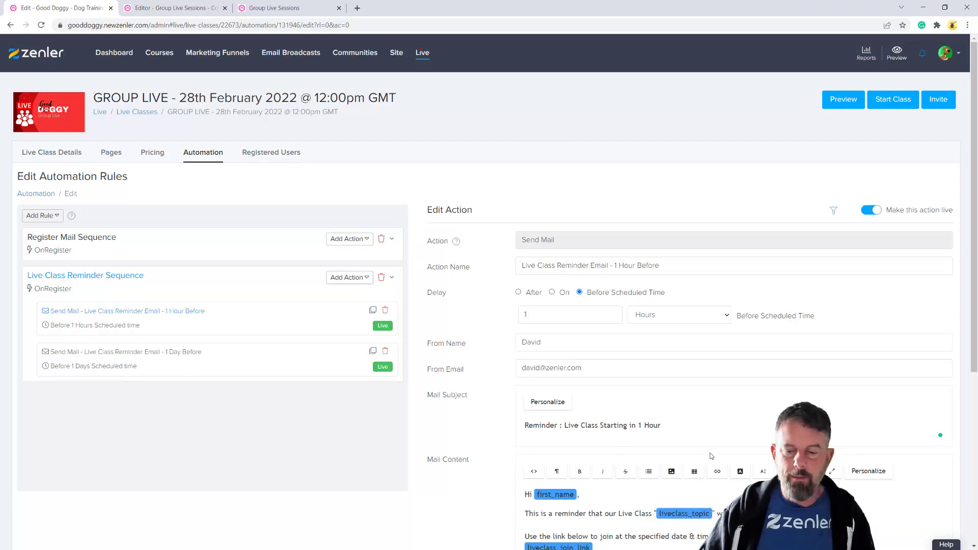
scroll(713, 471, down, 1)
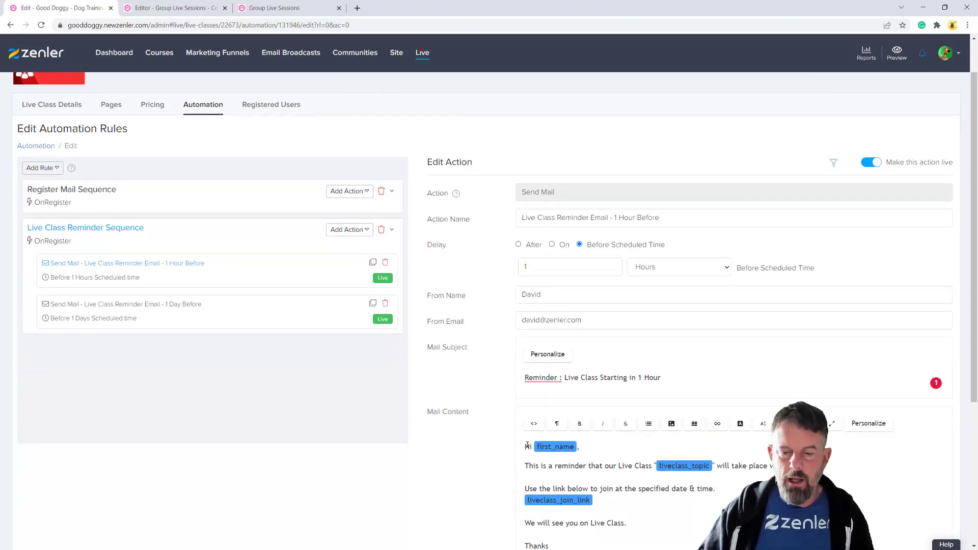
drag(524, 446, 585, 545)
scroll(589, 458, down, 2)
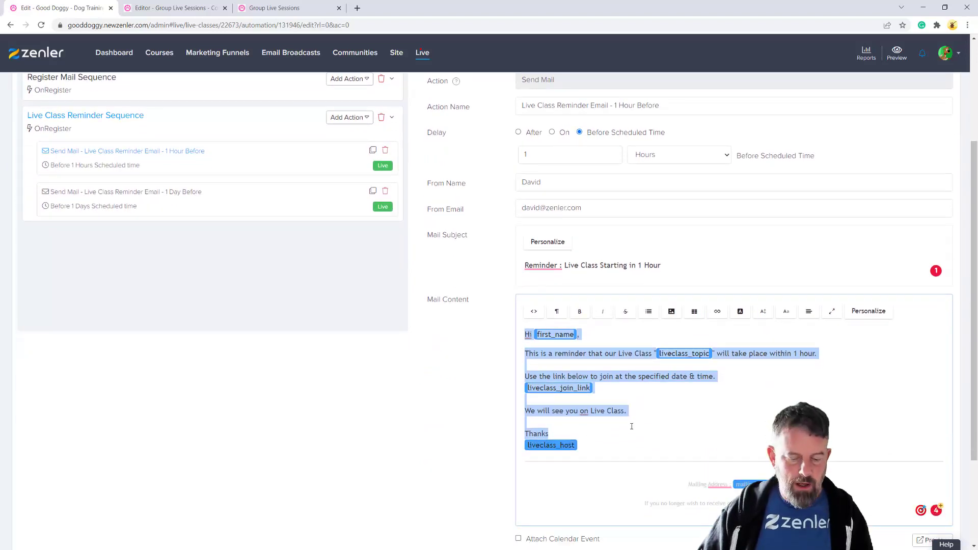
key(ctrl+v)
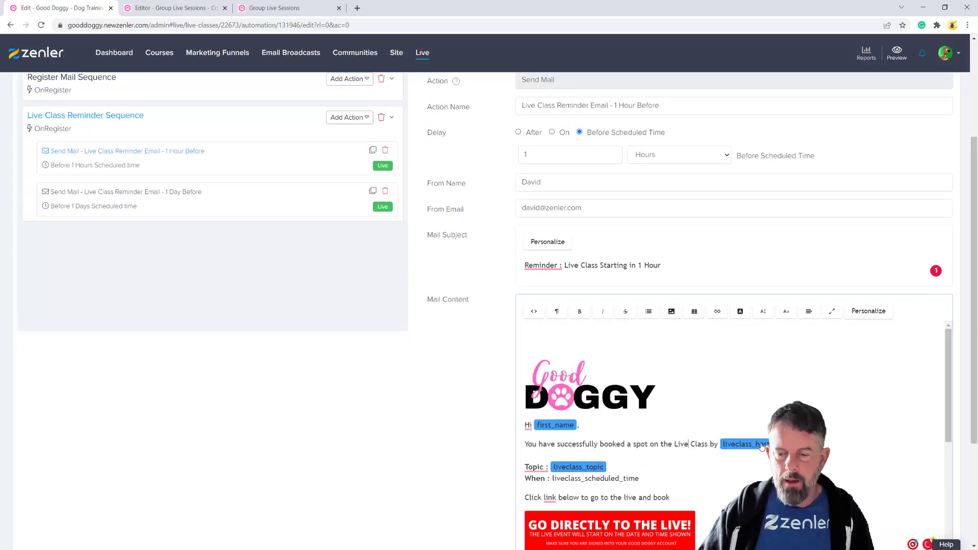
drag(642, 445, 533, 445)
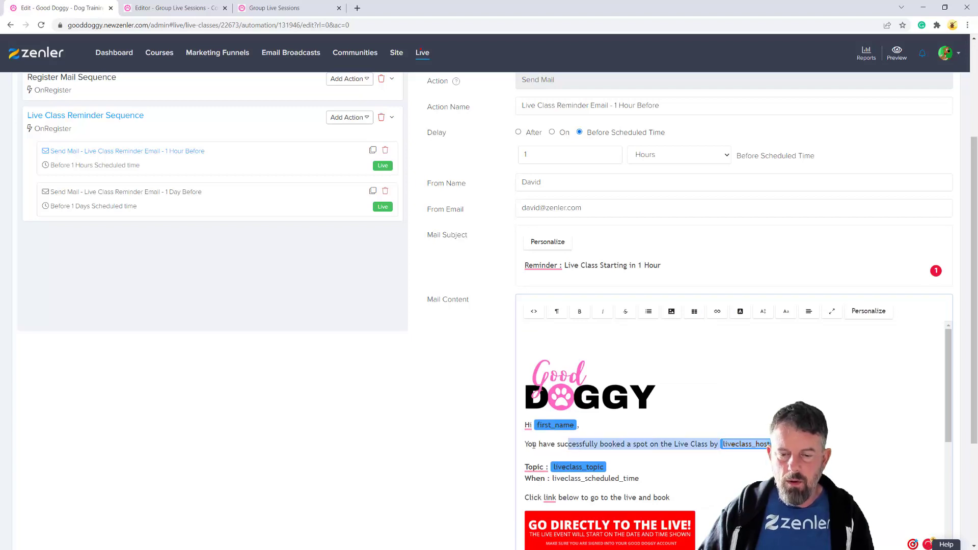
text(Yo)
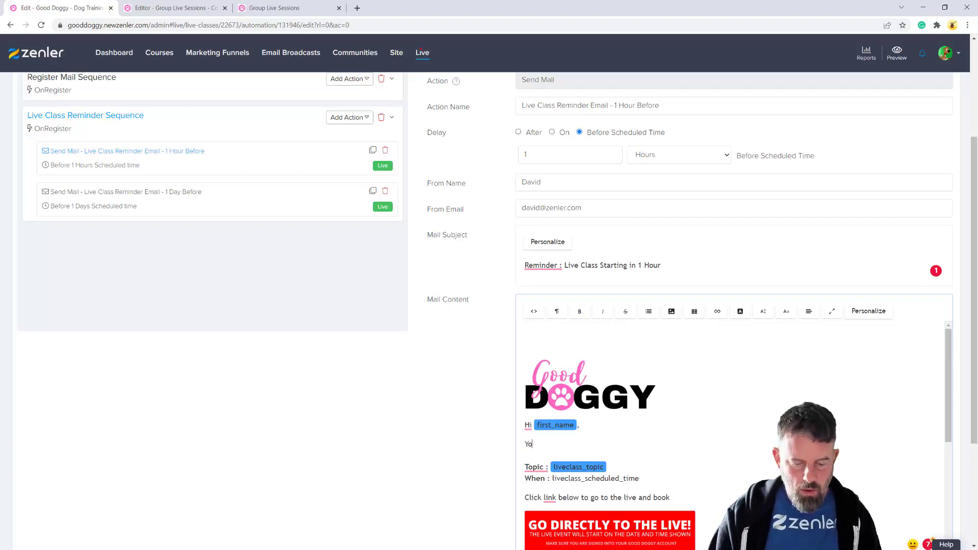
text(ur live start in 1 hour!)
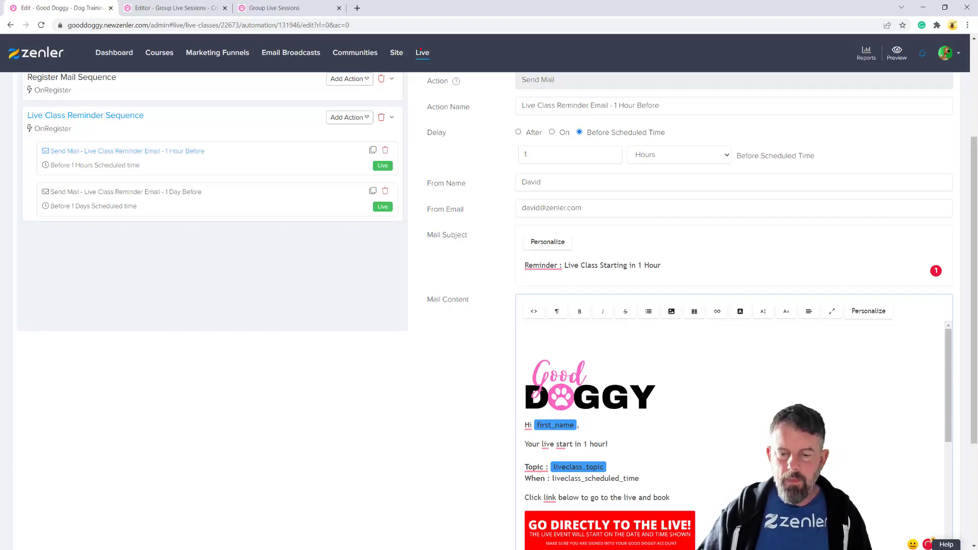
Remove the duplicate liveclass_host tag and leftover empty line from the sign-off
scroll(713, 437, down, 3)
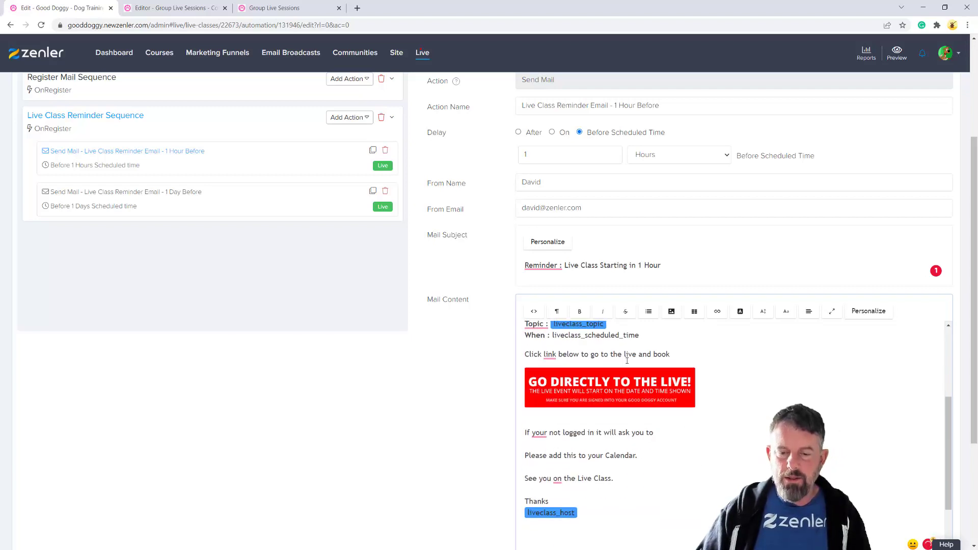
scroll(725, 470, down, 2)
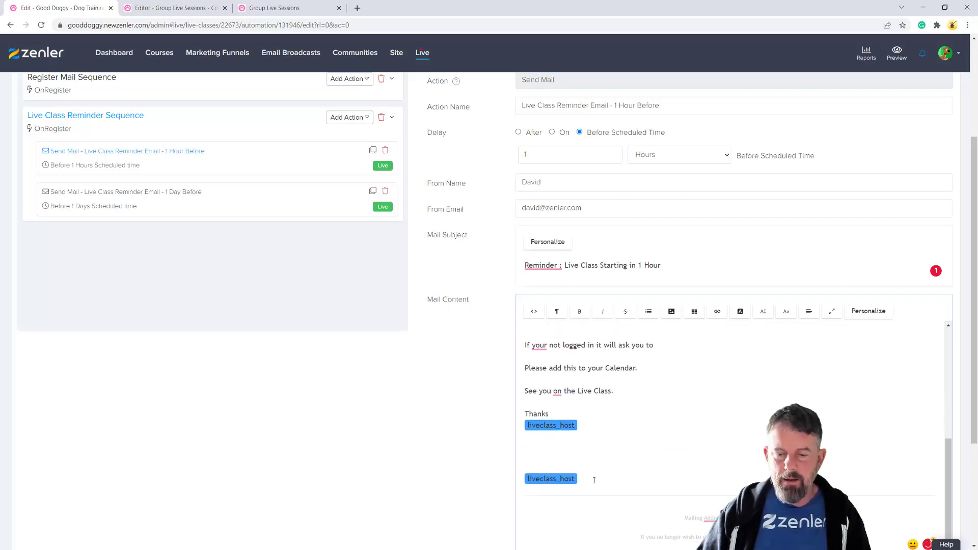
scroll(599, 478, up, 1)
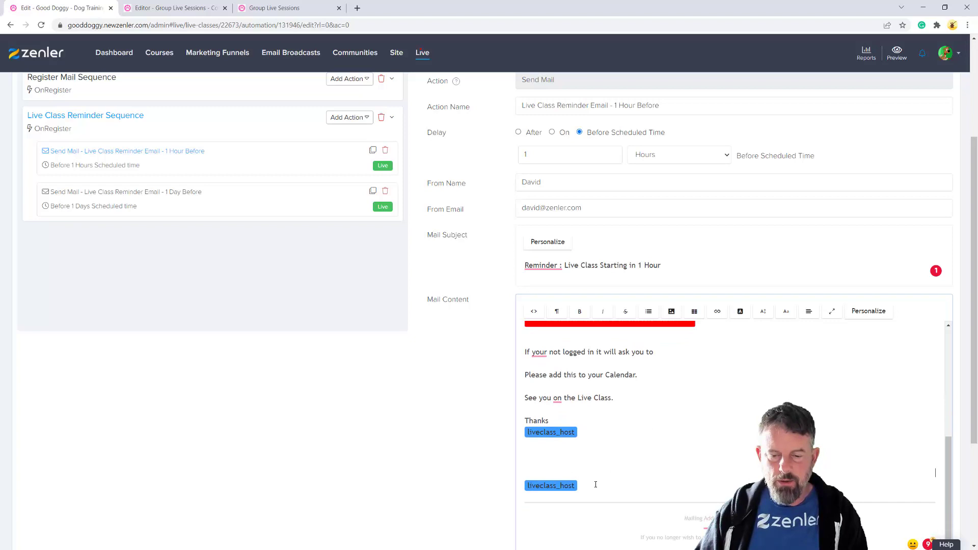
click(617, 490)
key(BackSpace)
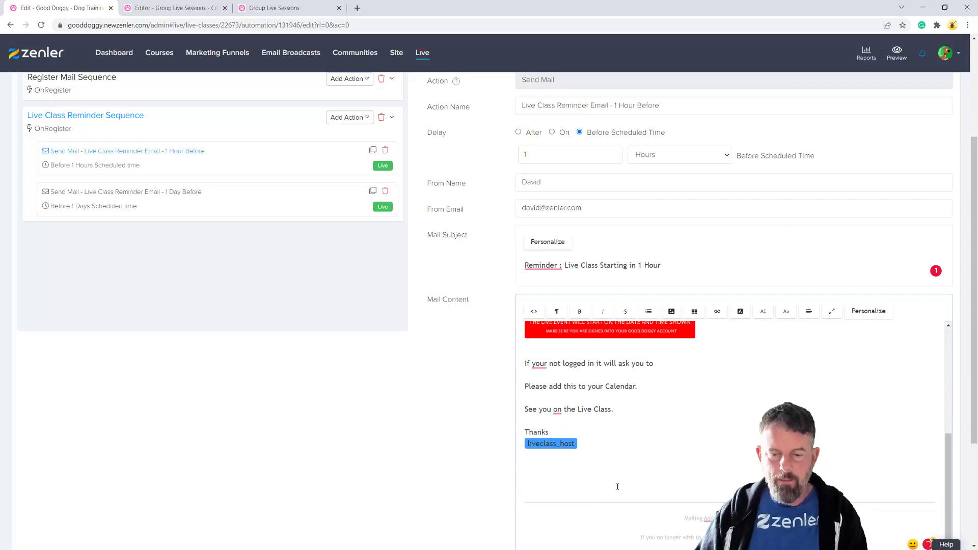
key(BackSpace)
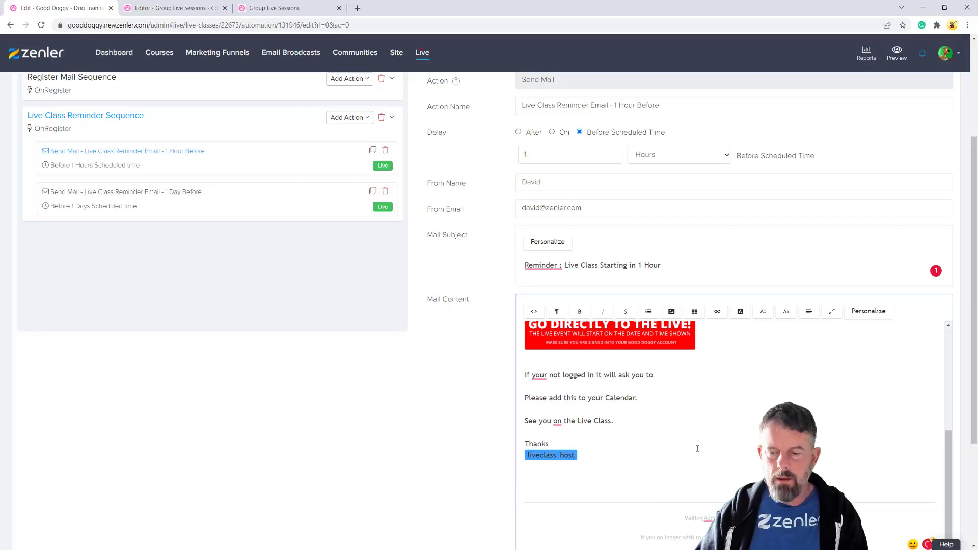
scroll(697, 448, down, 4)
scroll(697, 448, up, 5)
scroll(697, 449, down, 2)
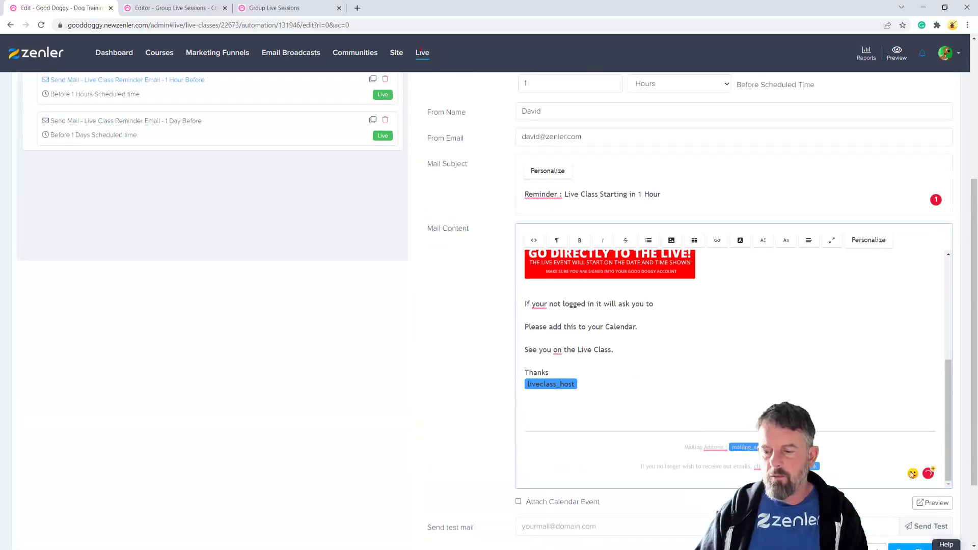
Preview the rendered 1 Hour Before reminder email, then close the preview
click(931, 503)
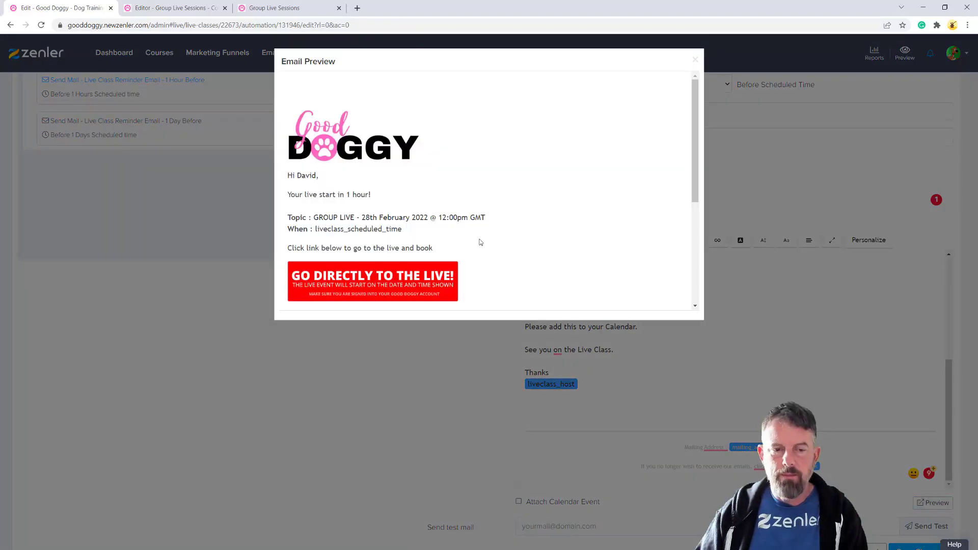
scroll(531, 227, down, 4)
scroll(533, 227, up, 4)
click(694, 61)
scroll(693, 168, up, 4)
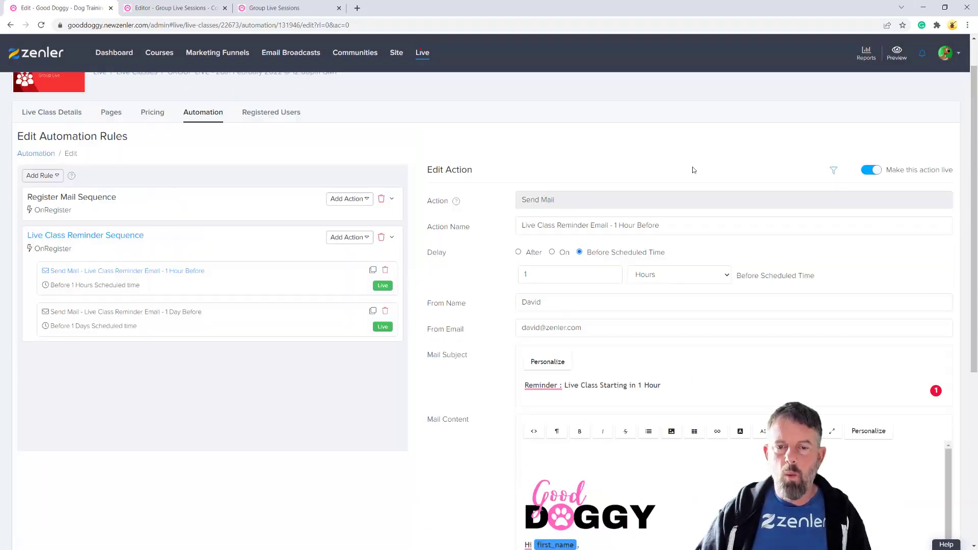
Decline leaving unsaved, save the 1 Hour Before reminder, and open the 1 Day Before email
click(109, 320)
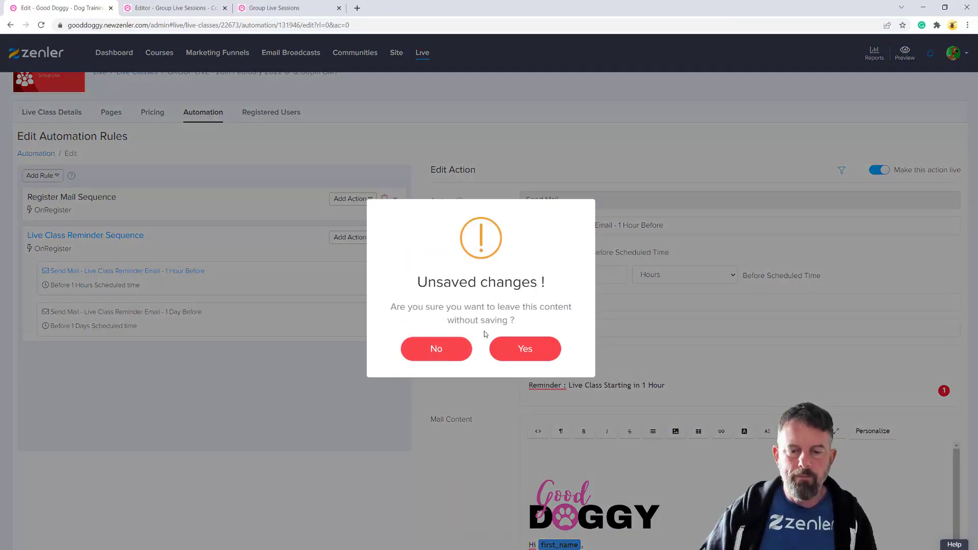
click(435, 352)
scroll(867, 360, down, 10)
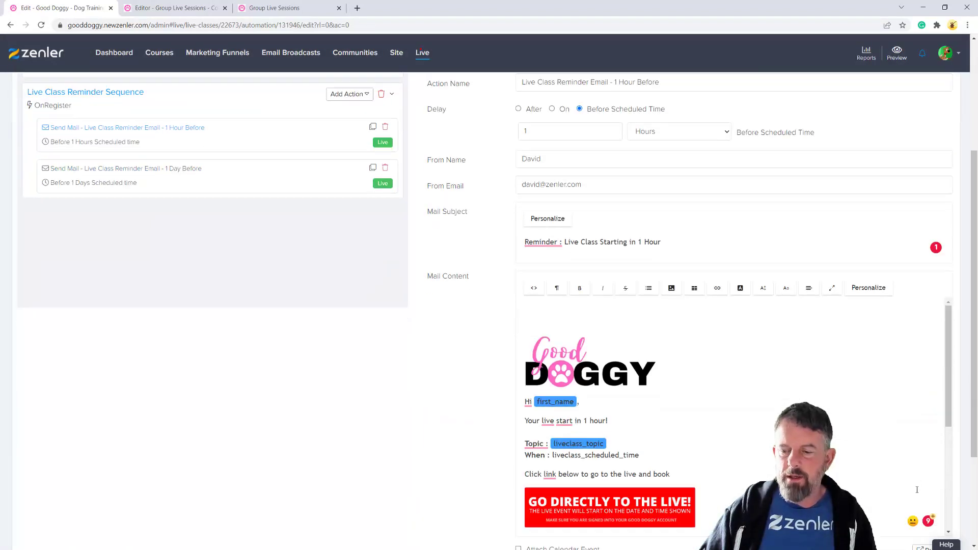
scroll(892, 536, down, 3)
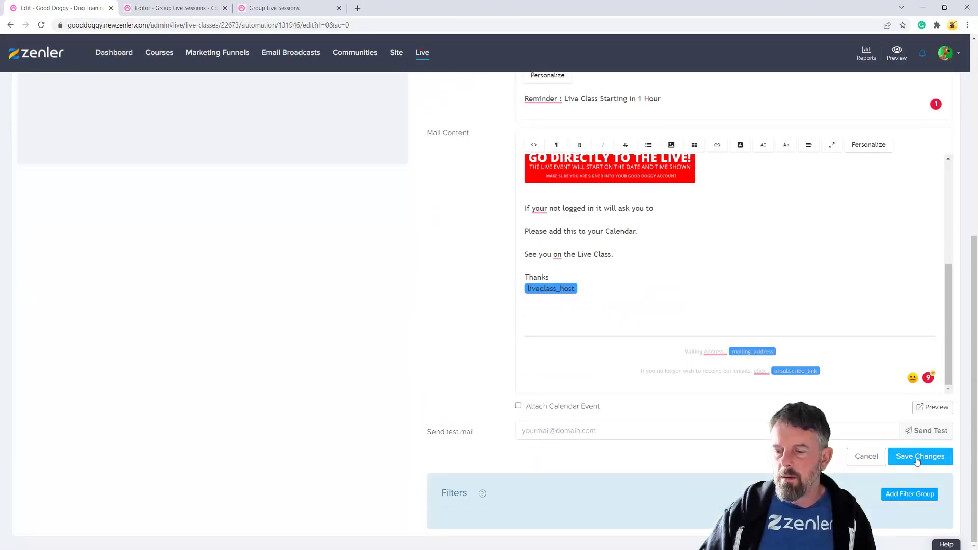
click(920, 456)
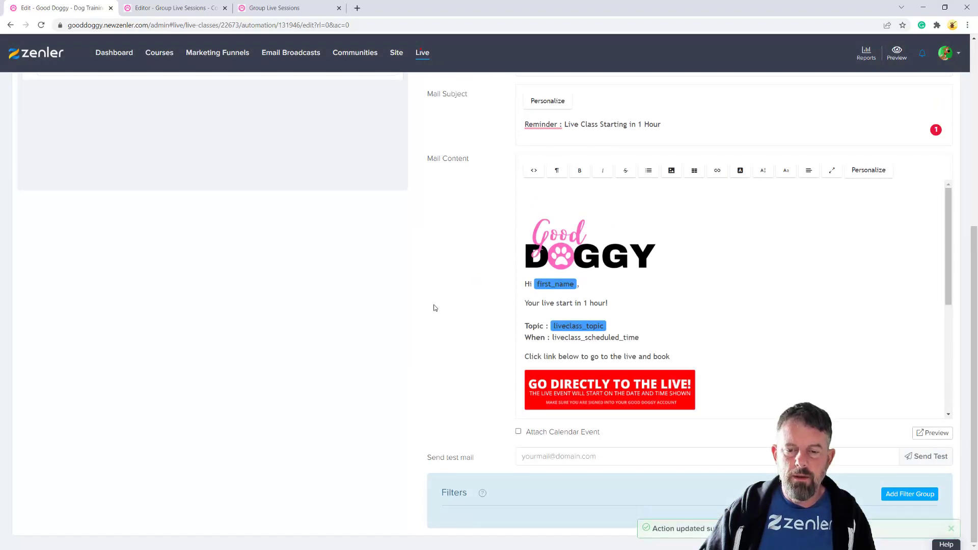
click(151, 242)
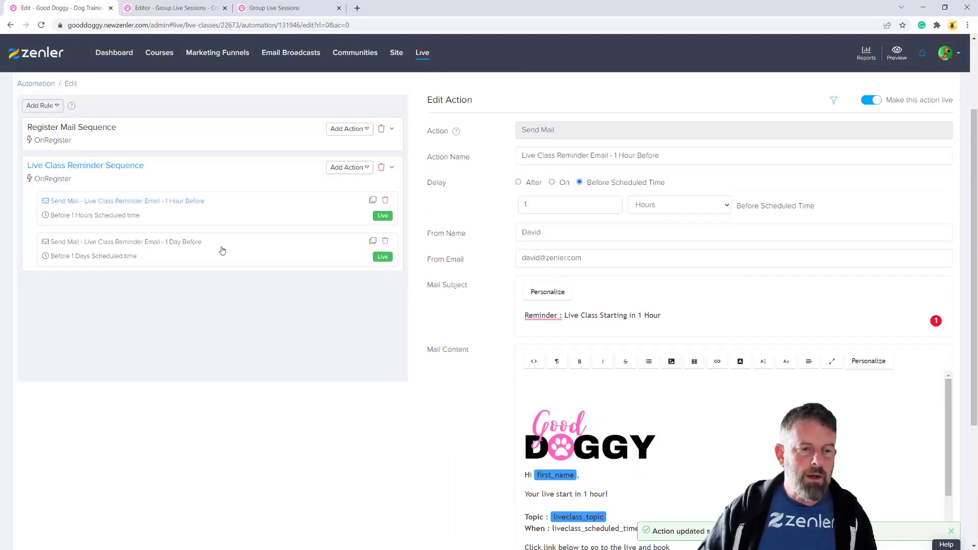
Replace the 1 Day Before body with the branded email and delete the empty paragraph before the logo
drag(586, 495, 522, 381)
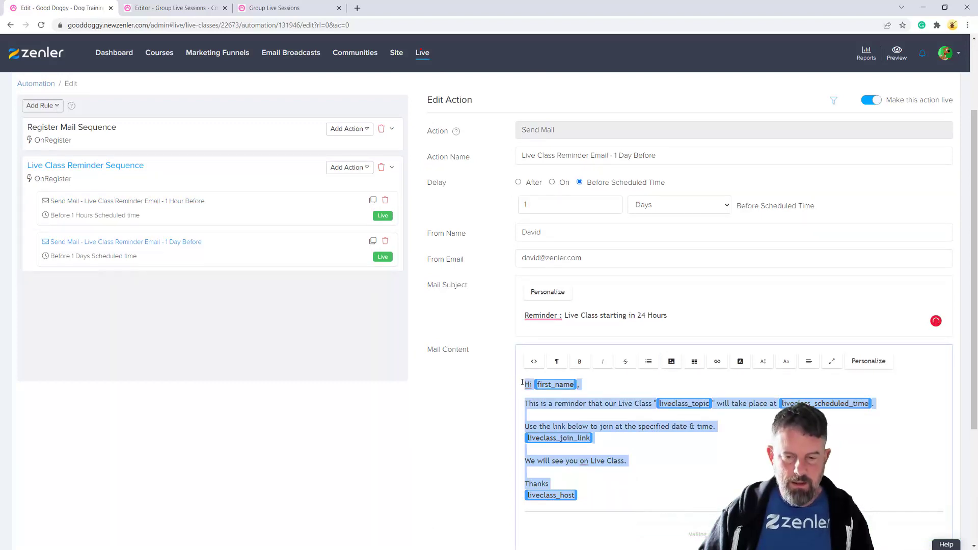
key(ctrl+v)
click(544, 407)
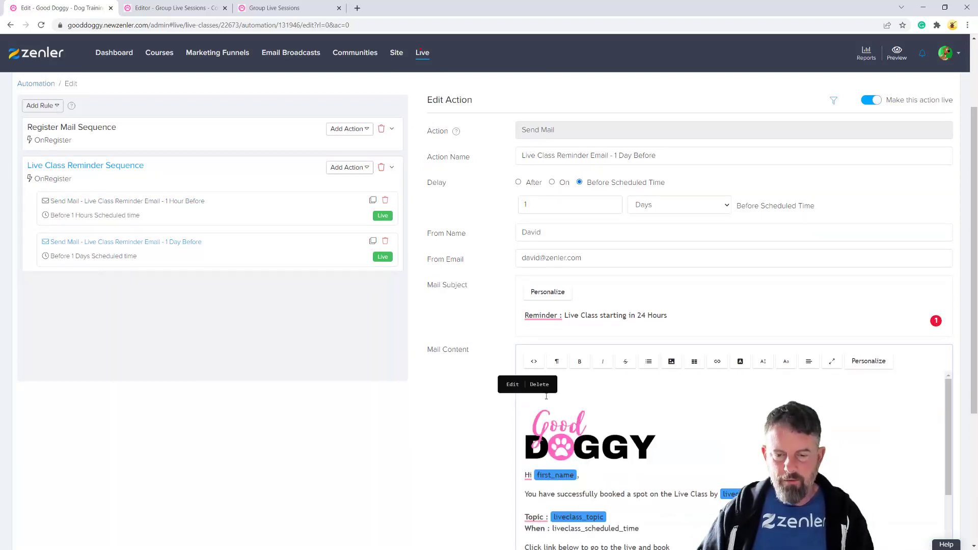
click(579, 444)
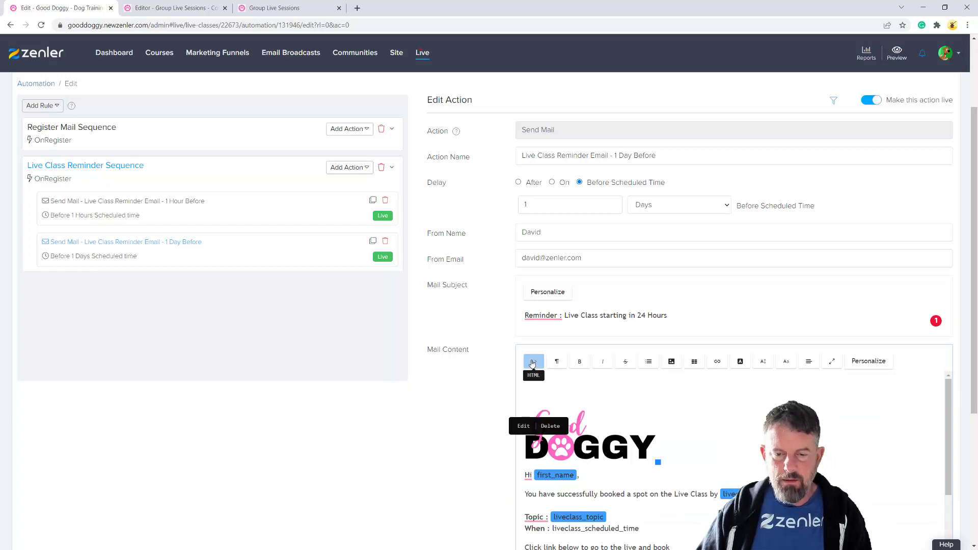
click(533, 362)
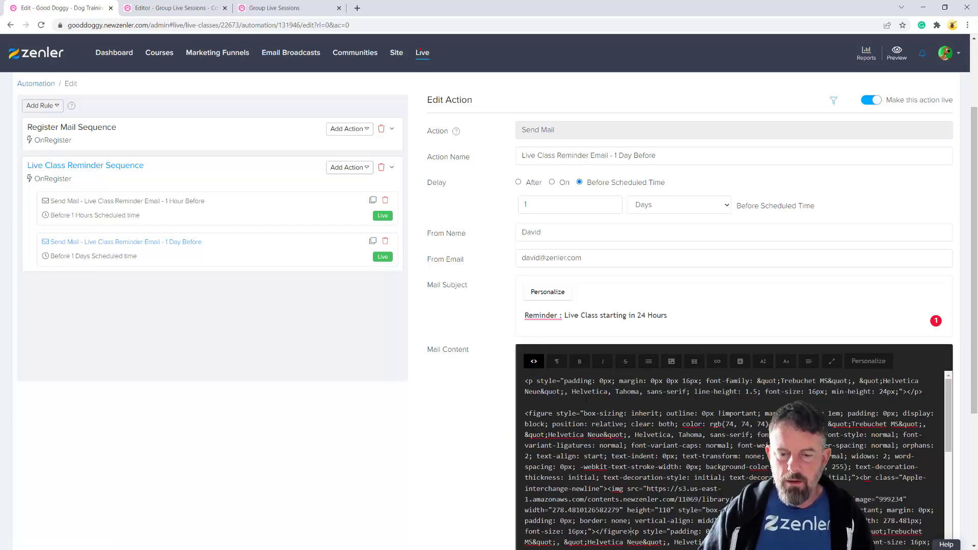
key(ctrl+shift+Home)
key(Delete)
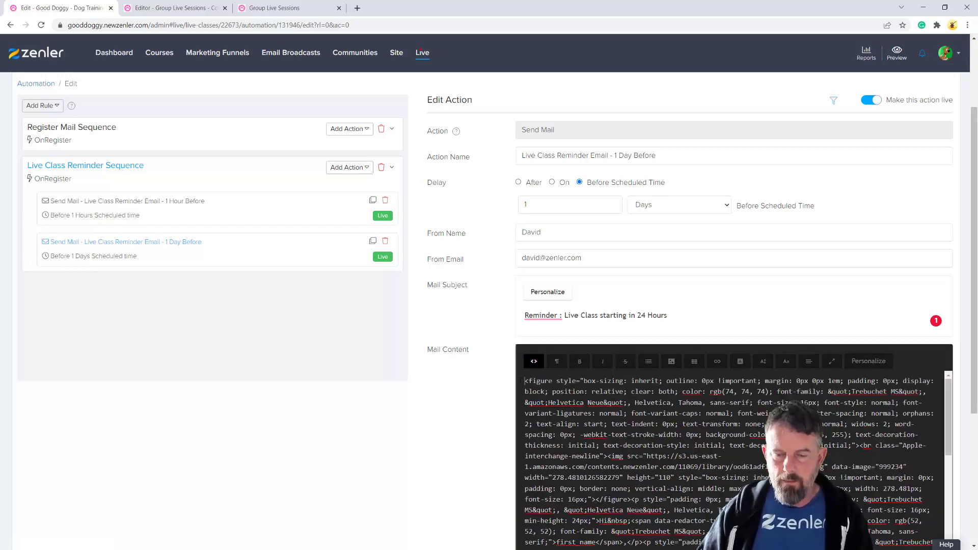
click(534, 361)
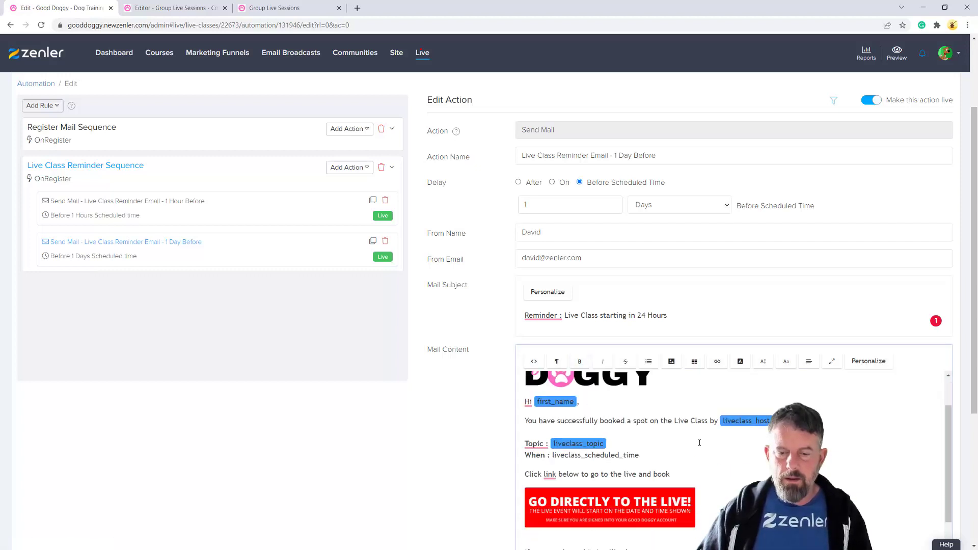
Start the new 'Liv…' body line and change the subject's 24 Hours to 15 minutes
drag(598, 427, 528, 429)
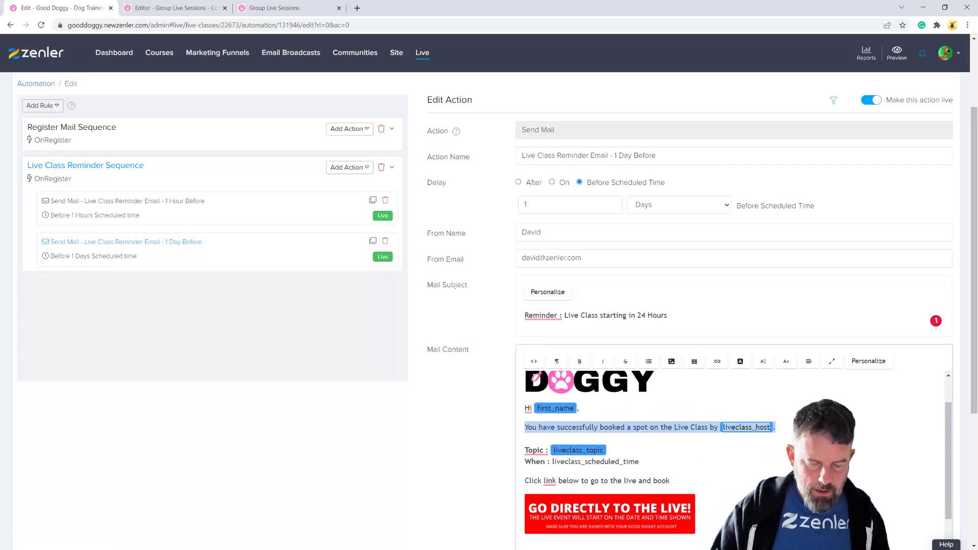
text(Live starts in 15 minutes!)
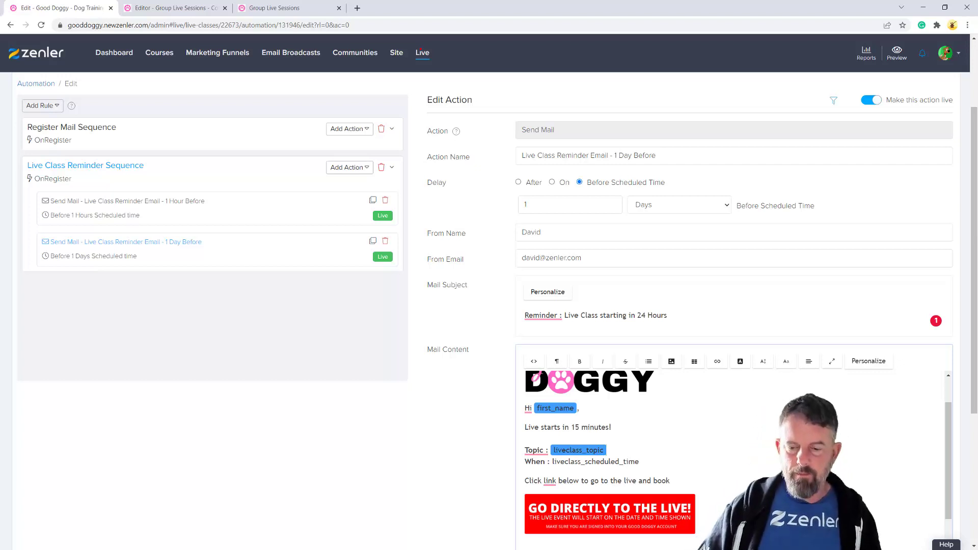
scroll(611, 448, down, 2)
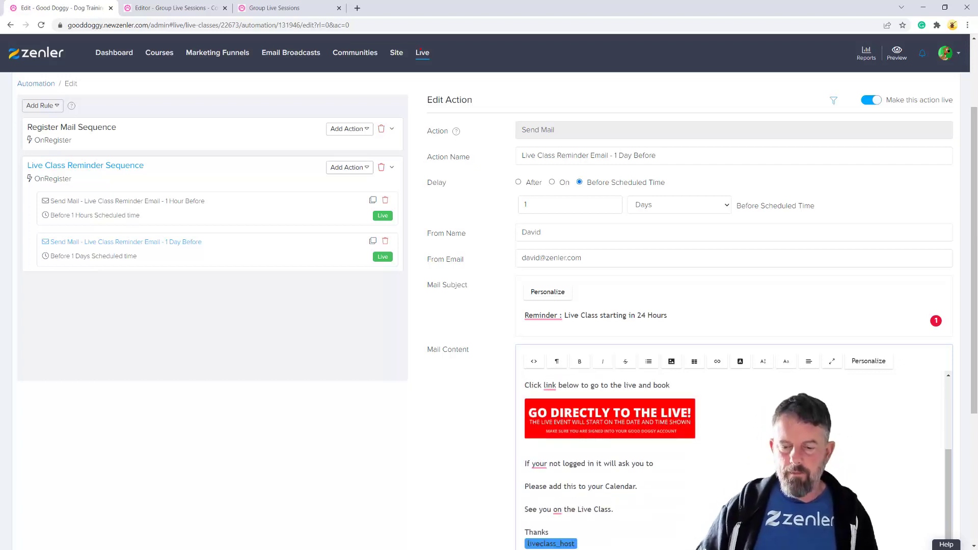
scroll(611, 448, up, 3)
drag(651, 316, 638, 316)
text(15 minutes)
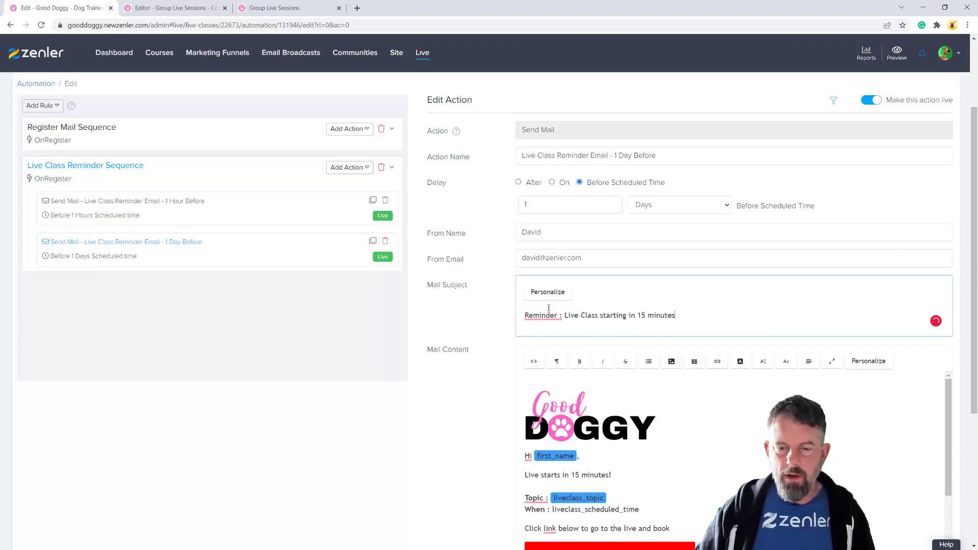
Set the reminder delay to 15 Minutes
click(690, 208)
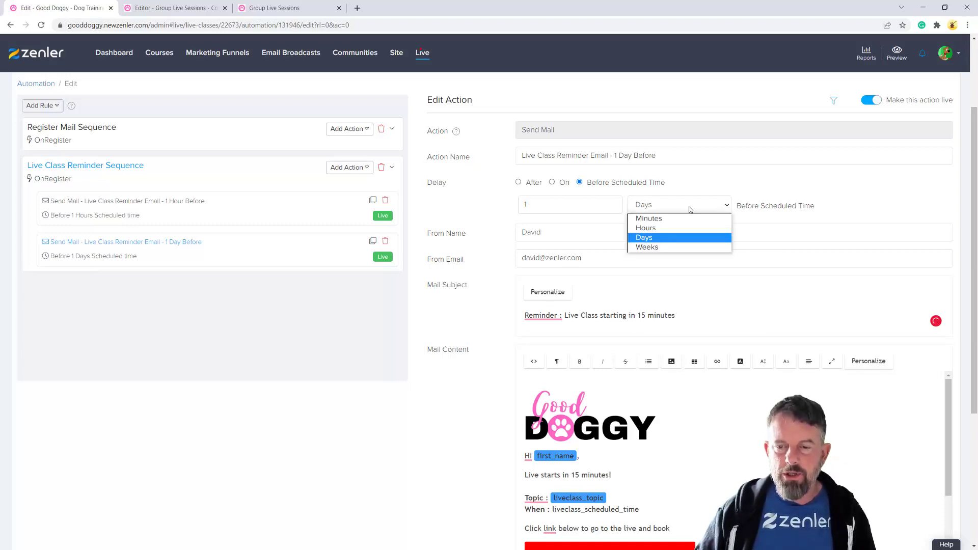
click(649, 218)
click(537, 208)
text(5)
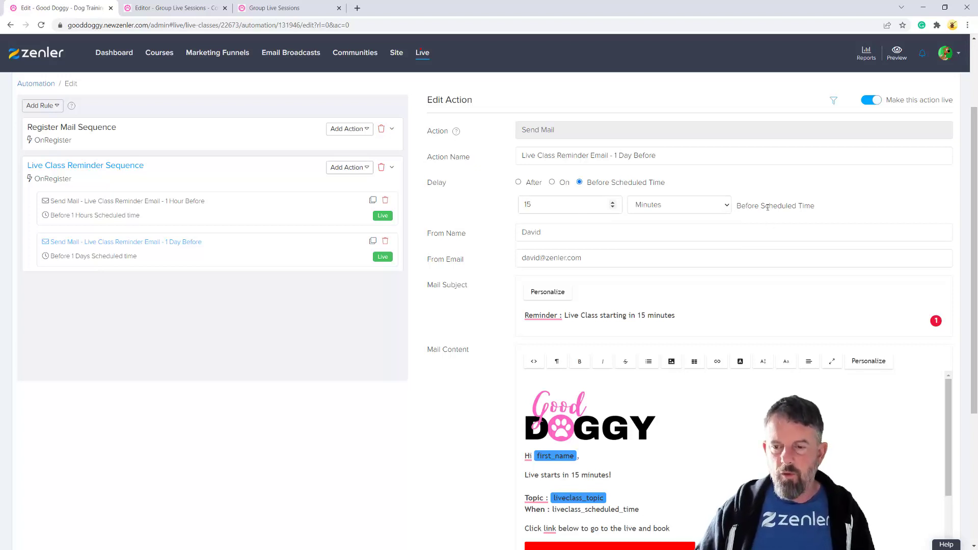
Clear blank lines and the stray tag under the host signature, save, and apply to existing registrants
scroll(721, 464, down, 8)
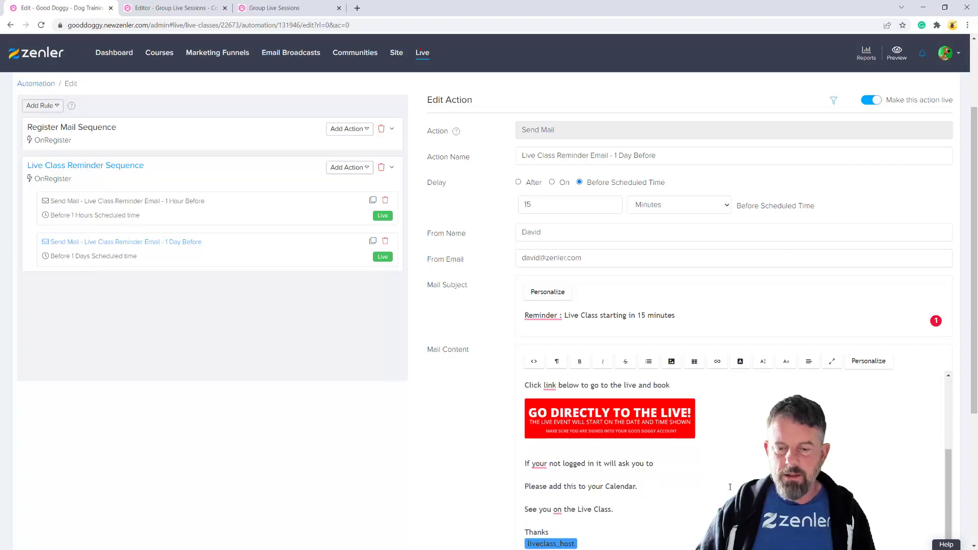
click(554, 456)
key(BackSpace)
key(BackSpace)
key(BackSpace)
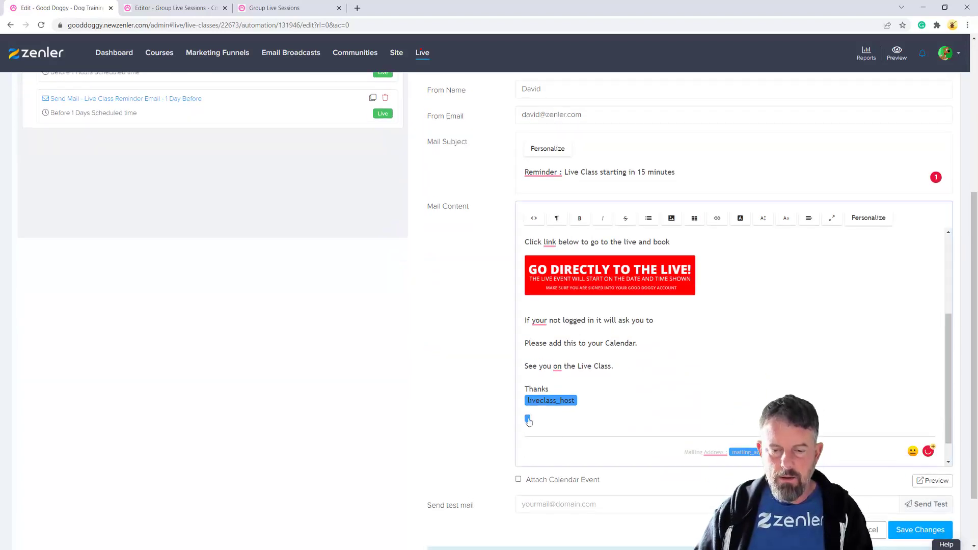
key(BackSpace)
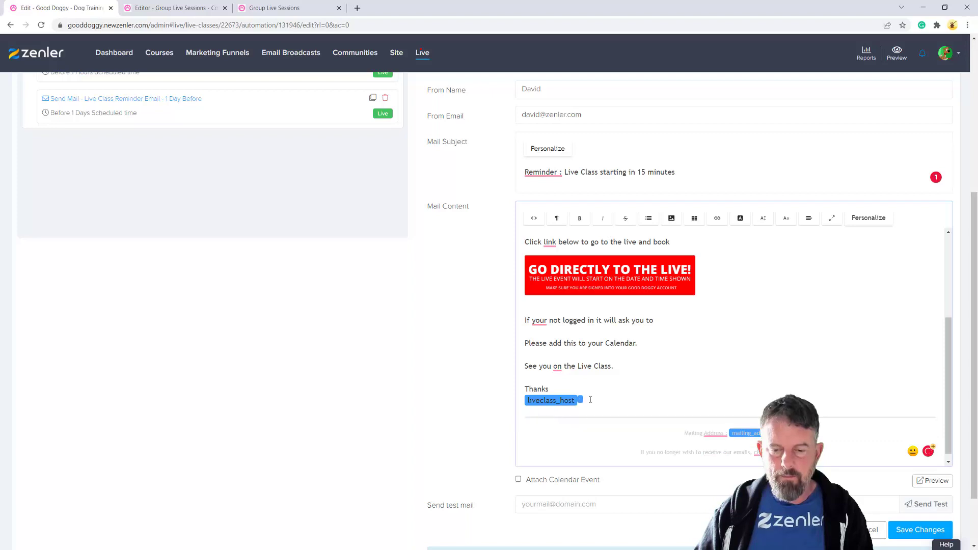
click(580, 403)
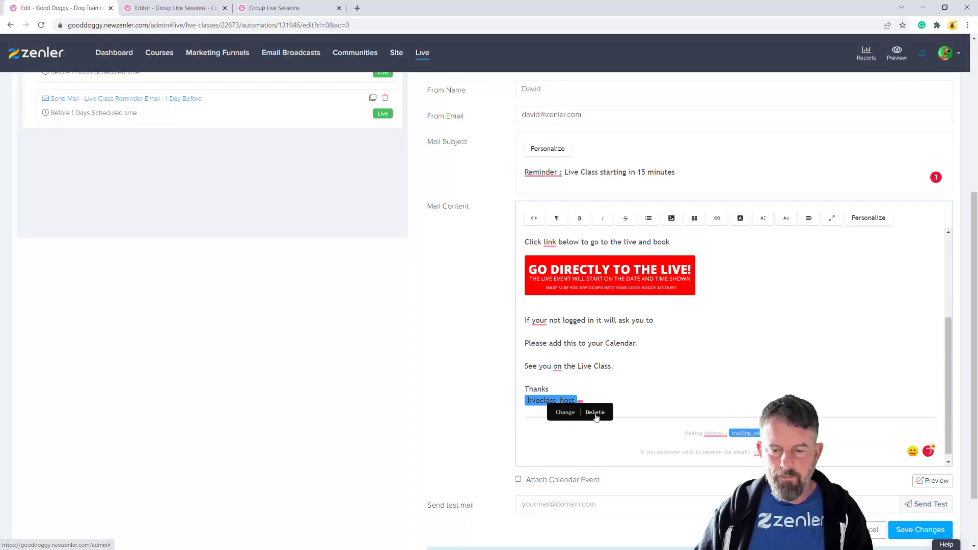
click(595, 411)
click(919, 530)
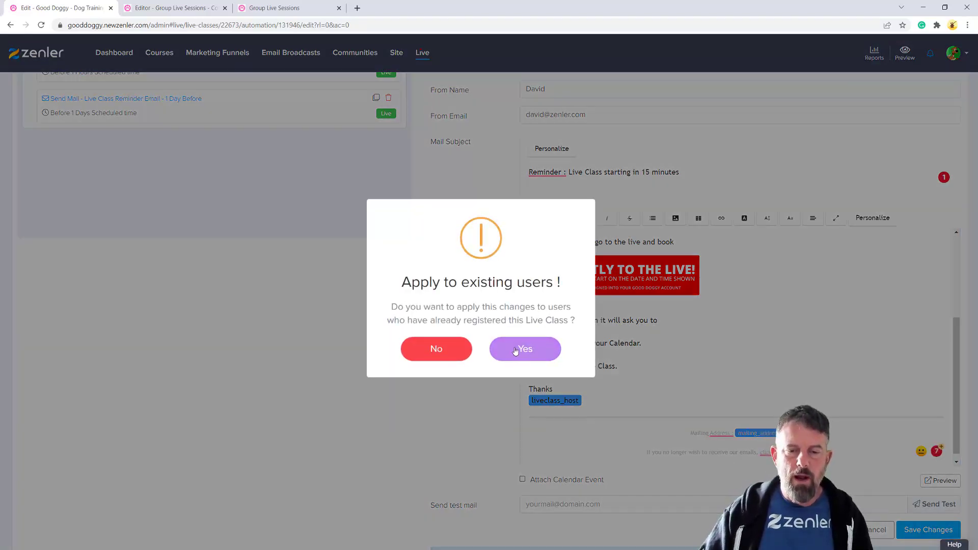
click(524, 347)
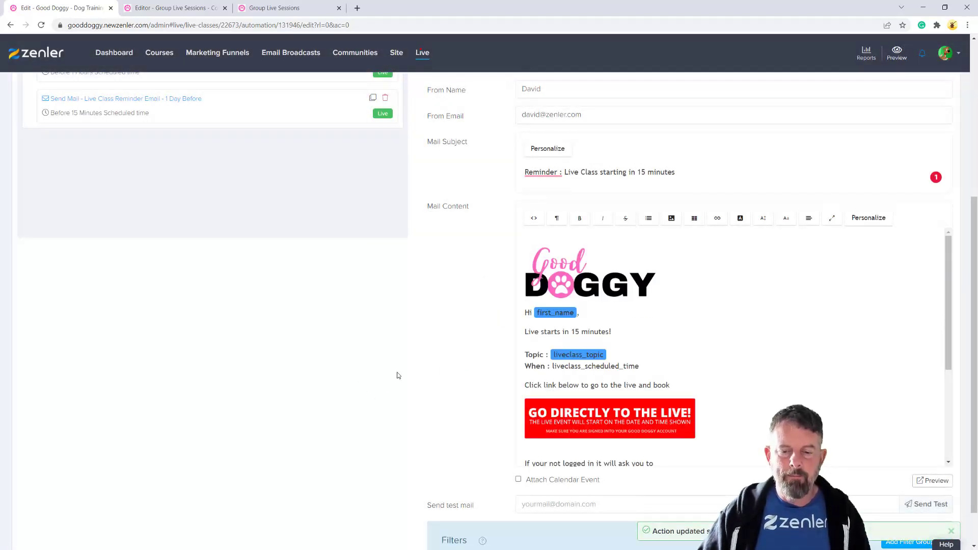
Replace the When line's plain time text with the liveclass_scheduled_time merge tag
scroll(395, 375, up, 5)
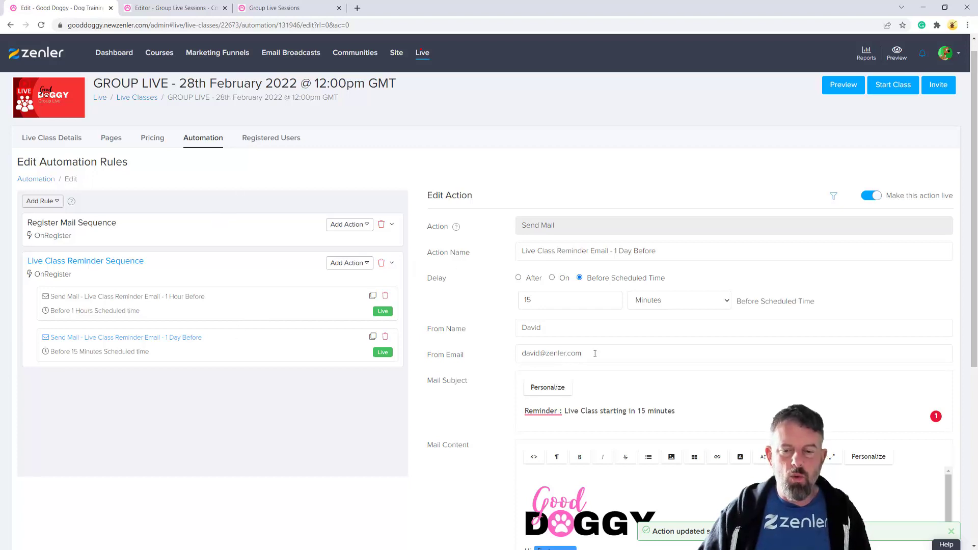
scroll(239, 331, down, 5)
drag(651, 313, 562, 320)
click(598, 317)
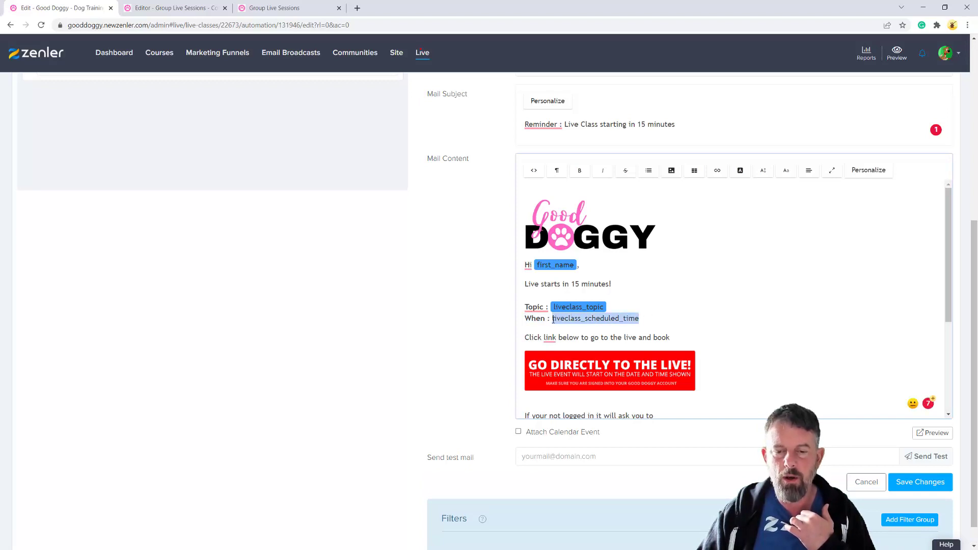
click(870, 172)
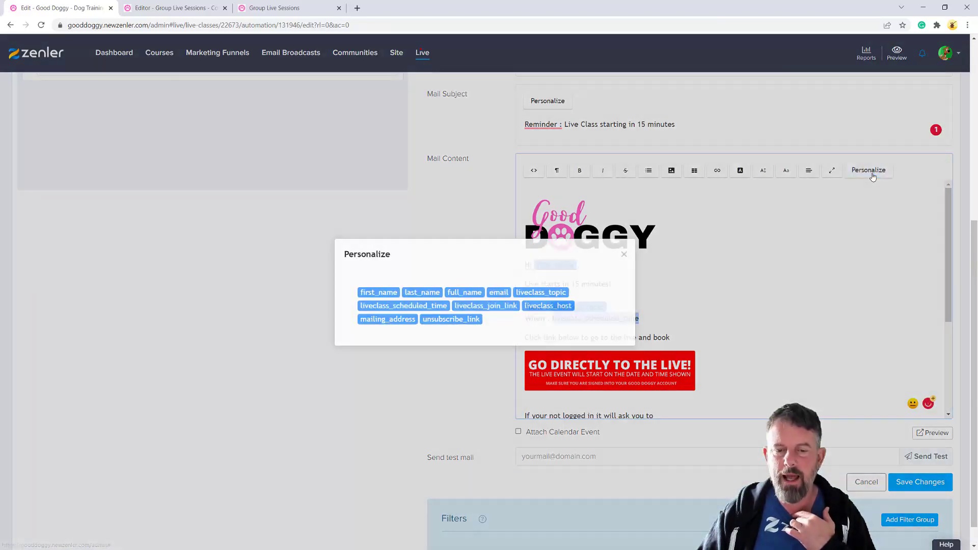
click(433, 306)
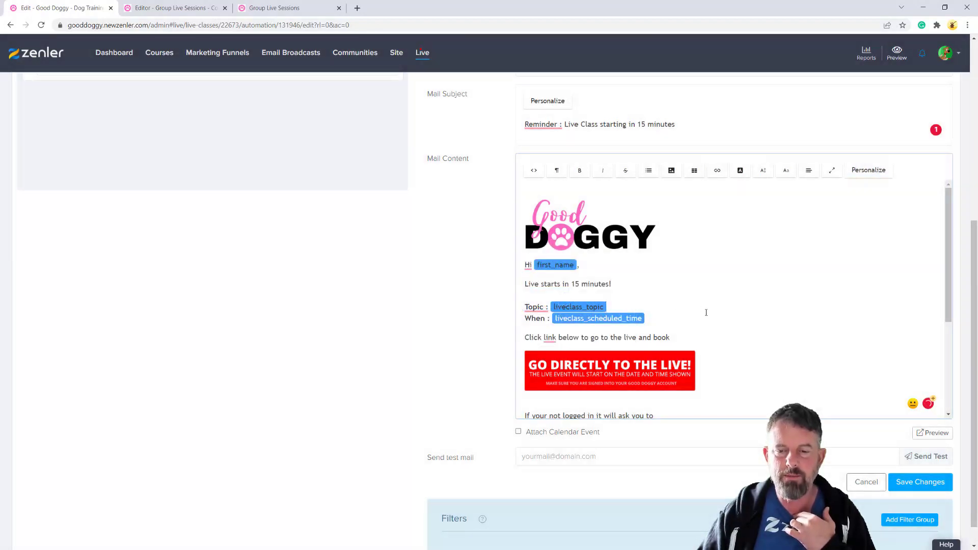
Reopen and close the merge tag list, then switch to the course page editor
click(866, 171)
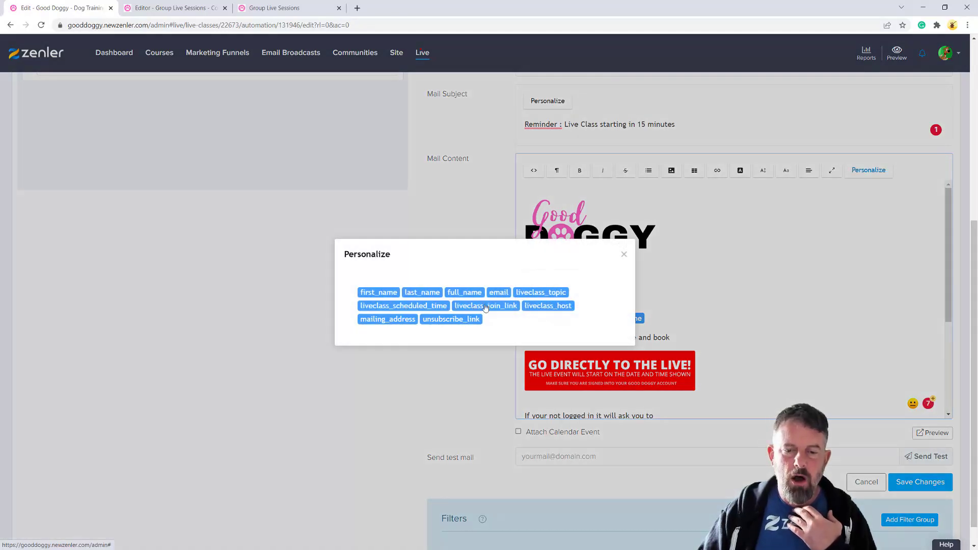
click(759, 297)
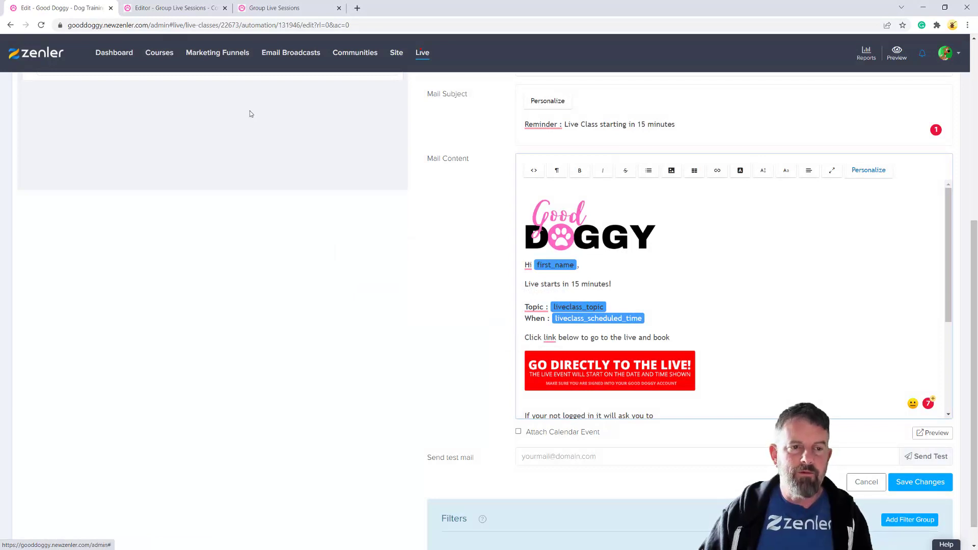
click(188, 10)
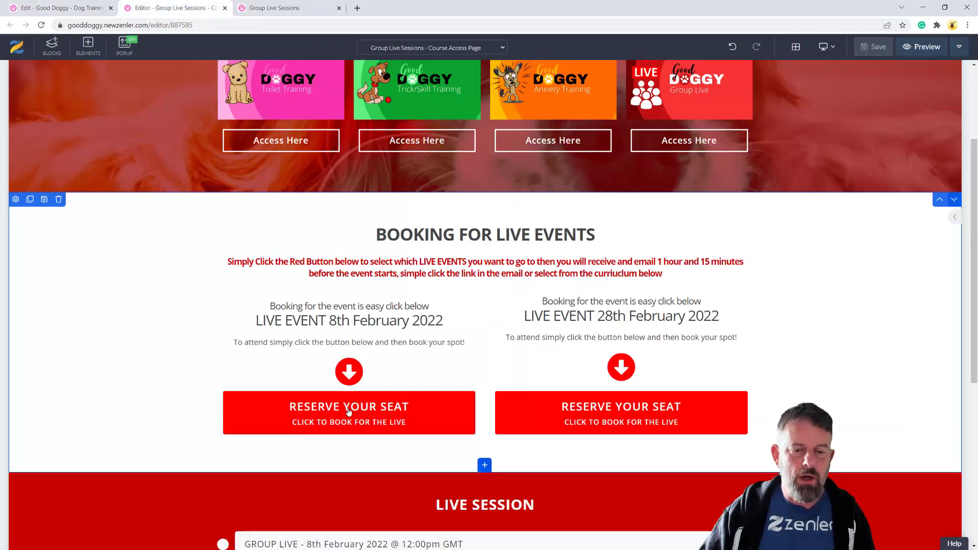
Check that Reserve Your Seat on Group Live Sessions opens the 28th February live class page
click(283, 8)
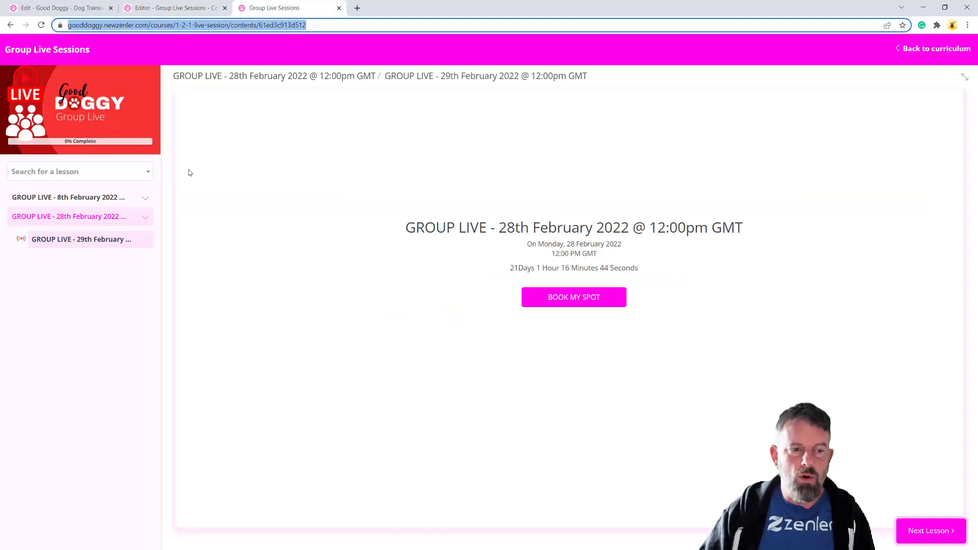
click(11, 26)
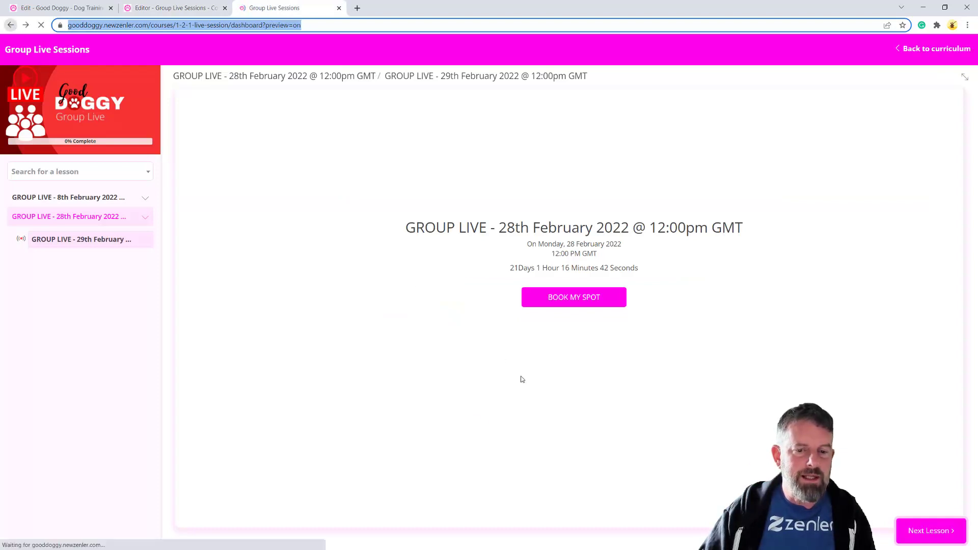
click(580, 224)
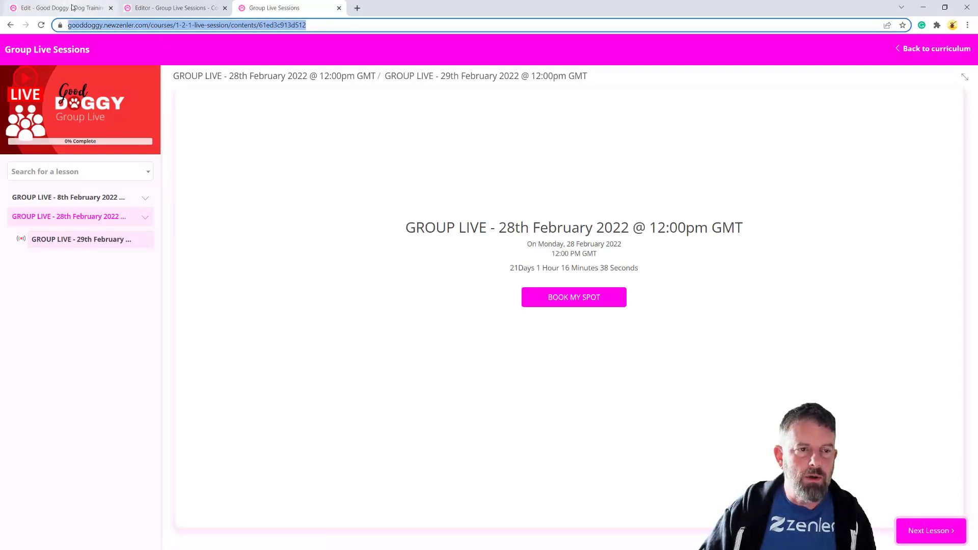
Return to the email automation editor and scroll back to the top of the rules
click(67, 8)
scroll(401, 335, up, 5)
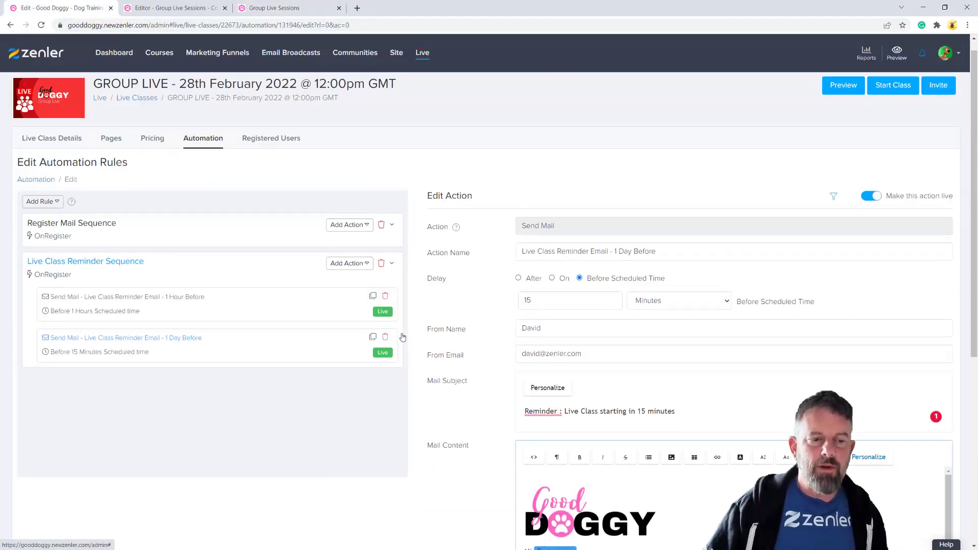
scroll(410, 331, up, 1)
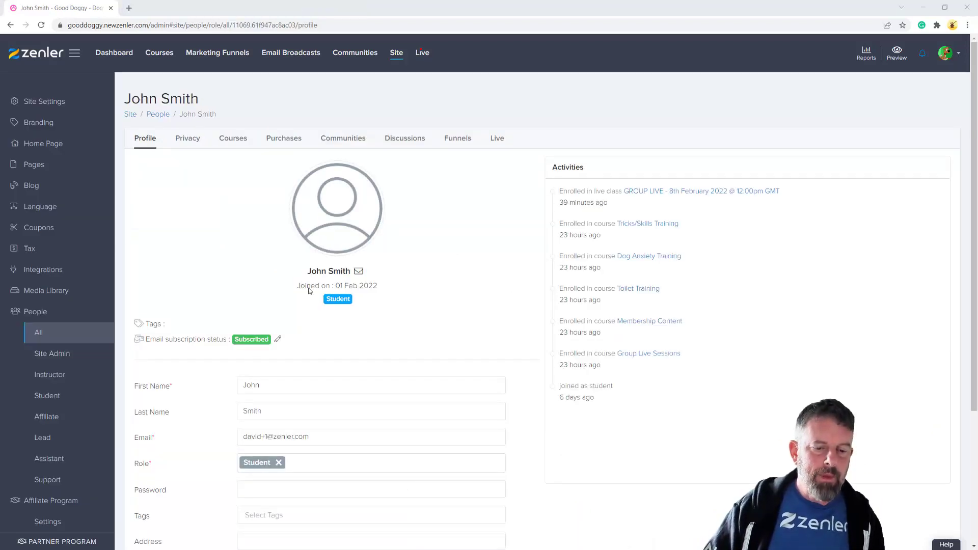
Show the student's Courses tab and point out the Group Live Sessions enrollment
click(233, 138)
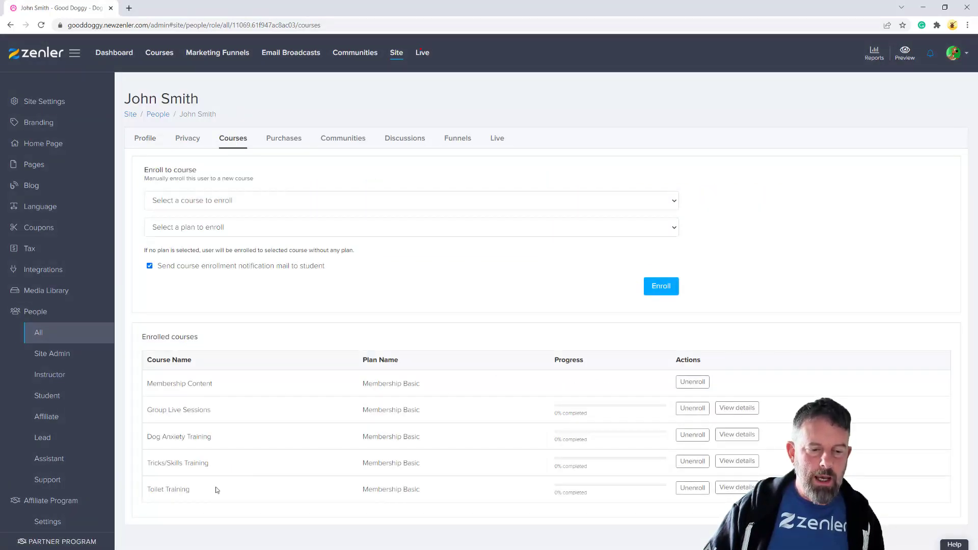
drag(147, 409, 220, 412)
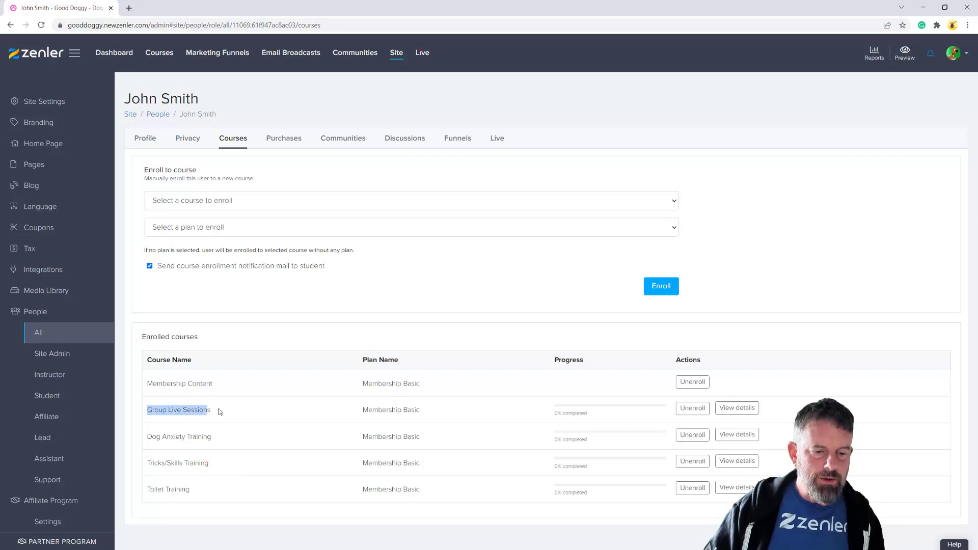
click(251, 412)
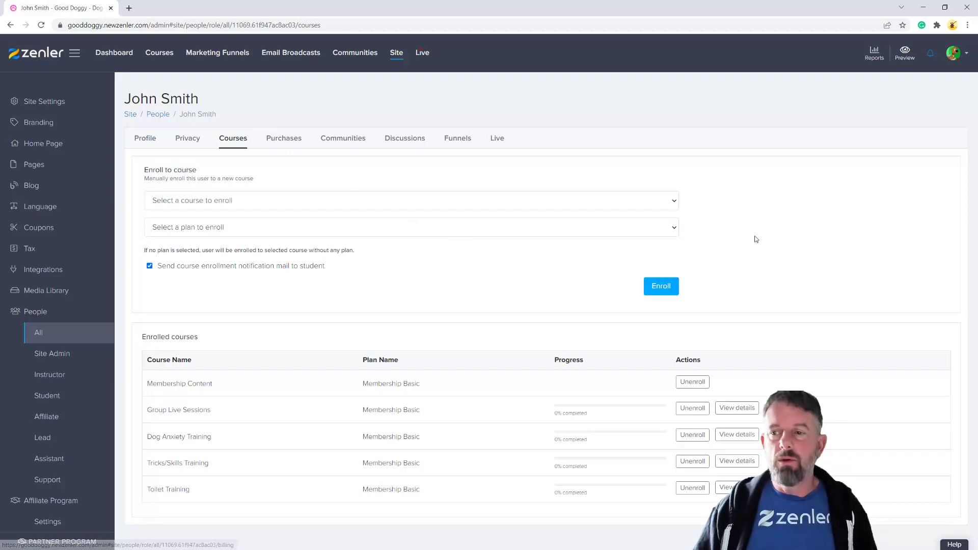
click(967, 26)
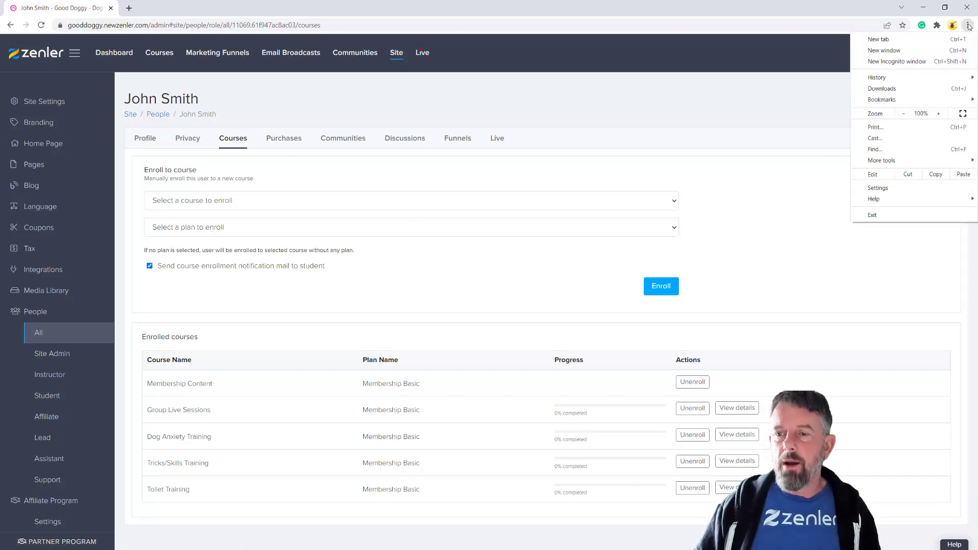
In a new incognito window, go to the Good Doggy site and log in as the test student
click(899, 63)
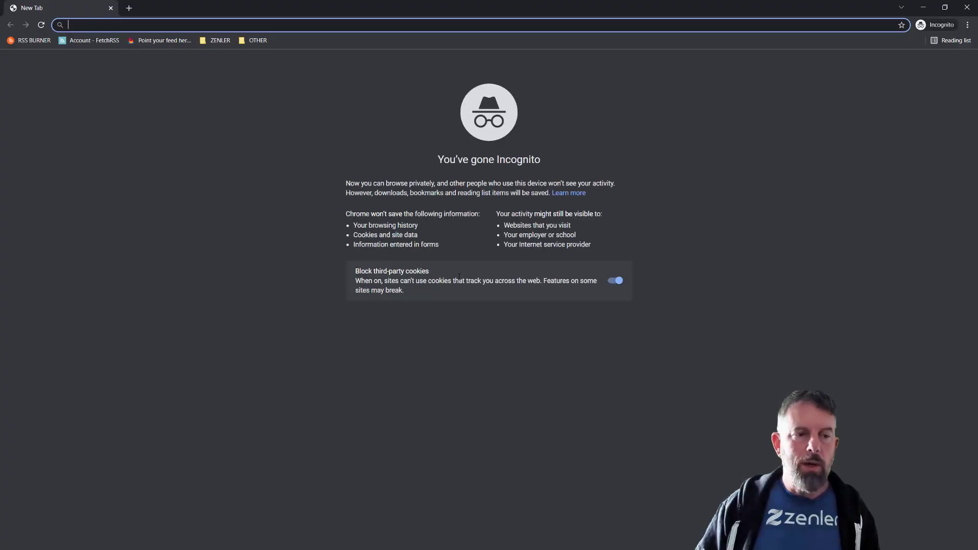
text(gooddoggy.newzenler.com)
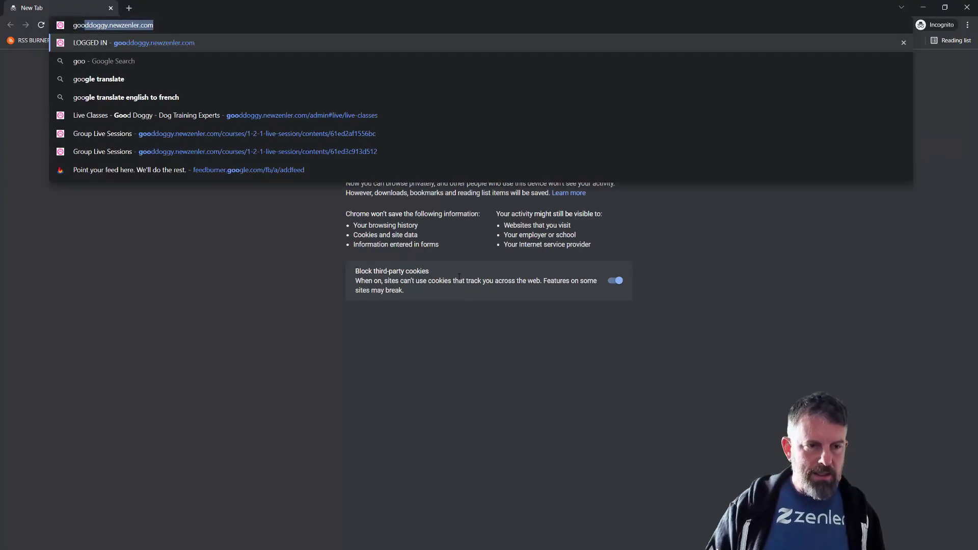
click(148, 44)
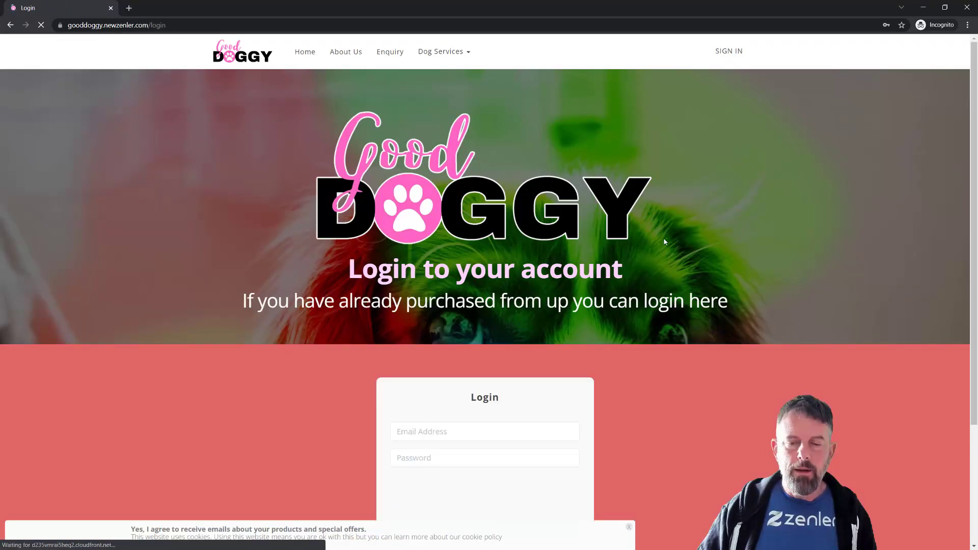
scroll(788, 334, down, 3)
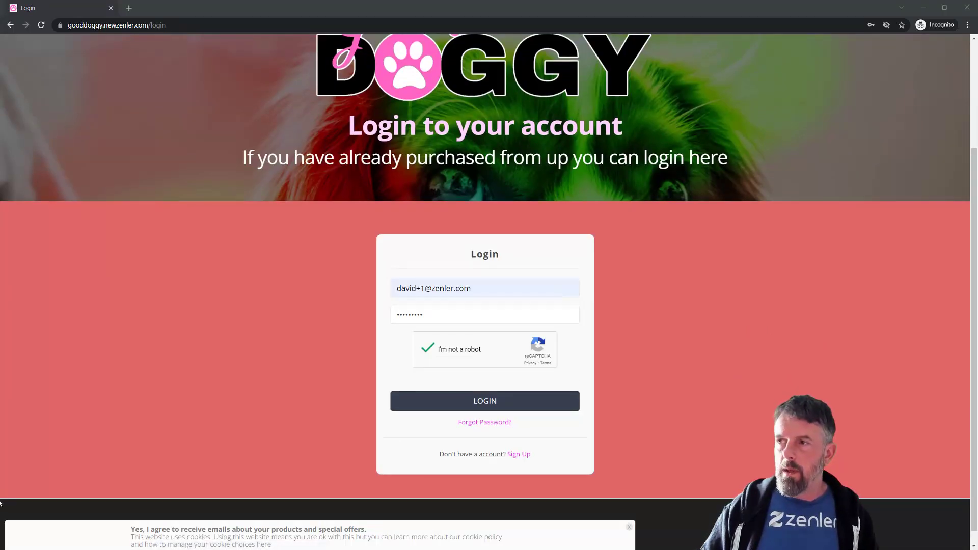
click(493, 401)
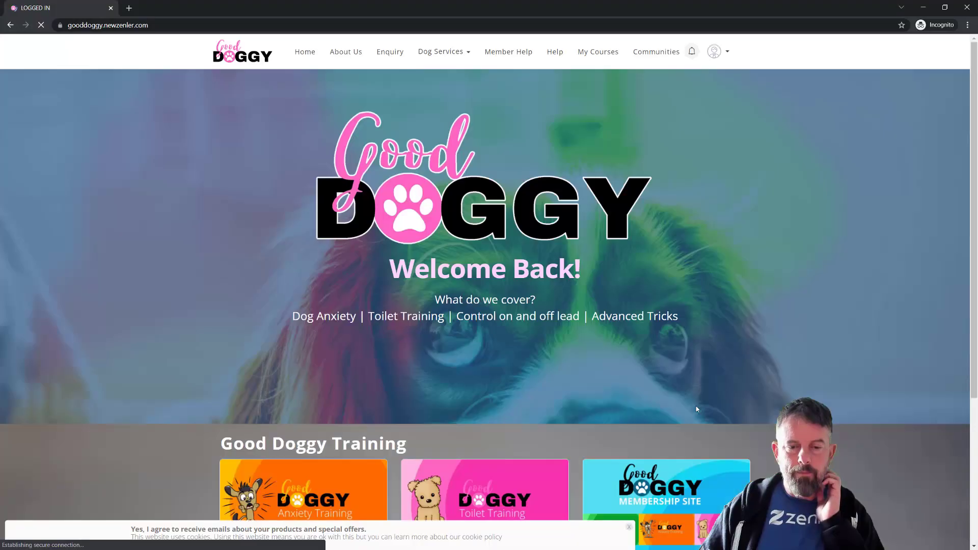
From My Courses, open Group Live Sessions and scroll to its 8th and 28th February live events
click(601, 53)
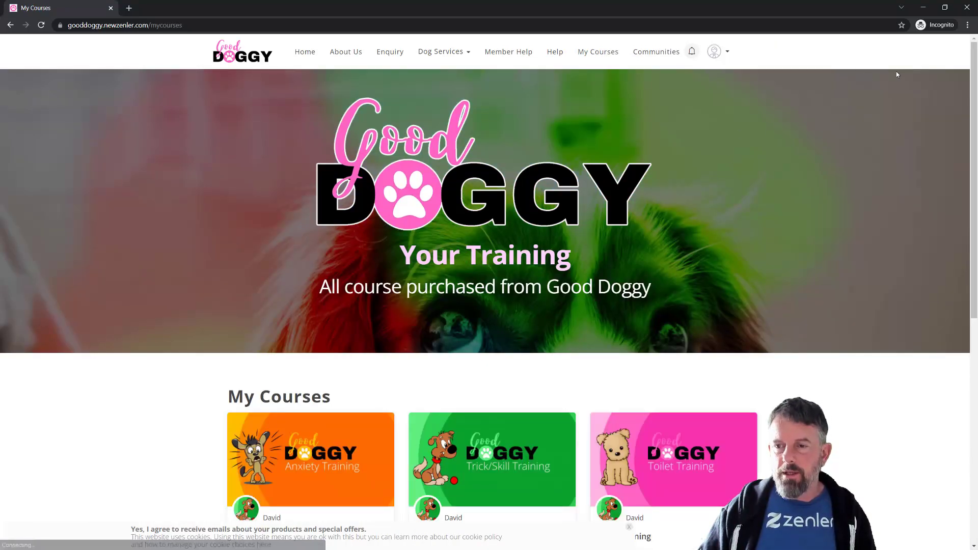
scroll(799, 168, down, 2)
scroll(799, 161, up, 2)
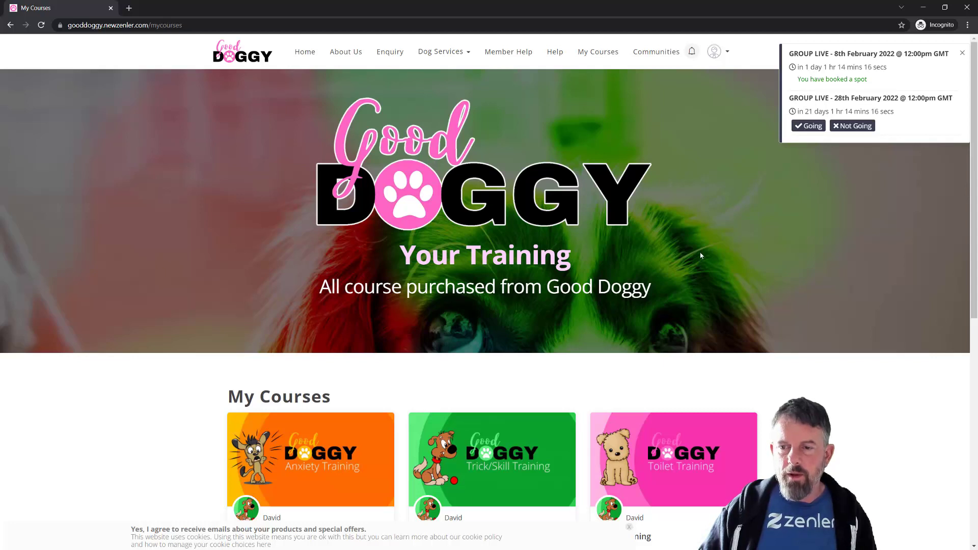
scroll(708, 261, down, 3)
click(339, 312)
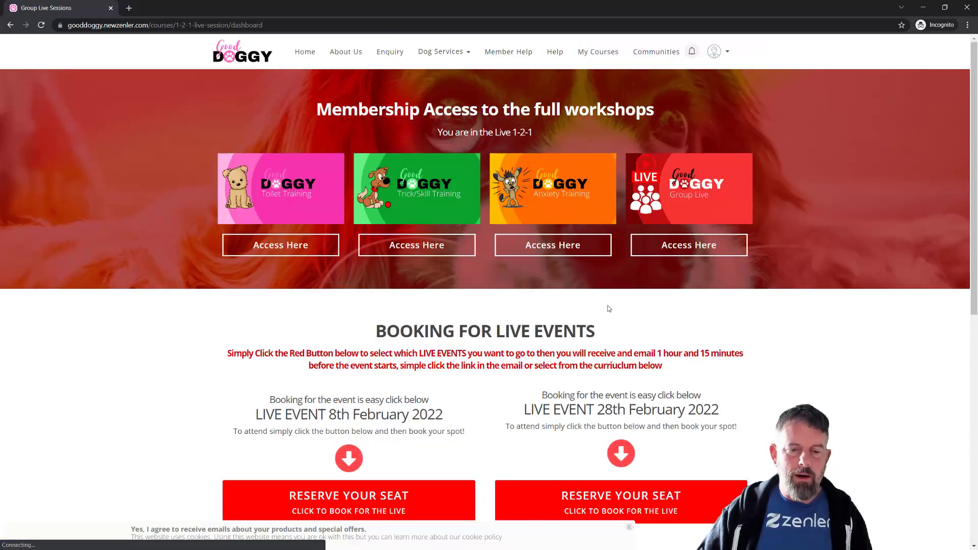
scroll(705, 282, down, 2)
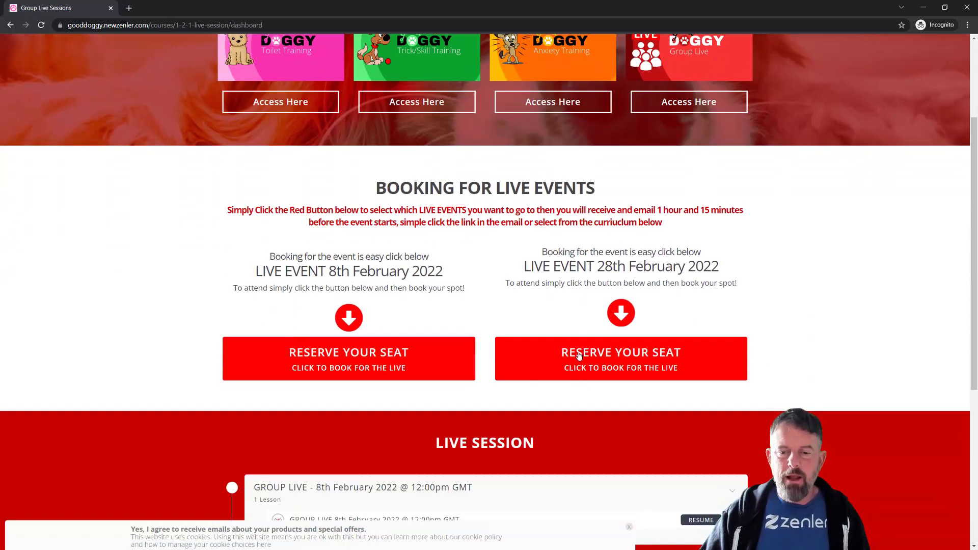
scroll(811, 333, down, 3)
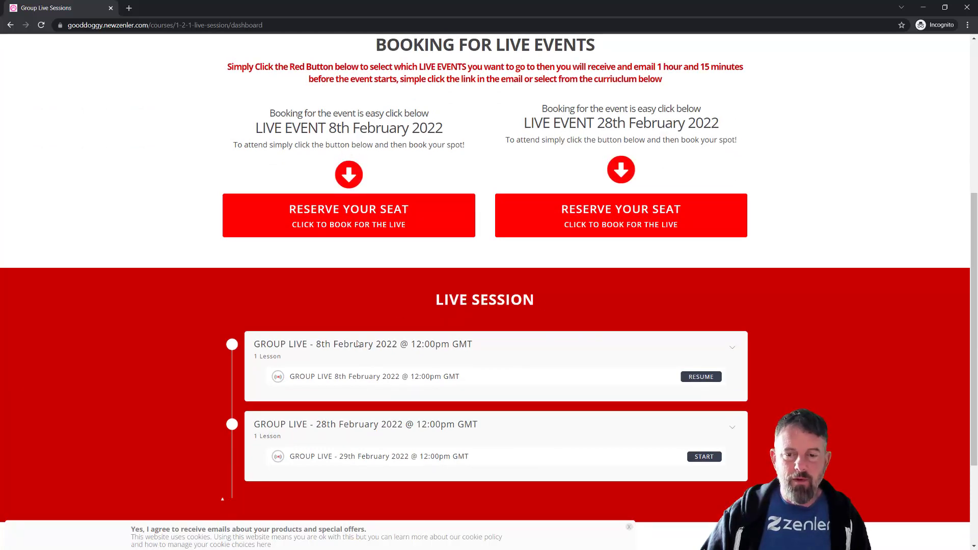
scroll(668, 312, up, 3)
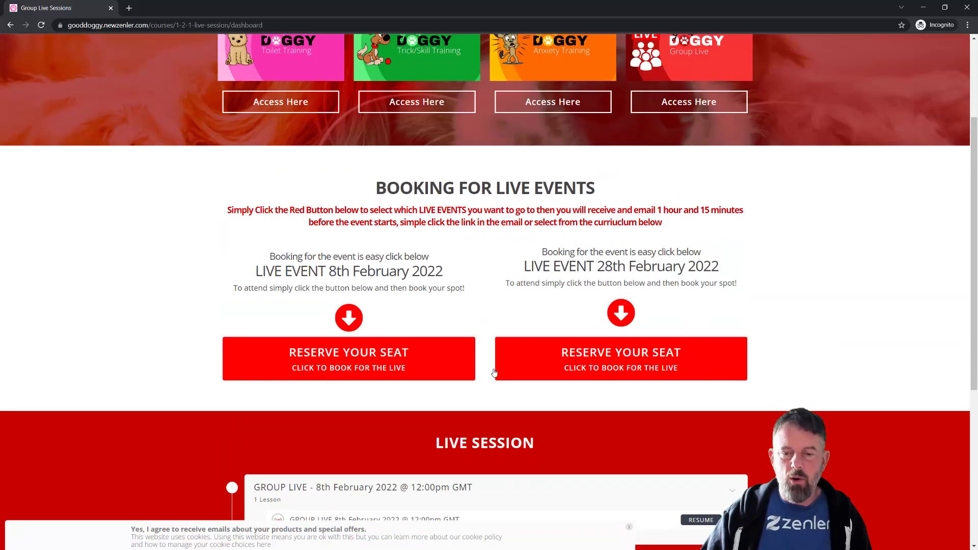
scroll(458, 417, up, 1)
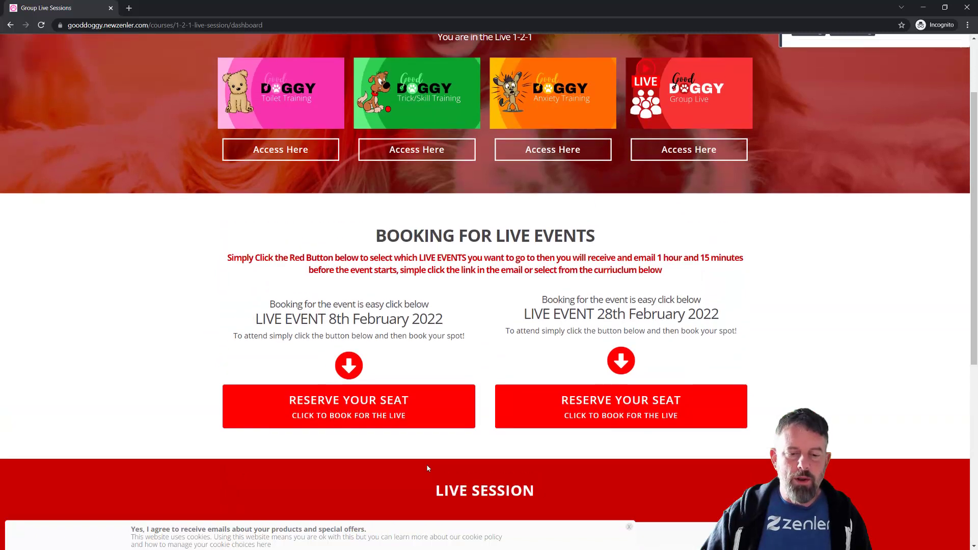
Book a spot in the 28th February live class and point out the booking confirmation
click(617, 407)
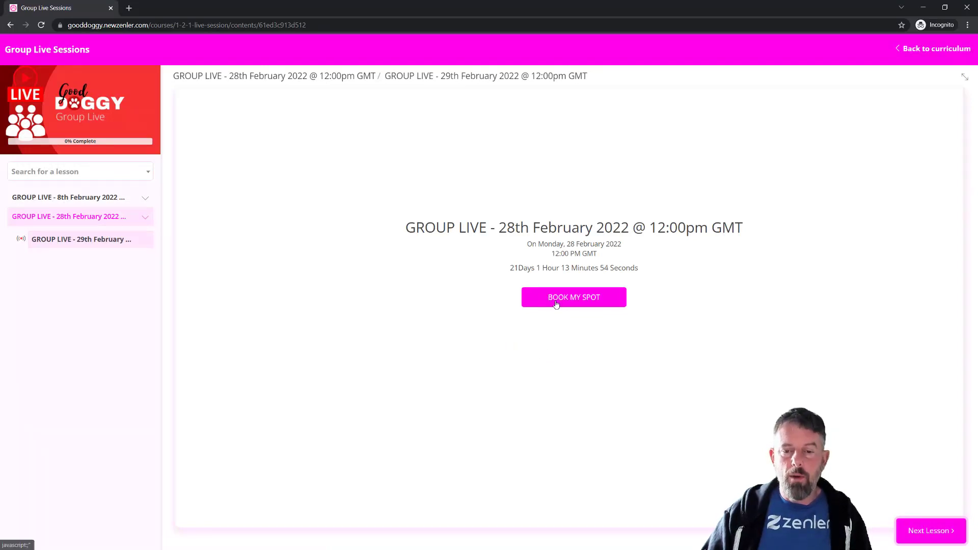
click(581, 301)
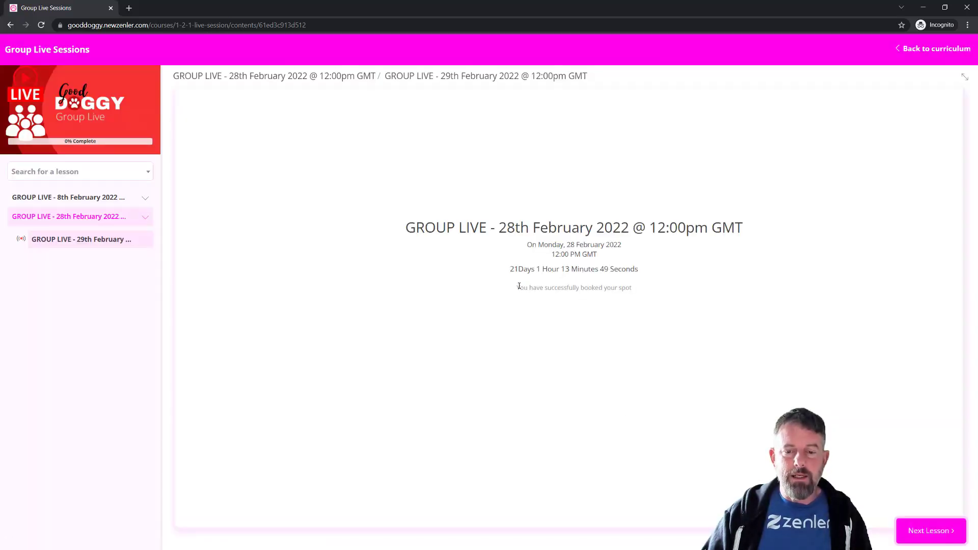
drag(519, 286, 684, 291)
click(615, 383)
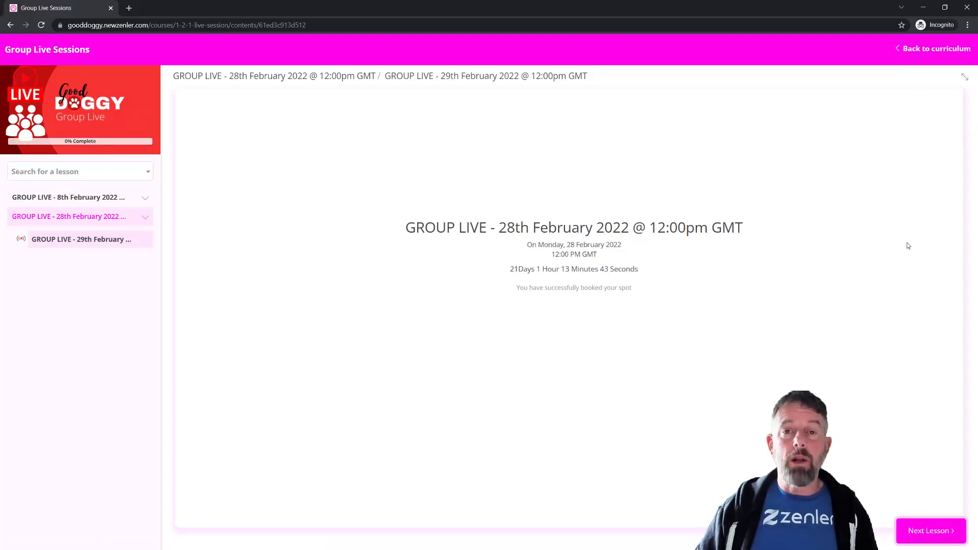
Return to the course dashboard and log the student out of the site
click(910, 49)
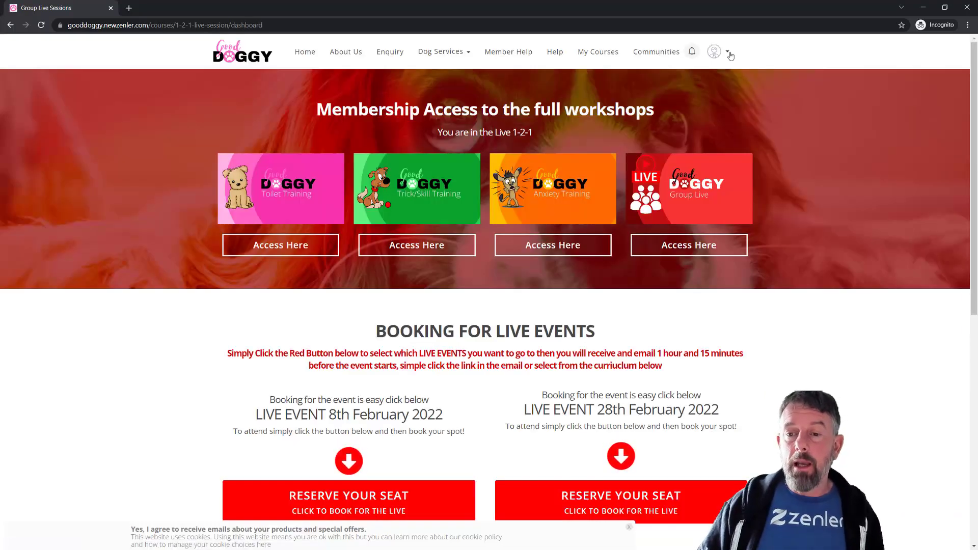
click(728, 53)
click(665, 107)
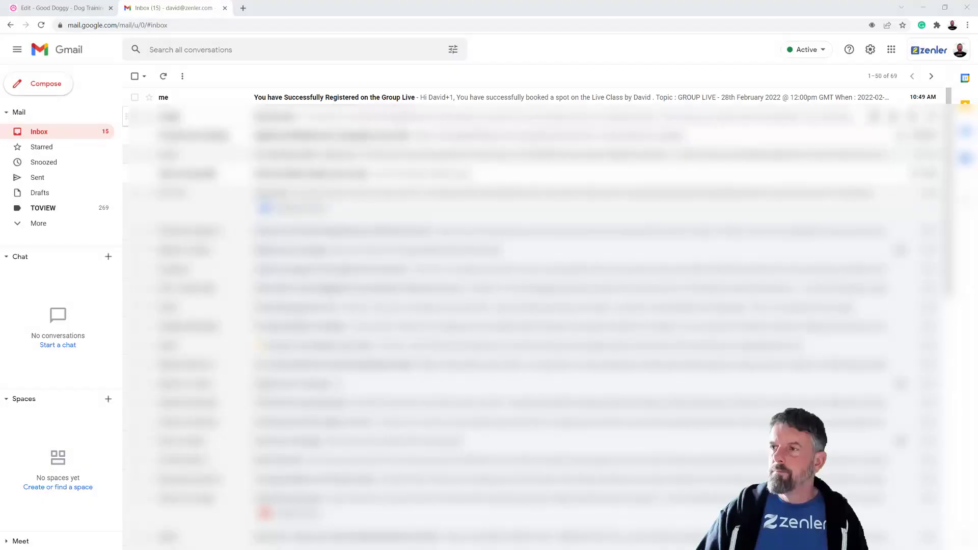
Open the Group Live registration email with images and highlight its booking, Topic and 2022-02-28 When lines
click(316, 98)
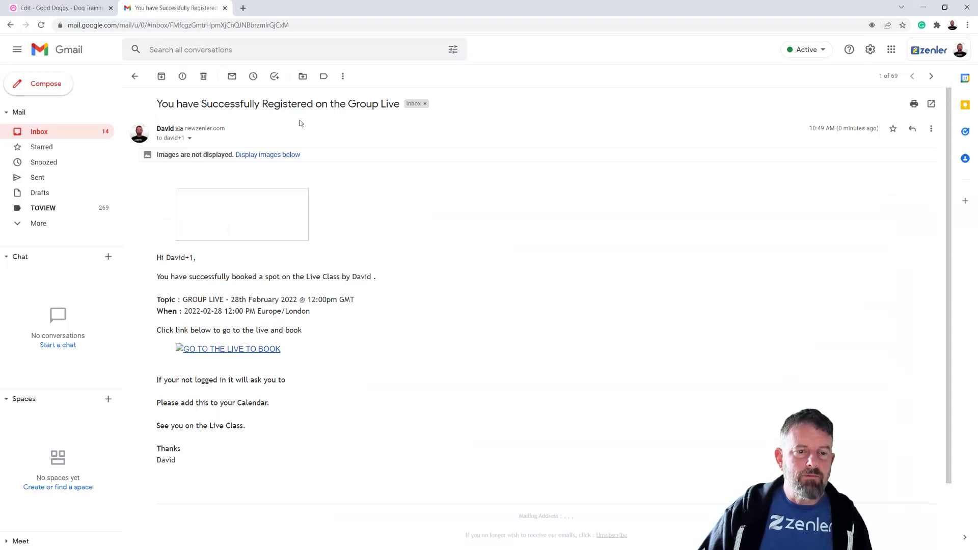
click(277, 155)
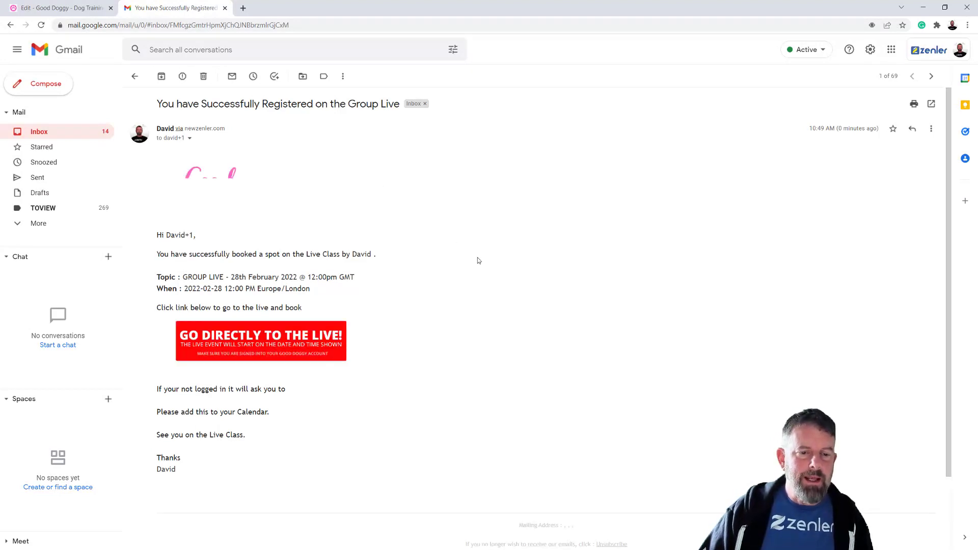
drag(173, 256, 340, 255)
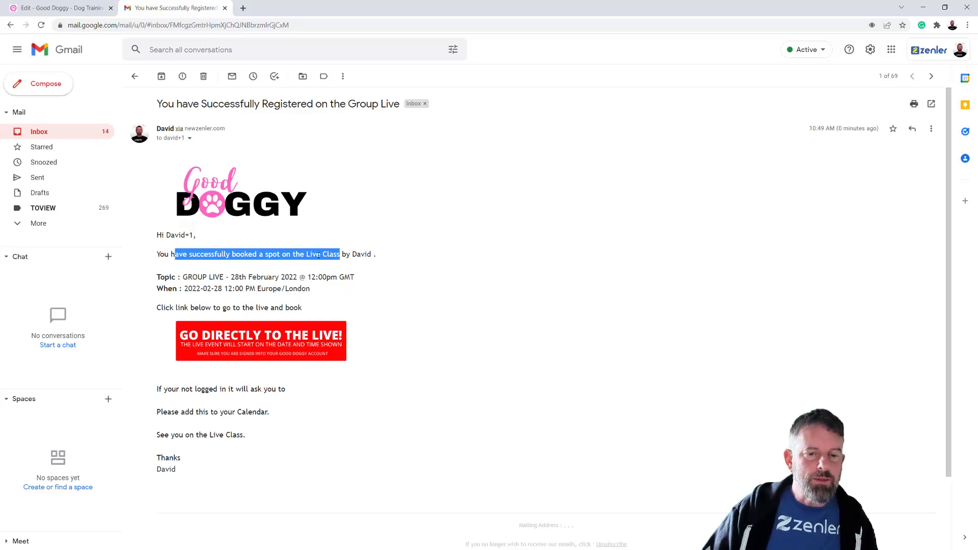
drag(187, 277, 337, 275)
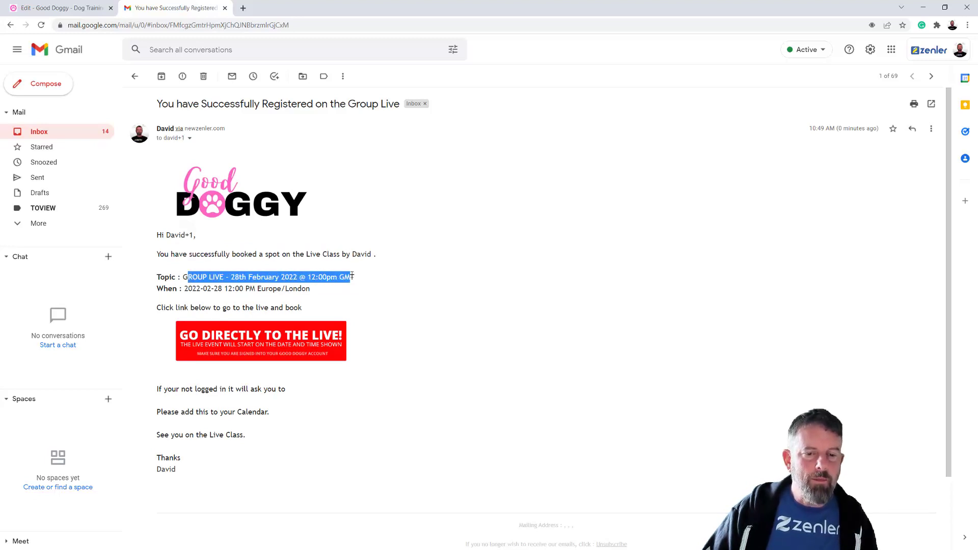
drag(185, 288, 306, 286)
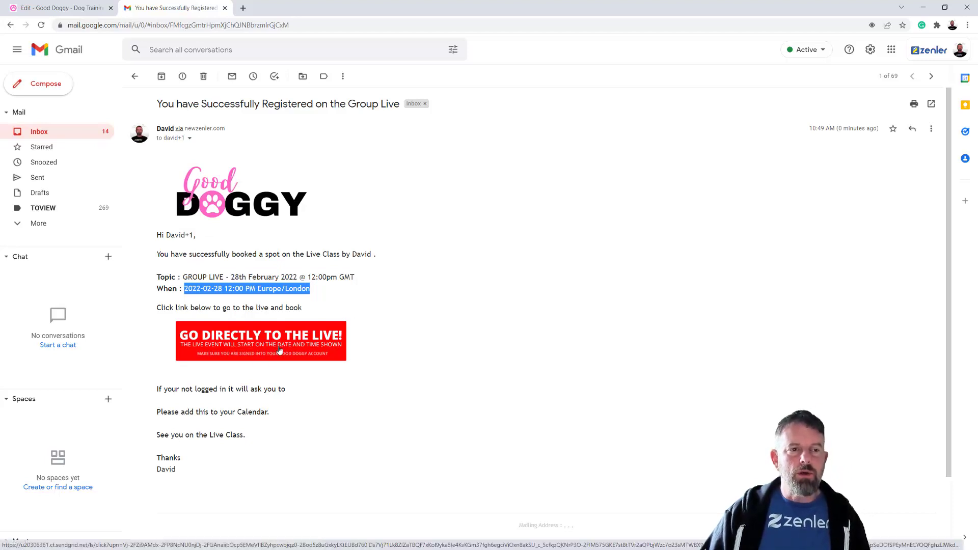
View the 28th February class's Register, Thank You, Waiting and Replay pages, then return to Gmail
click(81, 8)
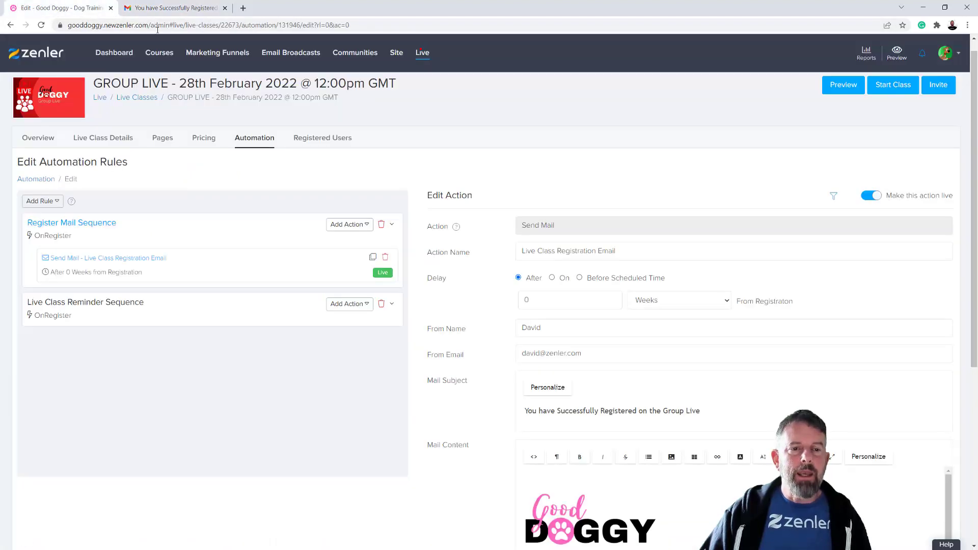
click(422, 53)
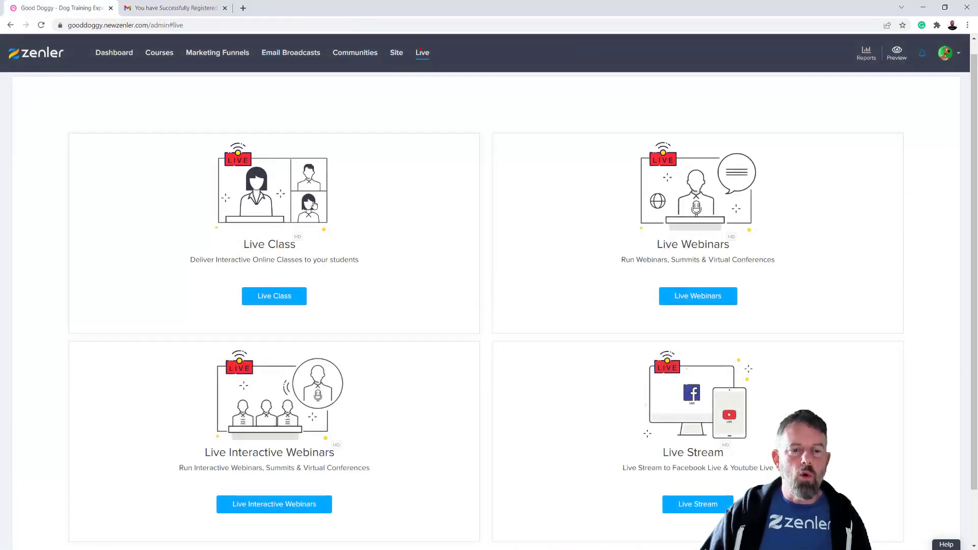
click(286, 299)
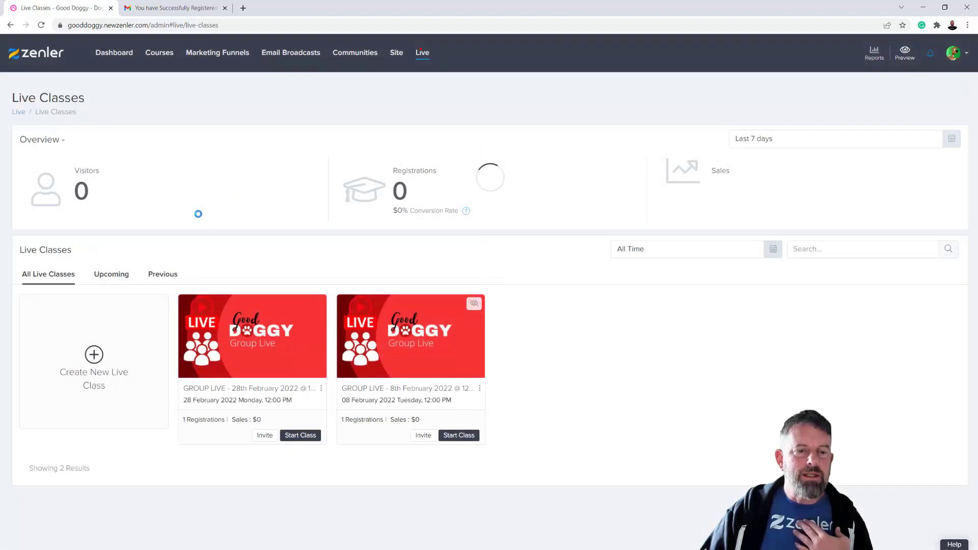
click(280, 353)
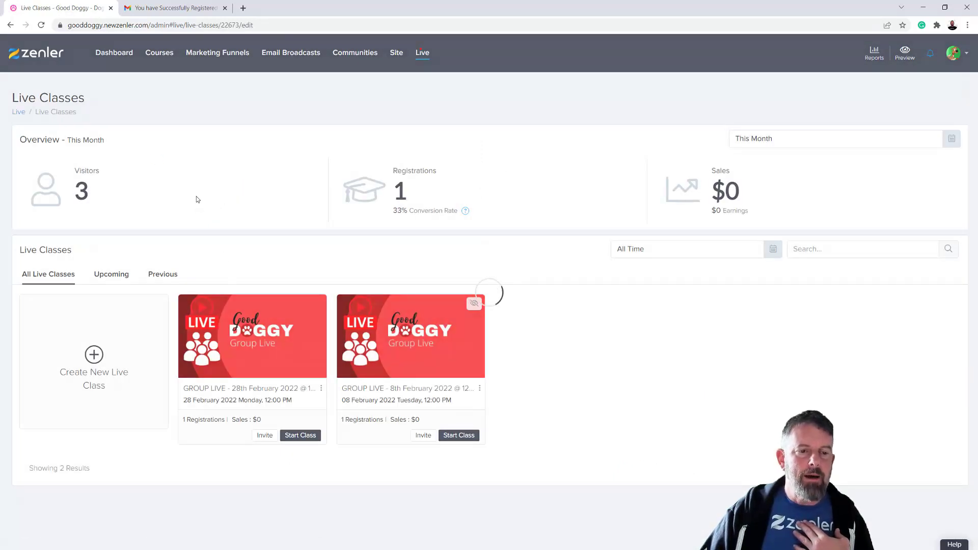
click(163, 153)
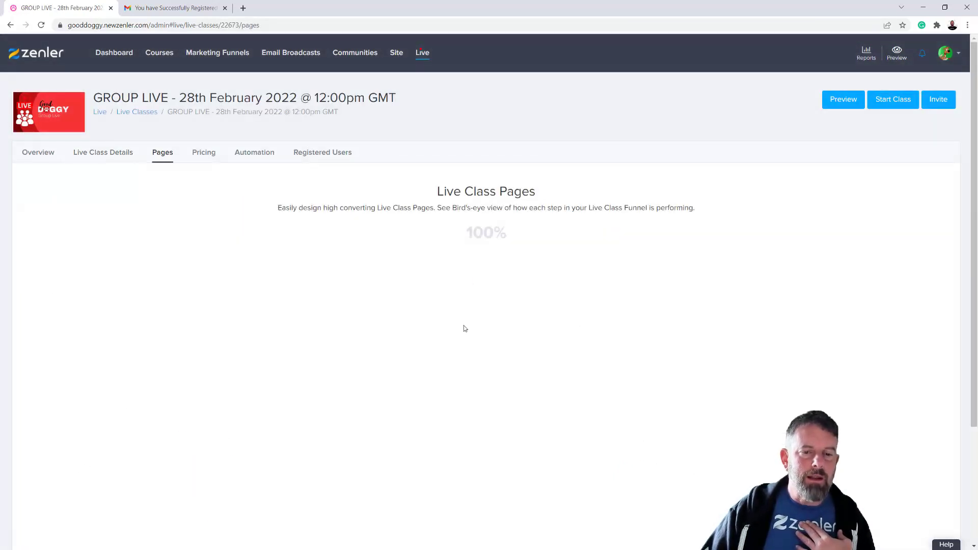
scroll(509, 377, down, 2)
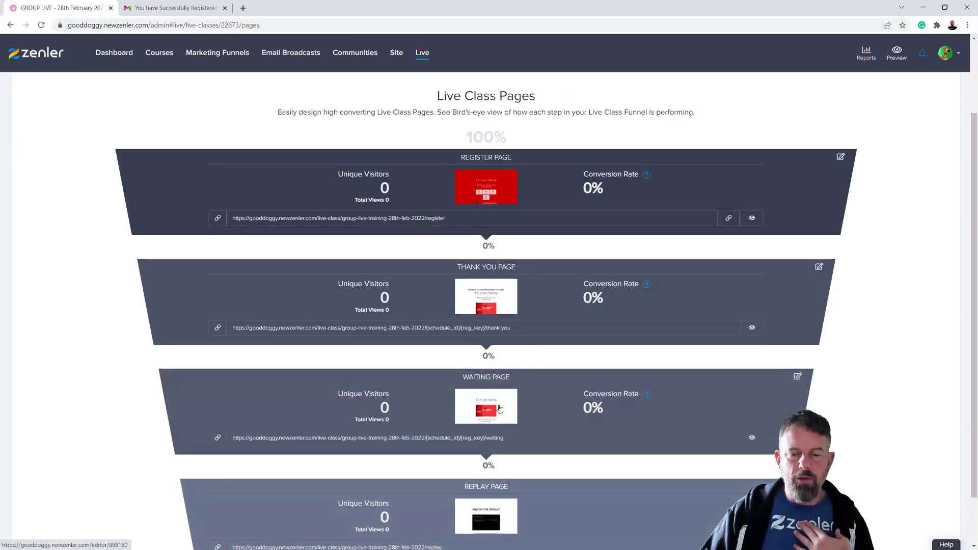
click(176, 8)
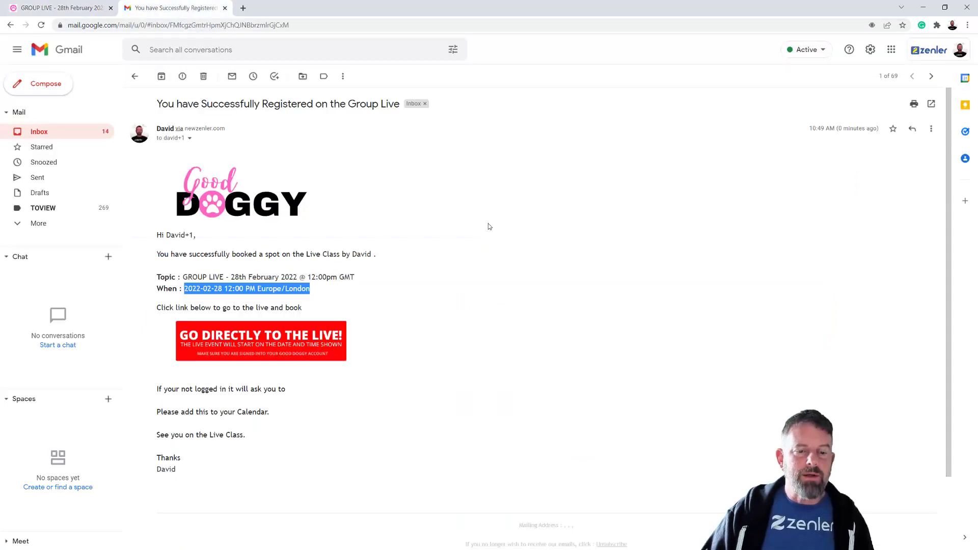
Copy the email's join banner link and load it in the student's incognito window
right_click(275, 342)
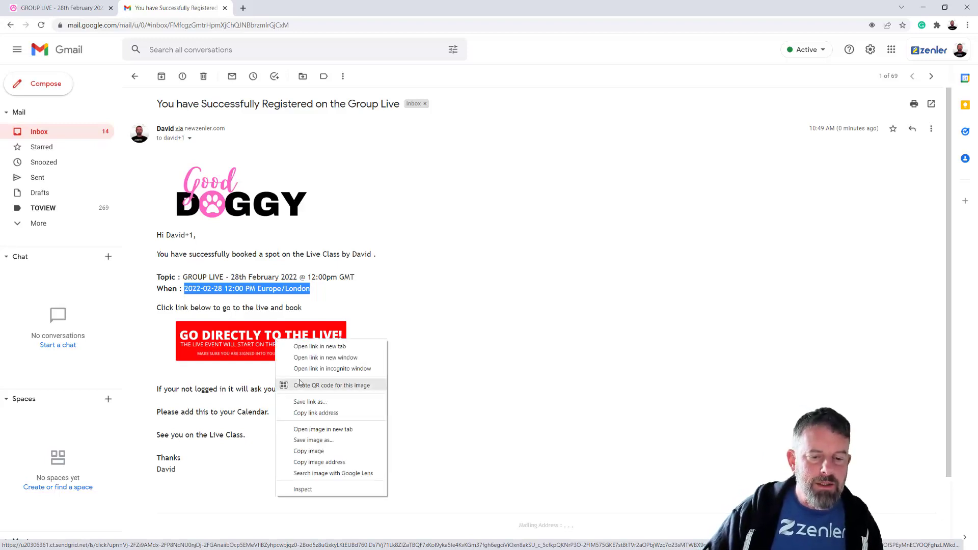
click(326, 412)
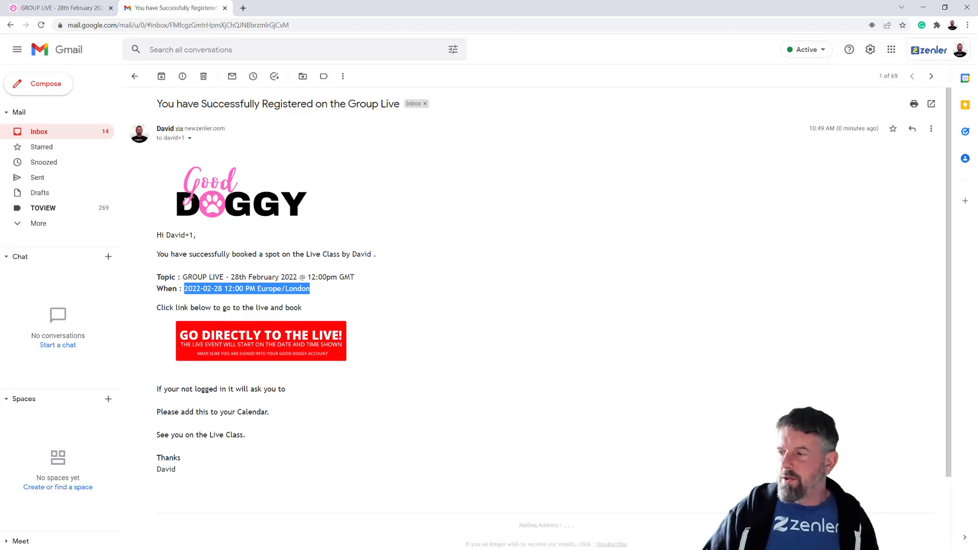
key(alt+Tab)
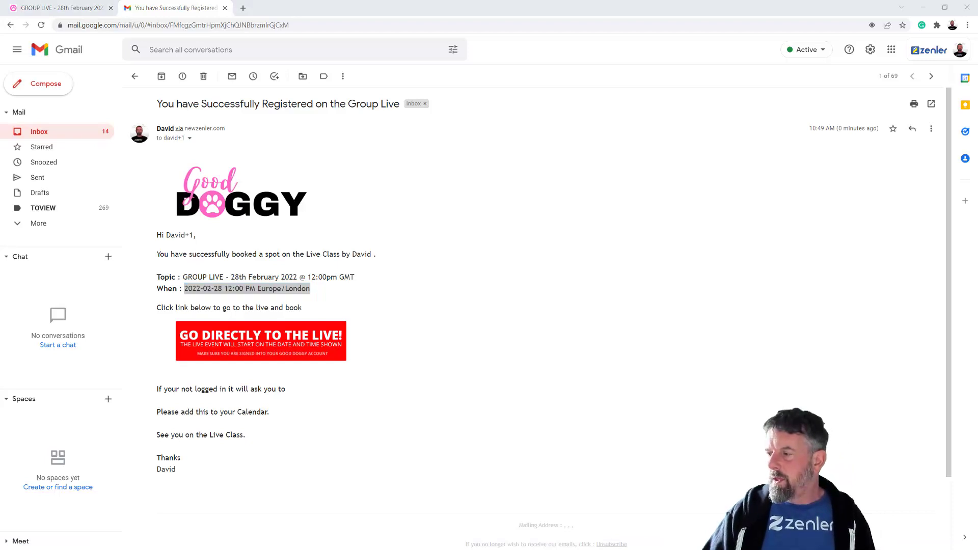
key(ctrl+l)
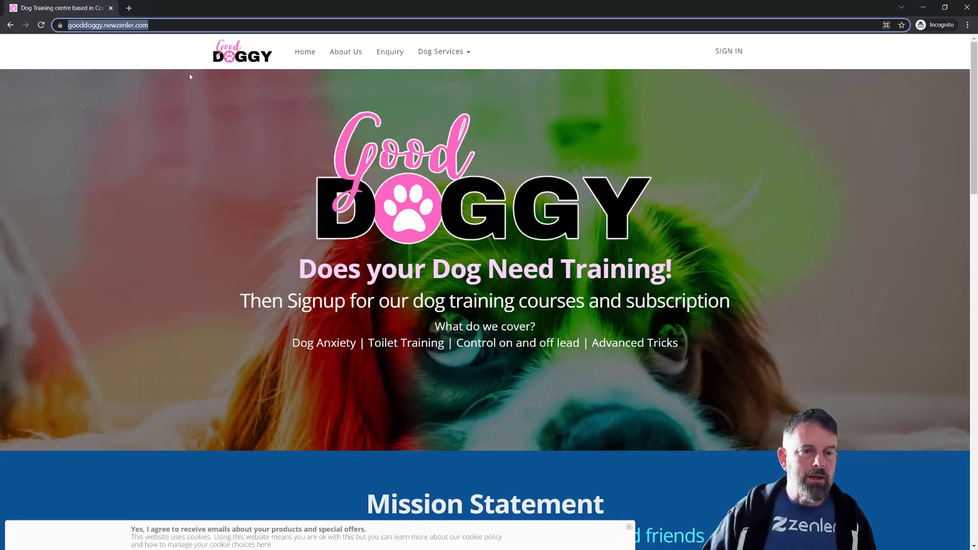
key(ctrl+v)
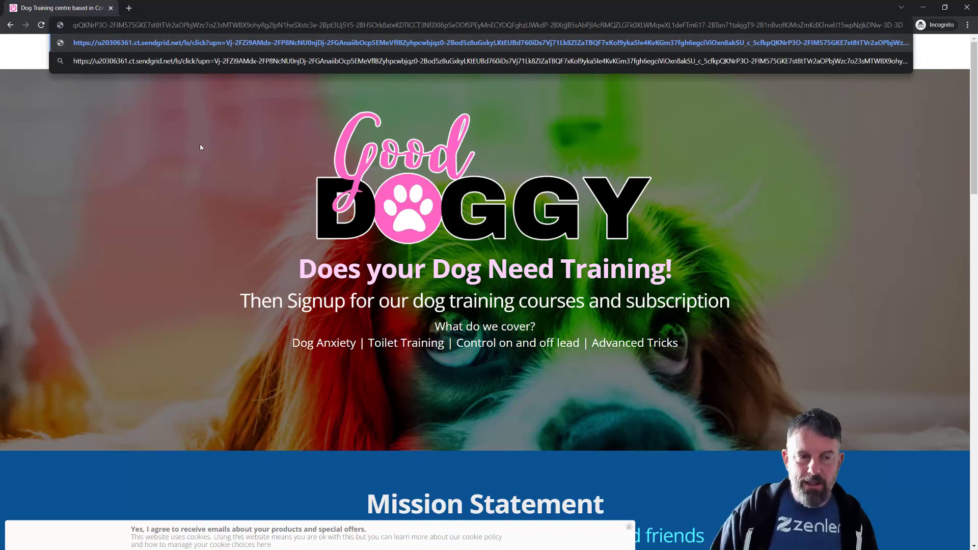
key(Return)
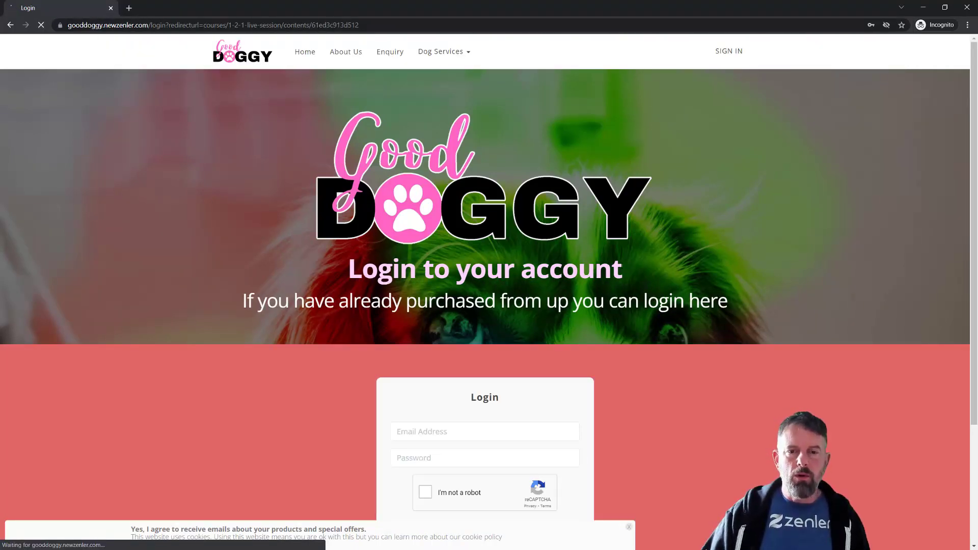
Log in with the student's email address to reach the booked 28th February lesson
scroll(631, 277, down, 2)
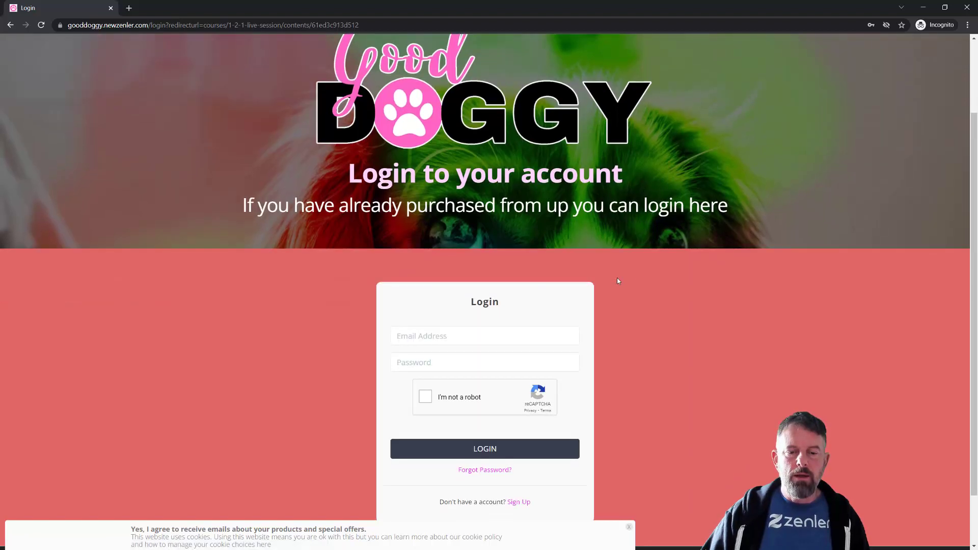
click(429, 334)
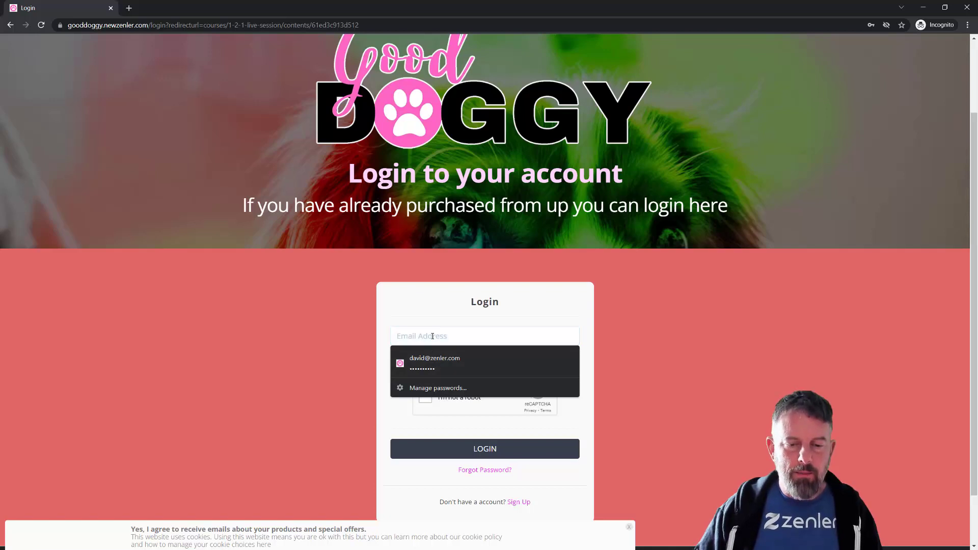
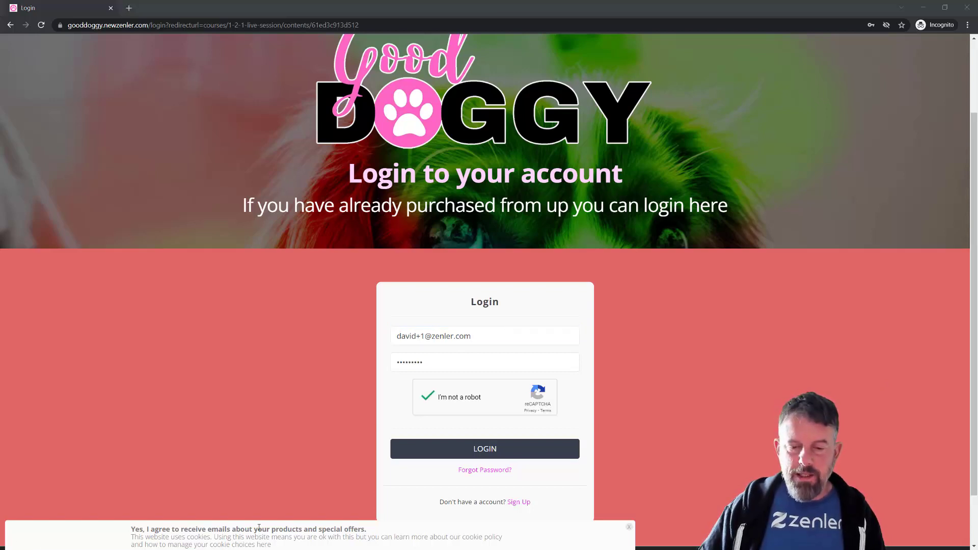
click(483, 453)
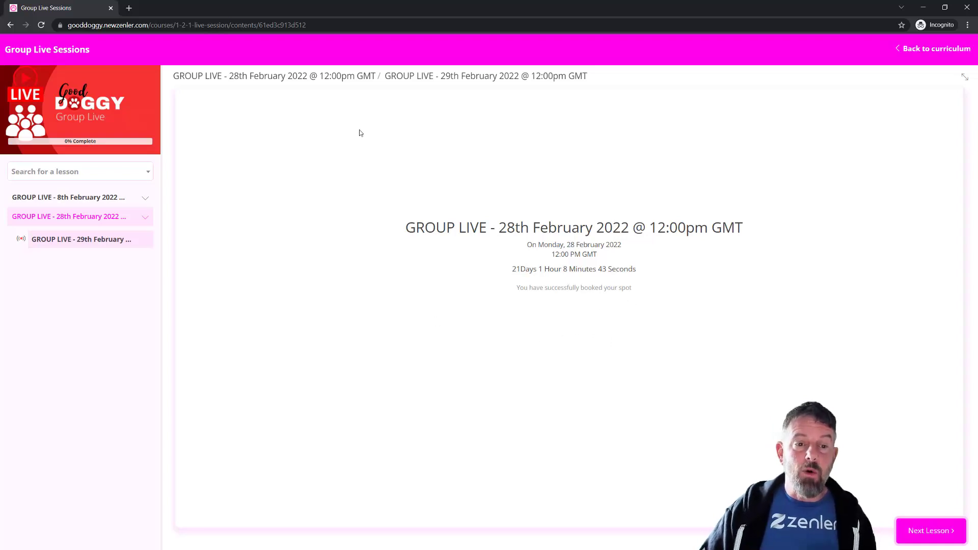
Preview the 28th February class's Waiting page countdown, then go to the admin All Courses list
click(923, 7)
click(72, 11)
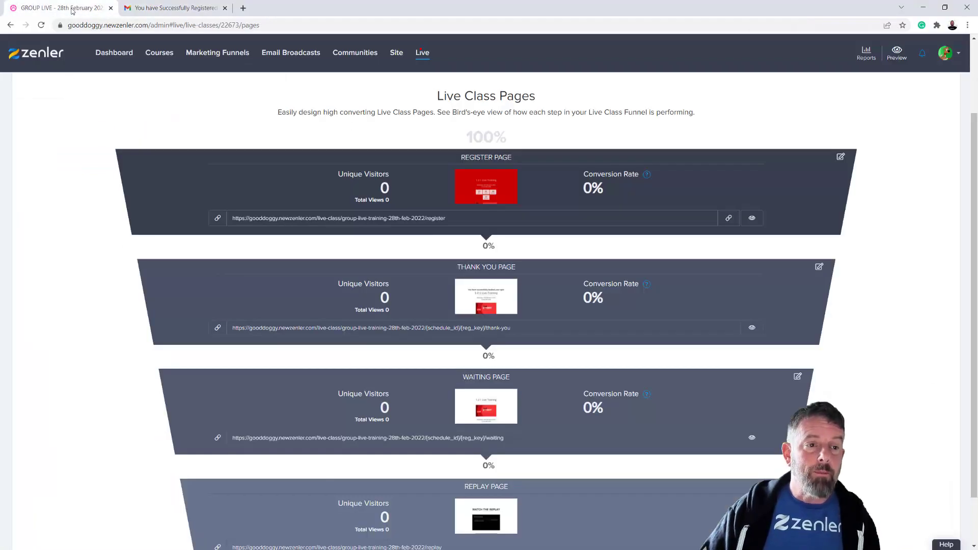
scroll(554, 420, down, 1)
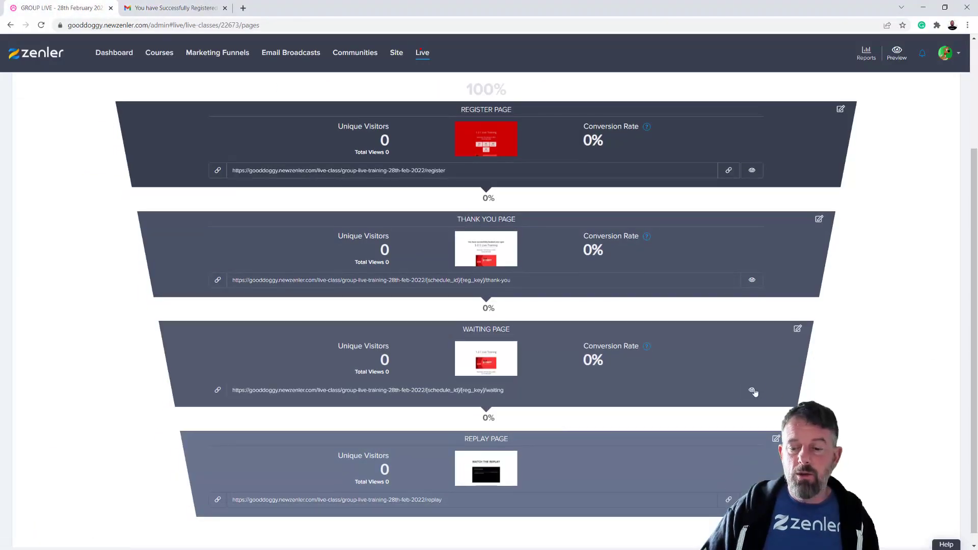
click(753, 390)
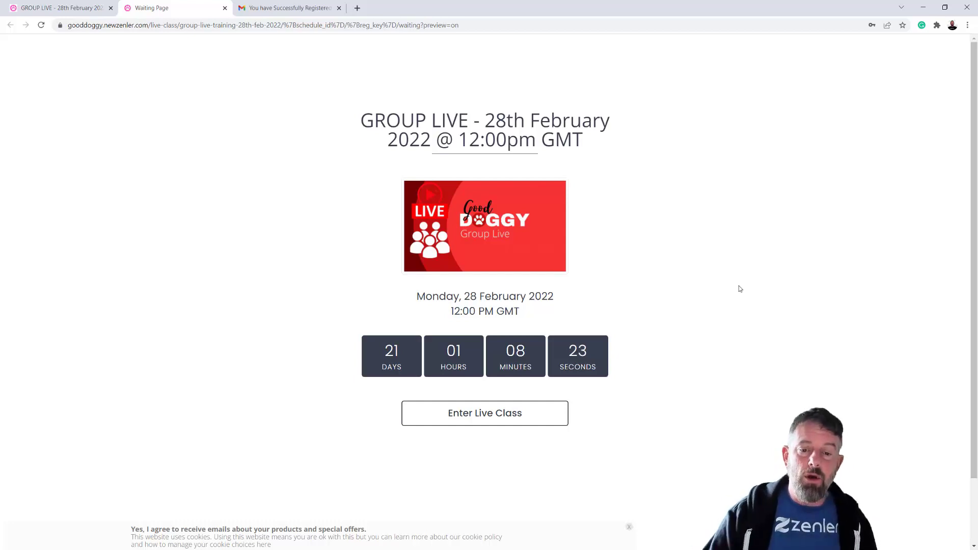
click(80, 10)
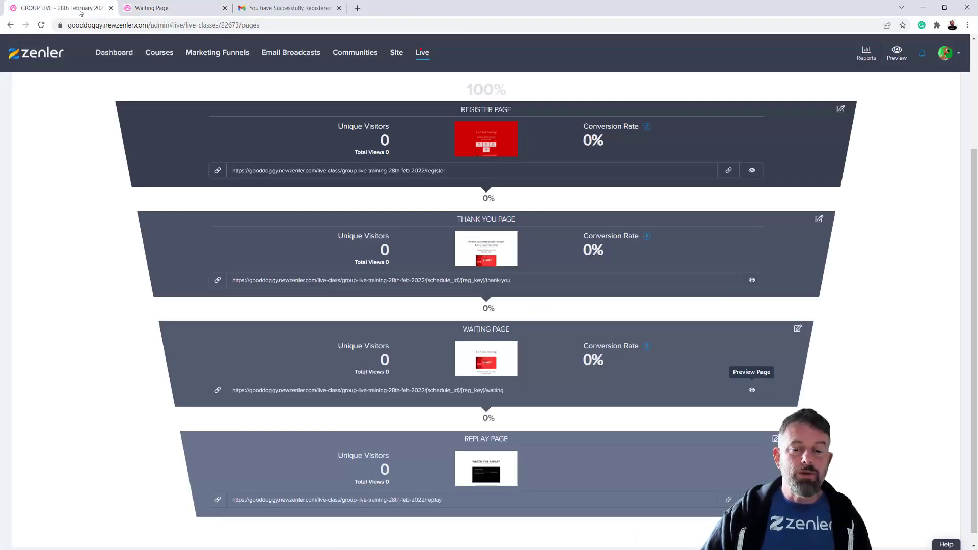
click(158, 54)
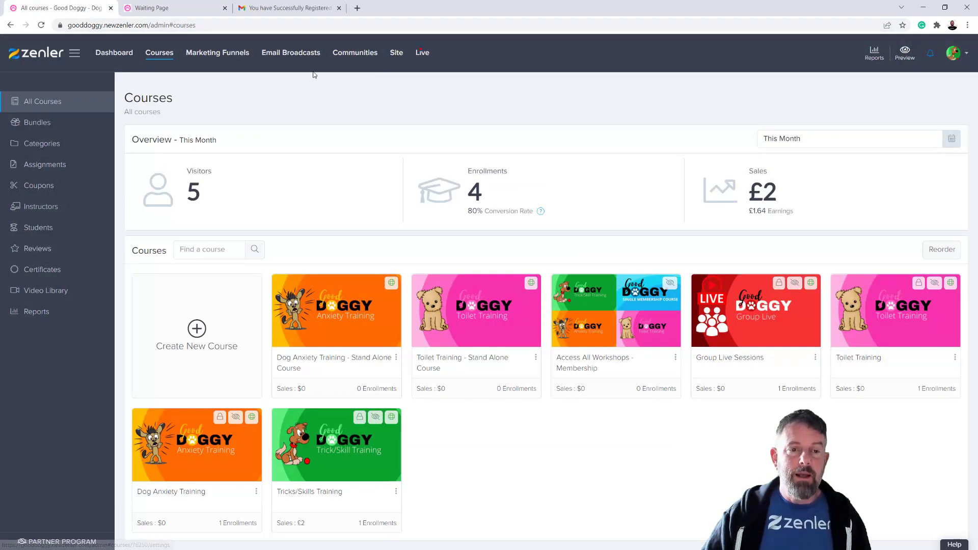
Open the 28th February Group Live class's Pricing section and start a new plan
click(422, 54)
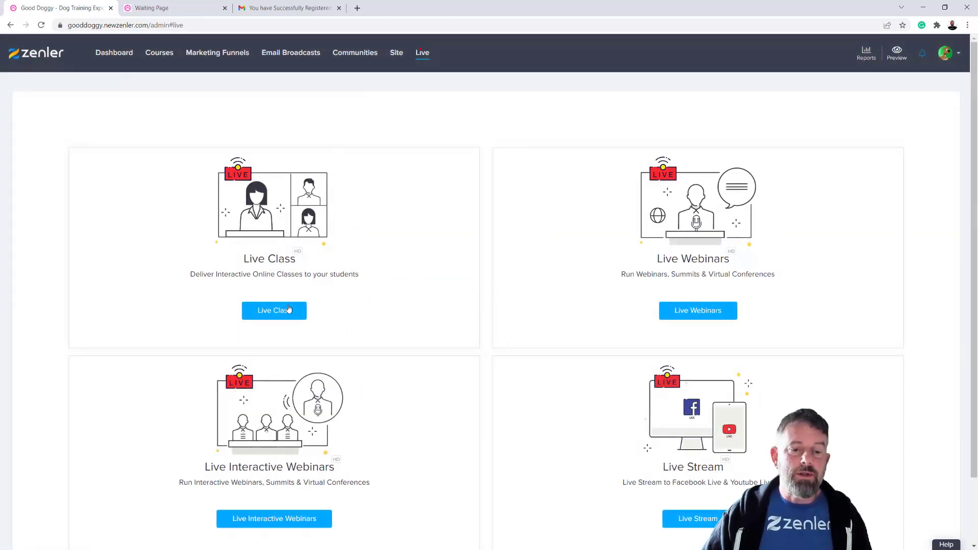
click(288, 309)
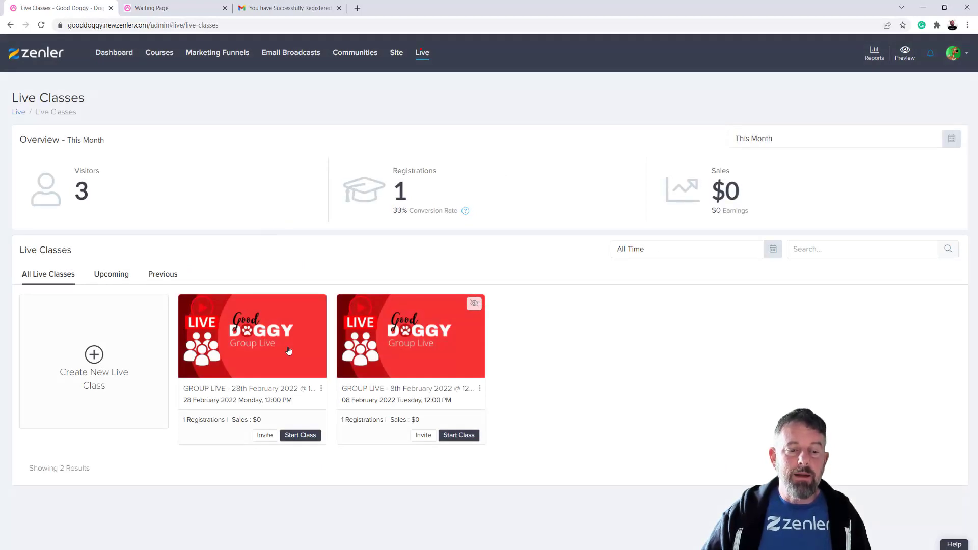
click(319, 344)
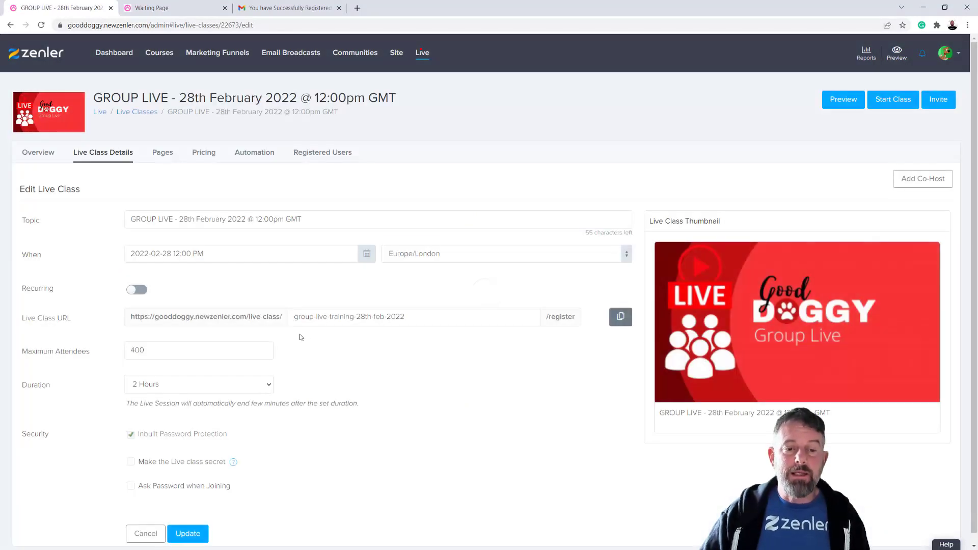
click(201, 154)
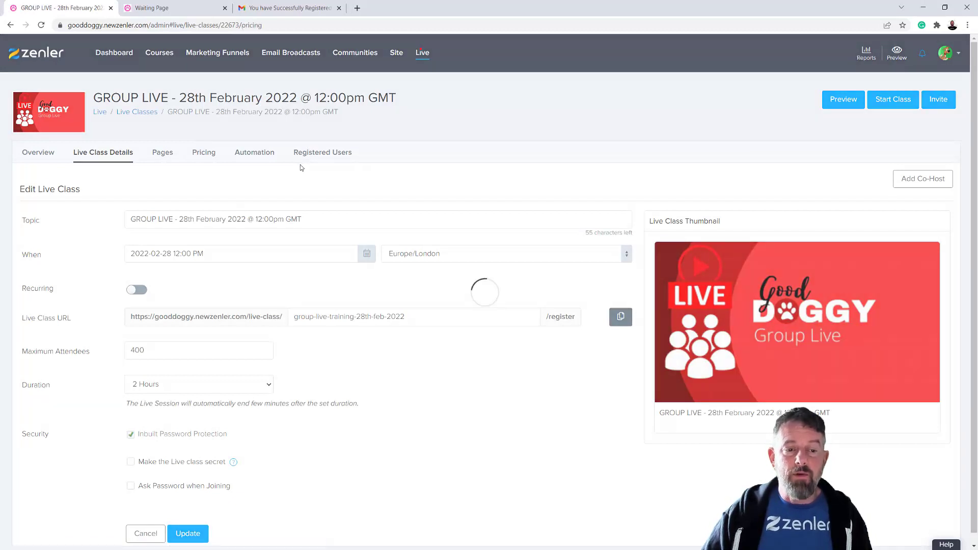
click(477, 349)
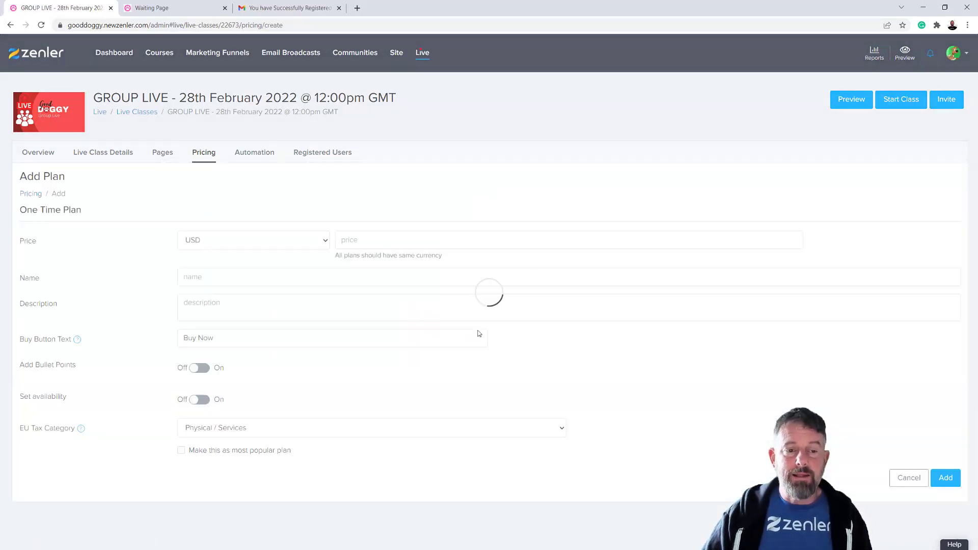
Add a one-time $50 plan named 'Paid' with EU Tax Category set to Tax Exempt
click(383, 239)
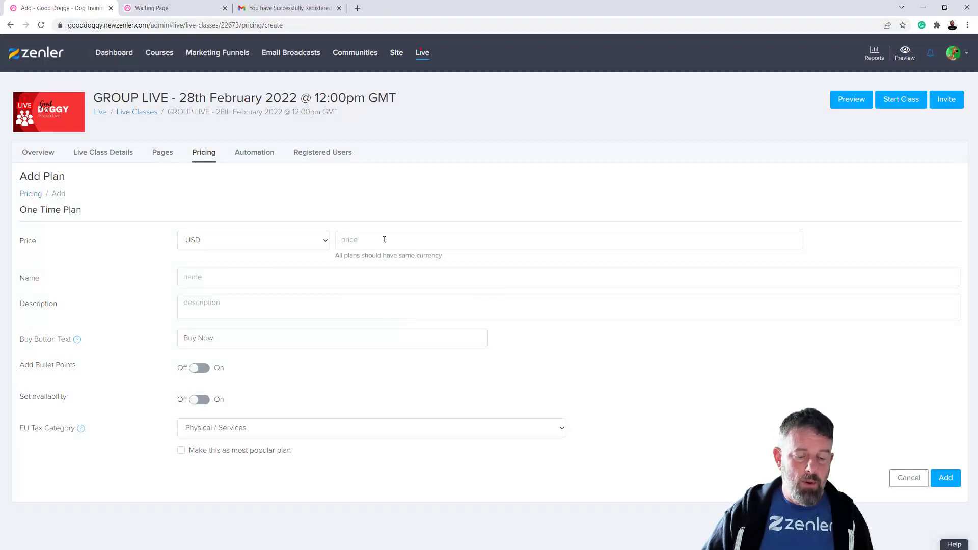
text(50)
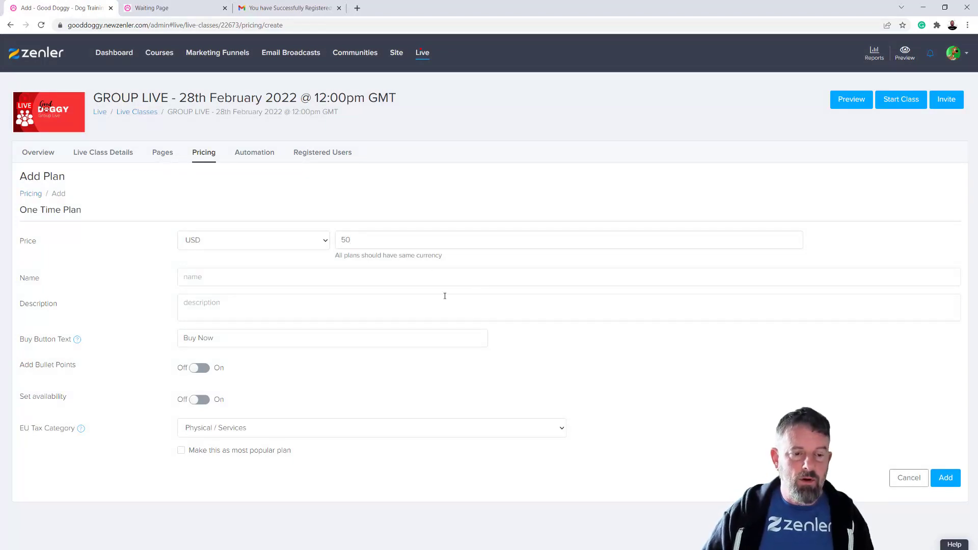
click(212, 277)
text(paid)
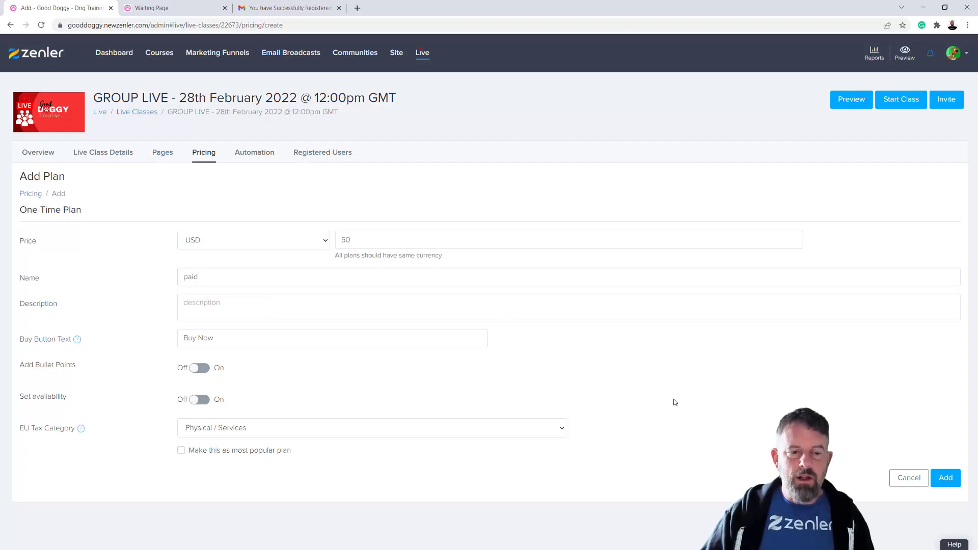
click(187, 278)
key(BackSpace)
text(P)
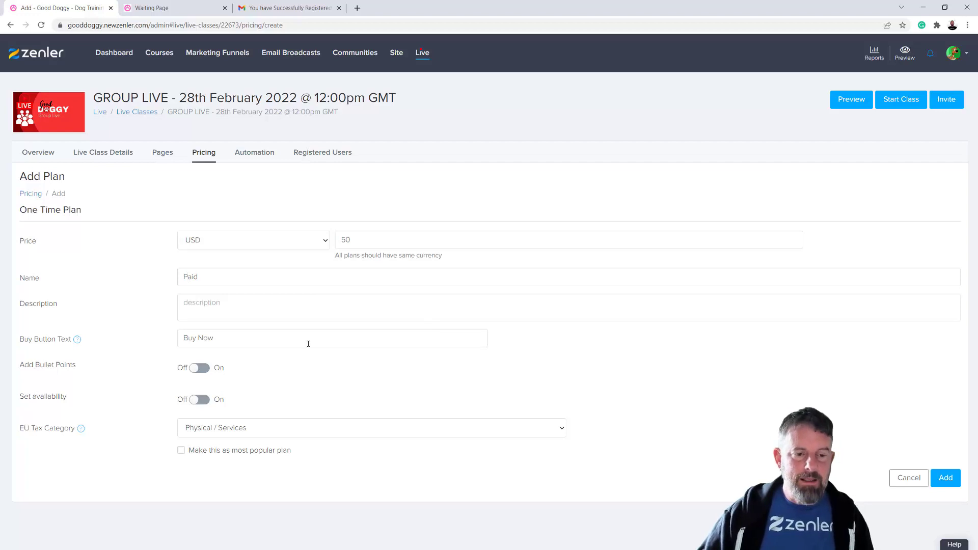
click(551, 428)
click(265, 464)
click(943, 478)
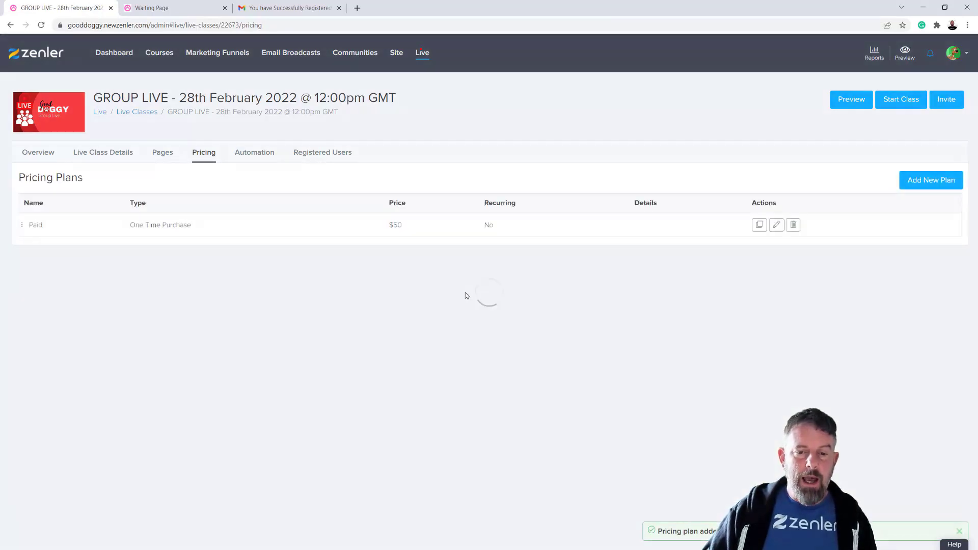
Show the class's funnel pages and select the full Register Page URL
click(164, 155)
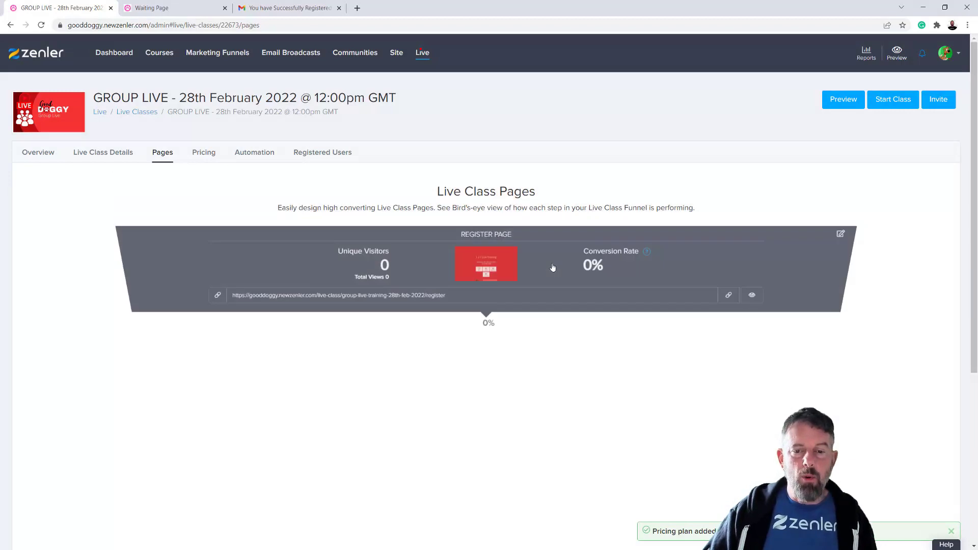
drag(446, 314, 171, 342)
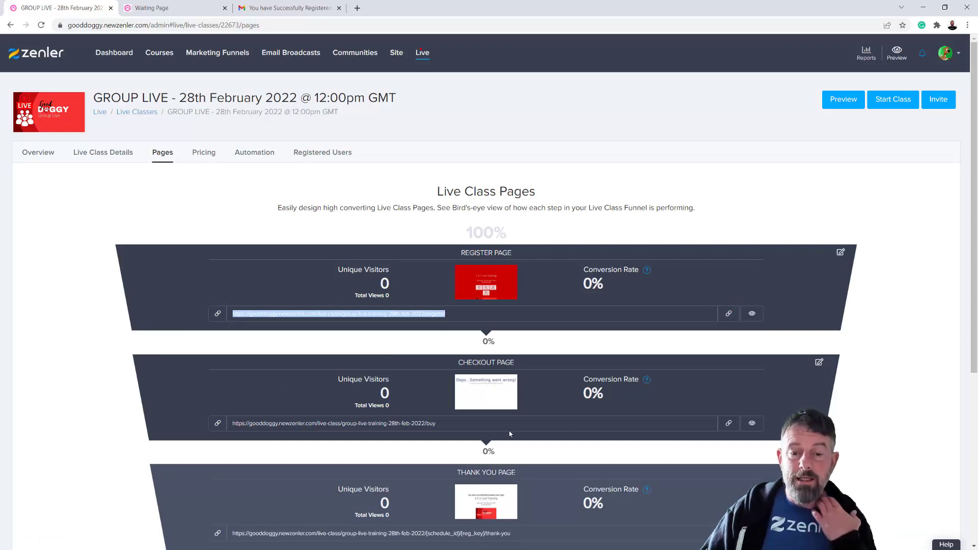
click(484, 313)
drag(475, 314, 231, 321)
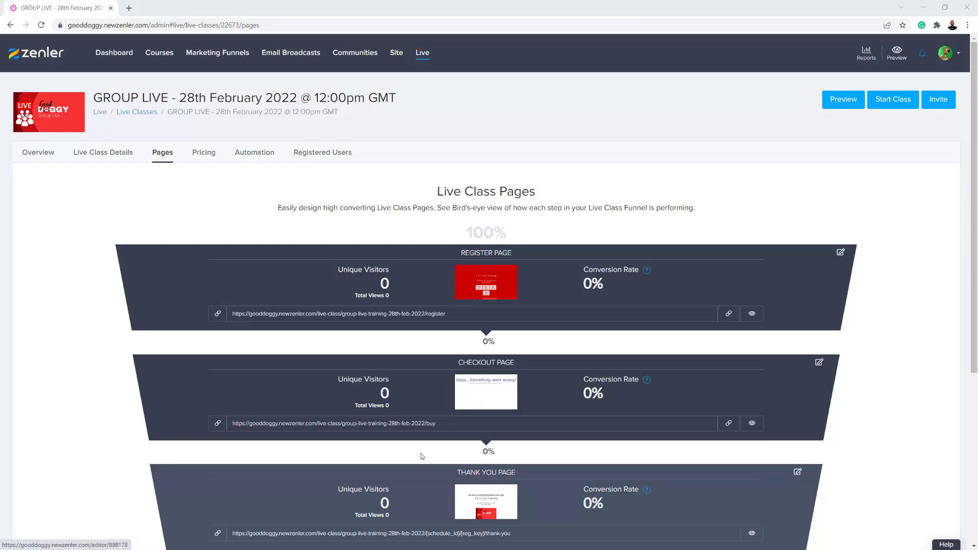
Review the Register, Checkout and Thank You funnel pages, then bring up the class's automation rules
scroll(535, 466, down, 2)
scroll(534, 463, down, 5)
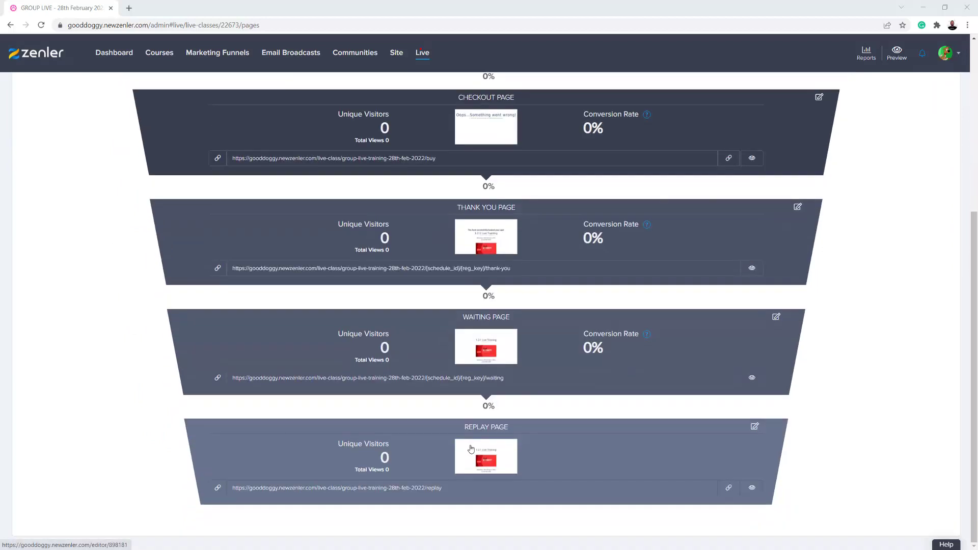
scroll(477, 289, up, 6)
scroll(477, 290, down, 5)
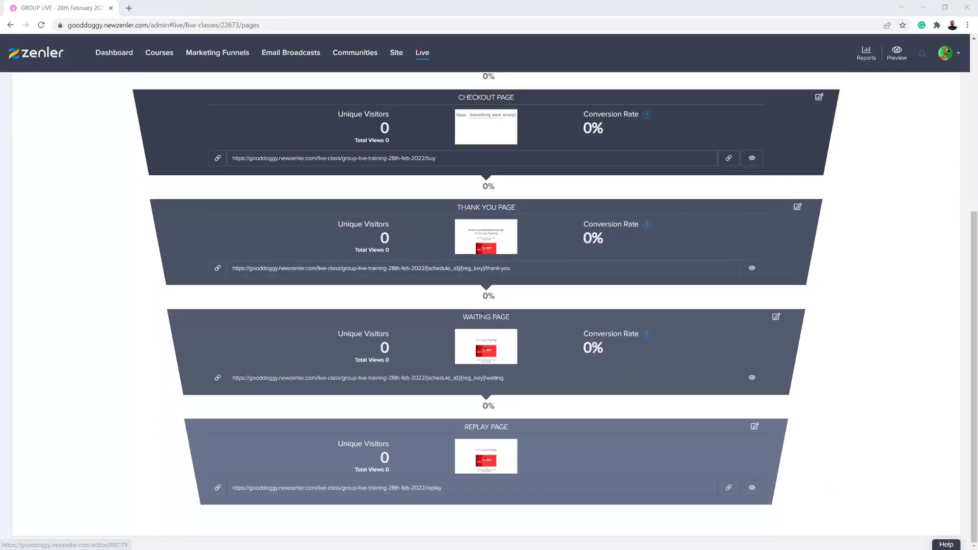
scroll(483, 318, up, 5)
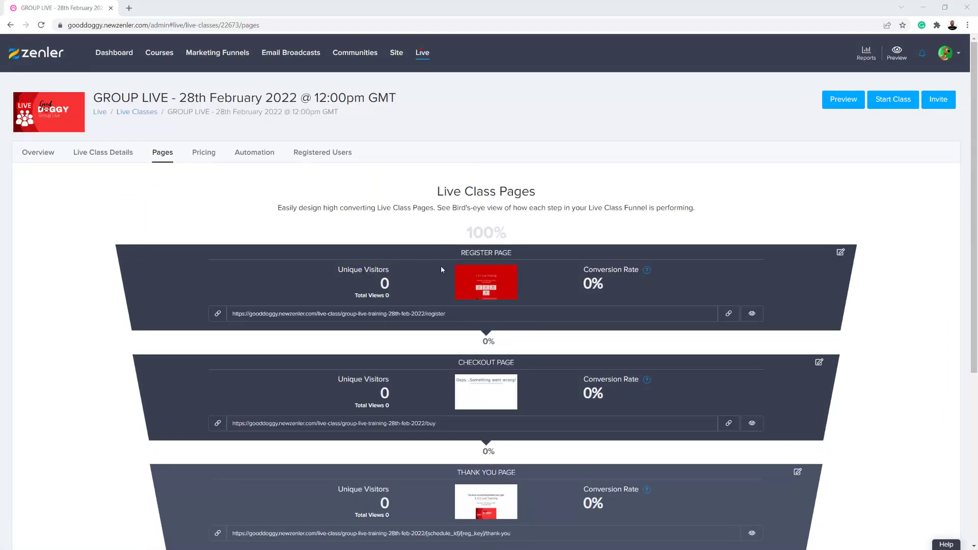
scroll(455, 319, down, 5)
scroll(489, 336, up, 5)
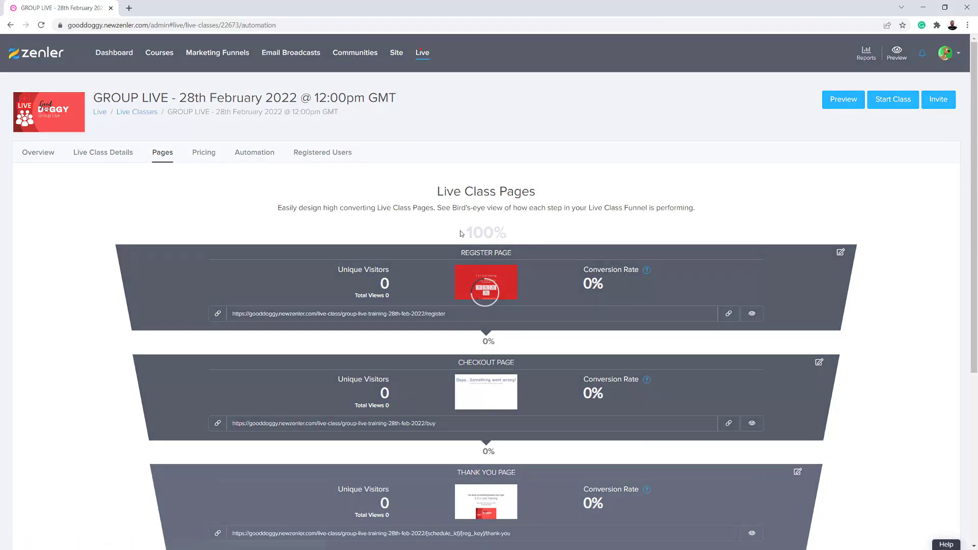
click(252, 152)
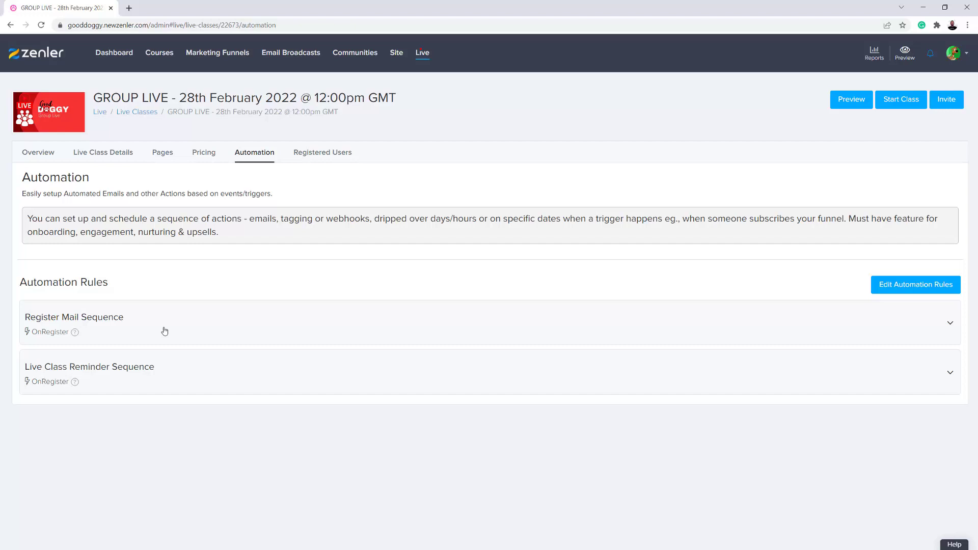
Expand Register Mail Sequence and edit the Live Class Registration Email, scrolling down to its Filters
click(165, 331)
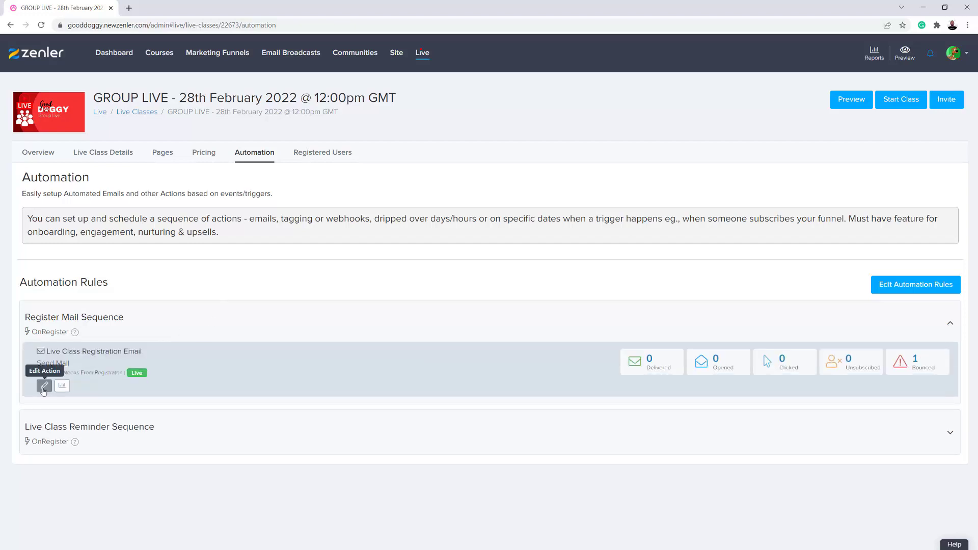
click(45, 386)
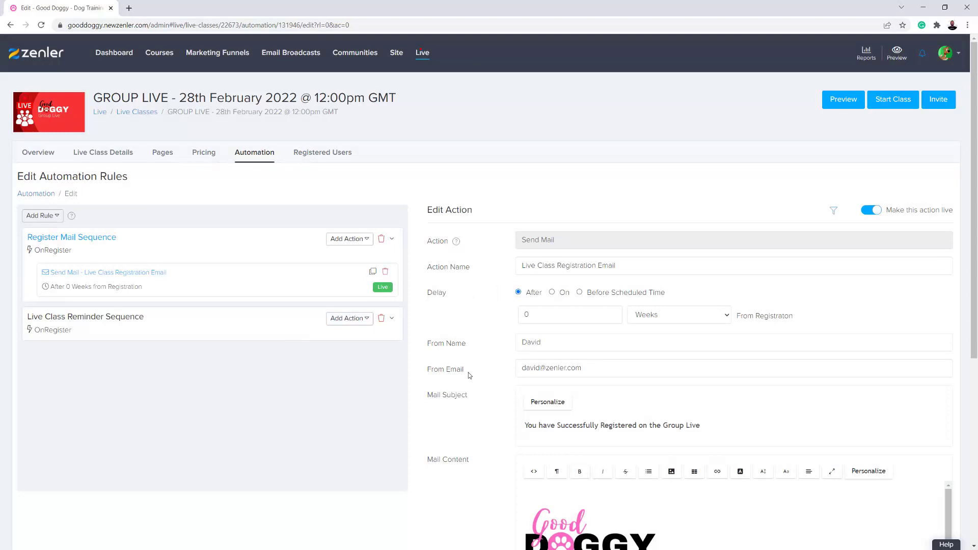
scroll(488, 380, down, 6)
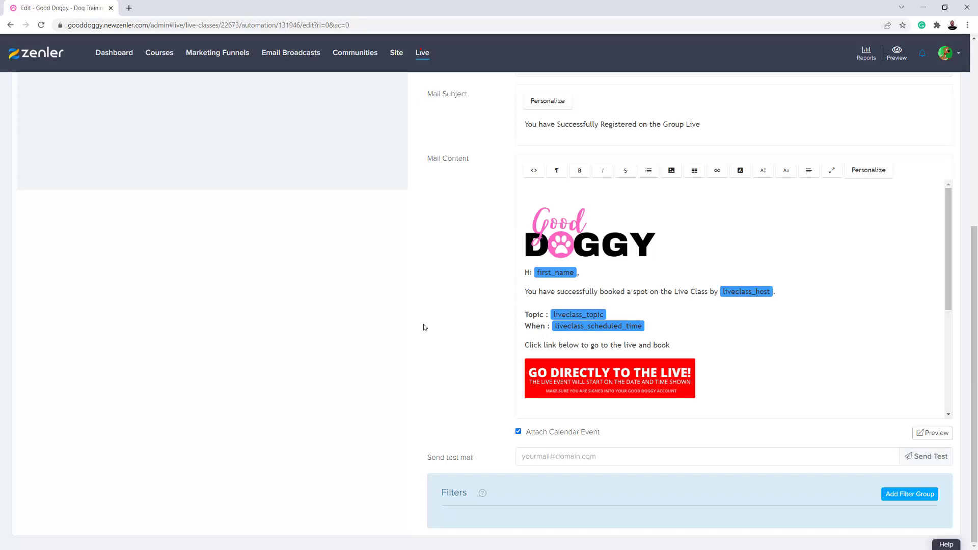
scroll(423, 324, up, 4)
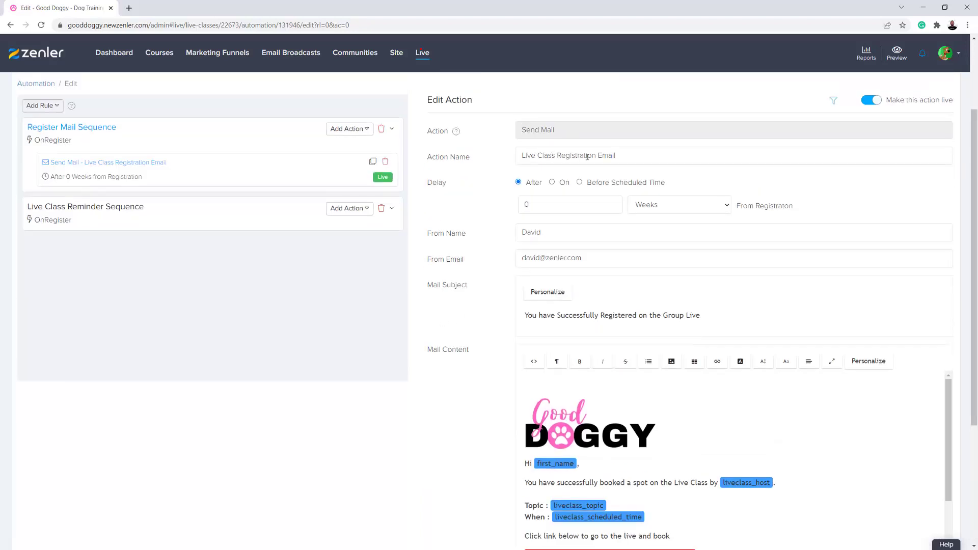
drag(604, 316, 701, 316)
click(470, 423)
scroll(472, 418, down, 4)
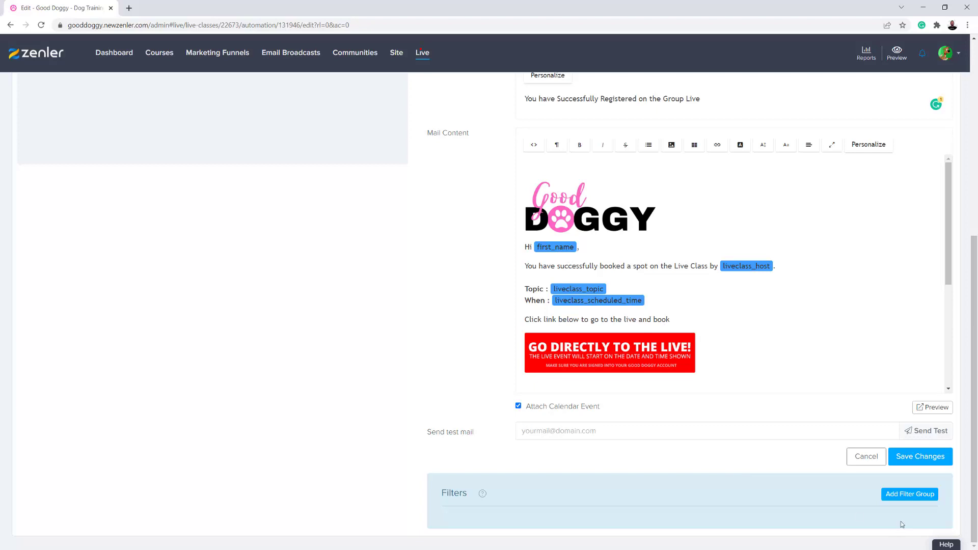
Add an 'Enrolled in course: Group Live Sessions' filter group to the registration email and save
click(901, 497)
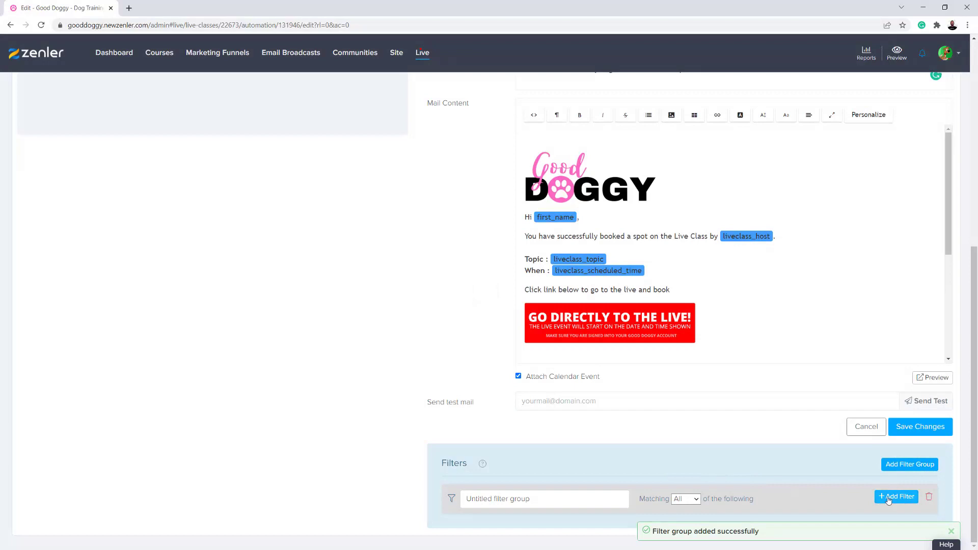
click(890, 497)
scroll(738, 452, down, 1)
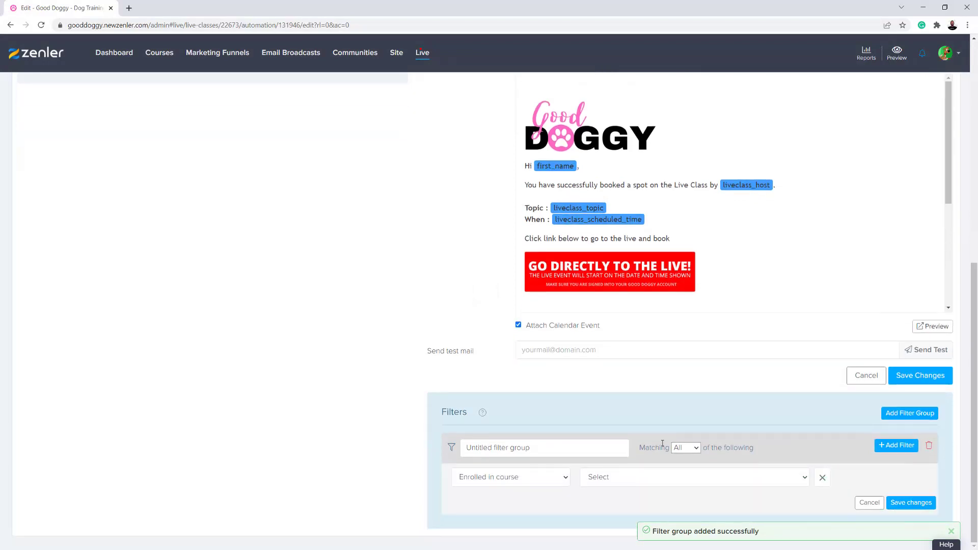
click(547, 480)
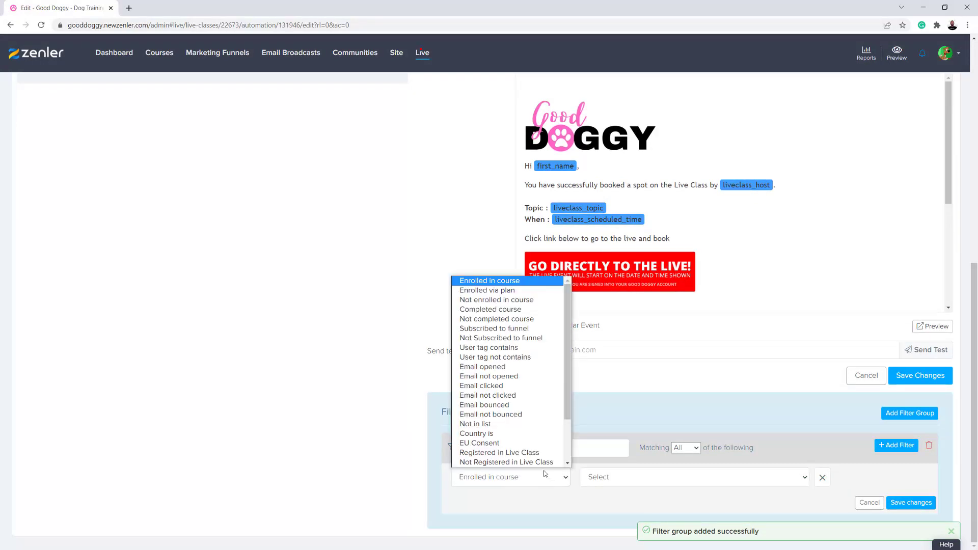
click(501, 283)
click(646, 479)
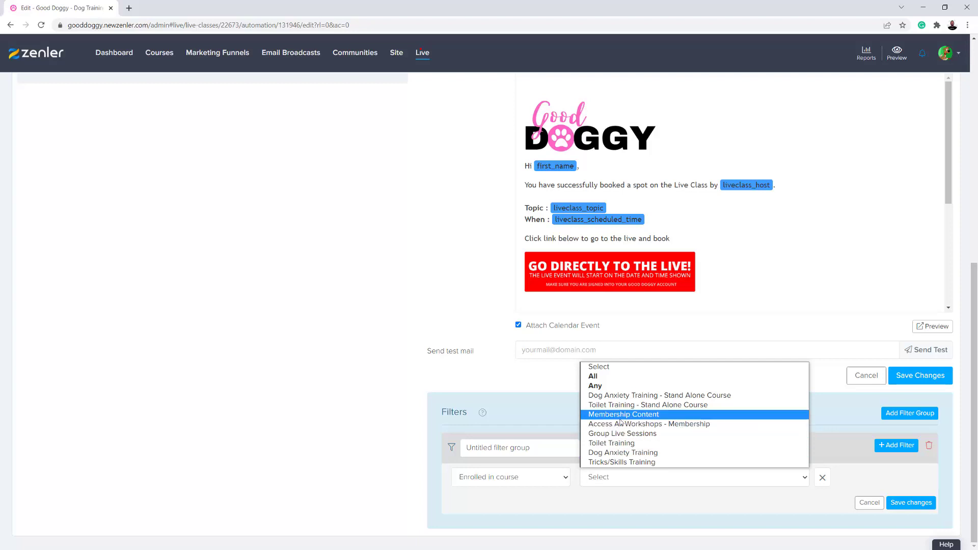
click(639, 434)
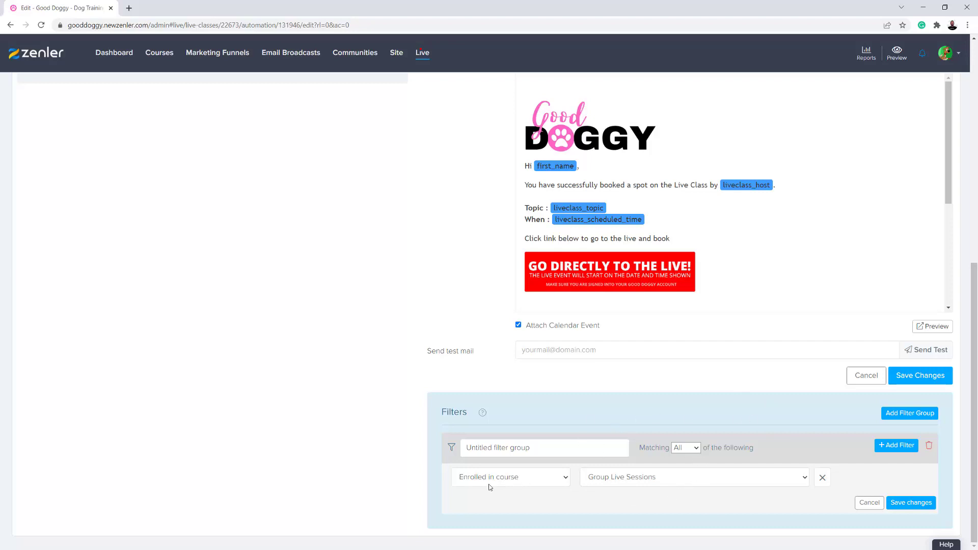
click(906, 503)
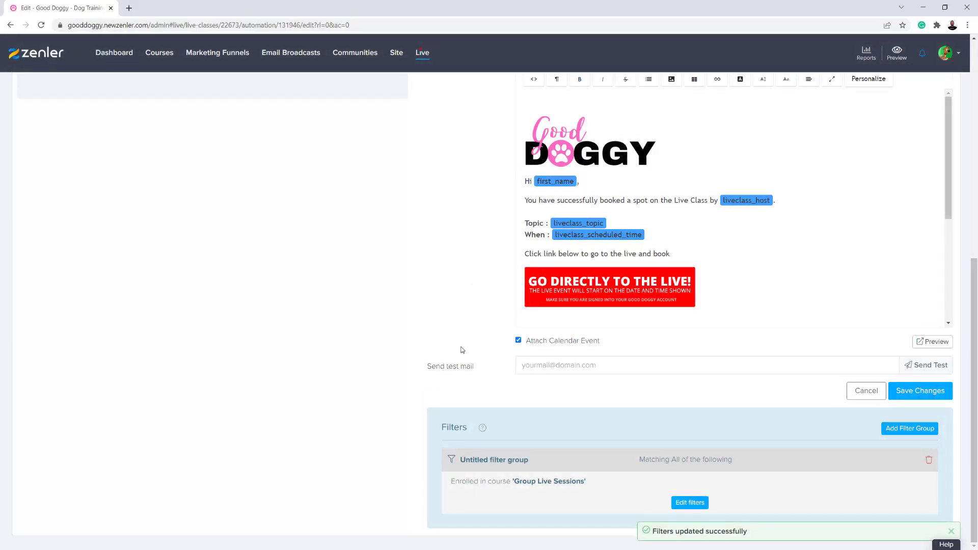
scroll(458, 342, up, 8)
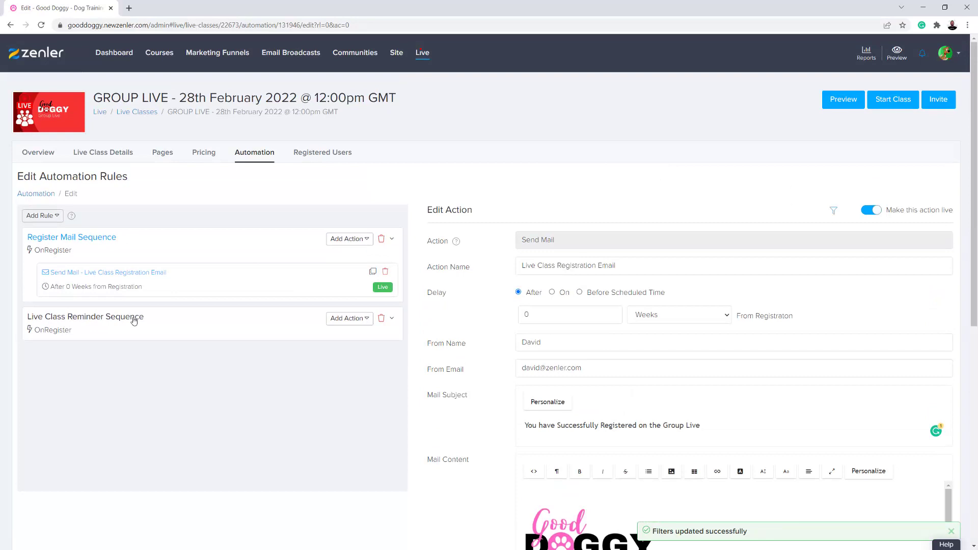
Filter the 1-hour reminder email to Group Live Sessions enrollees and save
click(134, 319)
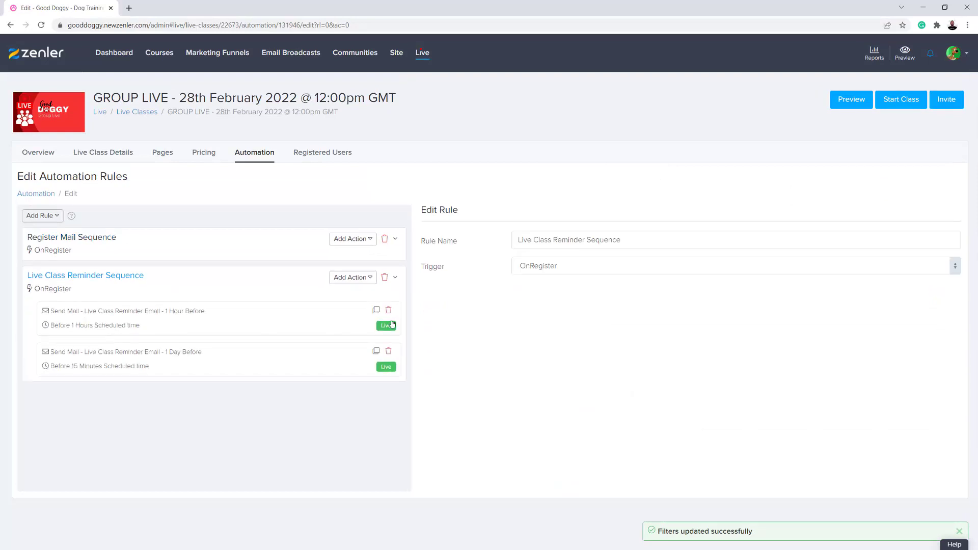
click(146, 321)
scroll(713, 357, down, 10)
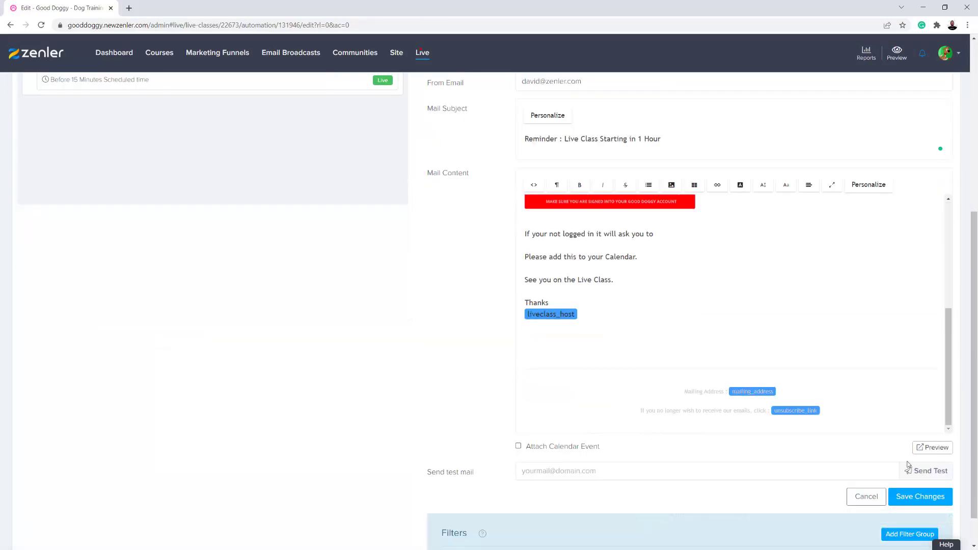
scroll(892, 502, down, 1)
click(891, 498)
click(901, 500)
scroll(632, 423, down, 1)
click(619, 481)
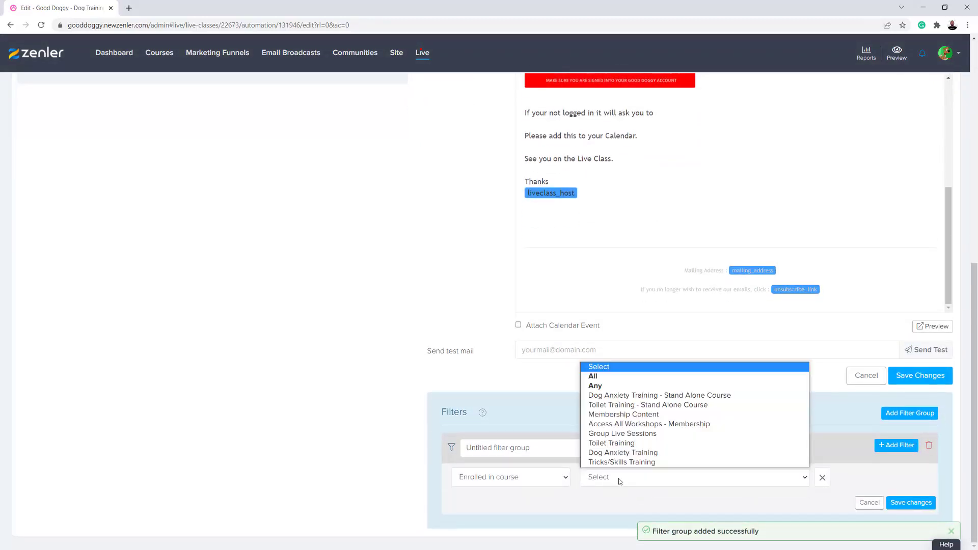
click(636, 433)
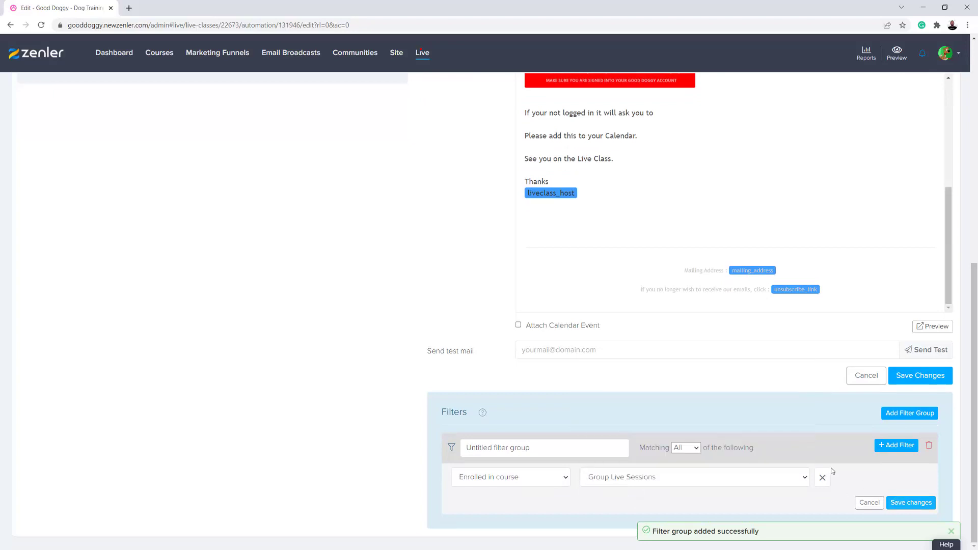
click(910, 502)
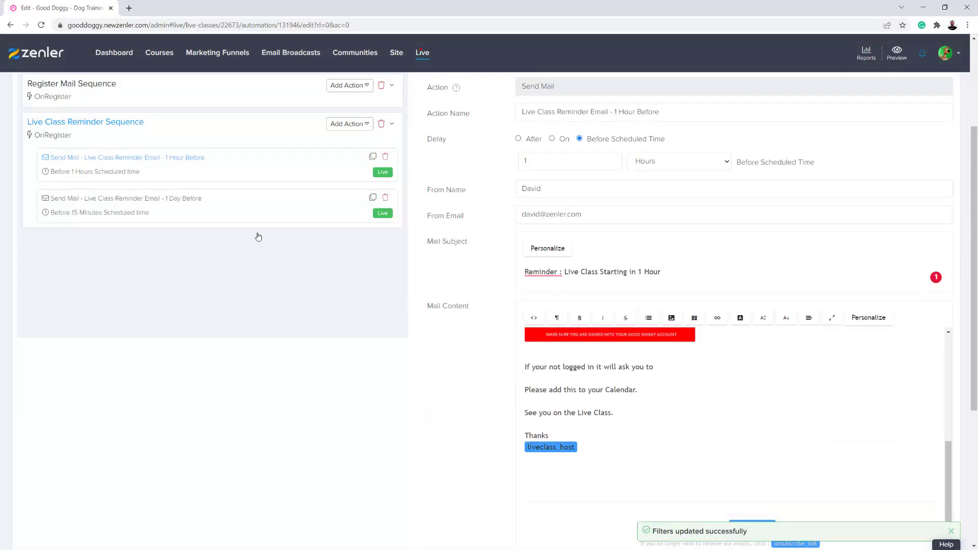
Add another 'Enrolled in course: Group Live Sessions' filter group to the reminder and save it
scroll(491, 369, down, 3)
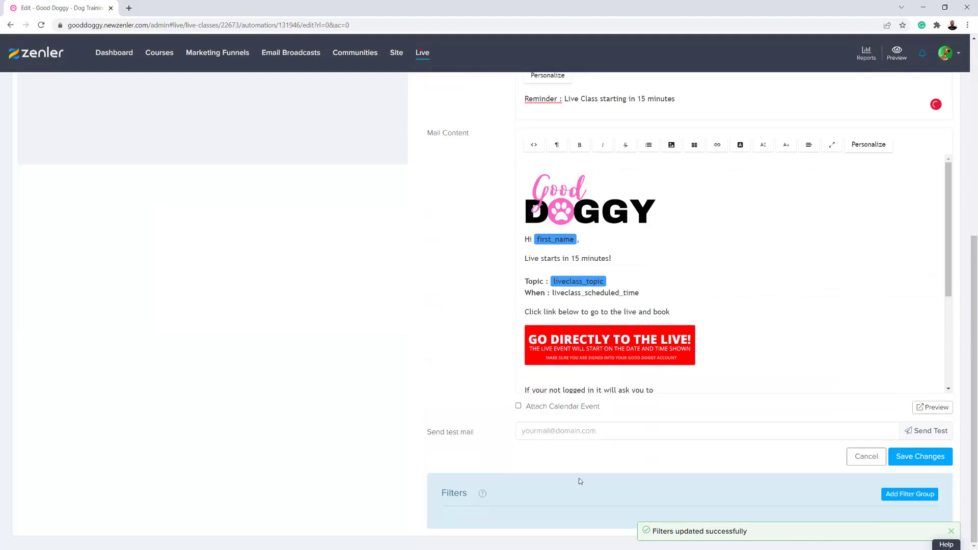
click(890, 494)
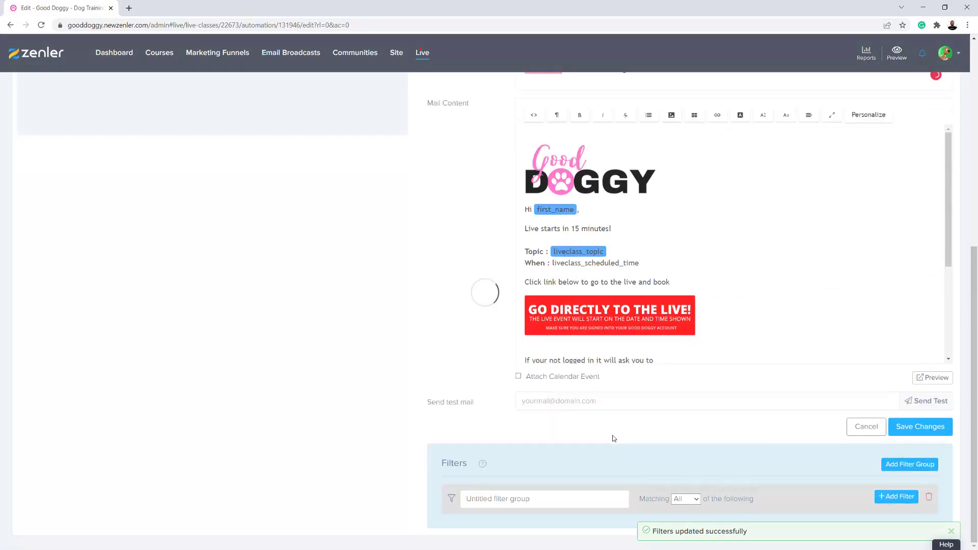
click(569, 501)
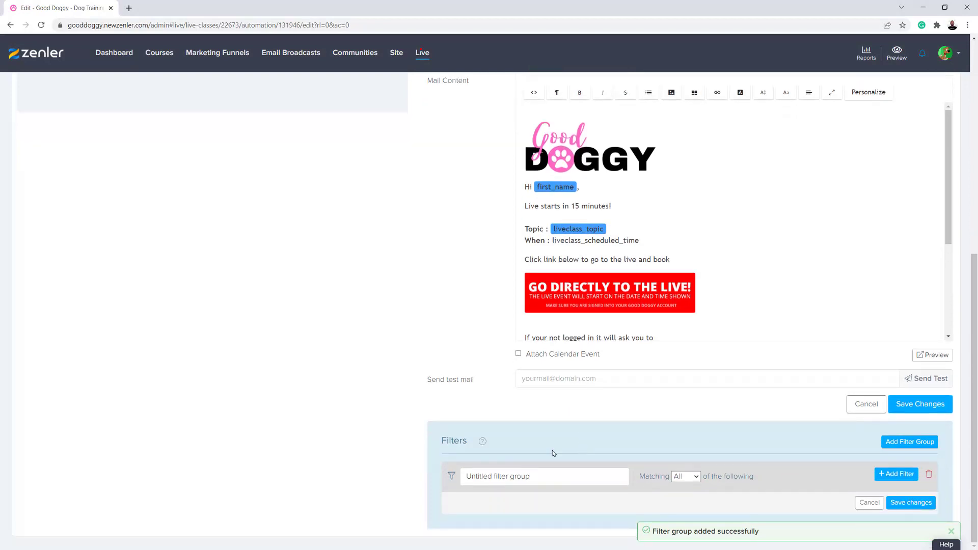
click(890, 474)
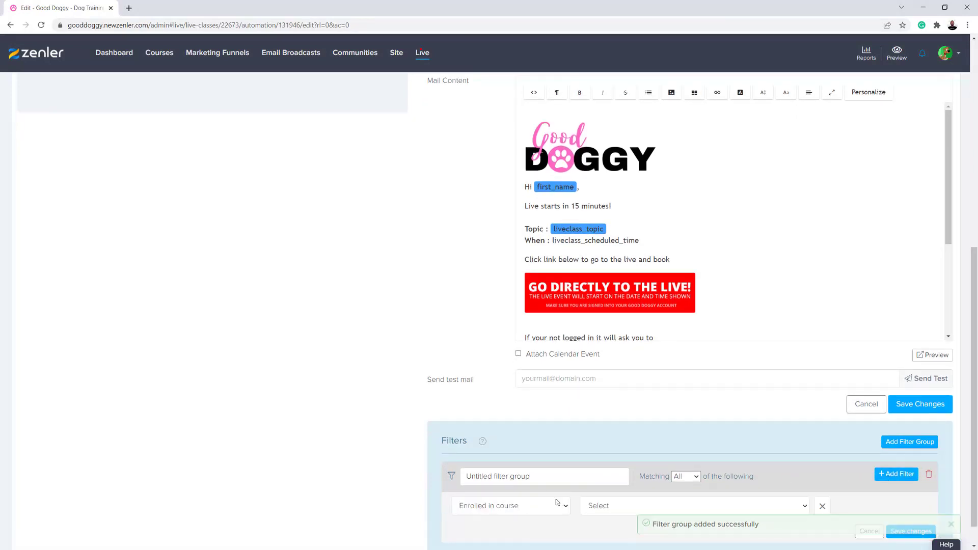
click(600, 505)
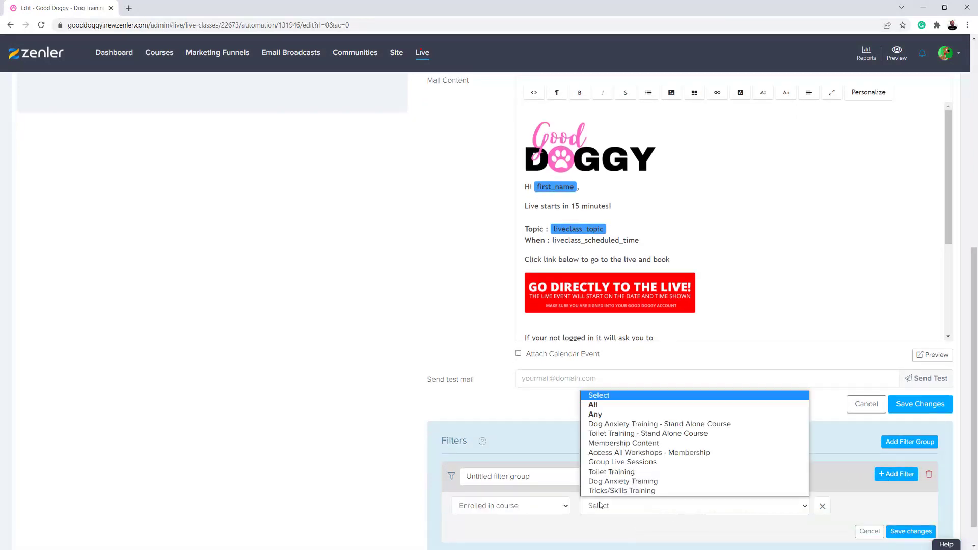
click(611, 462)
click(911, 531)
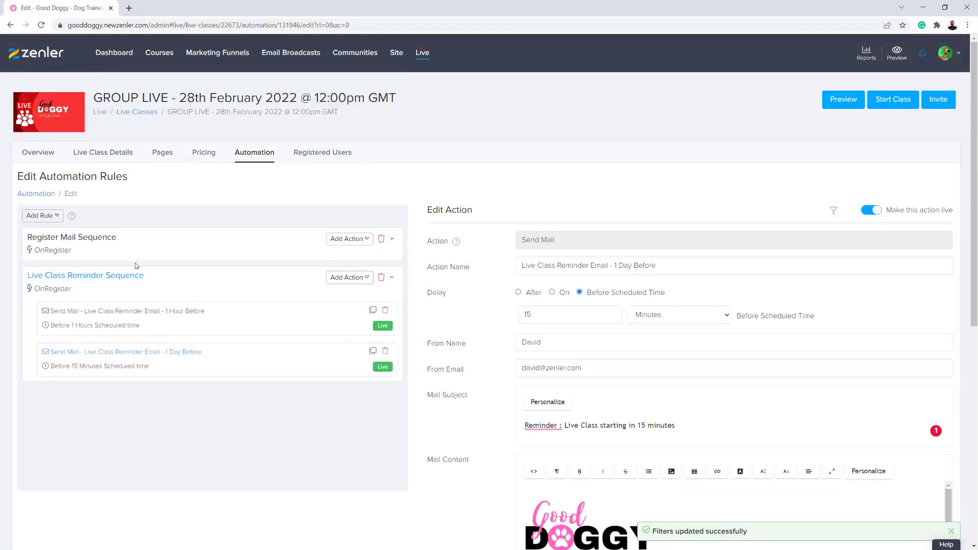
Add a second Send Mail action (Untitled Action, 0 Hours) under Register Mail Sequence
click(148, 250)
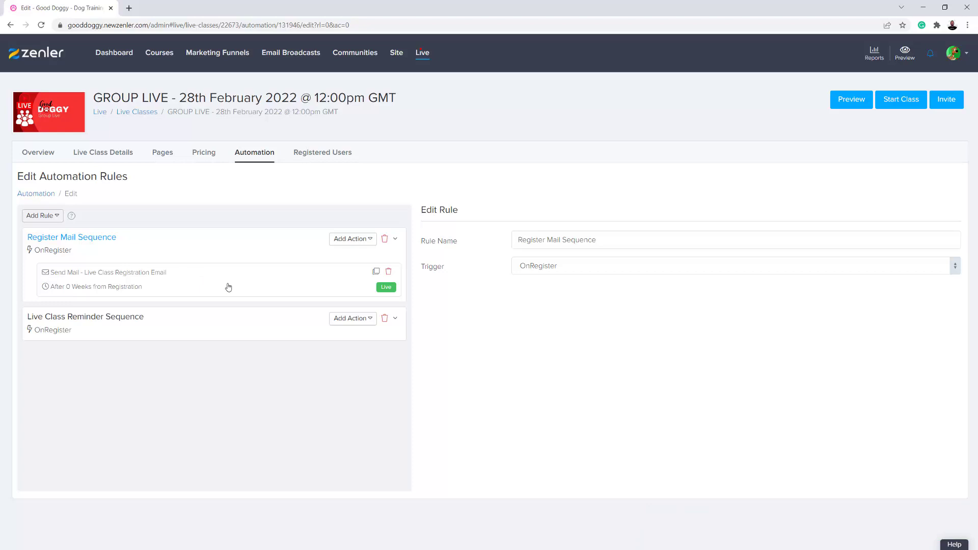
click(371, 240)
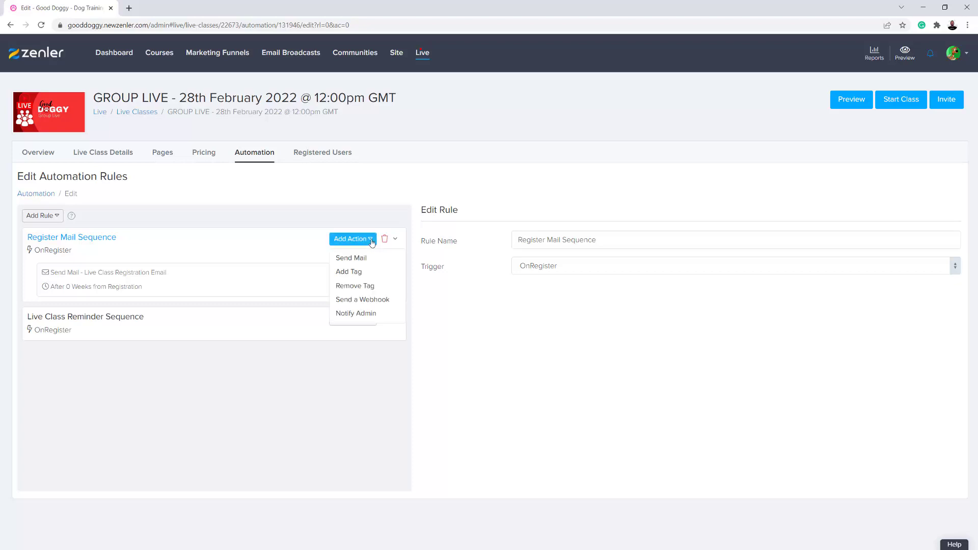
click(358, 258)
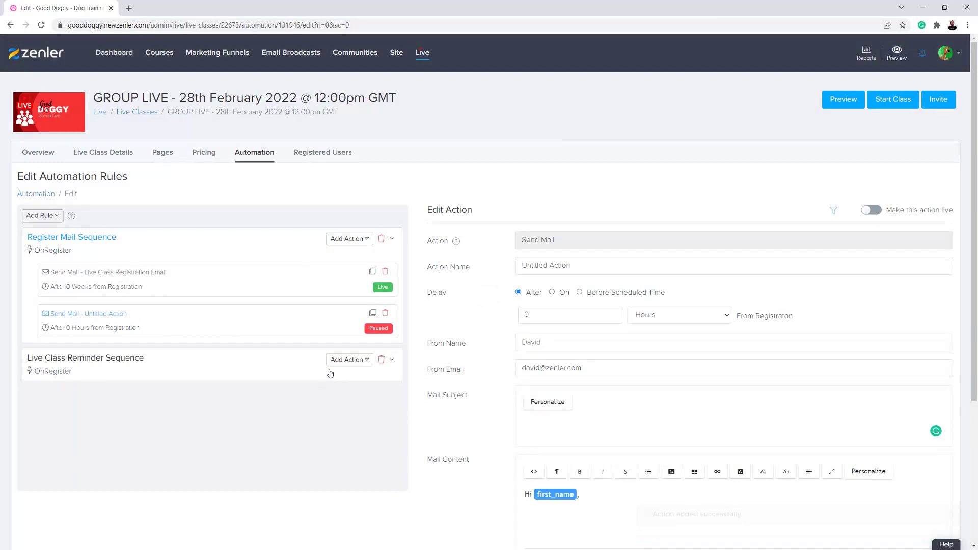
Rename the new action to 'Paid Enrol registration' and attempt to save it
drag(574, 264, 419, 377)
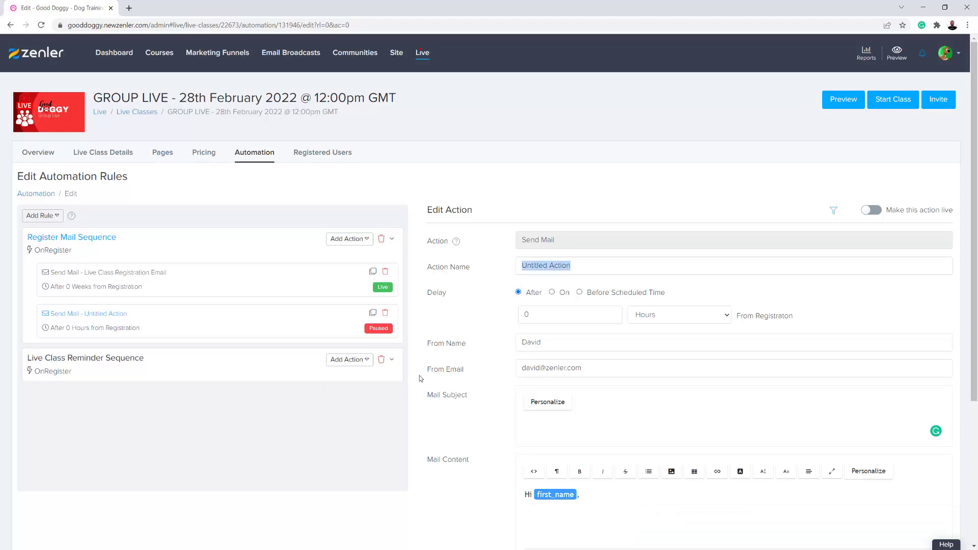
text(Paid Enrol)
text(registration)
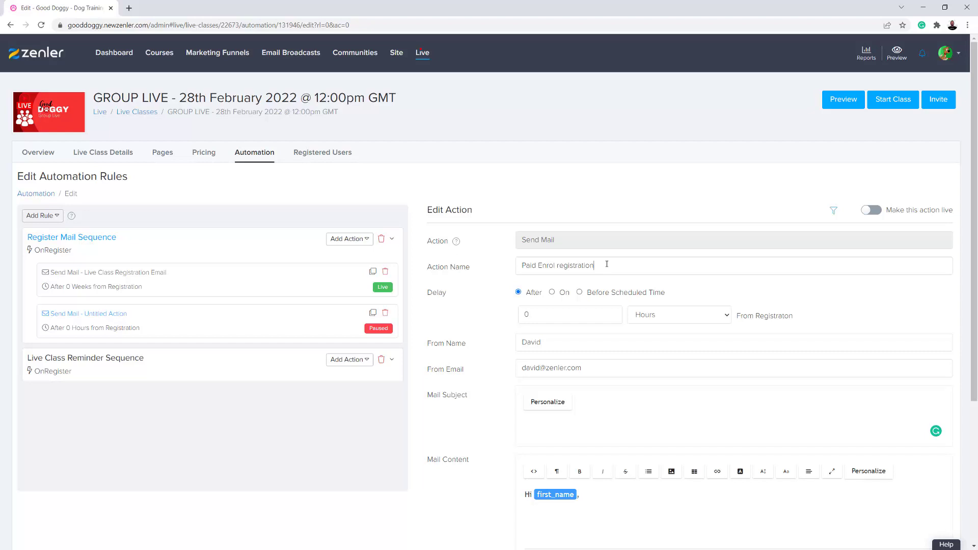
scroll(515, 439, down, 4)
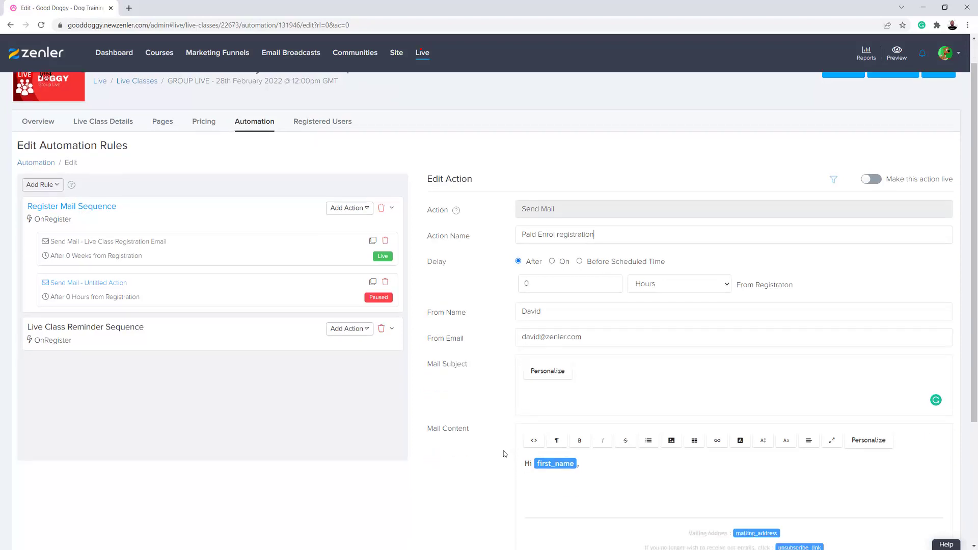
scroll(516, 405, up, 2)
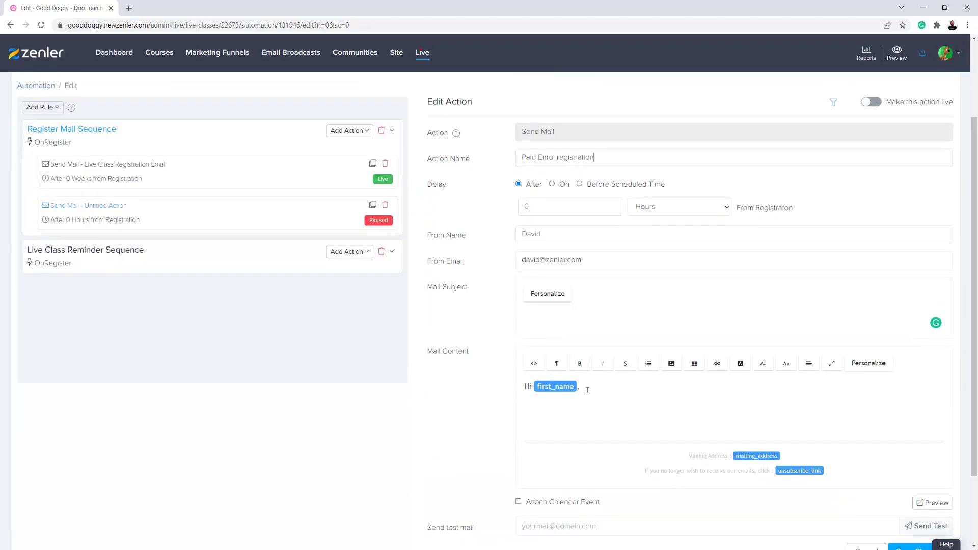
scroll(459, 377, up, 2)
scroll(488, 356, down, 4)
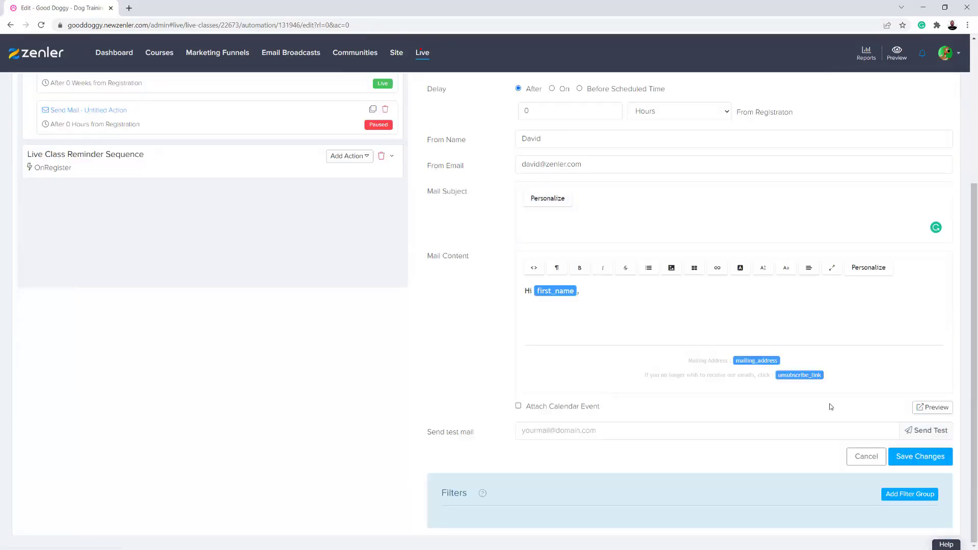
click(912, 456)
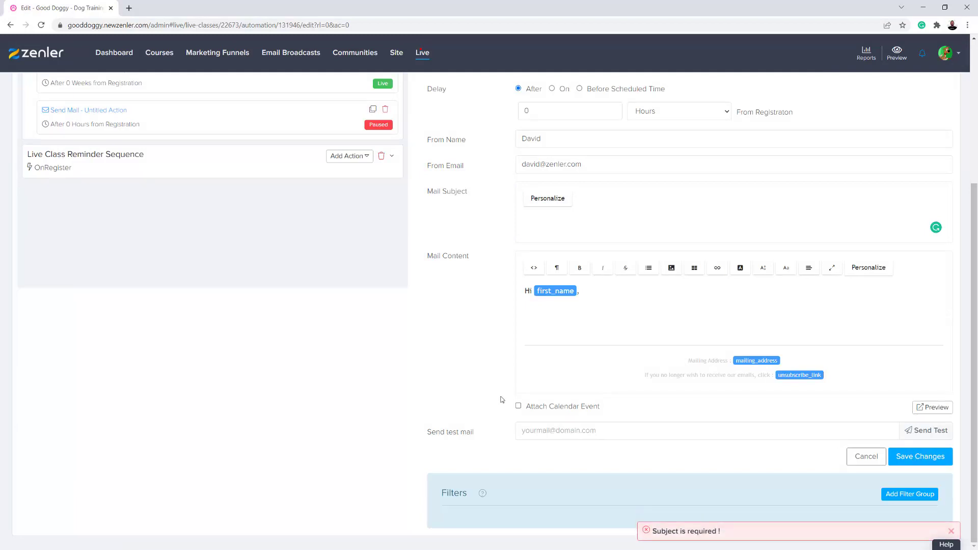
scroll(424, 387, up, 2)
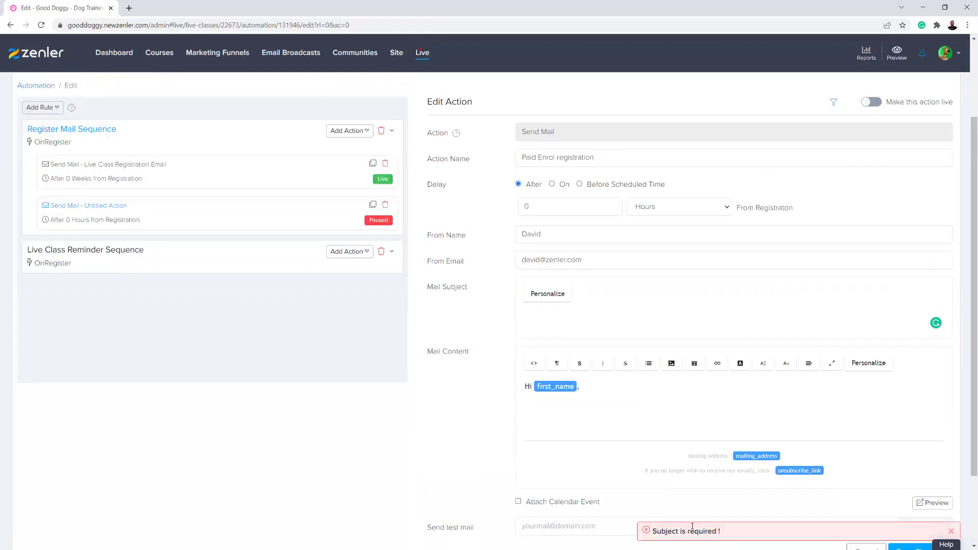
scroll(521, 501, down, 2)
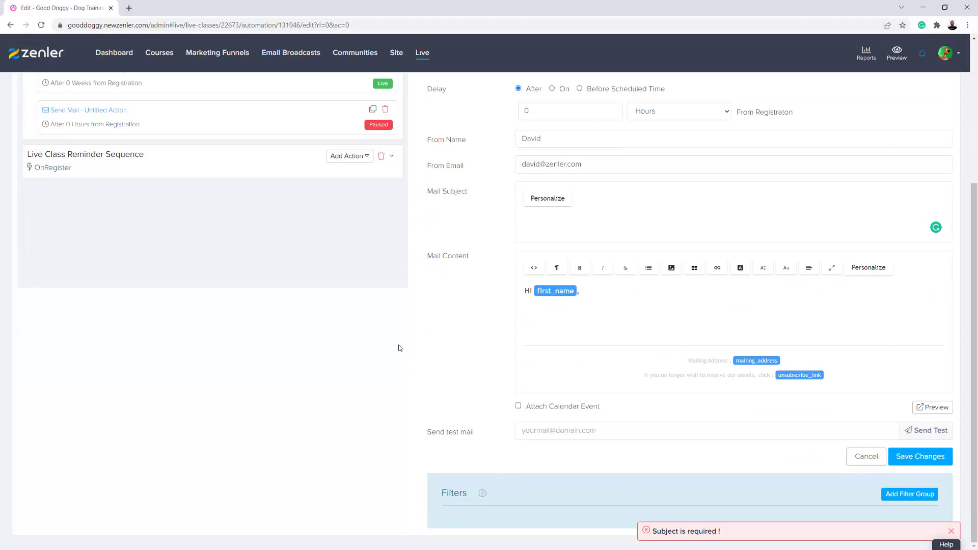
scroll(398, 348, up, 3)
Enter the subject 'You Have paid and are now able to access this Live' and save
click(539, 361)
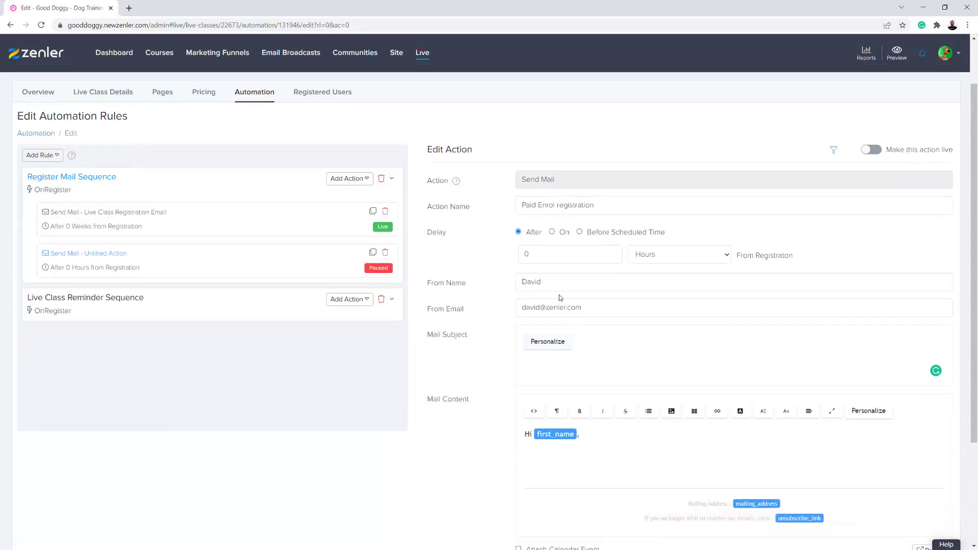
click(535, 363)
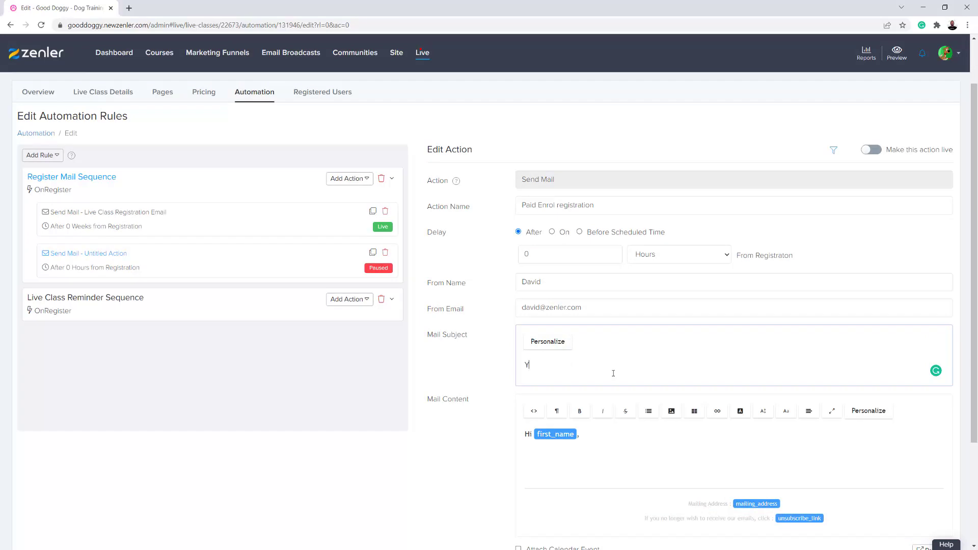
text(You Are)
text(Have paid and are no)
text(w able to a)
text(ccess th)
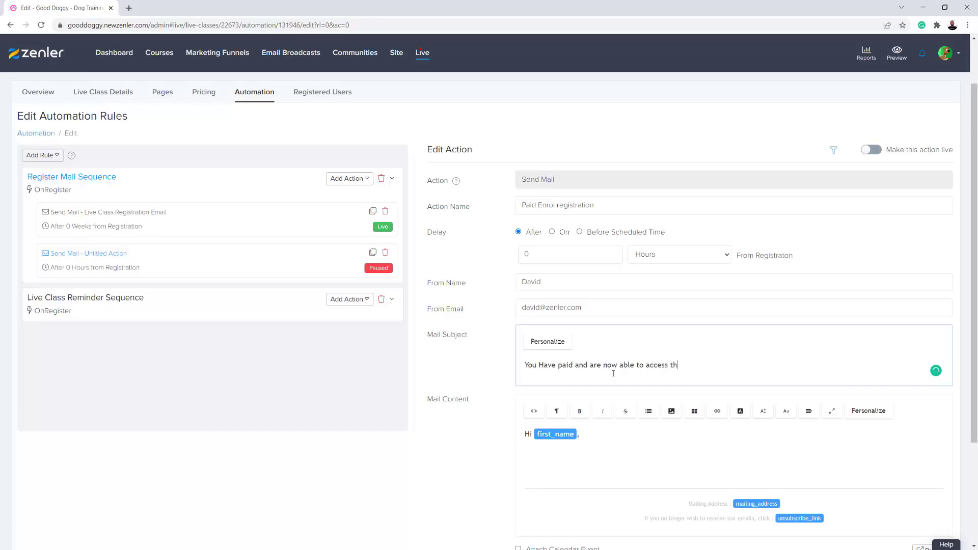
text(is Live)
scroll(807, 412, down, 3)
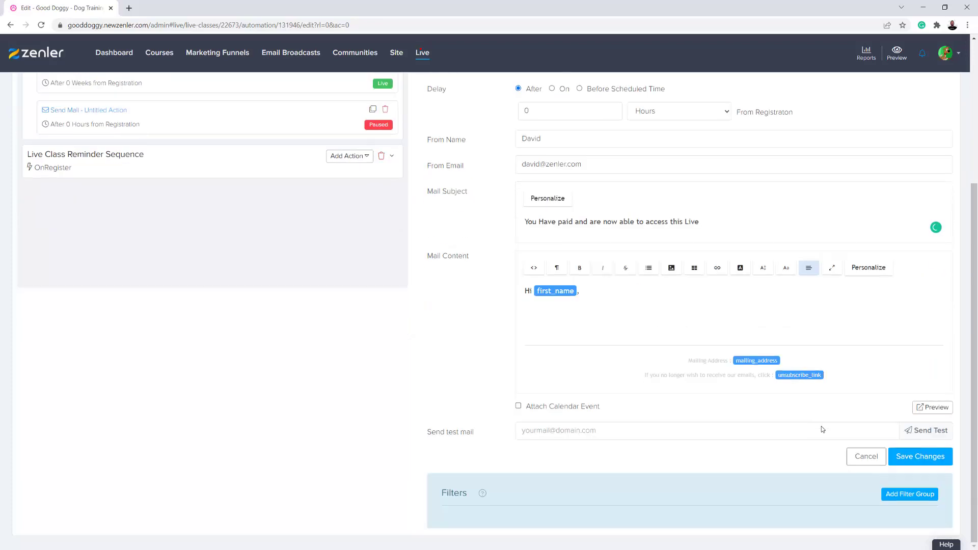
click(930, 459)
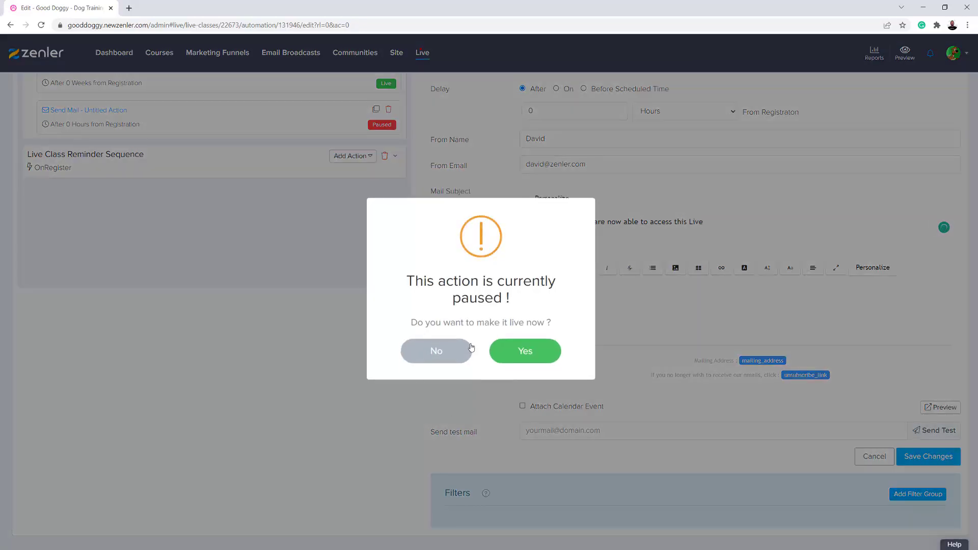
Make Paid Enrol registration live for existing registrants, then select the Live Class Registration Email's body to copy
click(527, 350)
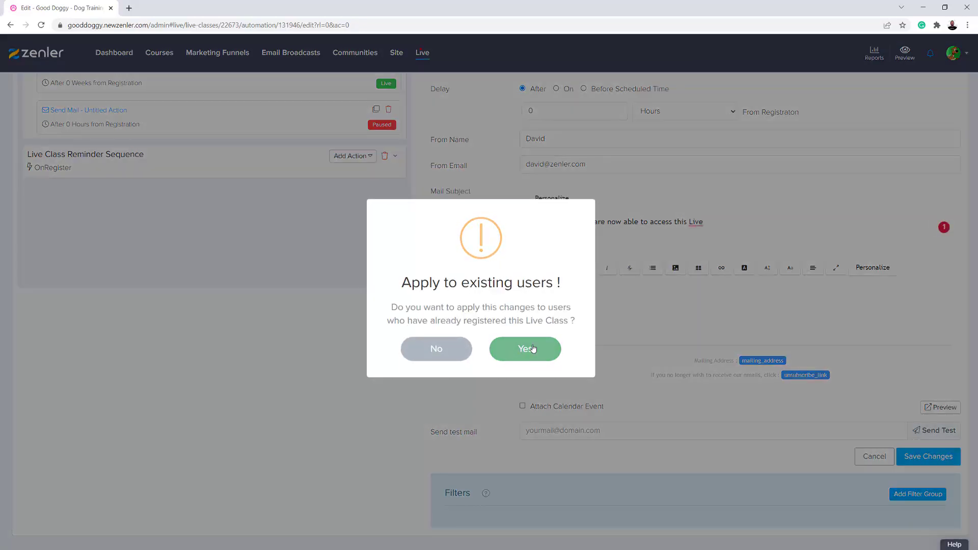
click(526, 347)
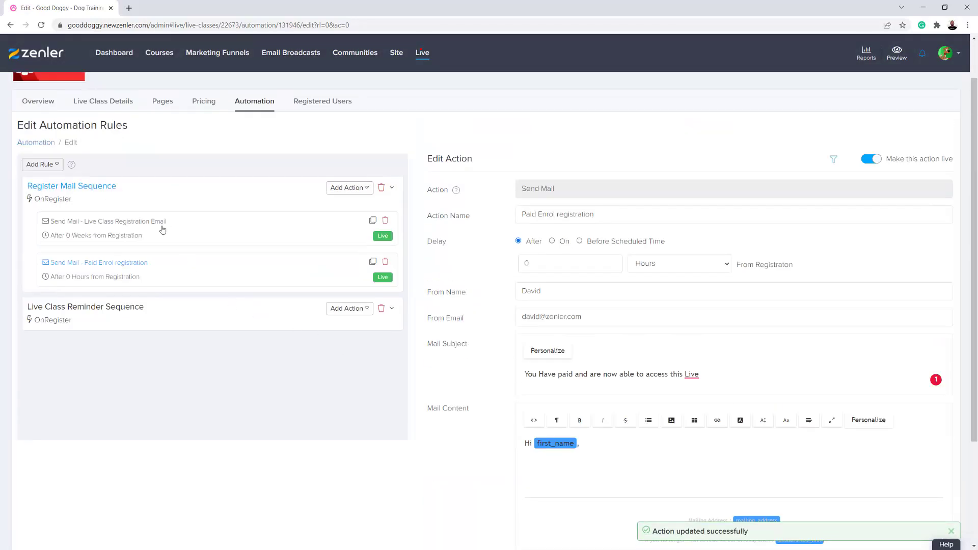
click(191, 229)
scroll(840, 474, down, 5)
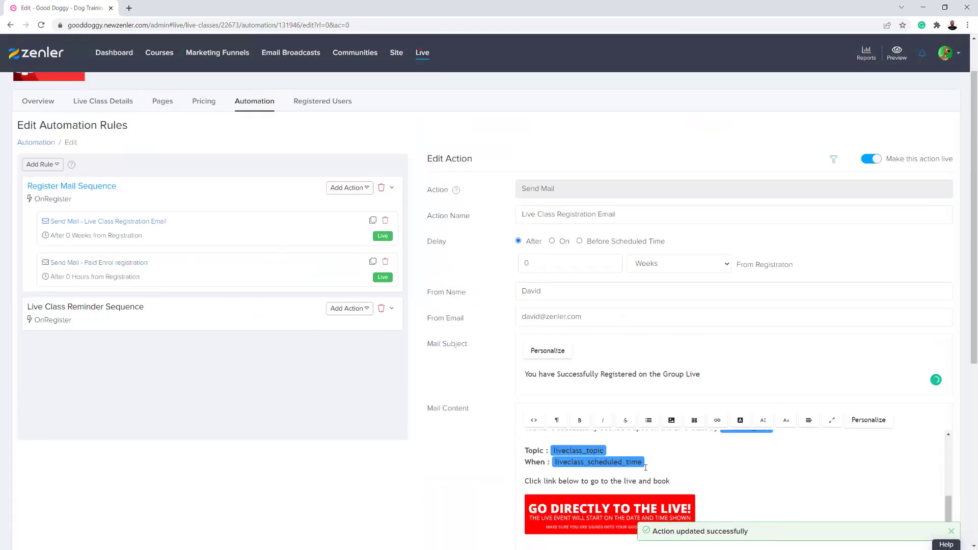
scroll(971, 437, down, 5)
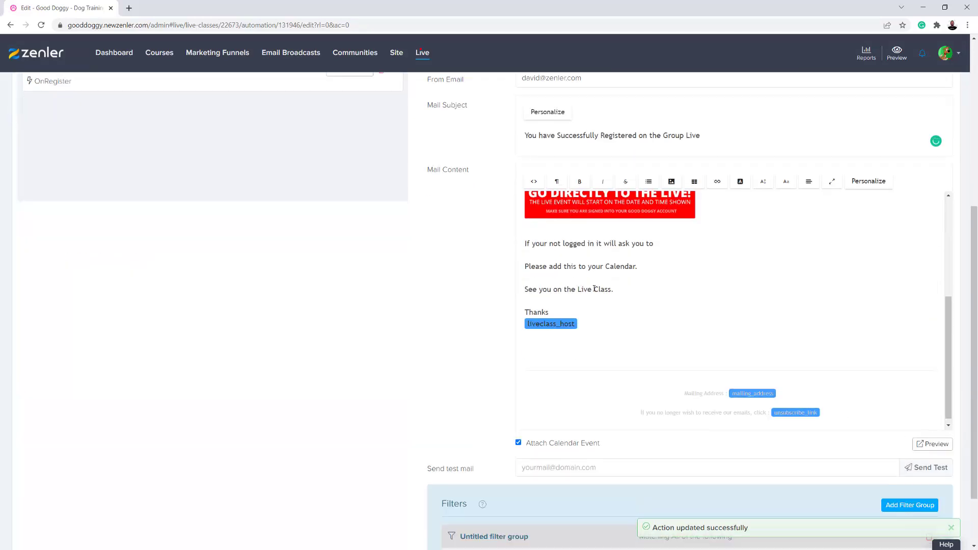
scroll(677, 321, up, 1)
scroll(662, 357, up, 2)
drag(598, 420, 520, 205)
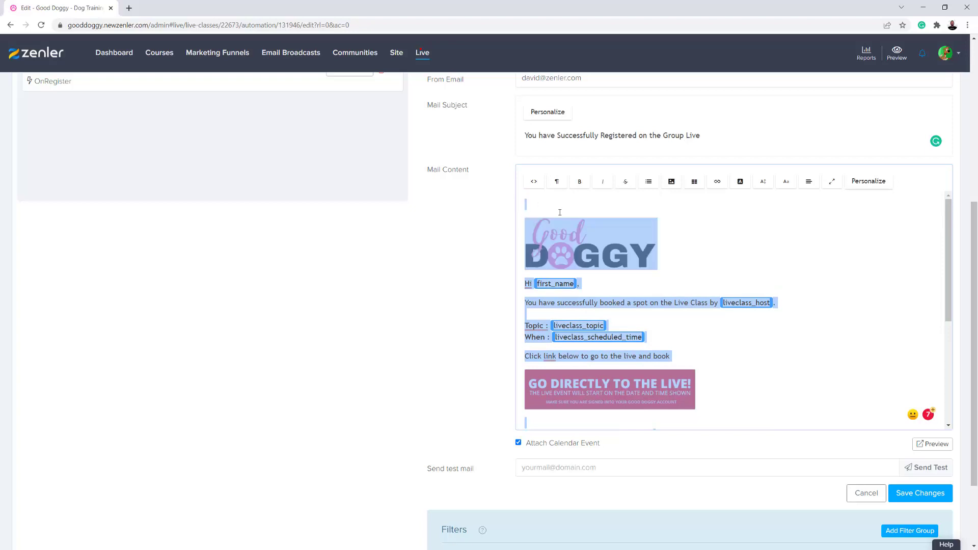
scroll(399, 288, up, 5)
Paste the copied body into Paid Enrol registration, delete the banner image, and start typing 'Your Link to the Live:'
click(171, 276)
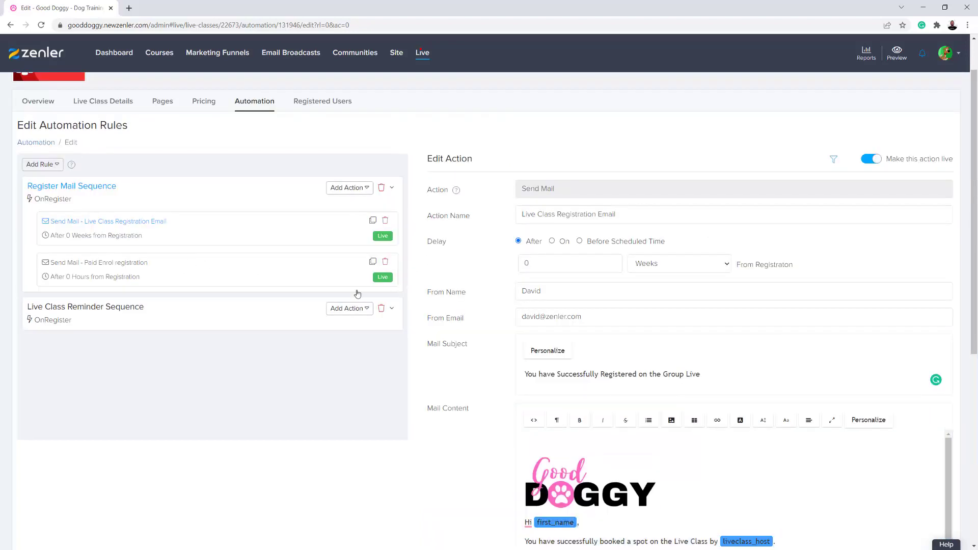
drag(586, 445, 523, 445)
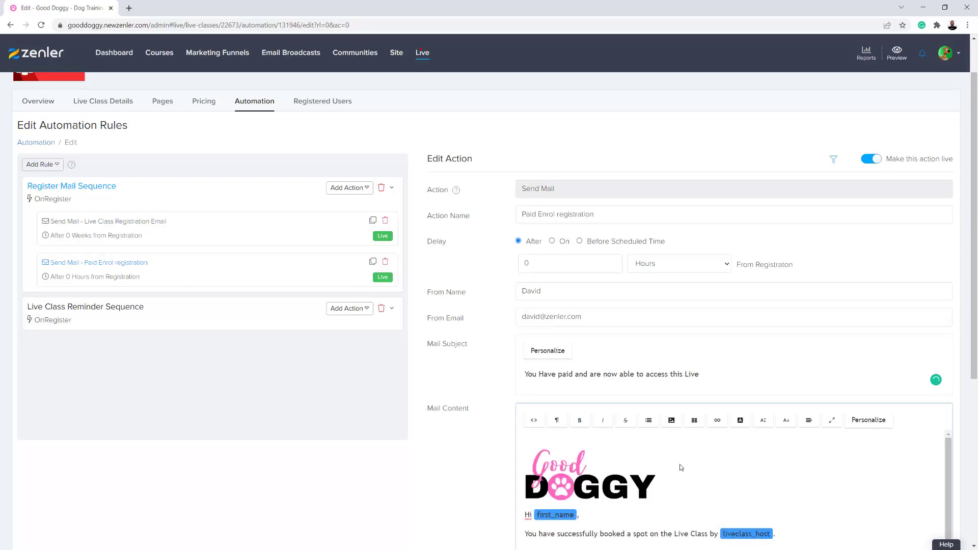
scroll(681, 468, down, 3)
click(610, 477)
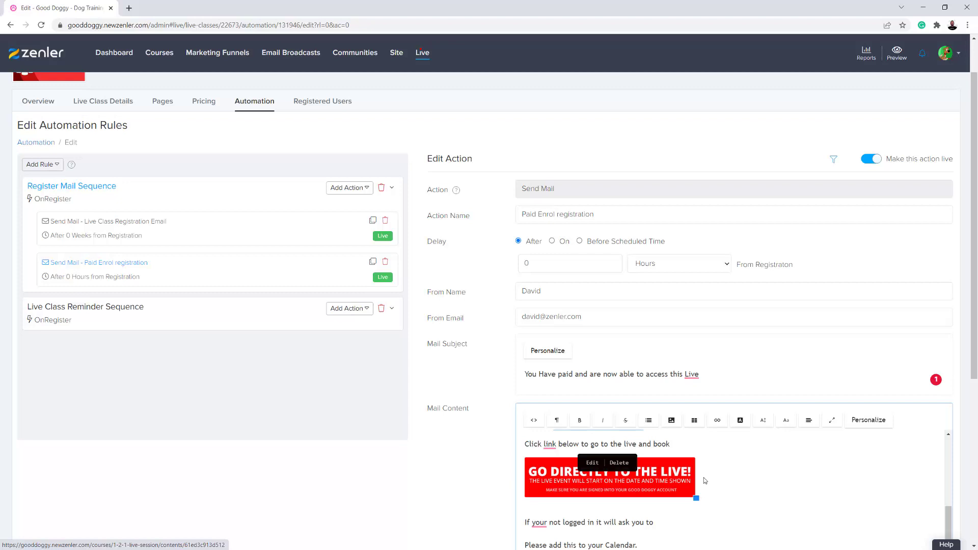
click(621, 462)
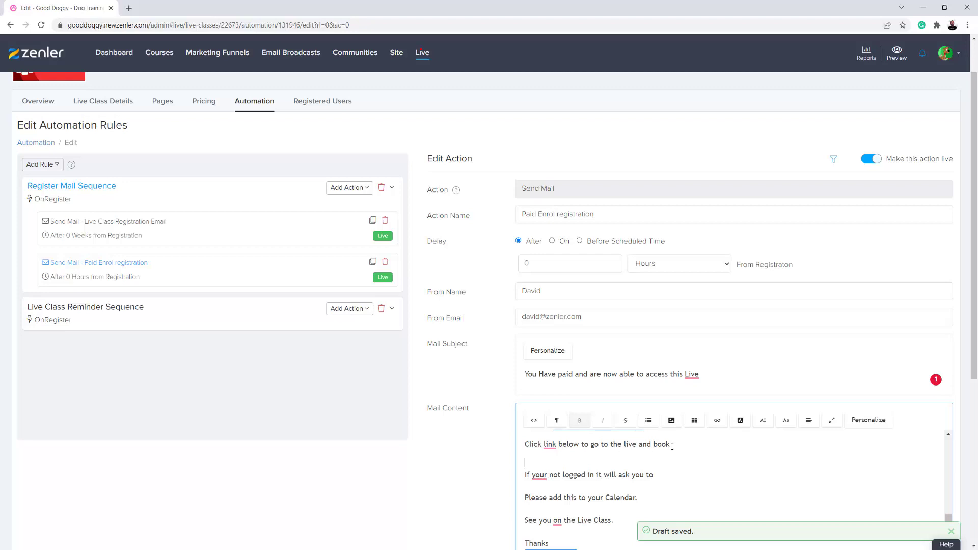
drag(671, 443, 524, 444)
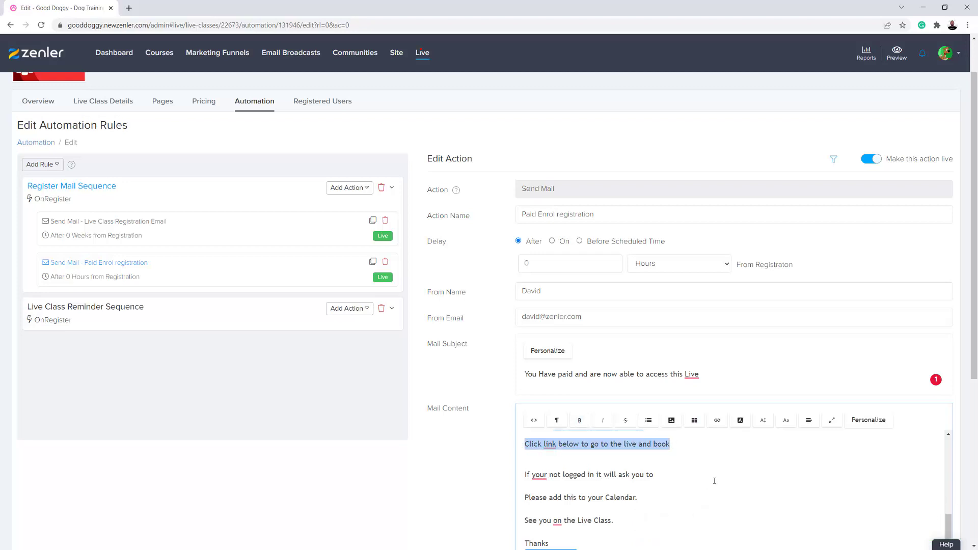
text(Your Link to the Live:)
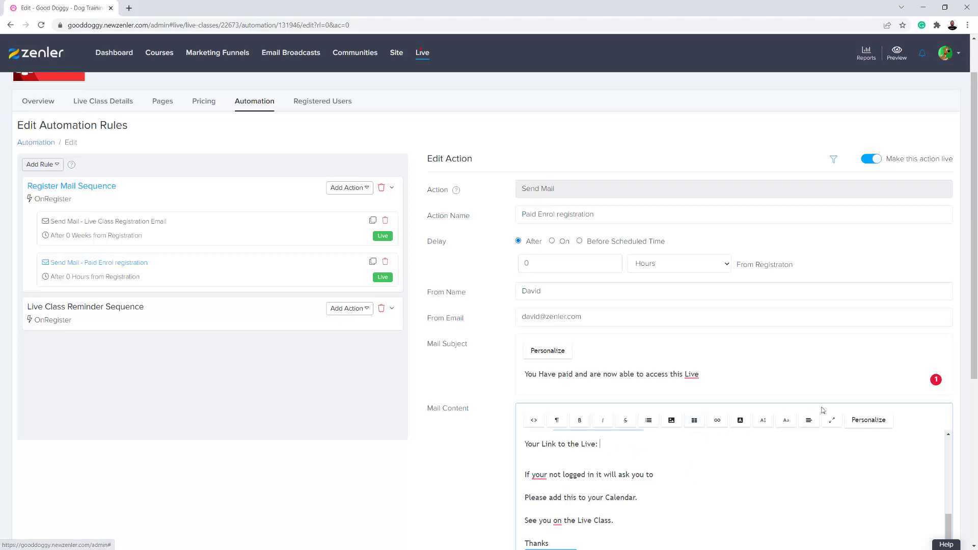
Insert the liveclass_join_link tag, add 'and paid for', and bold the link heading
click(861, 421)
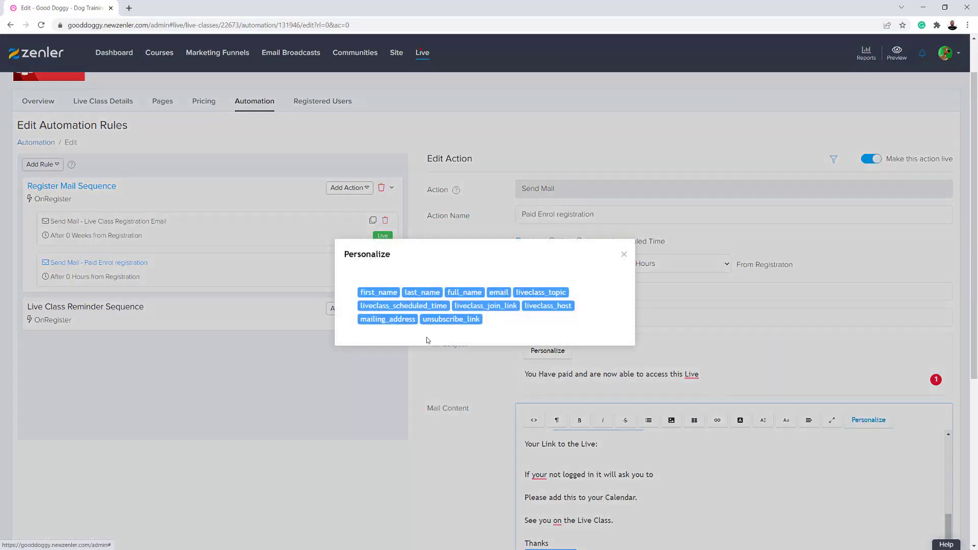
click(484, 307)
scroll(669, 519, up, 3)
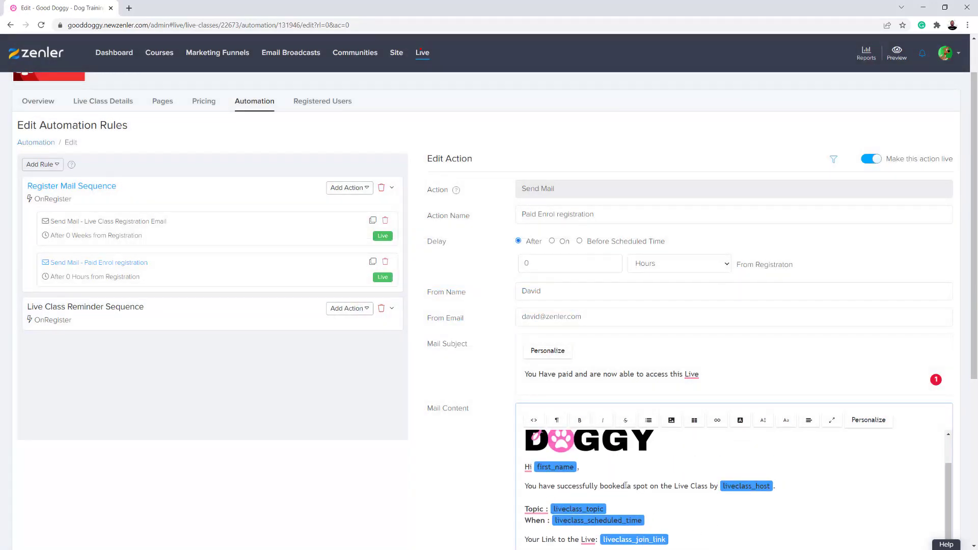
text(and paid)
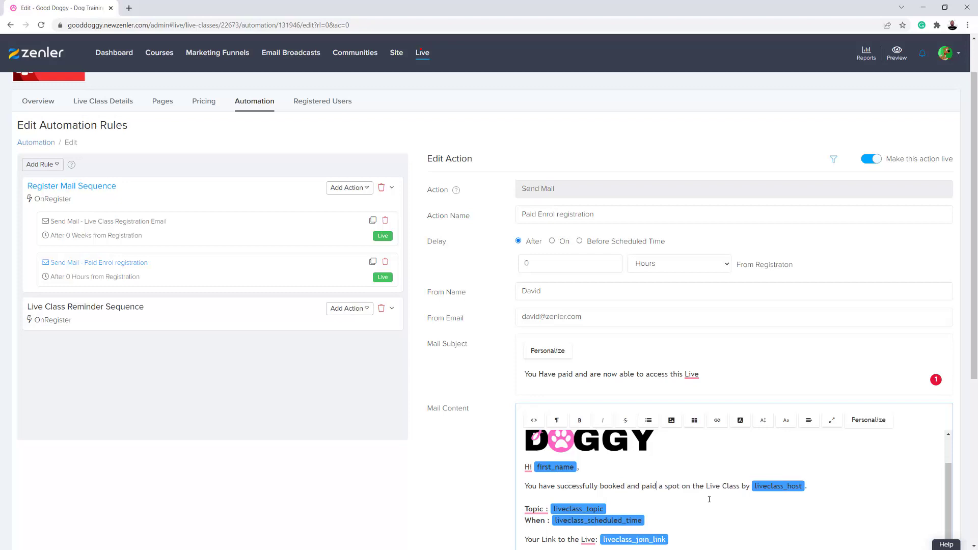
text( for)
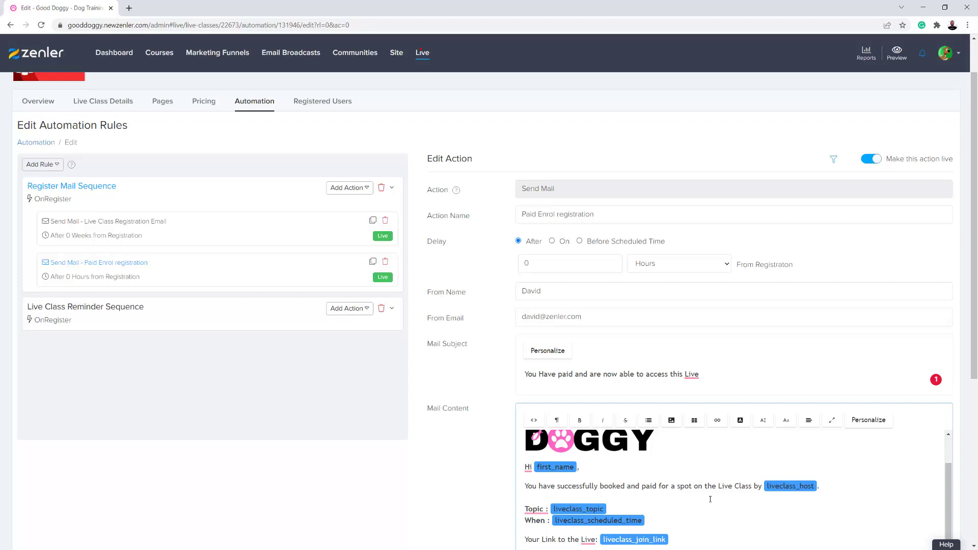
scroll(794, 490, down, 1)
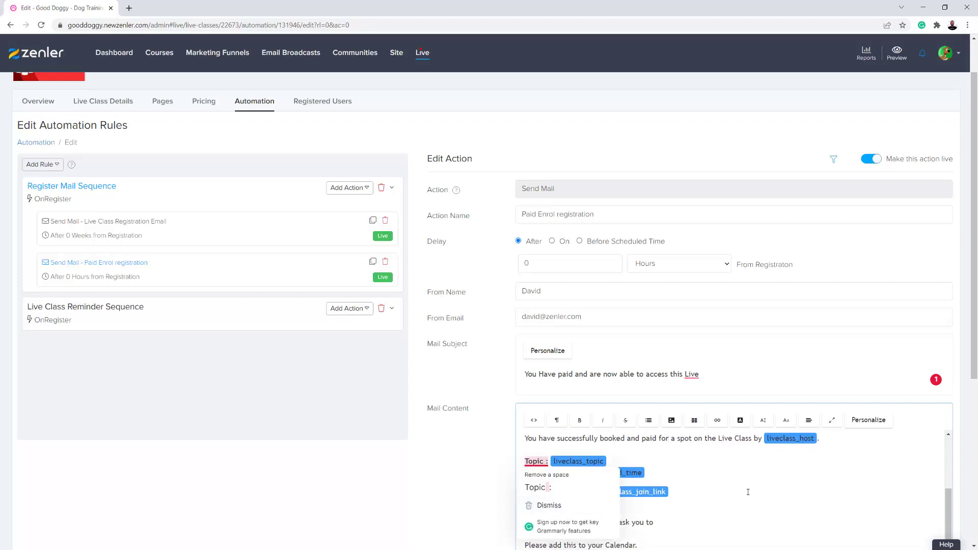
drag(599, 492, 525, 490)
click(579, 420)
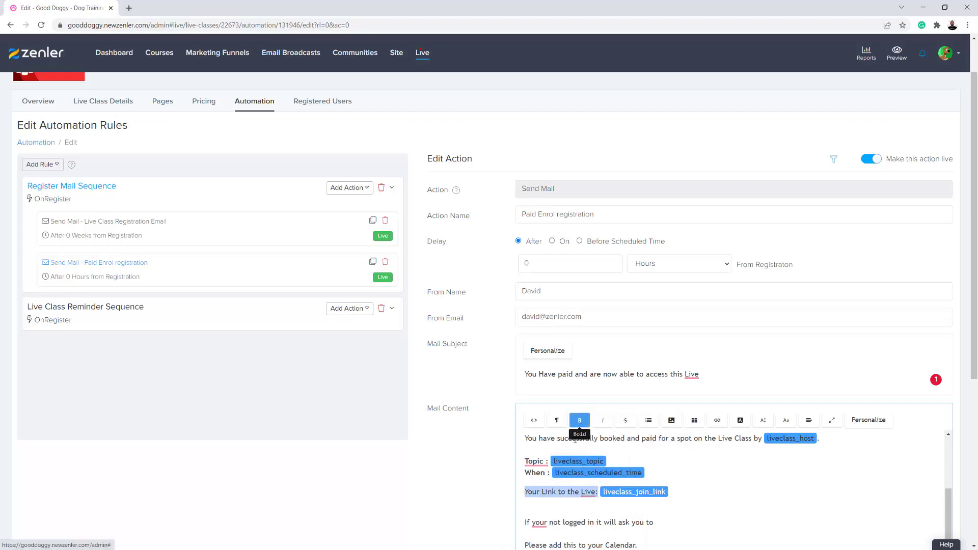
click(732, 505)
Delete the not-logged-in line and duplicated host/greeting, then sign off 'Good Doggy' after Thanks
scroll(703, 474, down, 1)
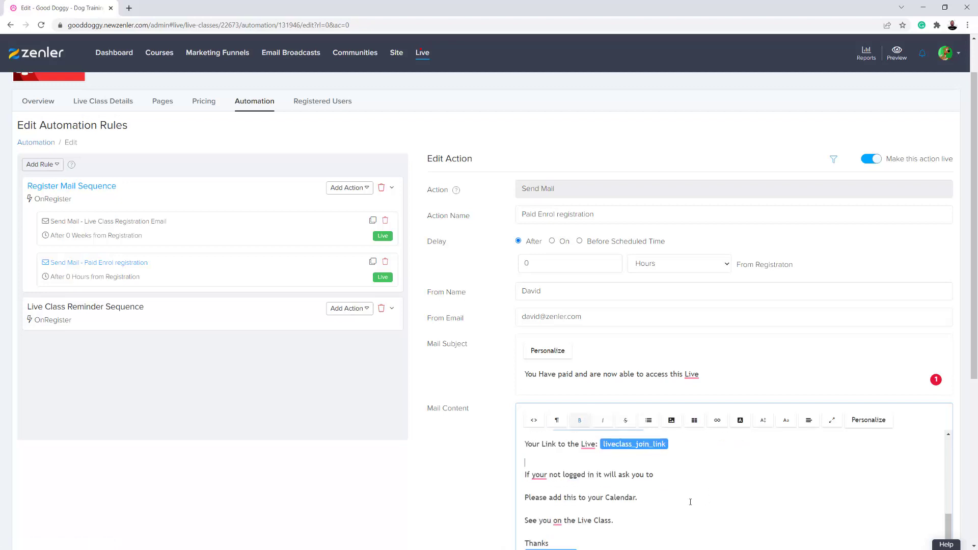
drag(526, 474, 666, 477)
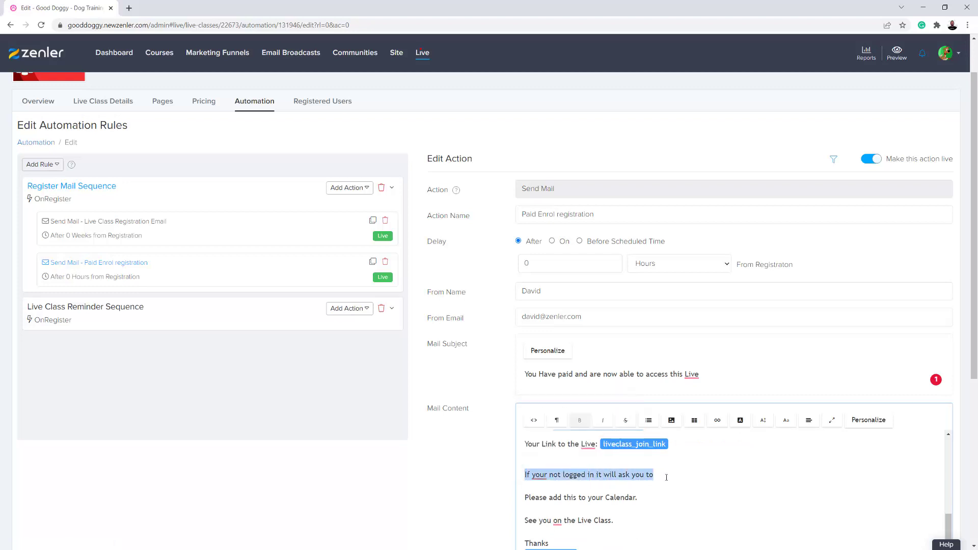
key(BackSpace)
key(BackSpace)
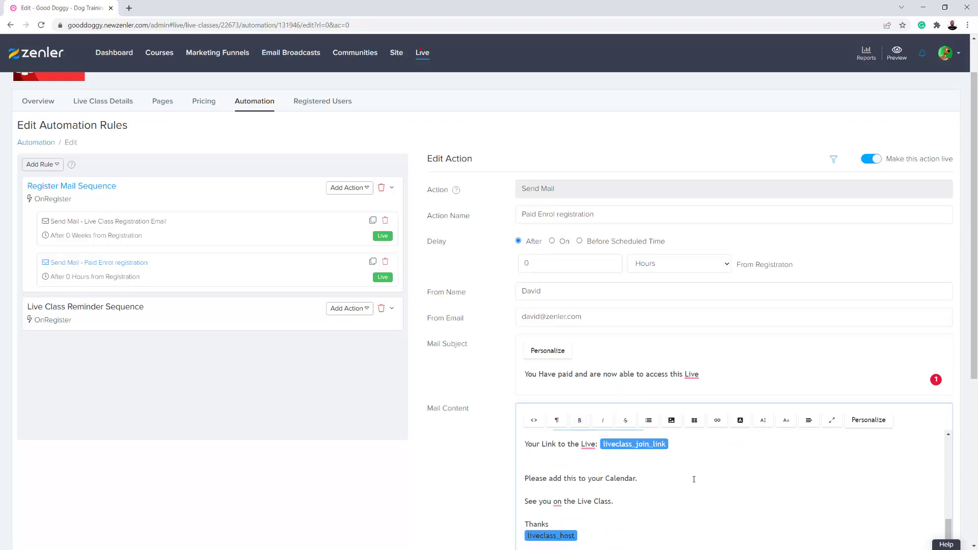
key(BackSpace)
scroll(611, 482, down, 1)
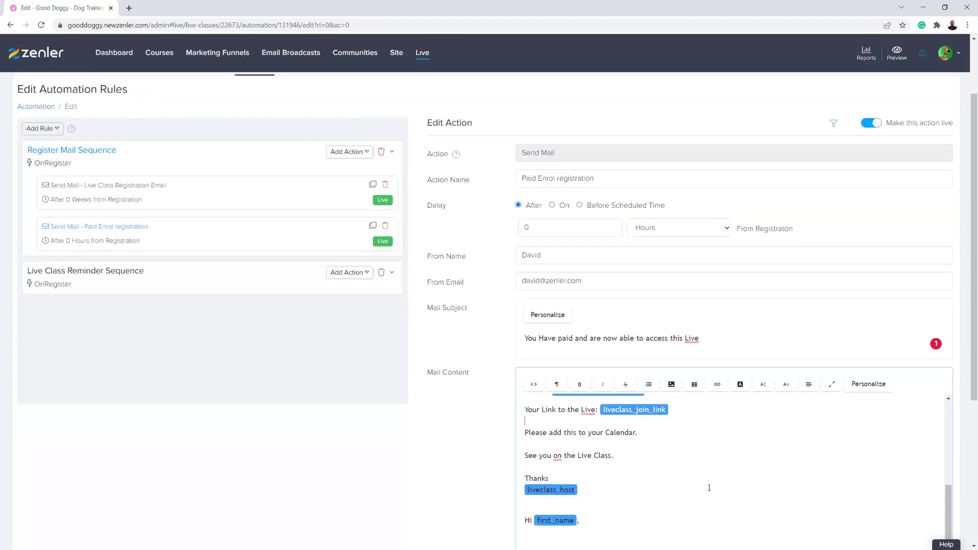
drag(554, 513, 521, 477)
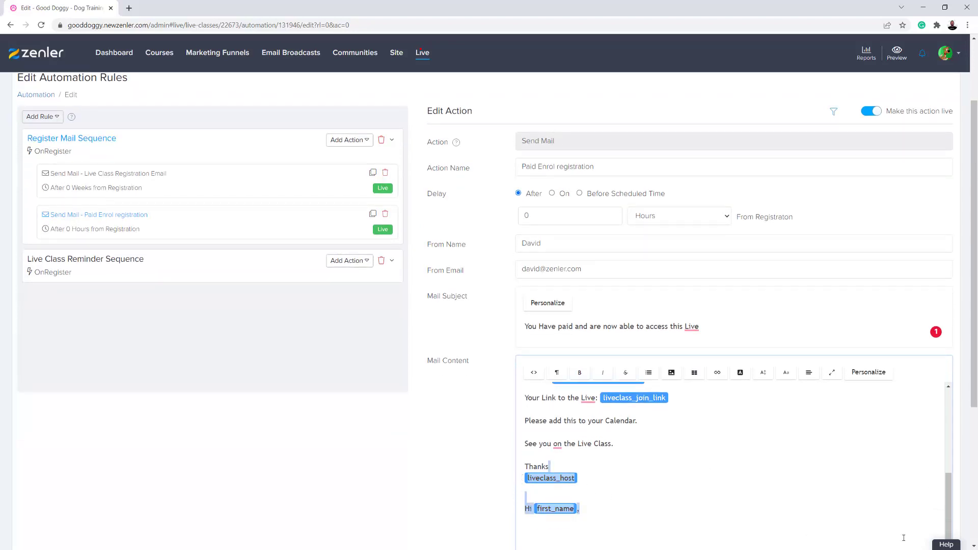
key(BackSpace)
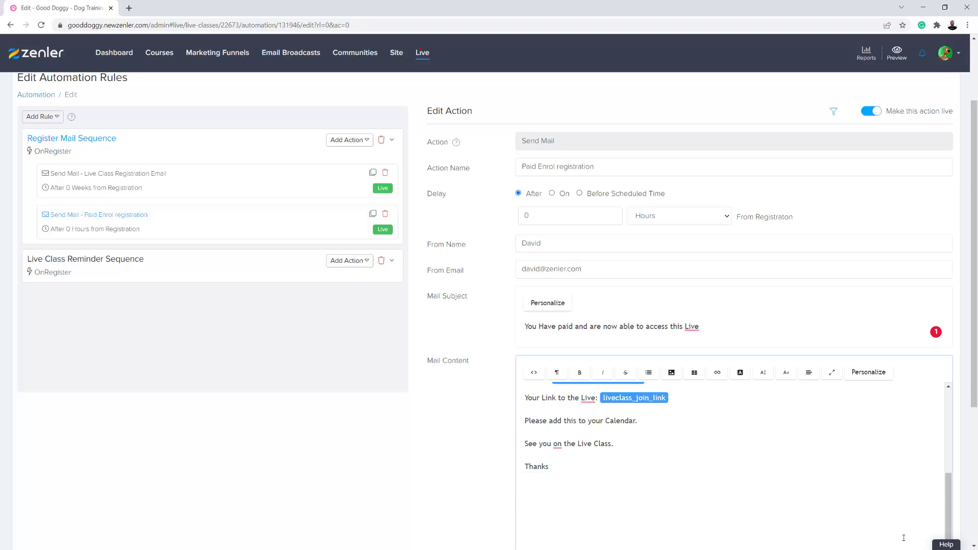
scroll(902, 538, up, 1)
key(Return)
text(Good Doggy)
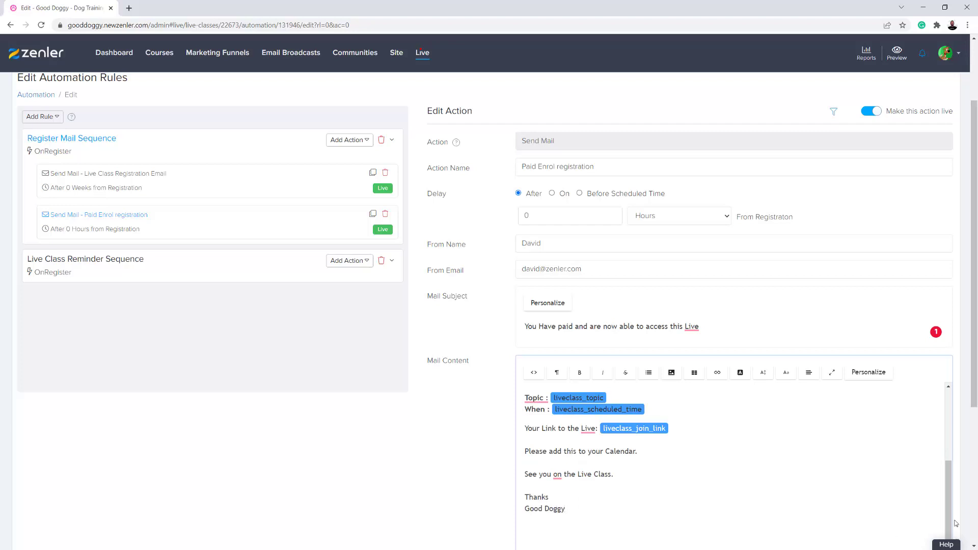
scroll(790, 479, down, 3)
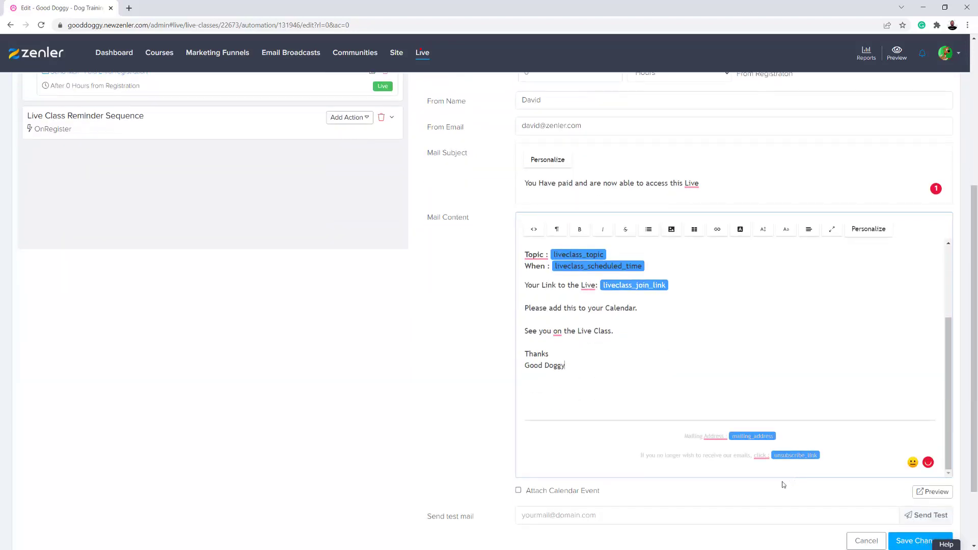
Review the finished email body and save the Paid Enrol registration action
scroll(721, 448, up, 1)
drag(581, 414, 525, 245)
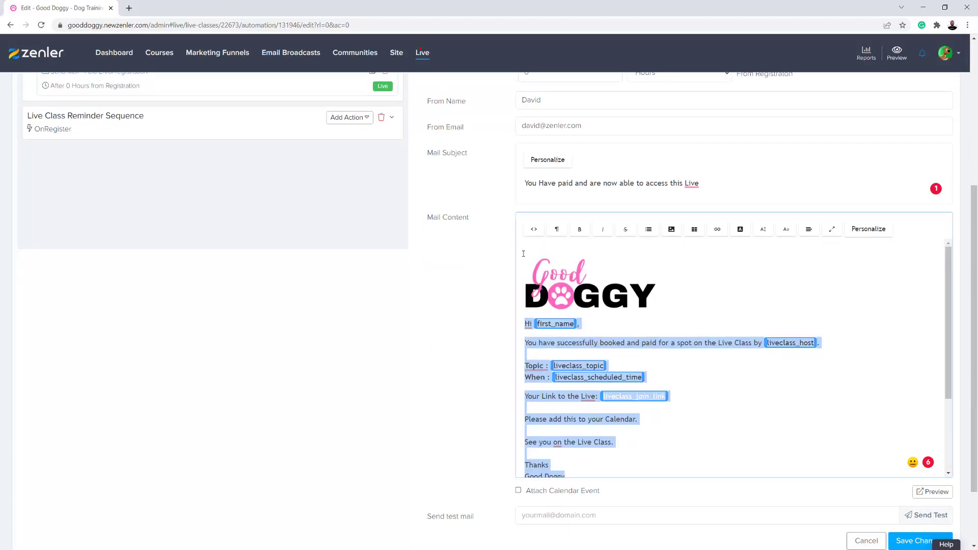
click(782, 418)
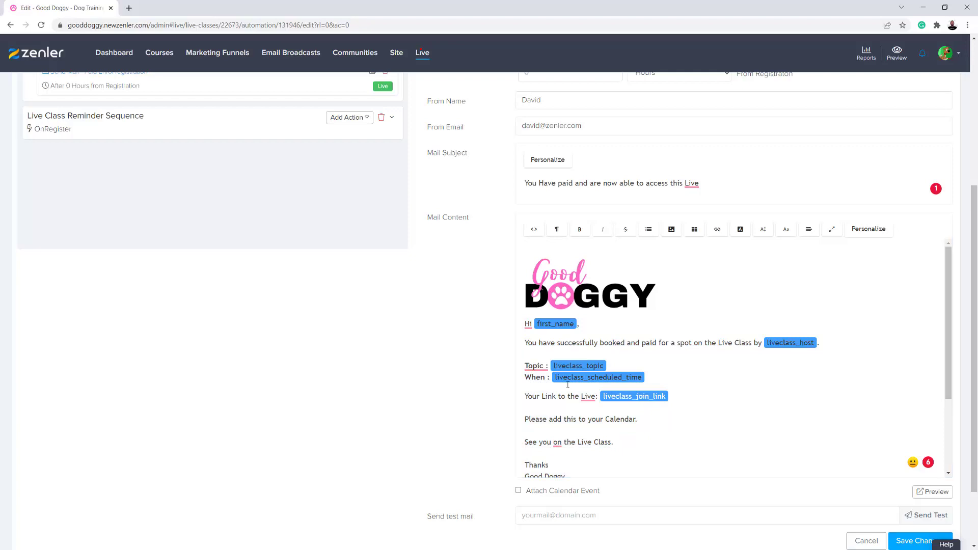
scroll(773, 404, down, 4)
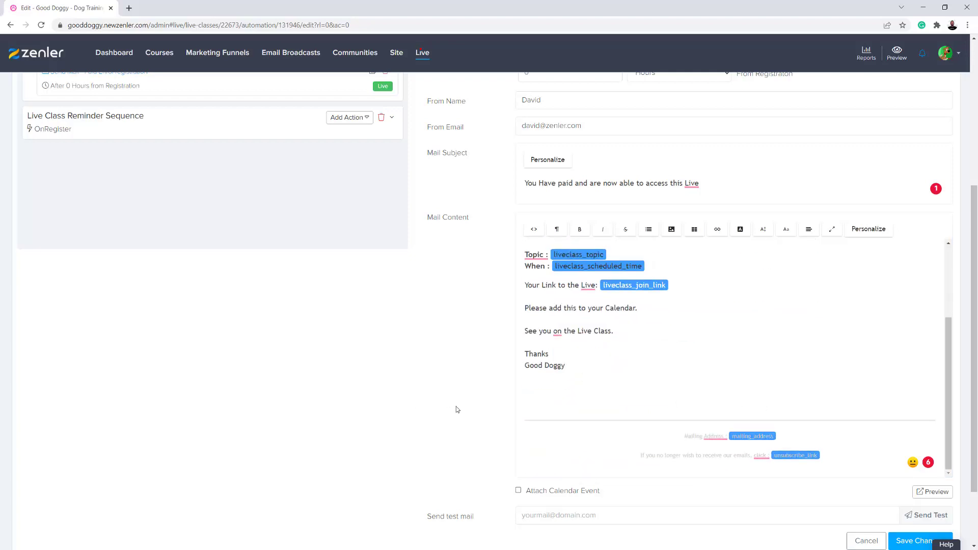
scroll(456, 407, down, 2)
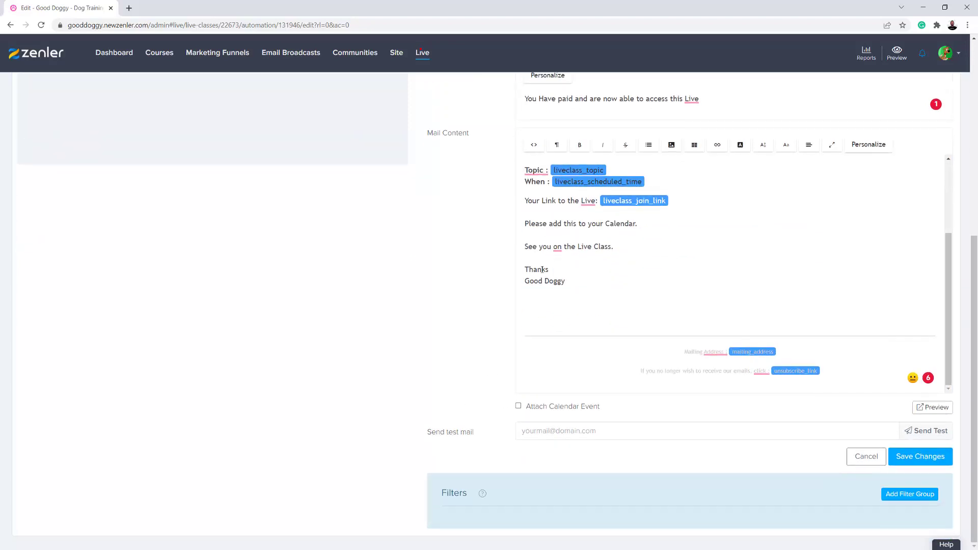
scroll(407, 347, up, 2)
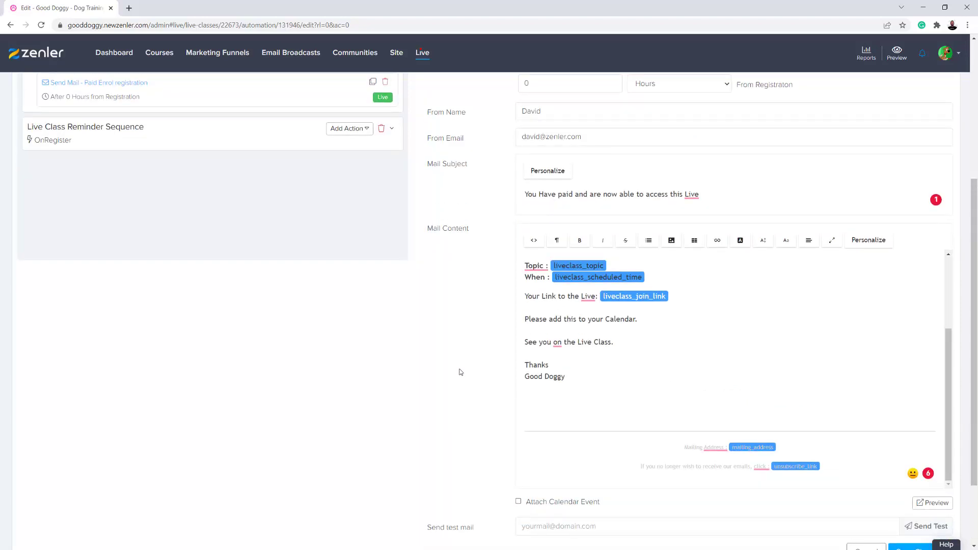
scroll(458, 371, down, 2)
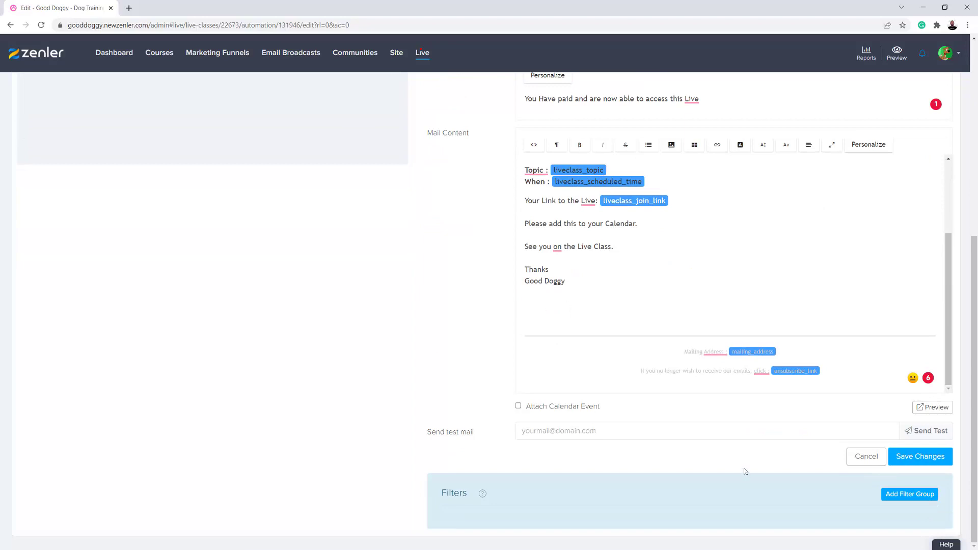
click(916, 456)
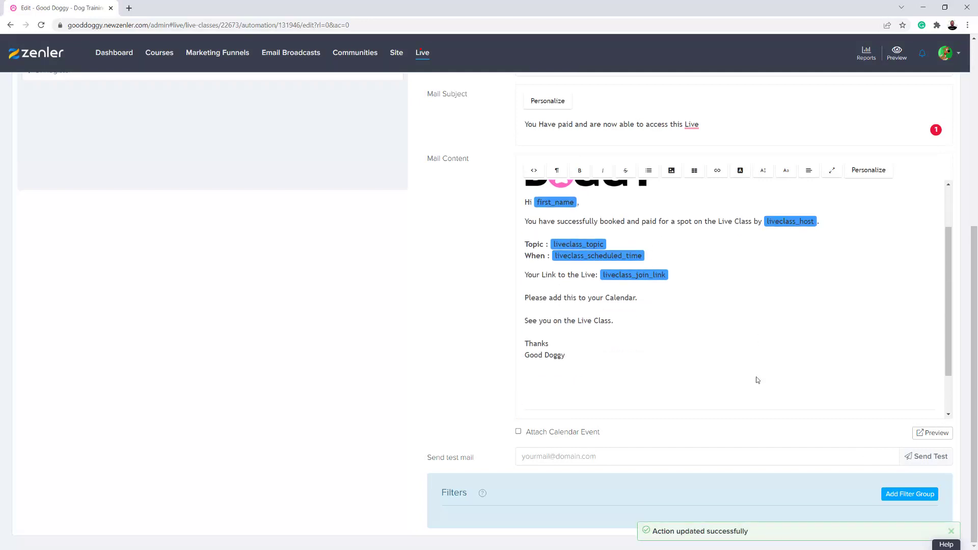
scroll(755, 380, down, 1)
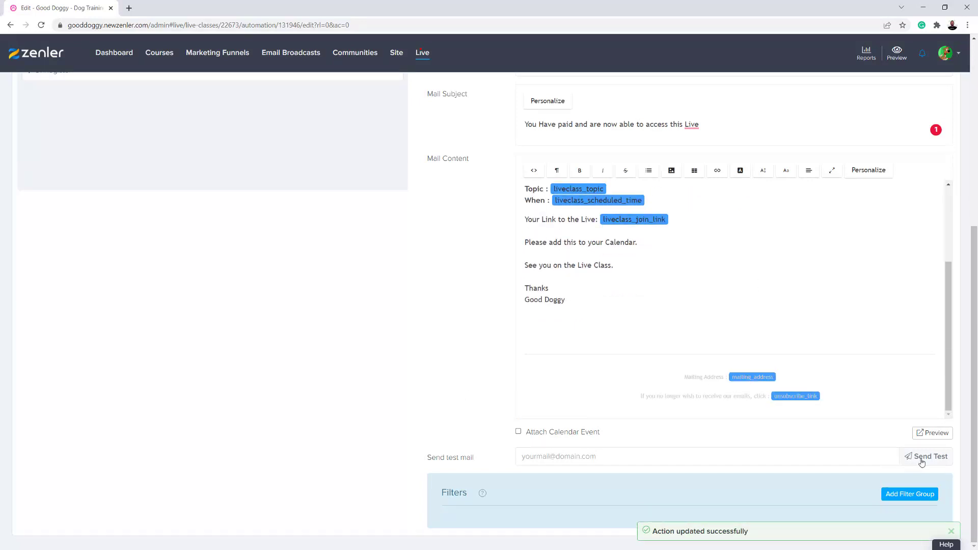
Add a filter group with one row set to 'Not enrolled in course' for Group Live Sessions
click(902, 493)
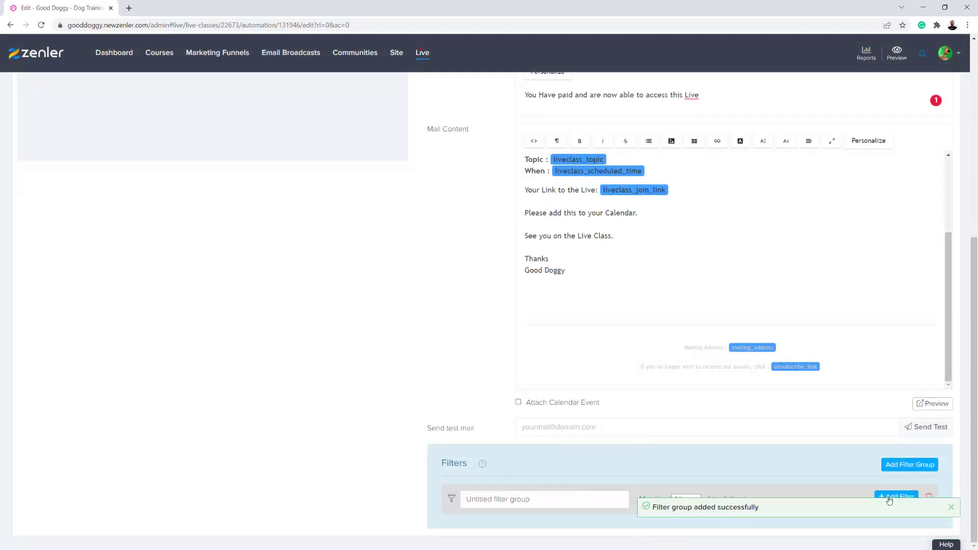
click(889, 498)
scroll(502, 413, down, 1)
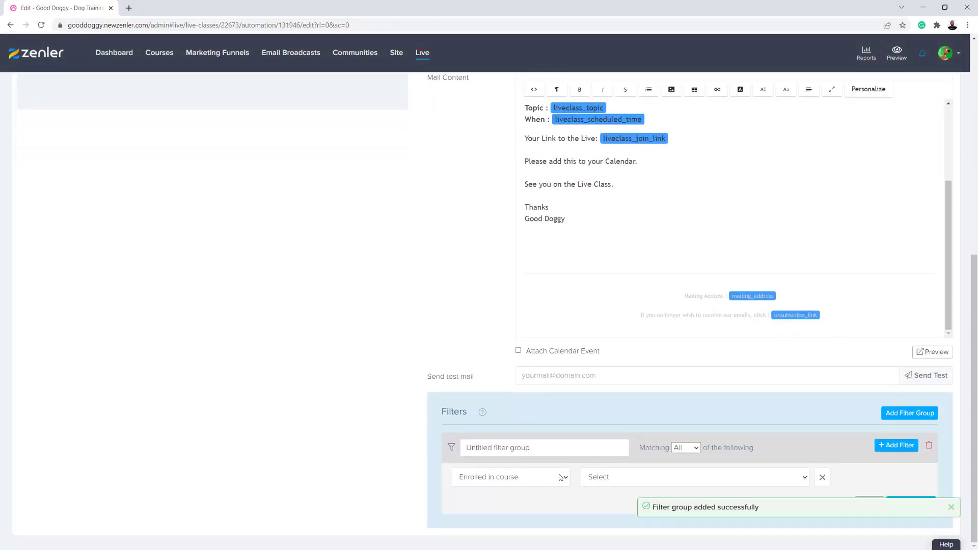
click(563, 482)
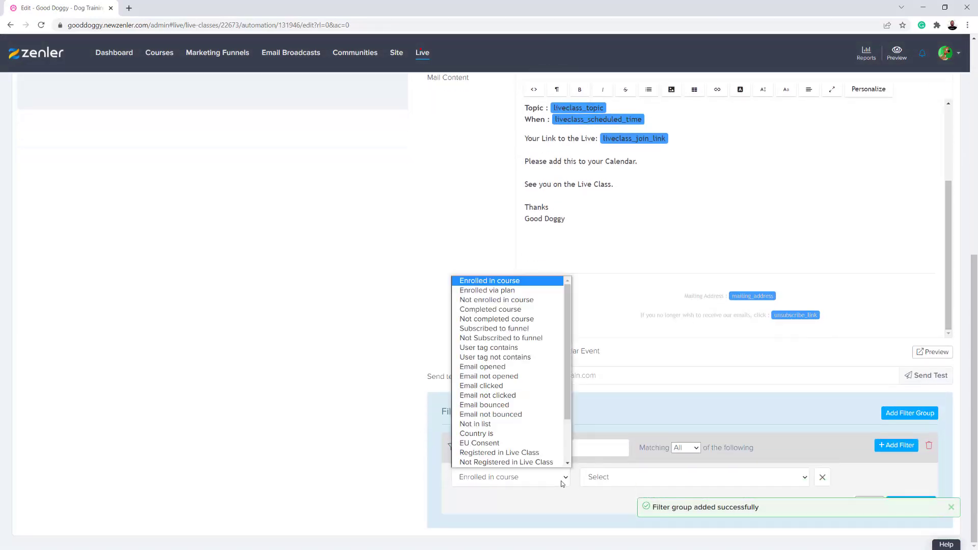
click(486, 300)
click(628, 475)
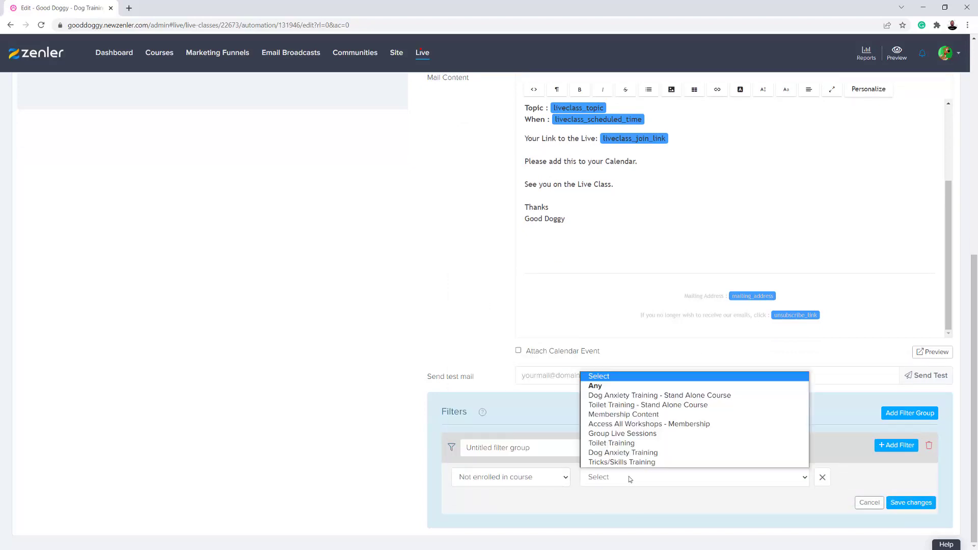
click(614, 433)
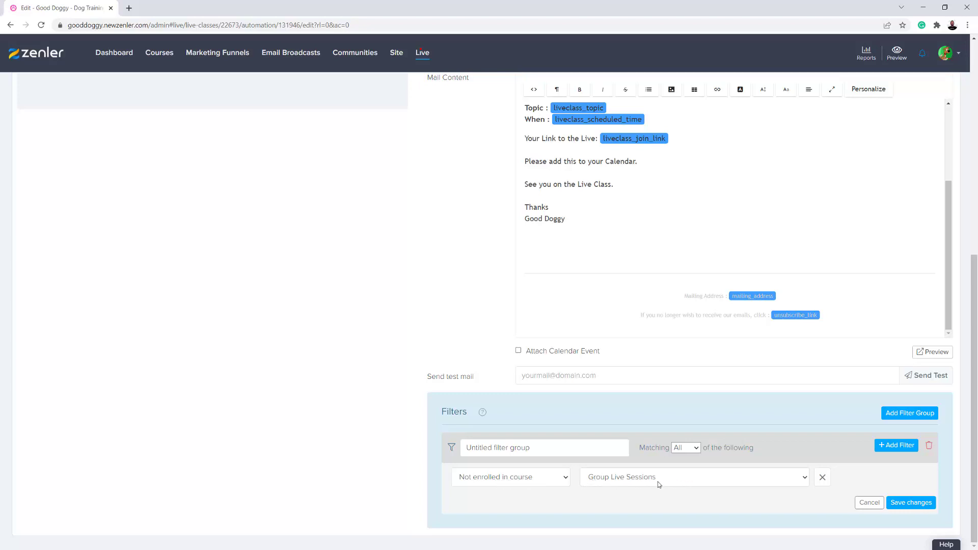
Save the 'Not enrolled in course' Group Live Sessions filter on the Paid Enrol email
click(910, 502)
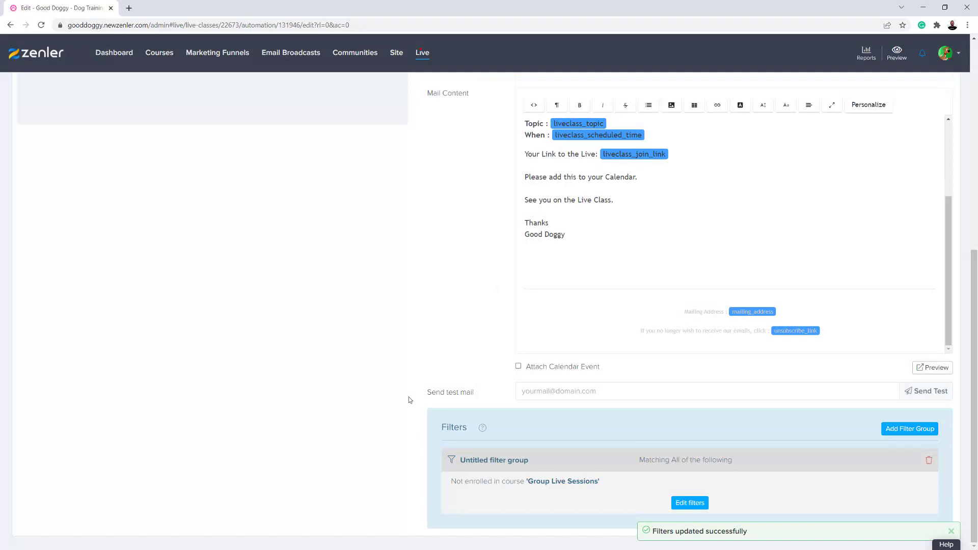
scroll(332, 397, up, 5)
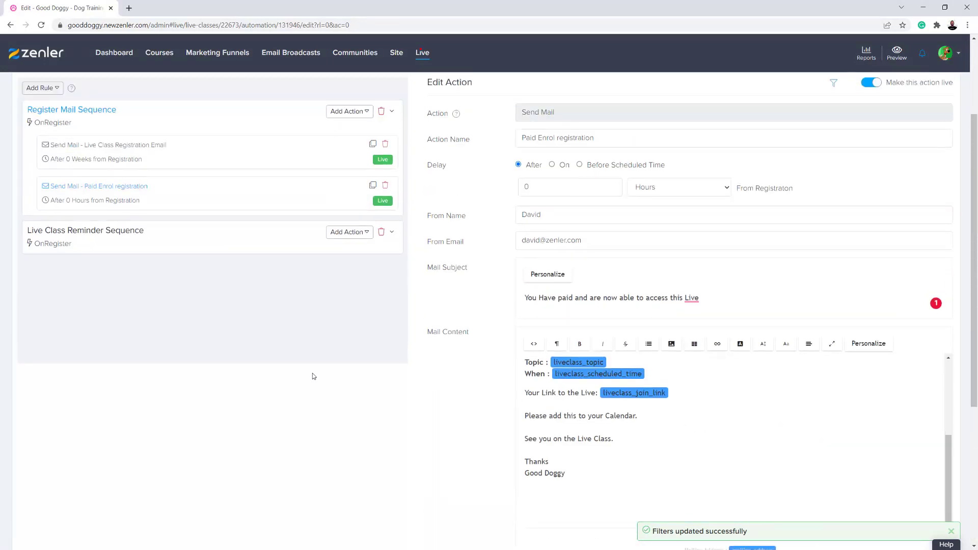
scroll(294, 370, up, 2)
scroll(574, 382, down, 4)
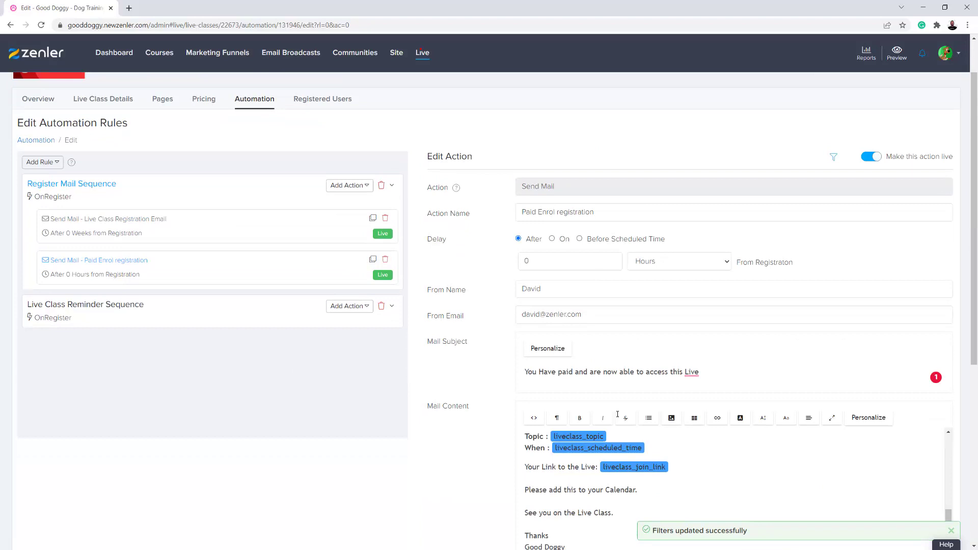
drag(574, 382, 527, 277)
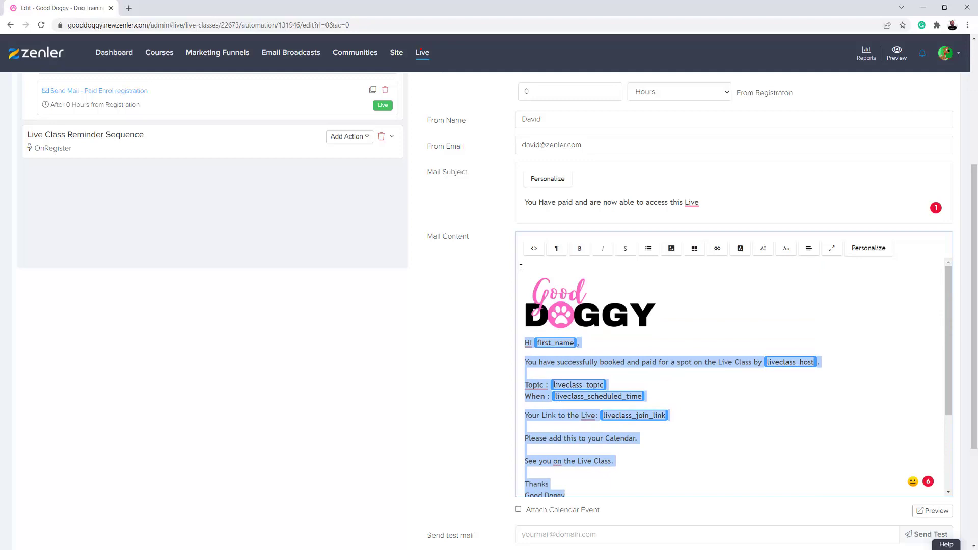
click(532, 275)
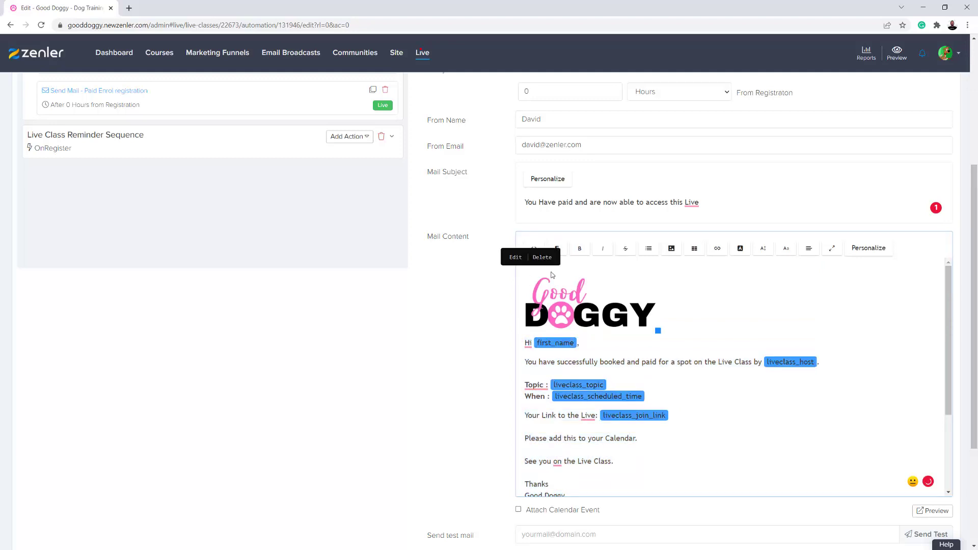
click(609, 280)
click(527, 265)
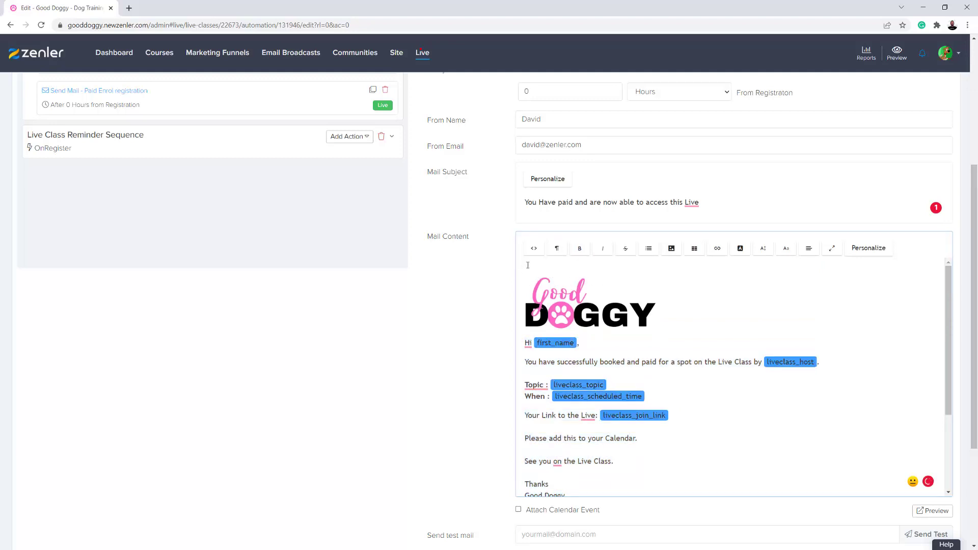
drag(526, 265, 576, 373)
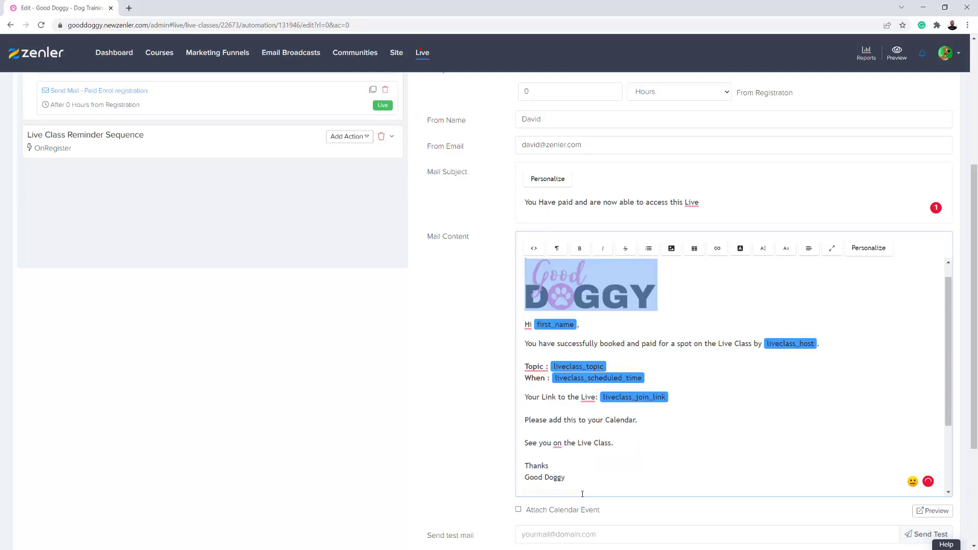
scroll(573, 448, down, 2)
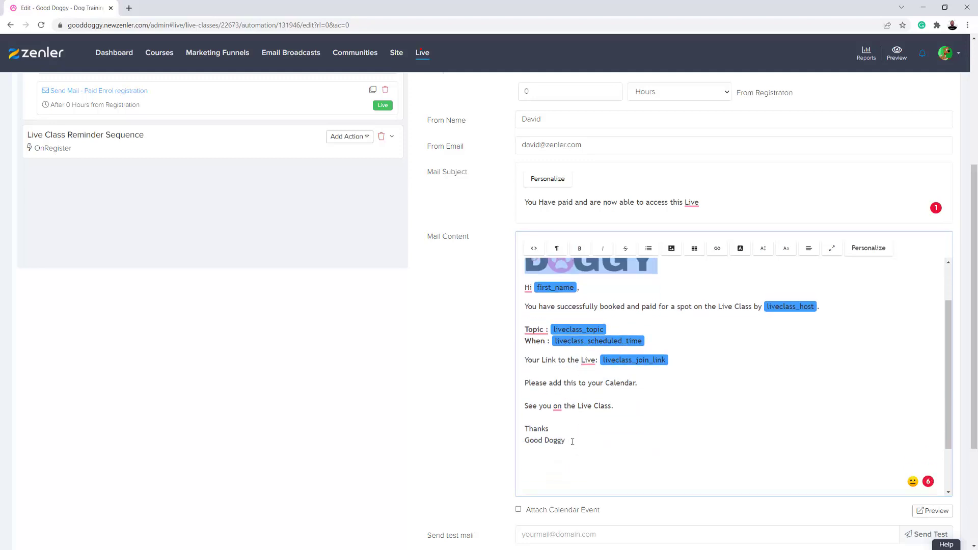
click(578, 447)
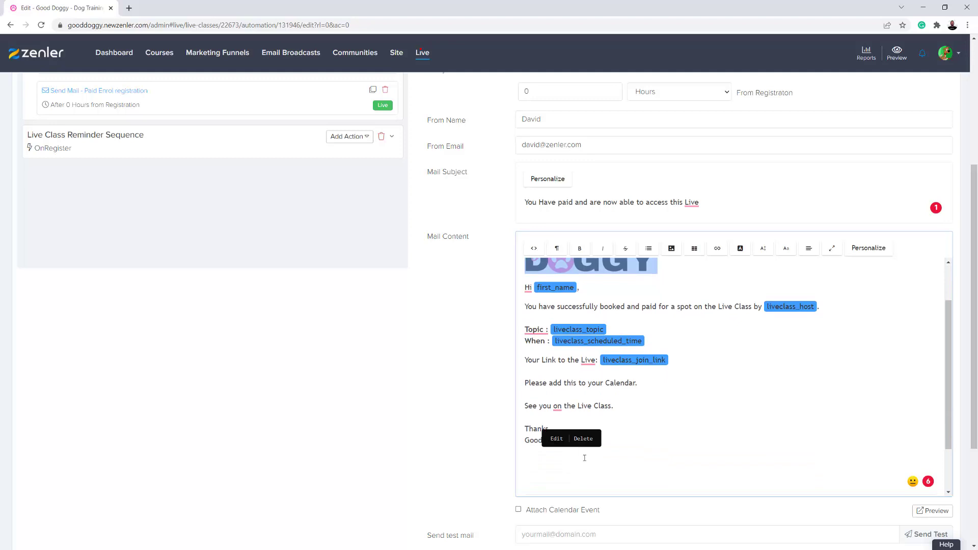
click(584, 460)
drag(529, 485, 521, 266)
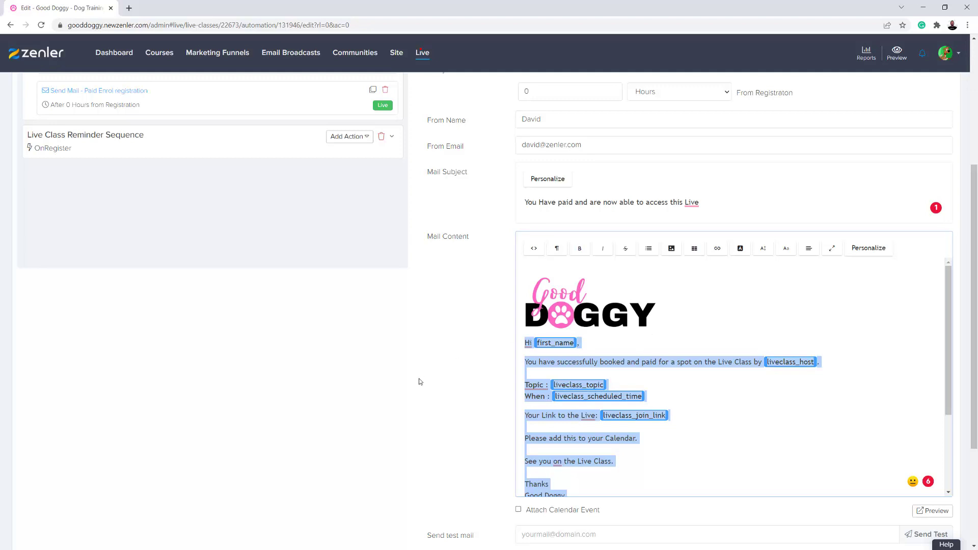
scroll(419, 381, up, 4)
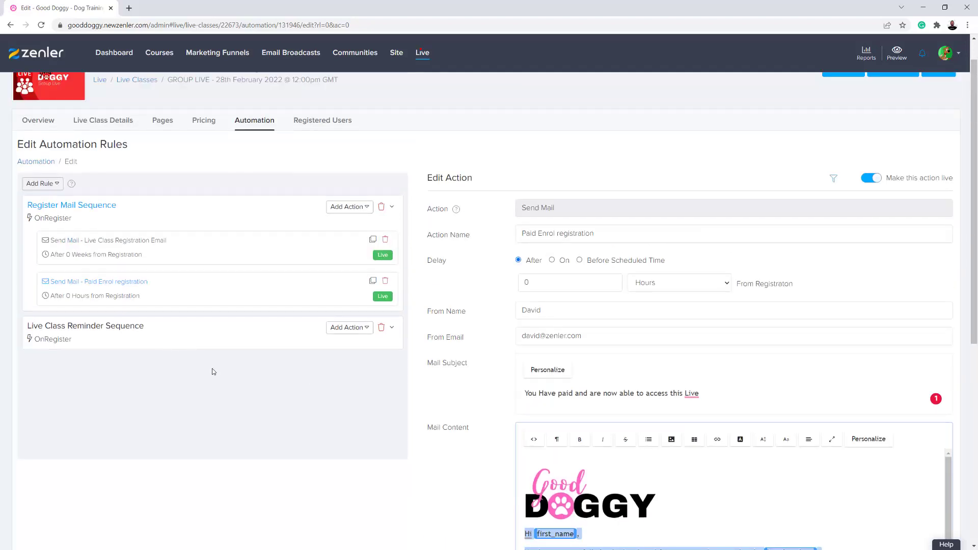
scroll(185, 347, down, 2)
Clone the 1 Hour Before reminder and rename the copy with a PAID suffix
click(136, 240)
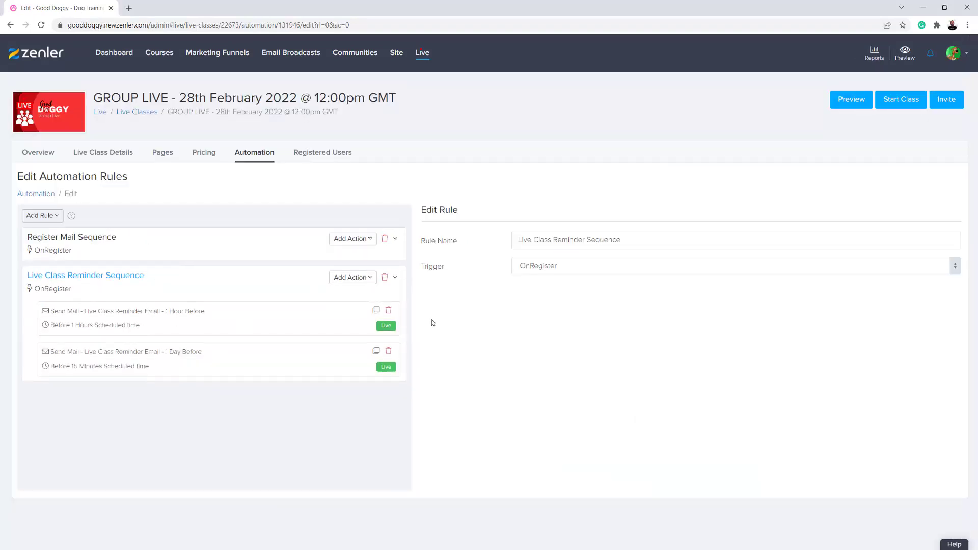
click(376, 310)
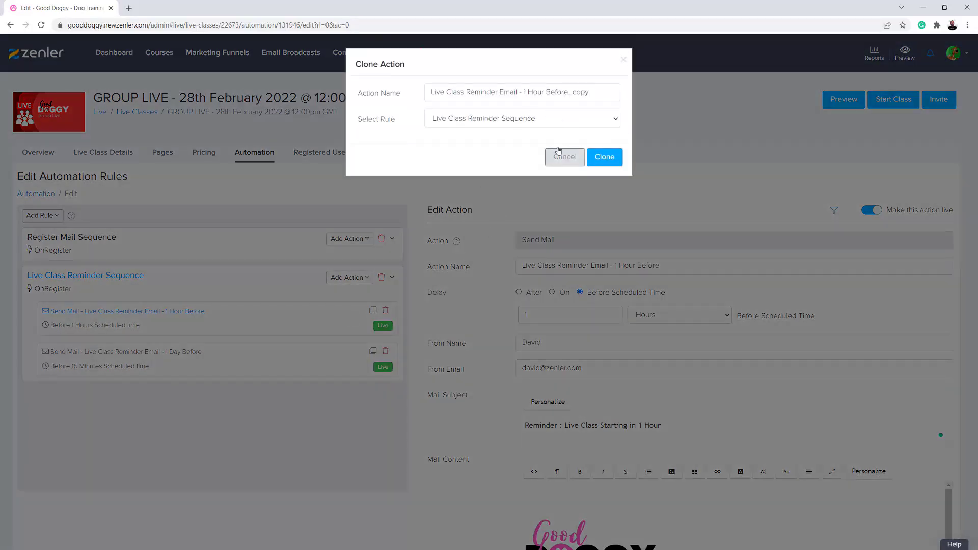
click(596, 162)
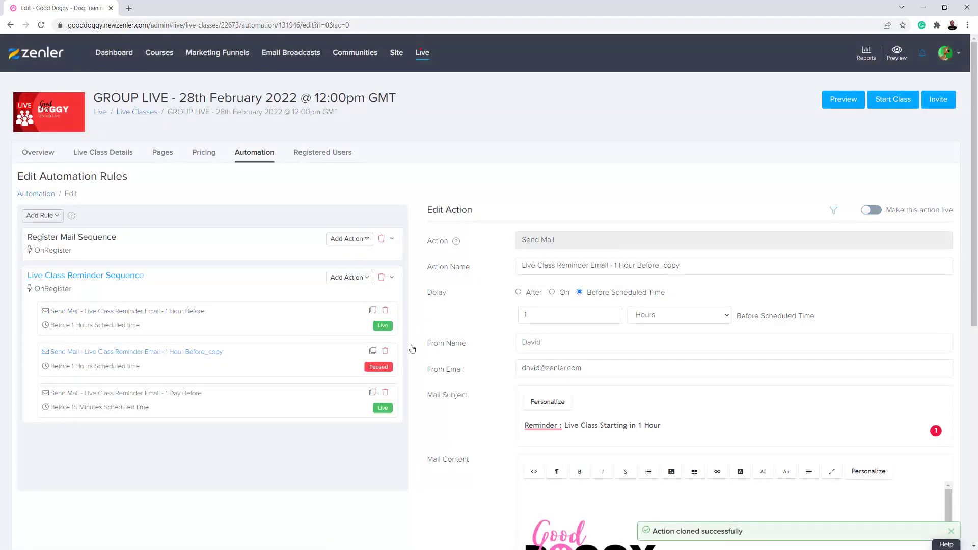
drag(694, 267, 661, 265)
key(BackSpace)
text(PAID)
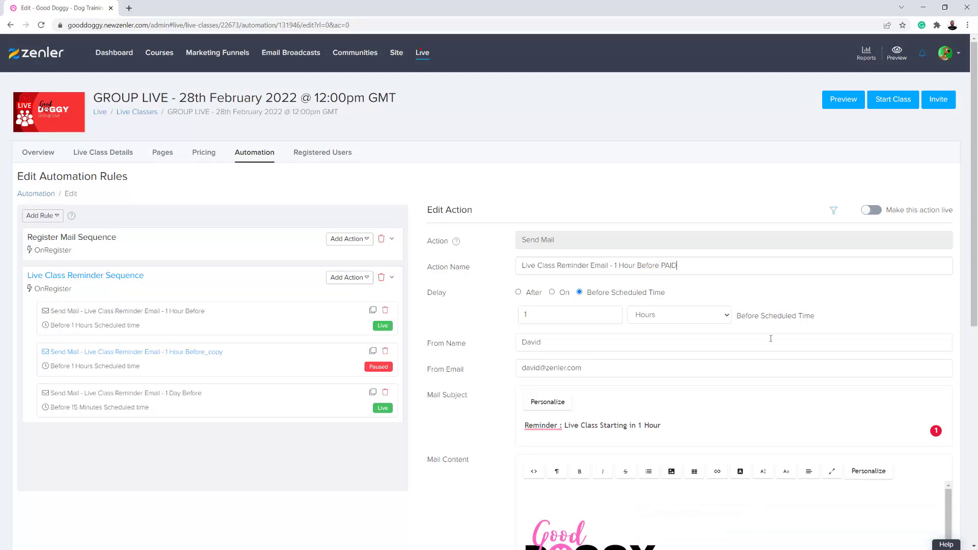
Place the paid-booking message at the top of the PAID reminder's email body
scroll(770, 339, down, 2)
scroll(582, 338, down, 3)
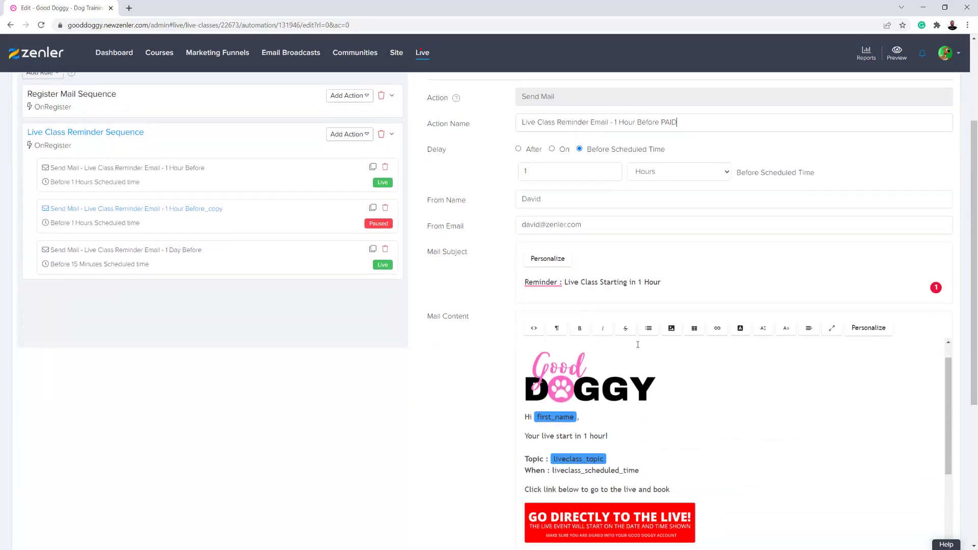
drag(527, 394, 675, 548)
scroll(755, 483, down, 3)
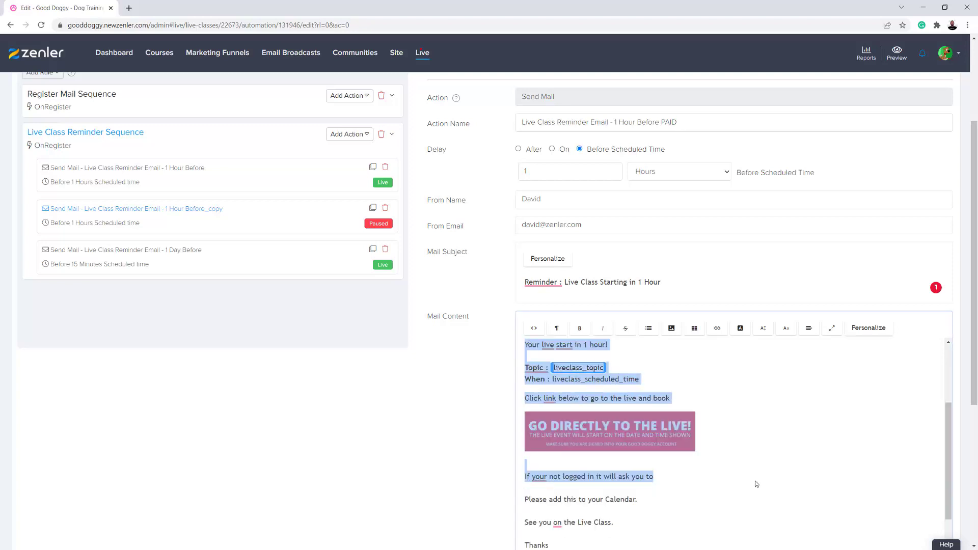
shift+click(597, 457)
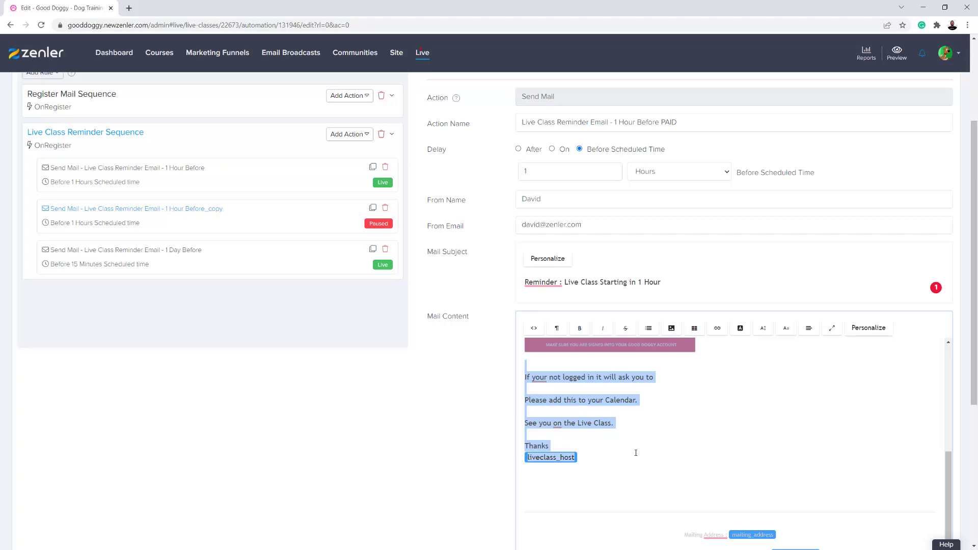
click(659, 431)
scroll(669, 430, up, 2)
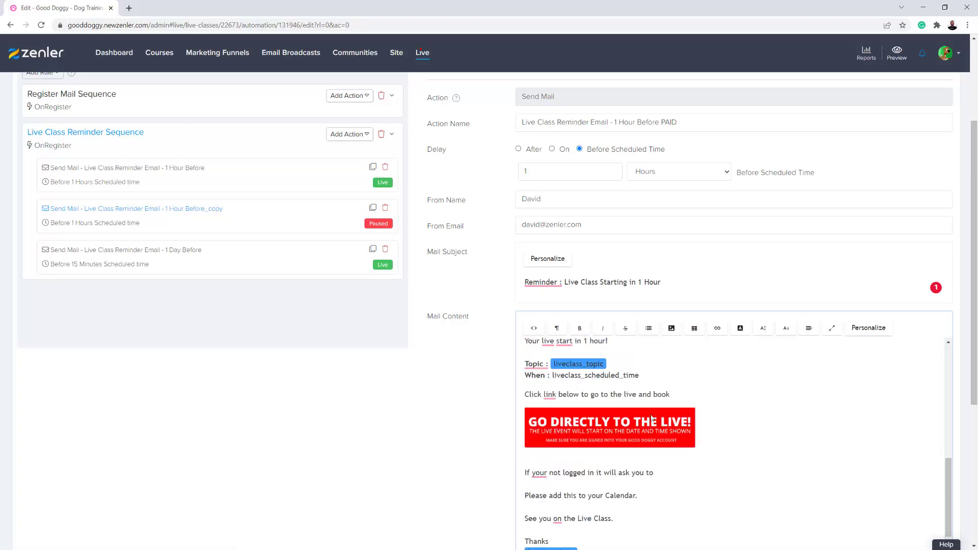
scroll(831, 475, down, 2)
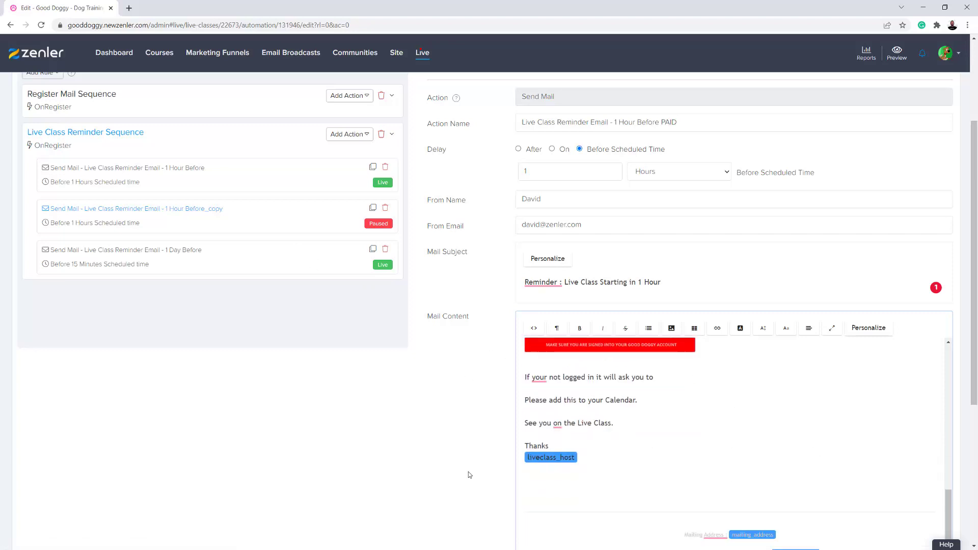
scroll(469, 468, down, 3)
Save the 1 Hour Before PAID reminder and make it live
click(908, 497)
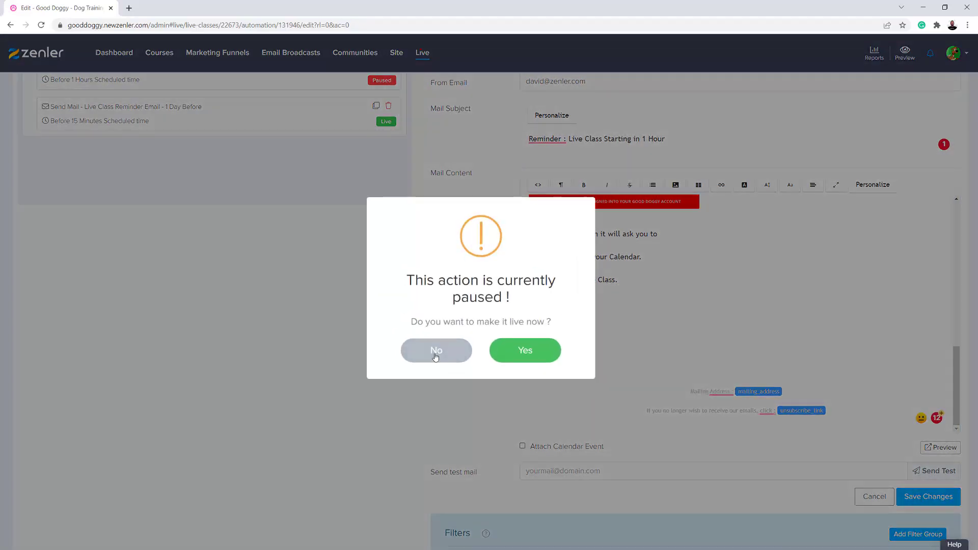
click(511, 350)
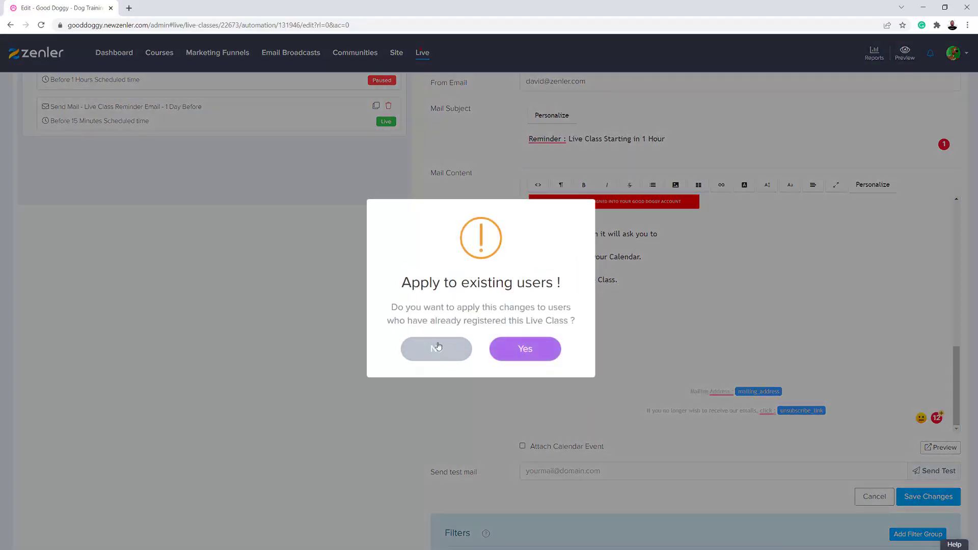
click(454, 351)
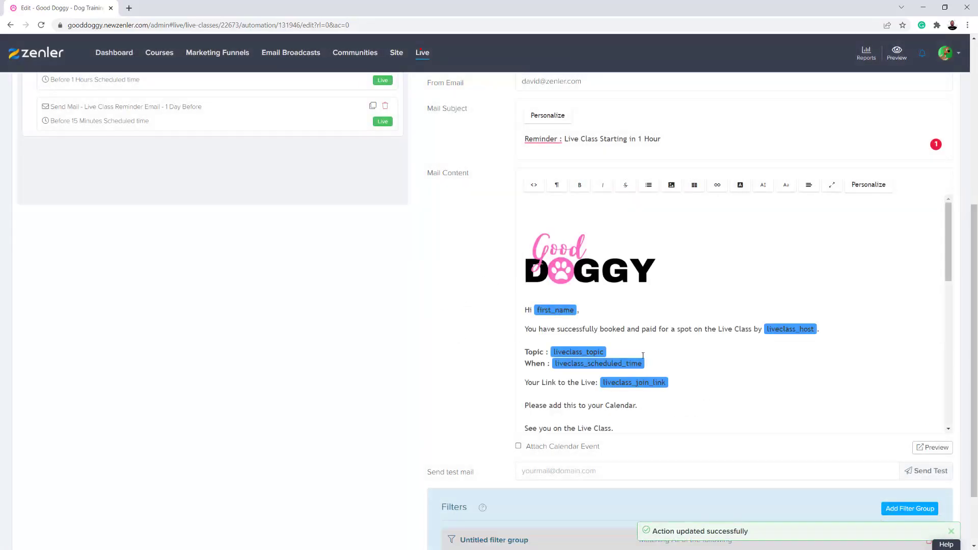
Delete the old reminder text block and replace the booked sentence with 'Live session start in'
scroll(663, 345, down, 2)
scroll(665, 346, up, 2)
scroll(665, 319, up, 1)
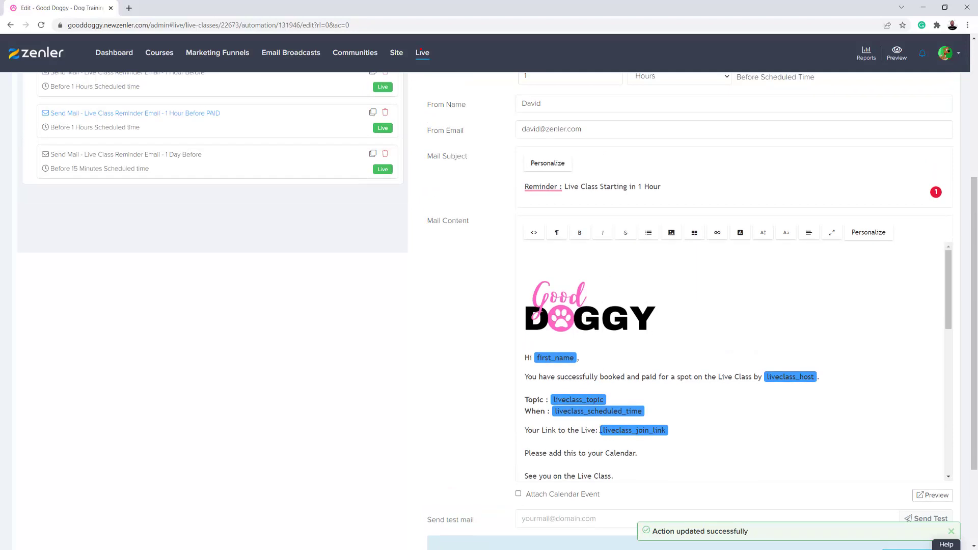
scroll(720, 431, down, 3)
scroll(720, 431, down, 3)
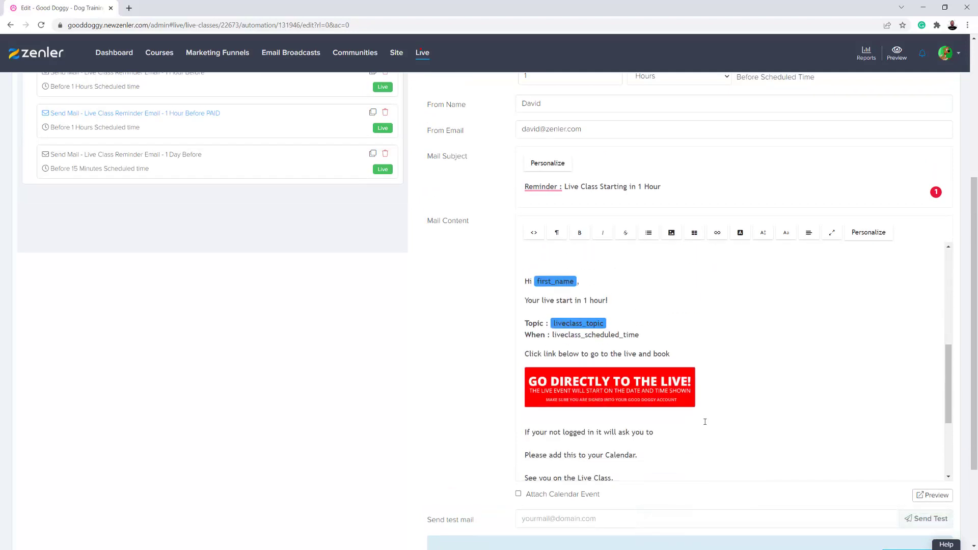
drag(525, 278, 689, 417)
key(BackSpace)
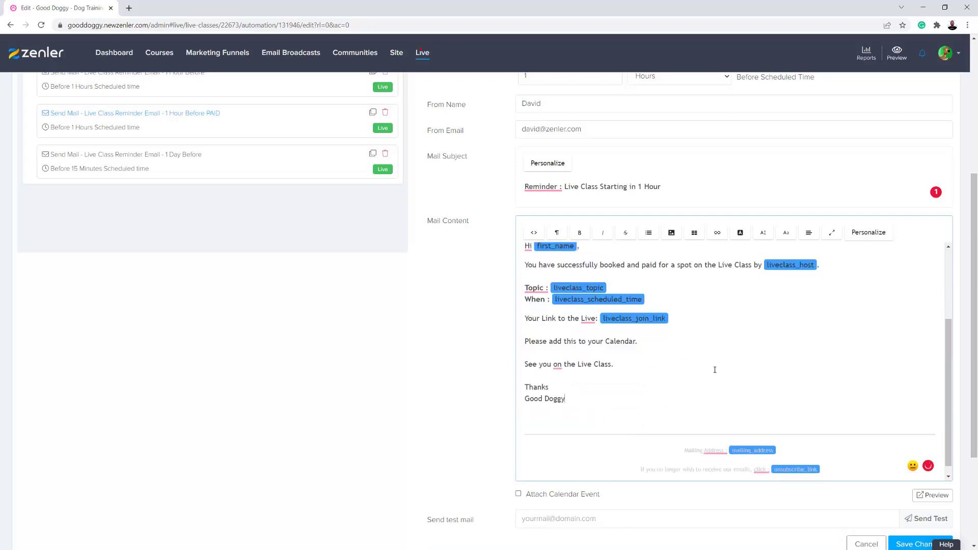
scroll(715, 369, up, 2)
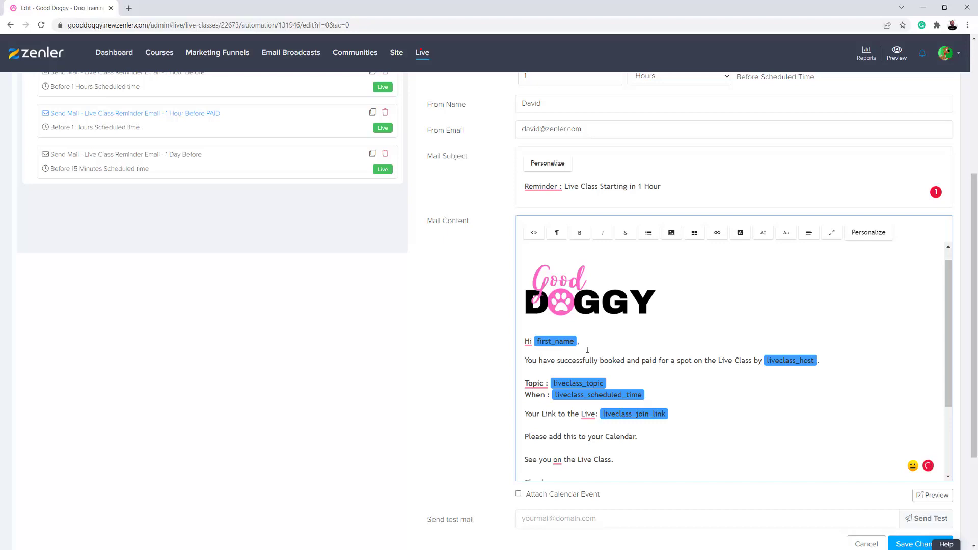
drag(829, 362, 523, 362)
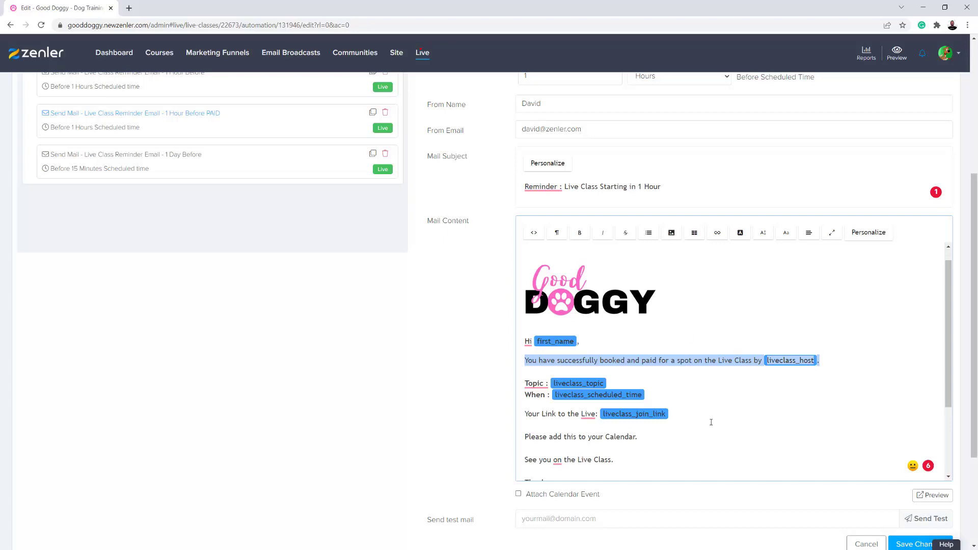
text(Live session st)
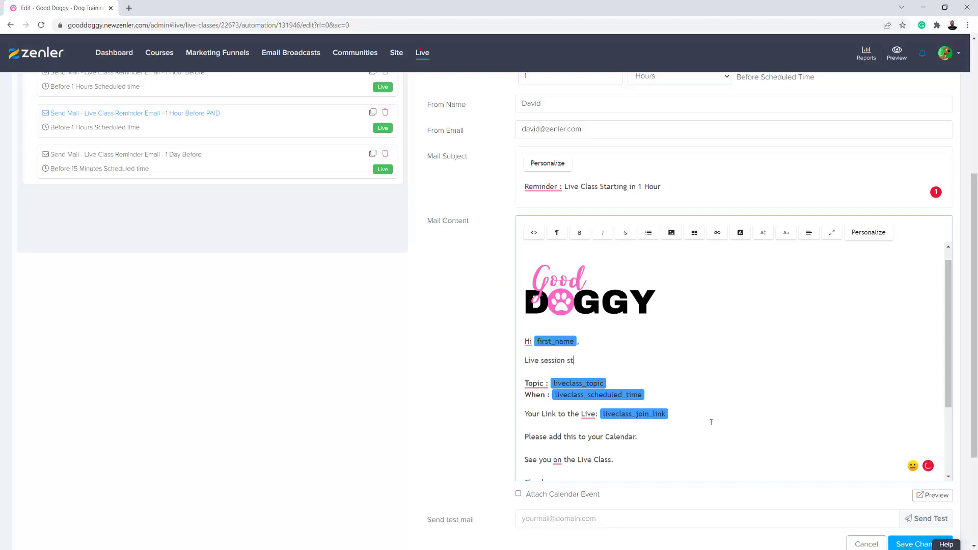
text(art in 1 hour)
Insert 'Your Paid' into the subject so it reads 'Reminder : Your Paid Live Class Starting in 1 Hour'
scroll(706, 317, up, 1)
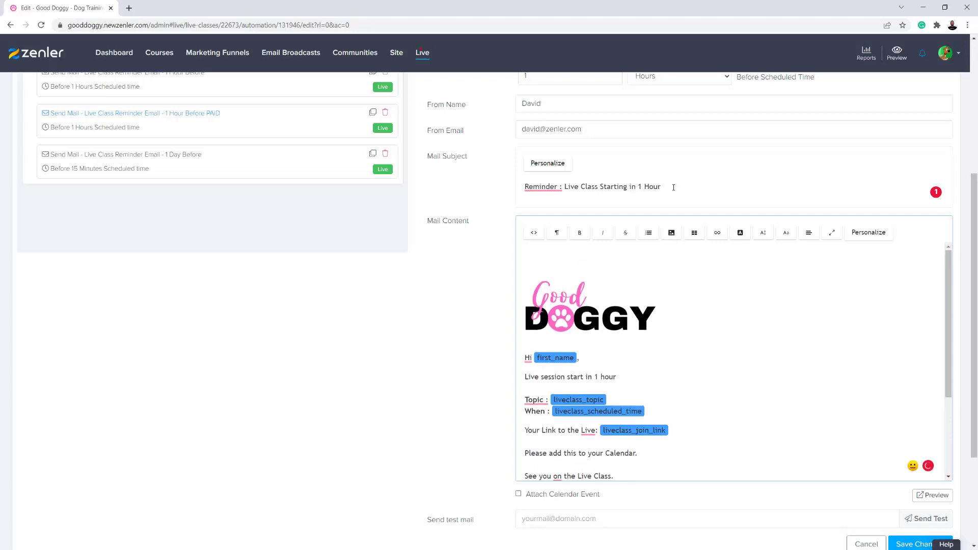
click(564, 187)
text(Your Pai)
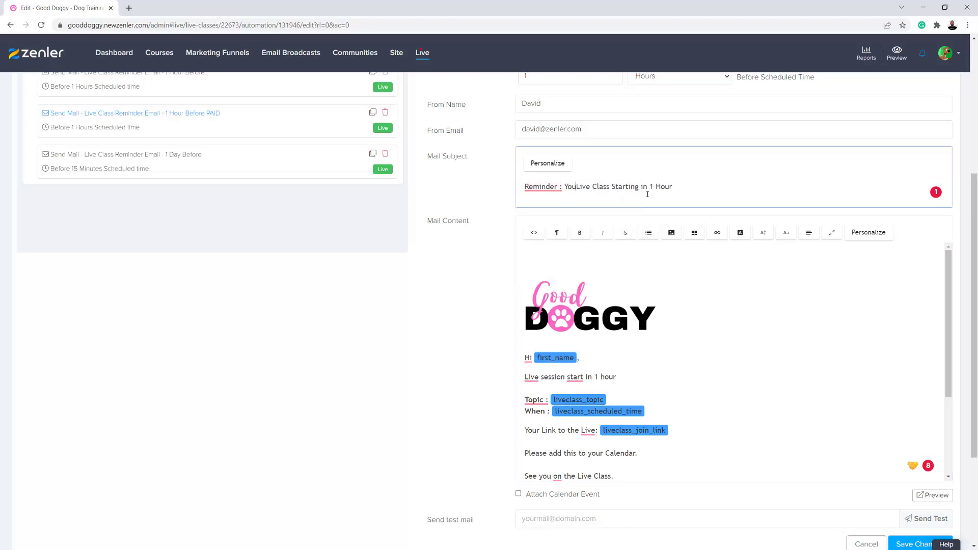
text(d)
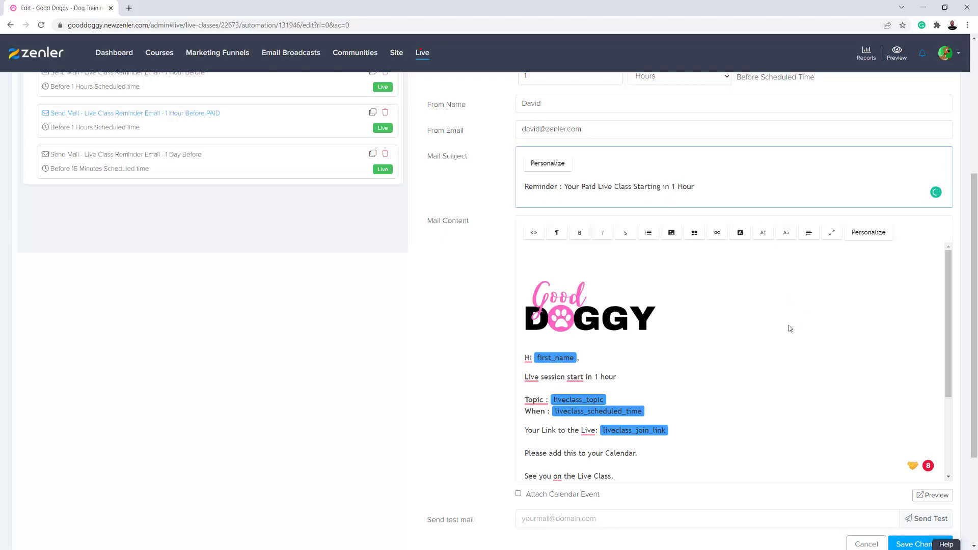
scroll(778, 327, down, 8)
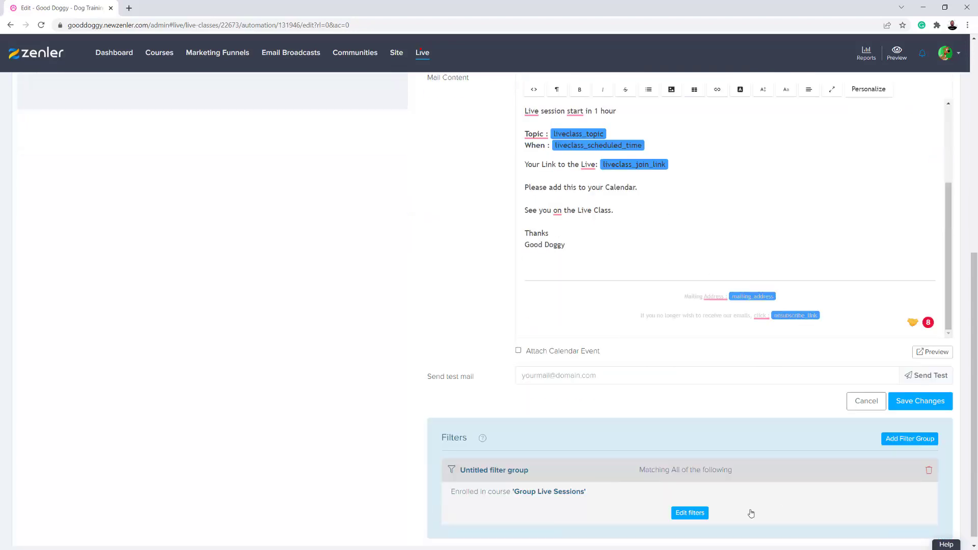
Save the PAID 1-hour reminder and set its filter to 'Not enrolled in course' Group Live Sessions
click(916, 402)
click(691, 504)
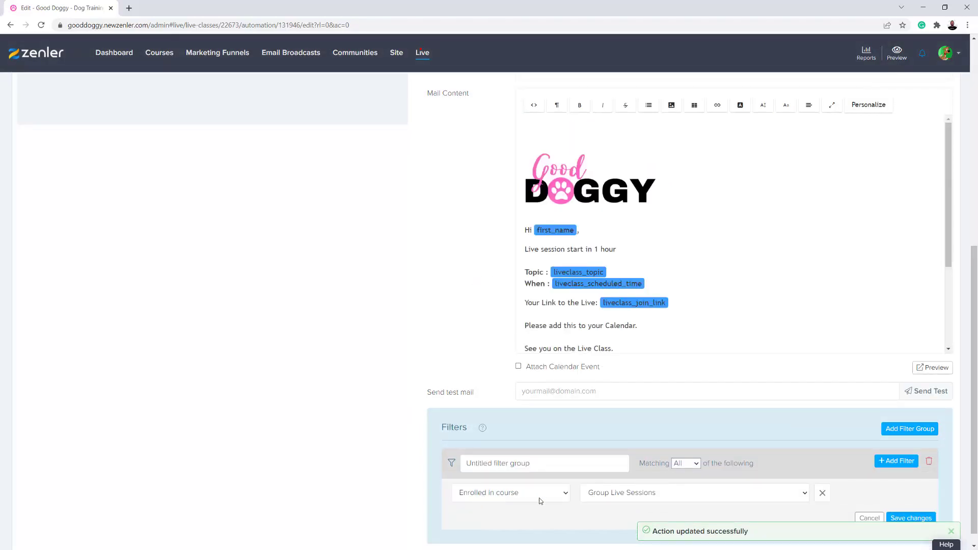
scroll(423, 311, up, 6)
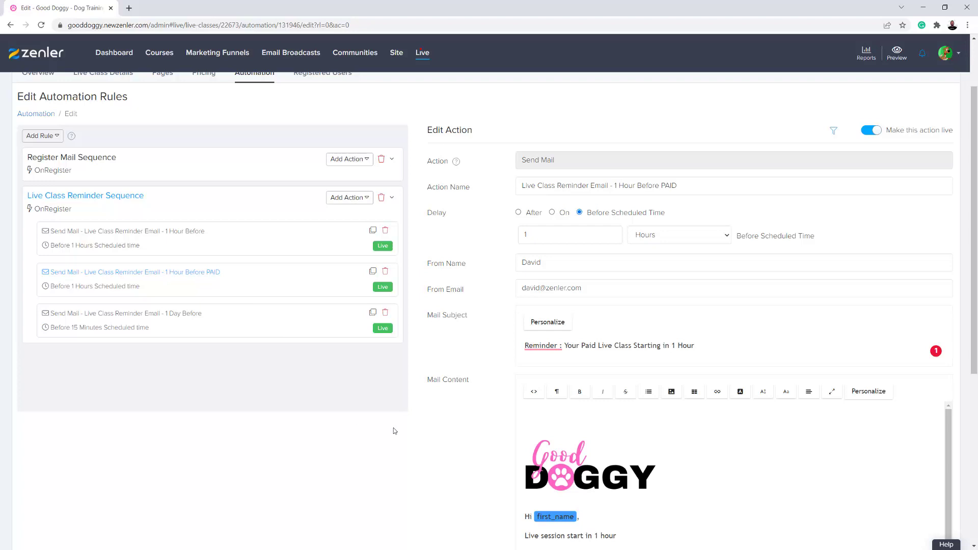
scroll(417, 433, down, 3)
scroll(416, 433, down, 3)
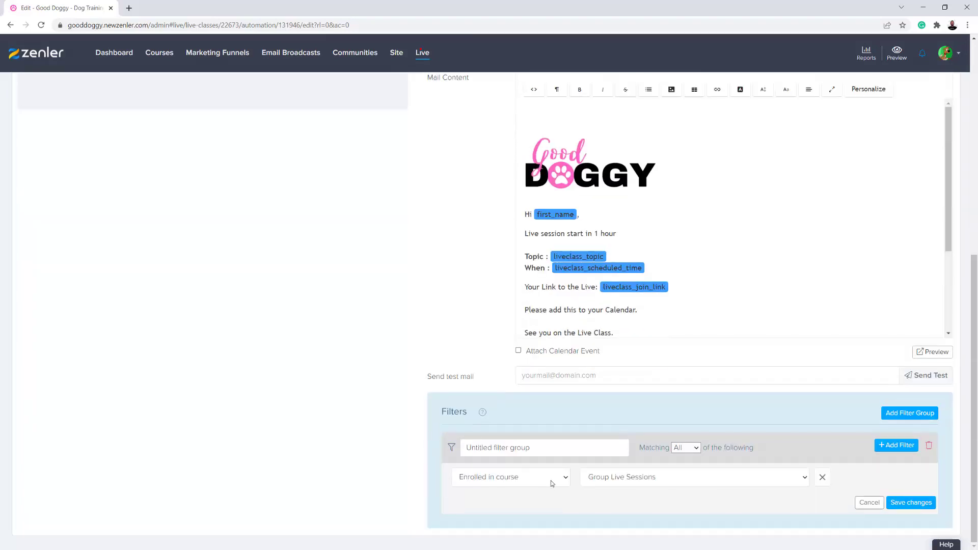
click(551, 480)
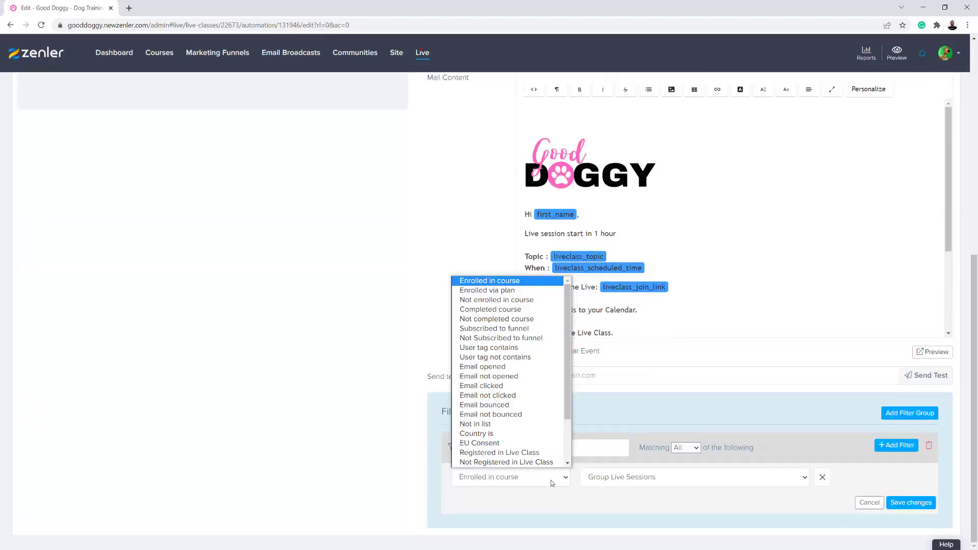
click(470, 302)
click(637, 478)
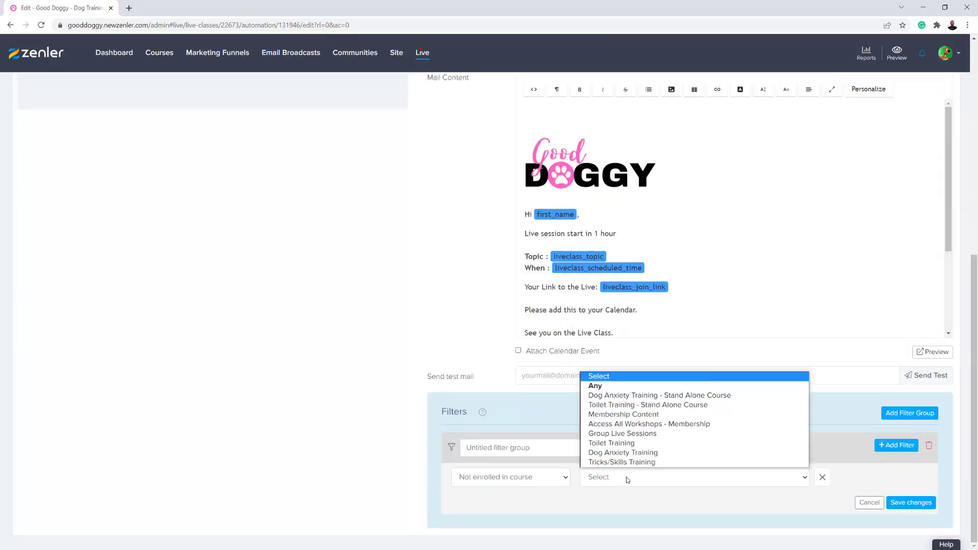
click(620, 433)
click(910, 503)
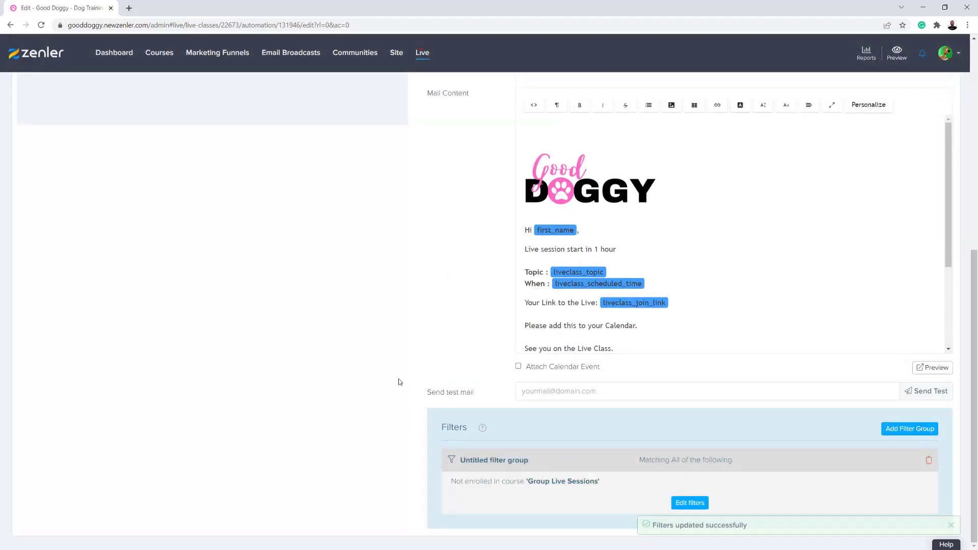
scroll(398, 381, up, 7)
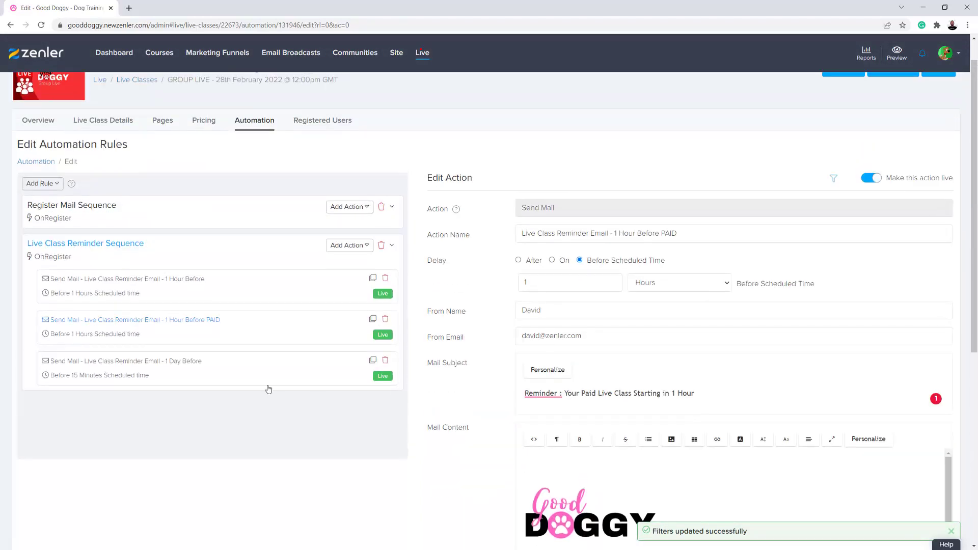
Rename the 1 Day Before reminder to 'Live Class Reminder Email - 15 minutes', save it, and start cloning it
click(227, 383)
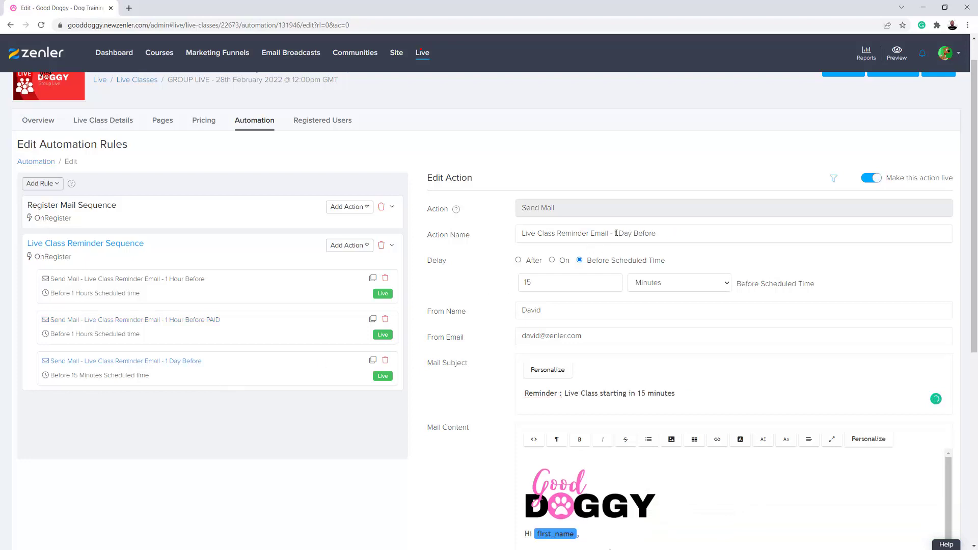
drag(658, 231, 615, 233)
text(15)
scroll(489, 463, down, 4)
scroll(749, 484, down, 3)
scroll(749, 500, down, 4)
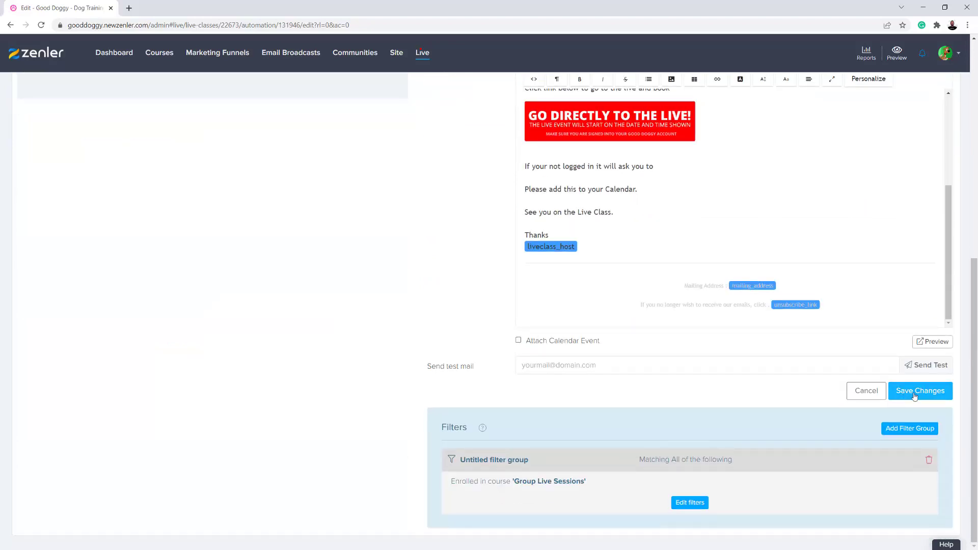
click(914, 393)
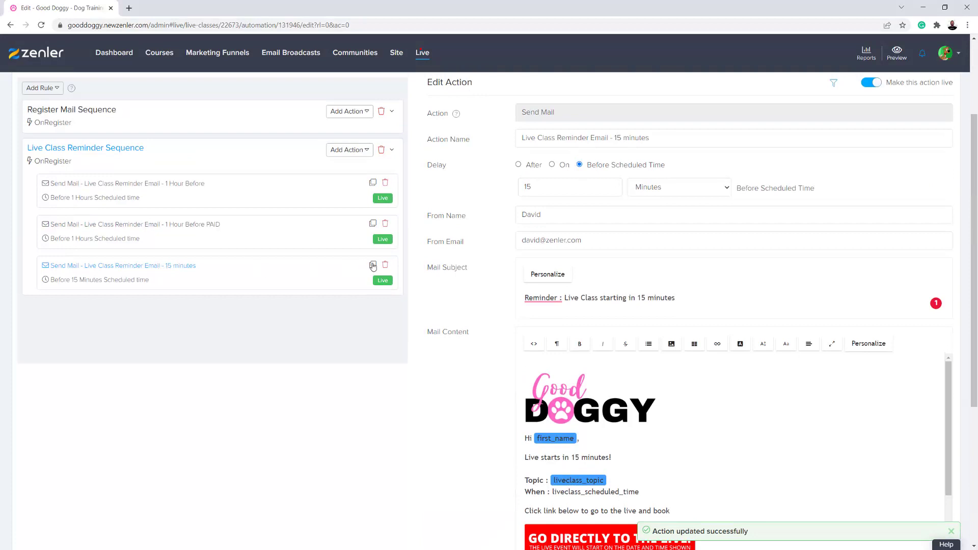
click(372, 267)
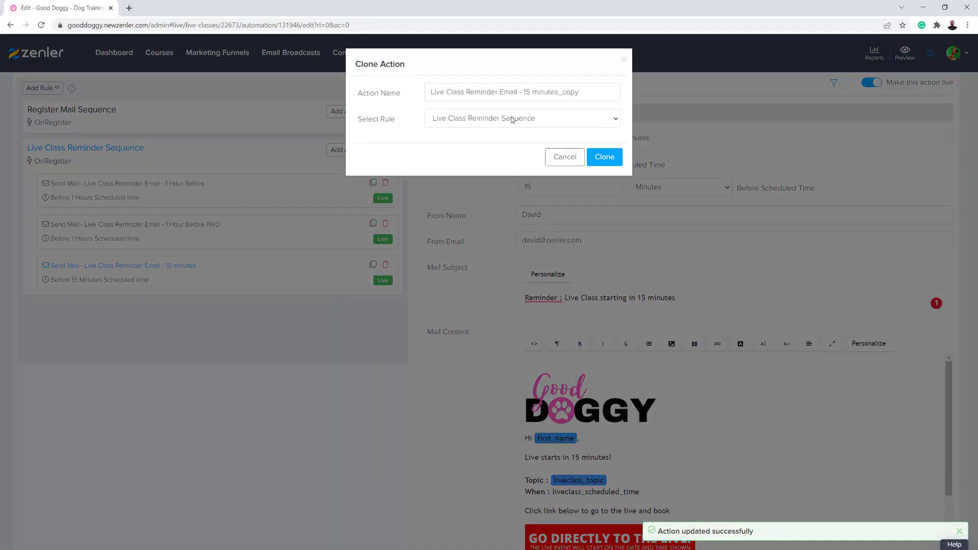
drag(581, 92, 564, 93)
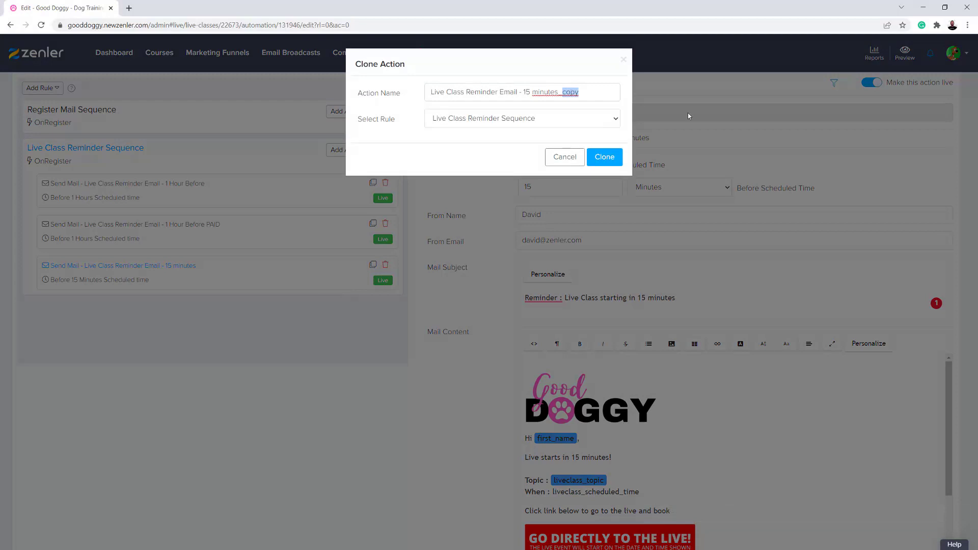
Create the '15 minutes_Paid' clone and add 'Paid' to its subject line
text(Paid)
click(613, 156)
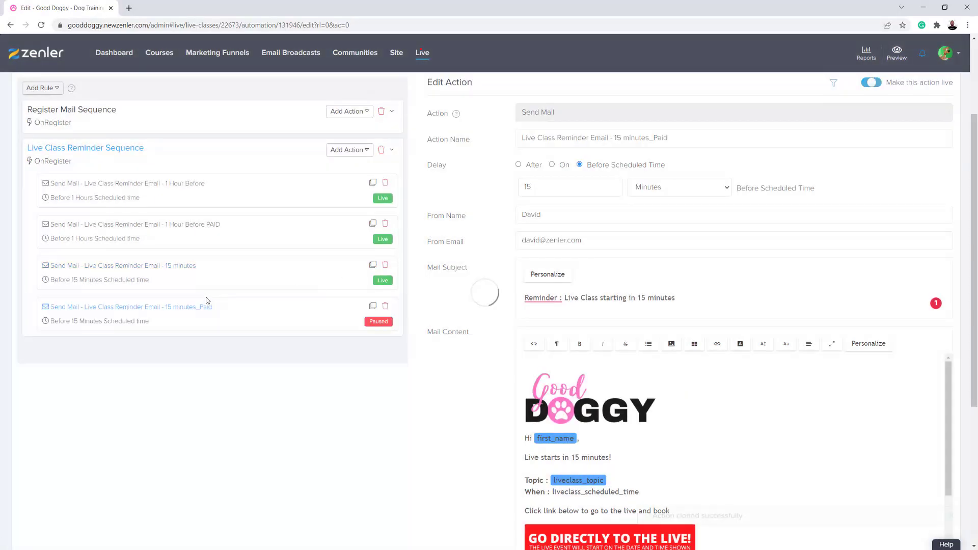
click(566, 297)
text(Paid)
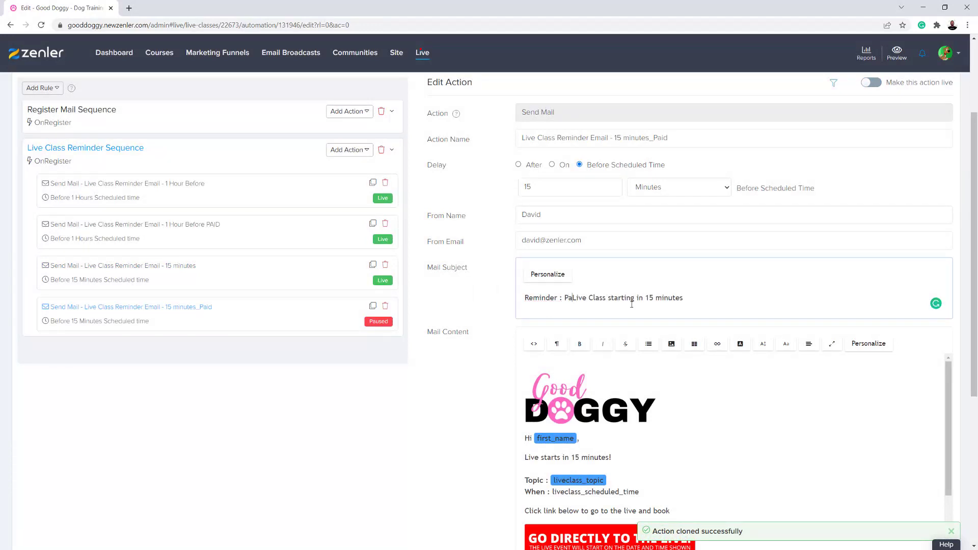
scroll(763, 389, down, 3)
scroll(553, 446, up, 3)
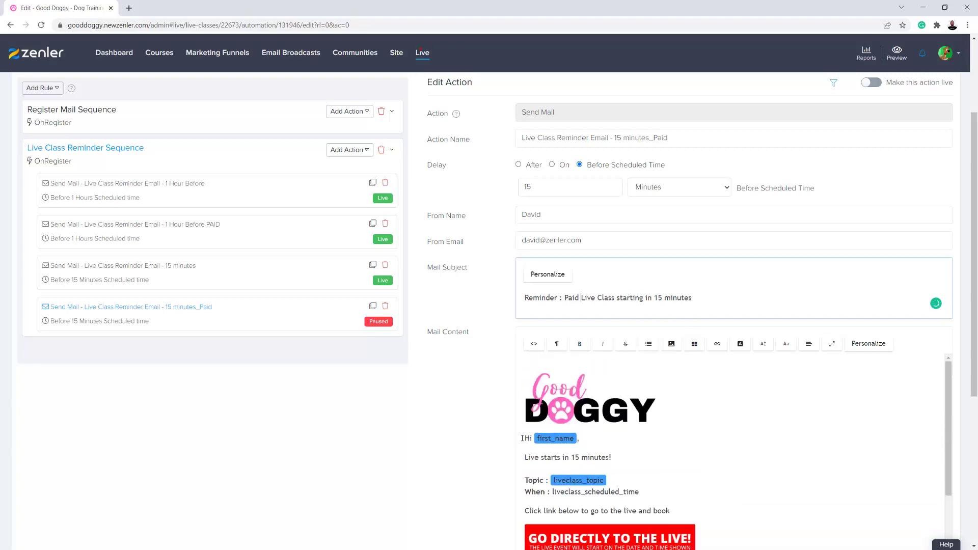
Delete the old greeting block, banner and leftover closing lines from the email body
drag(536, 439, 670, 512)
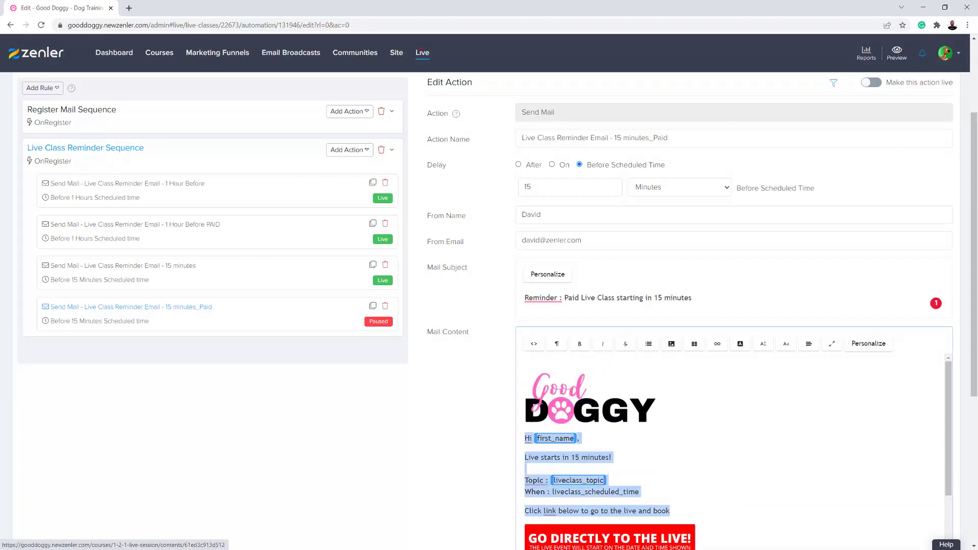
scroll(718, 490, down, 3)
shift+click(635, 506)
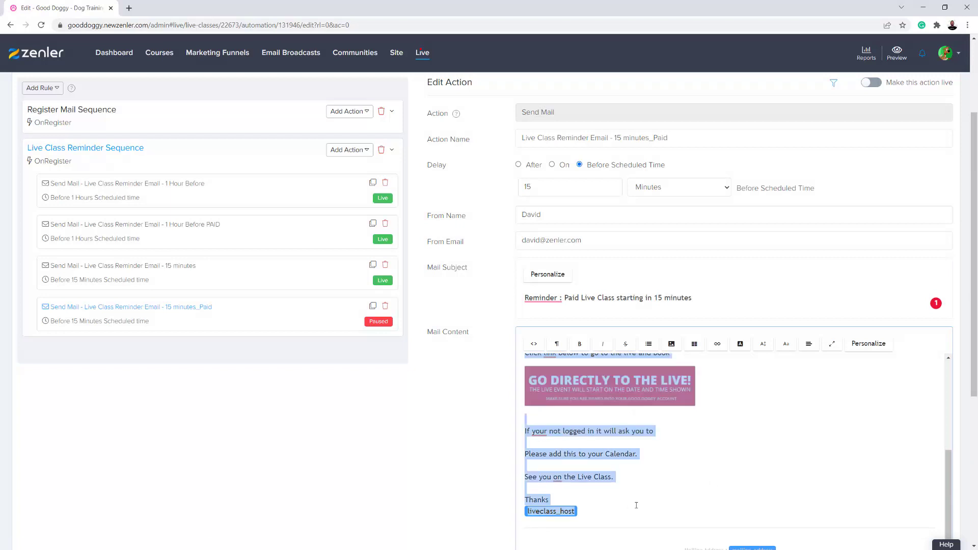
click(677, 470)
scroll(704, 482, up, 3)
scroll(704, 482, down, 3)
scroll(704, 482, up, 4)
scroll(527, 417, down, 1)
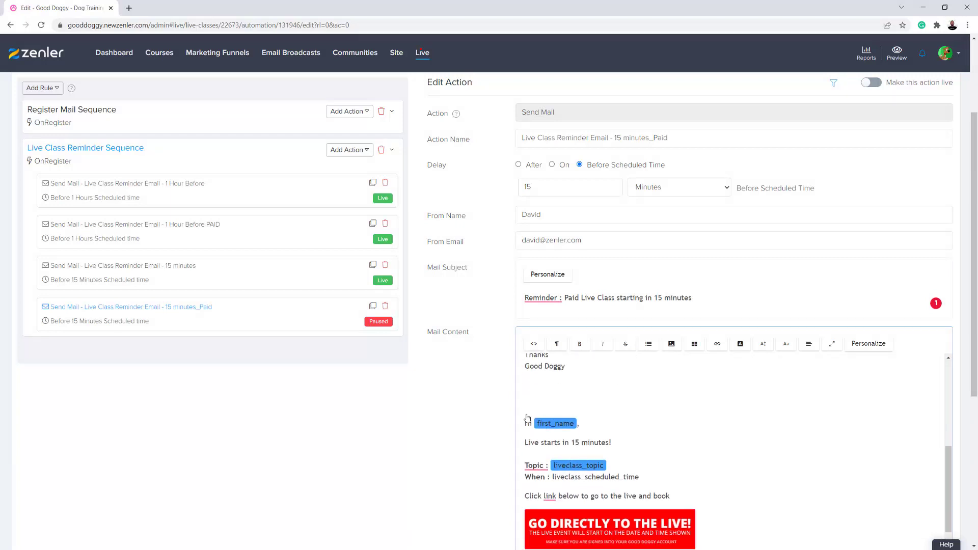
drag(530, 388, 685, 548)
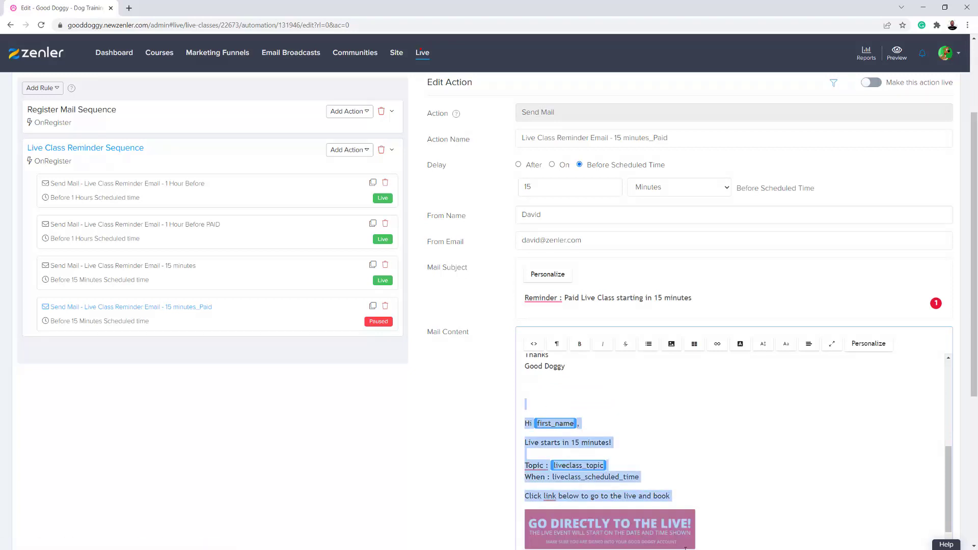
key(Delete)
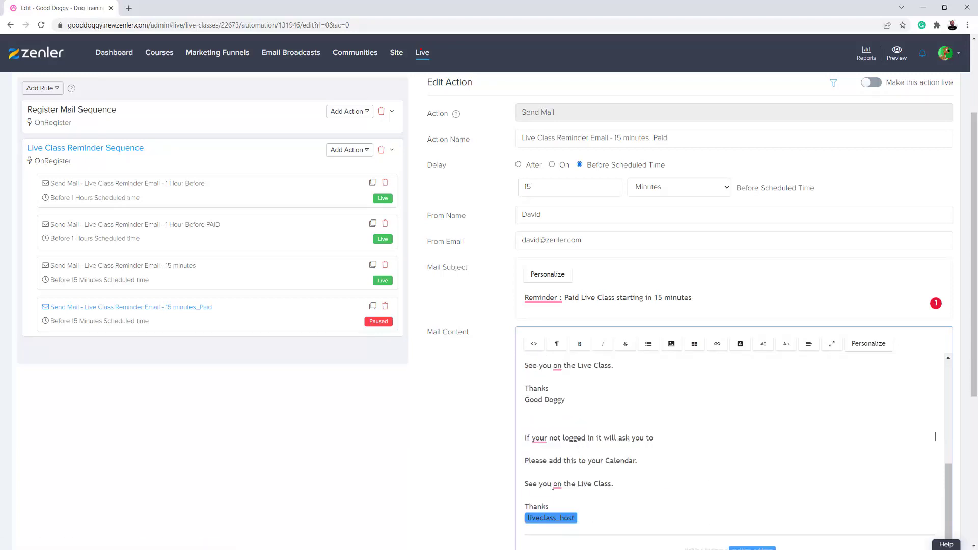
drag(553, 486, 518, 411)
key(Delete)
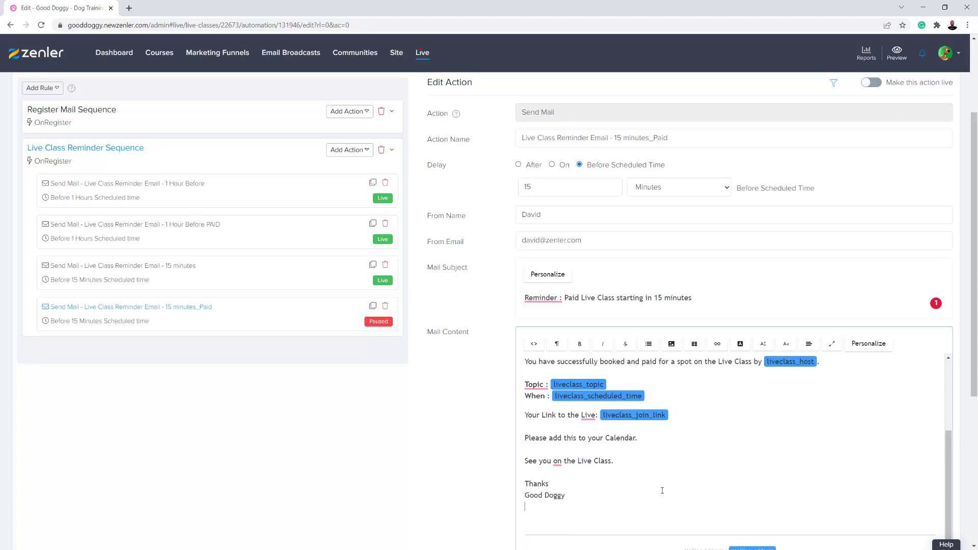
scroll(702, 464, up, 1)
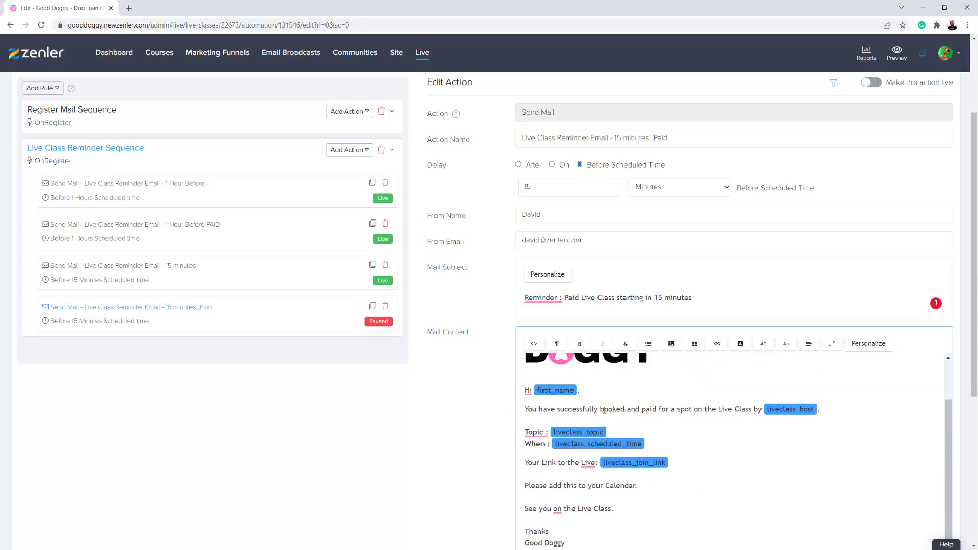
Rewrite the opening line as 'Your Live Paid Class starting in 15 Minutes'
drag(828, 409, 526, 406)
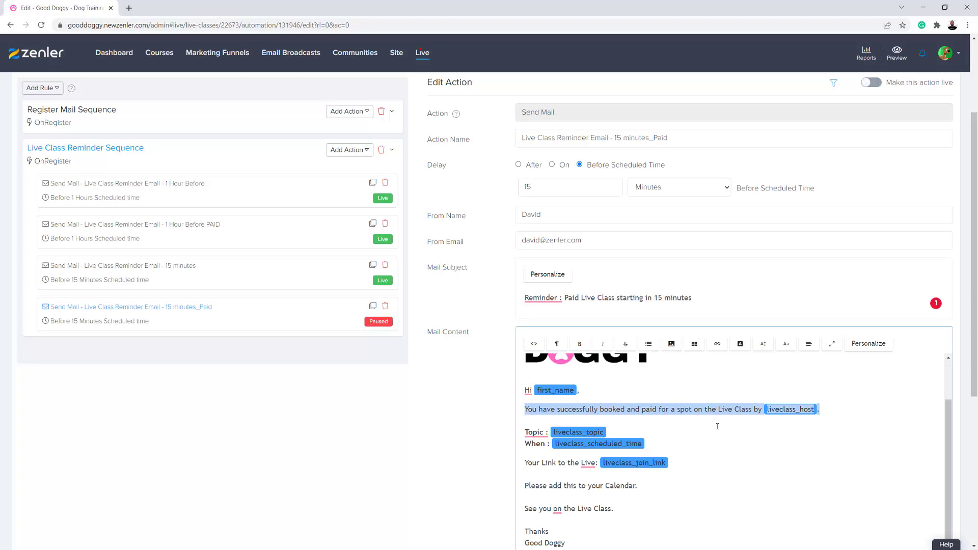
text(Yo)
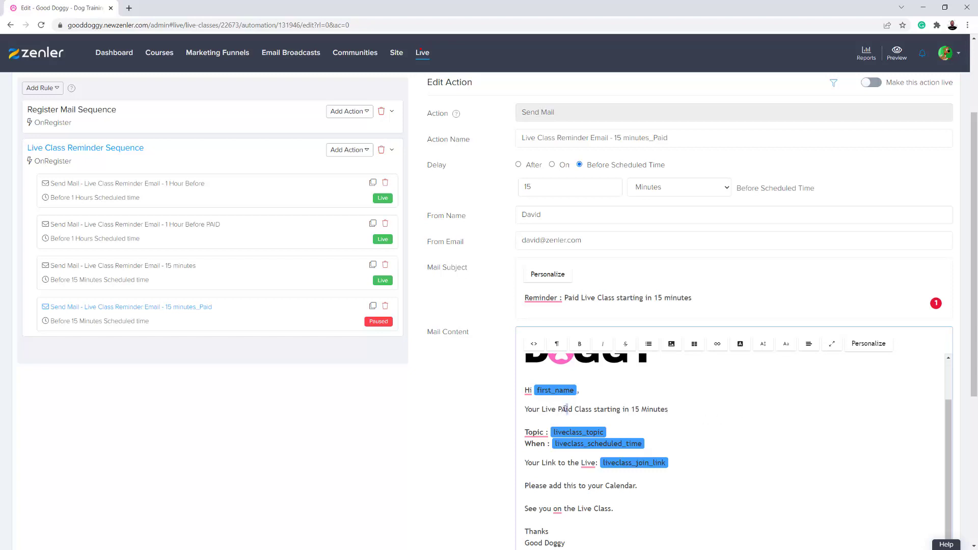
key(BackSpace)
text(a)
scroll(785, 456, down, 1)
scroll(431, 497, down, 5)
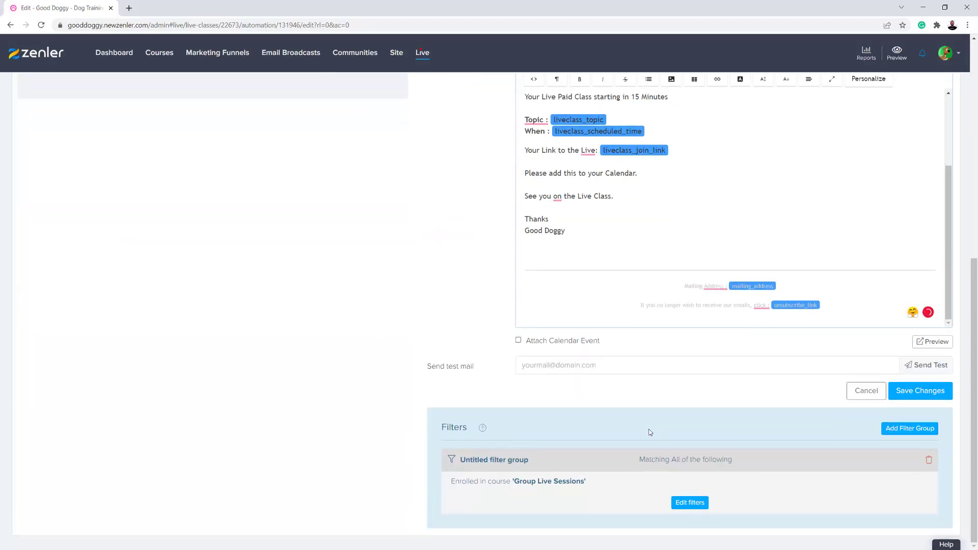
Save the 15 minutes_Paid reminder without applying it to existing registrants
click(918, 402)
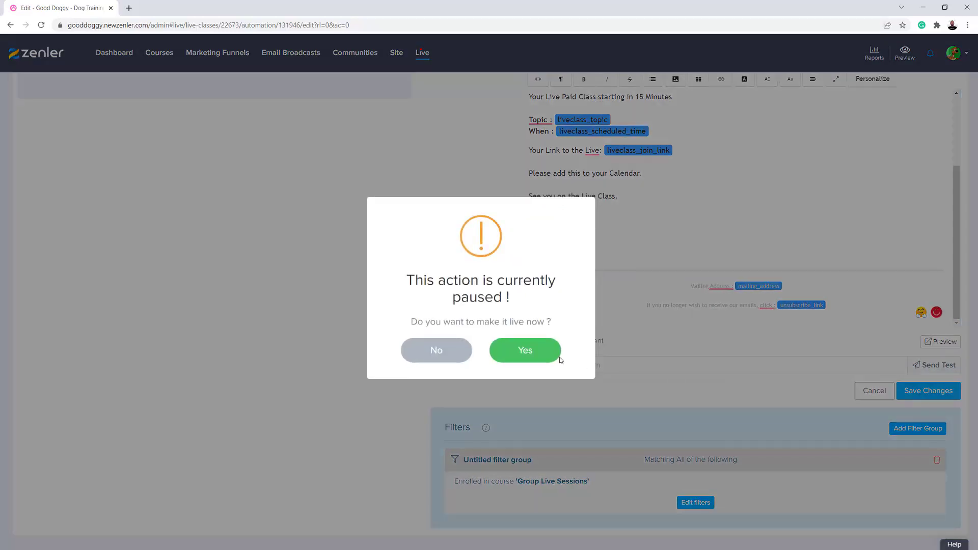
click(523, 352)
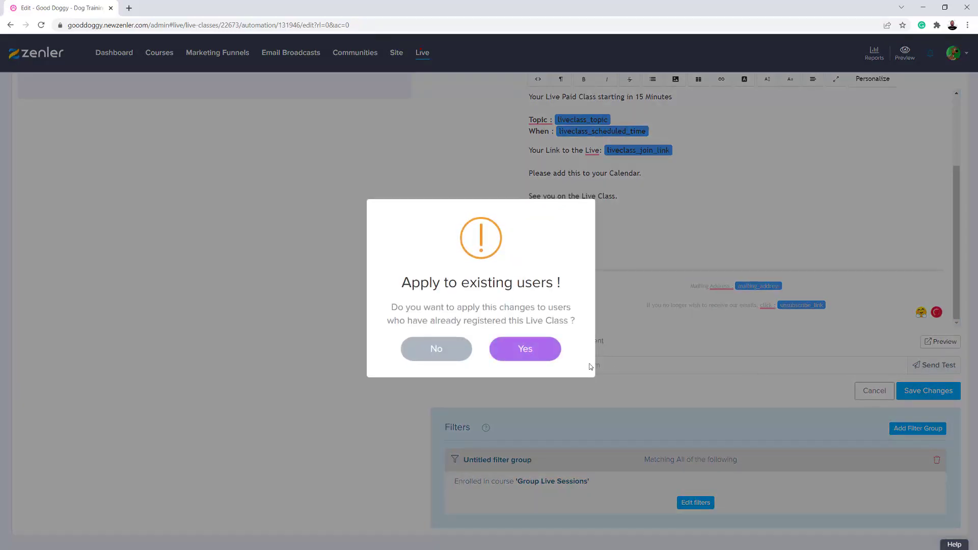
click(433, 349)
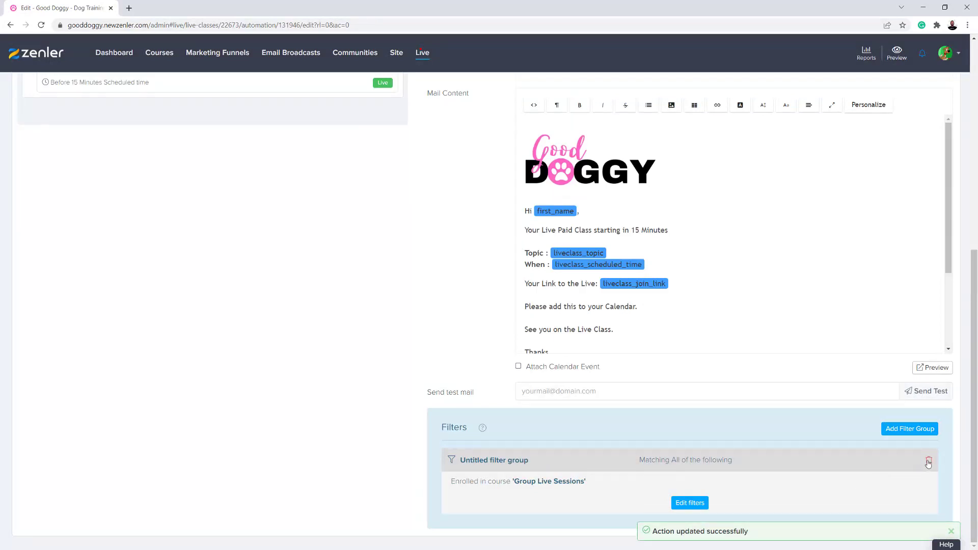
Set the reminder's filter to 'Not enrolled in course' Group Live Sessions and save it
click(703, 503)
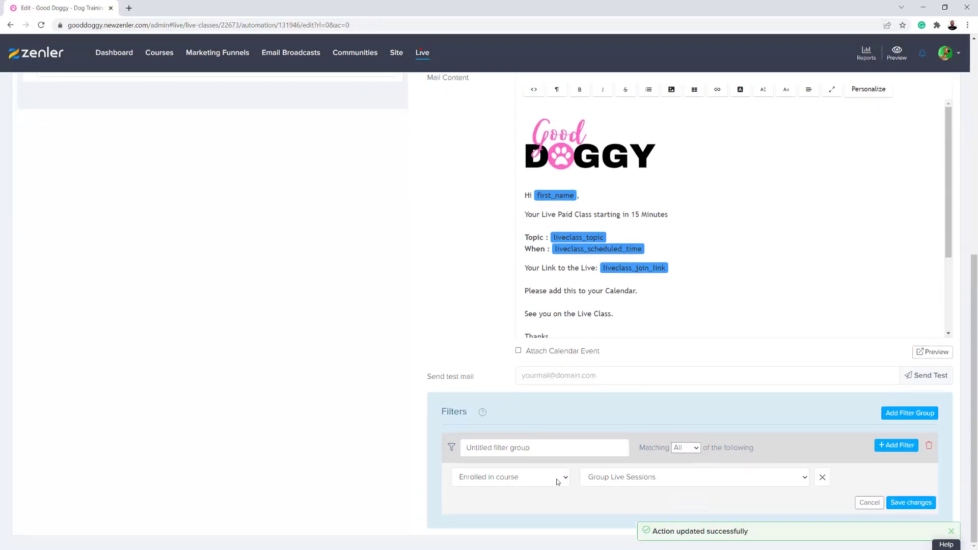
click(556, 477)
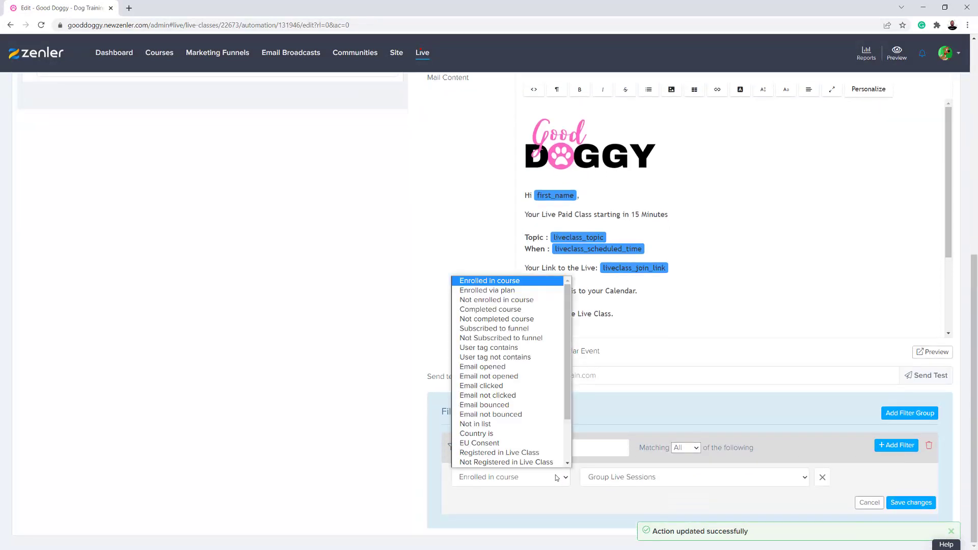
click(497, 300)
click(646, 477)
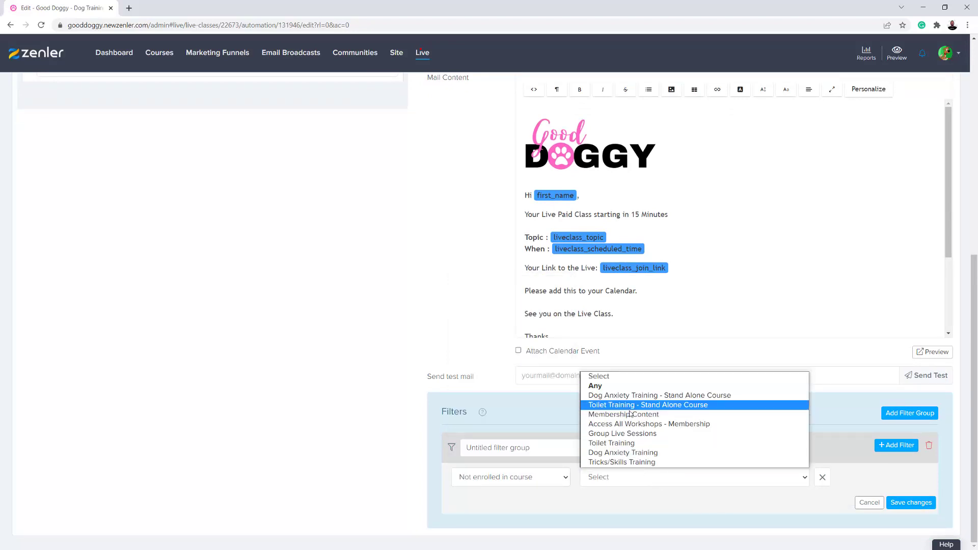
click(648, 434)
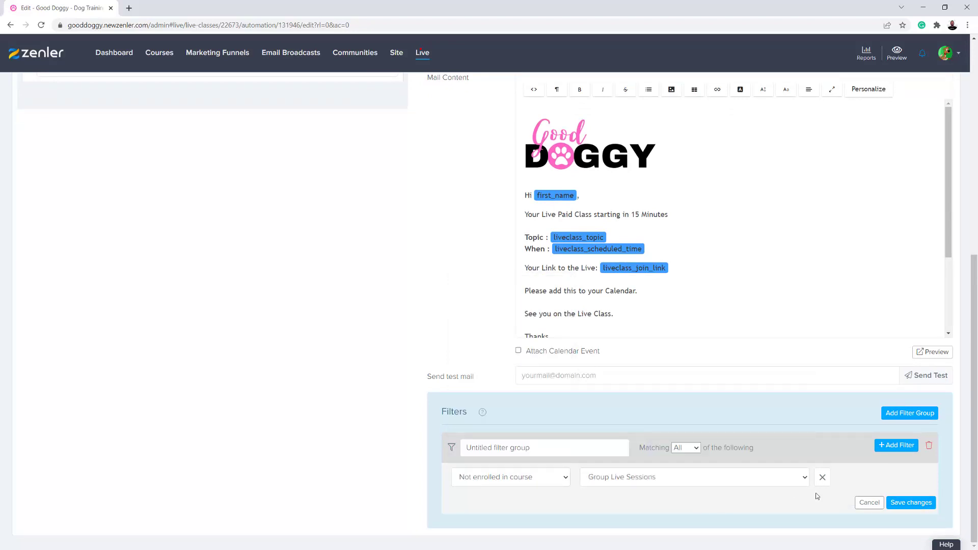
click(911, 503)
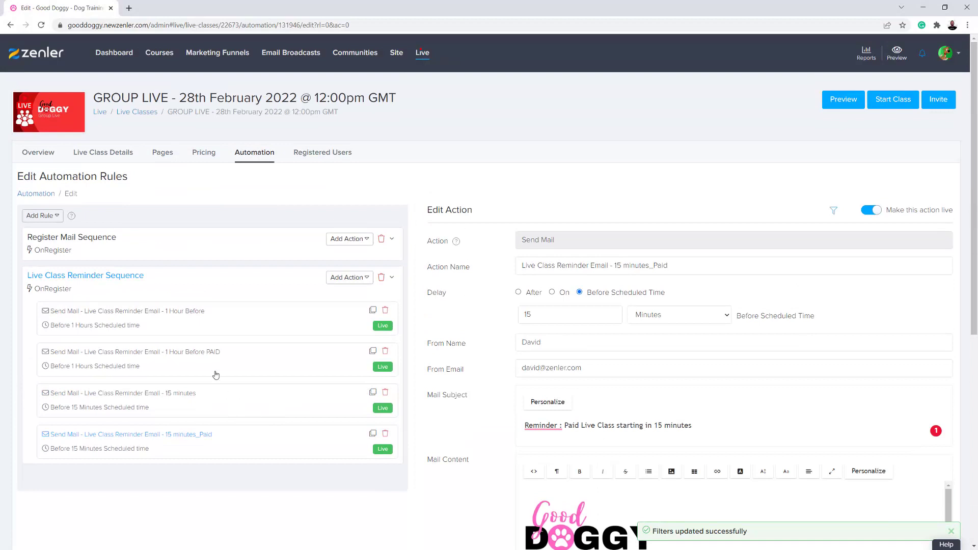
Change the reminder name's ending to '_PAID' and save the action
drag(681, 264, 653, 265)
click(830, 286)
scroll(856, 425, down, 5)
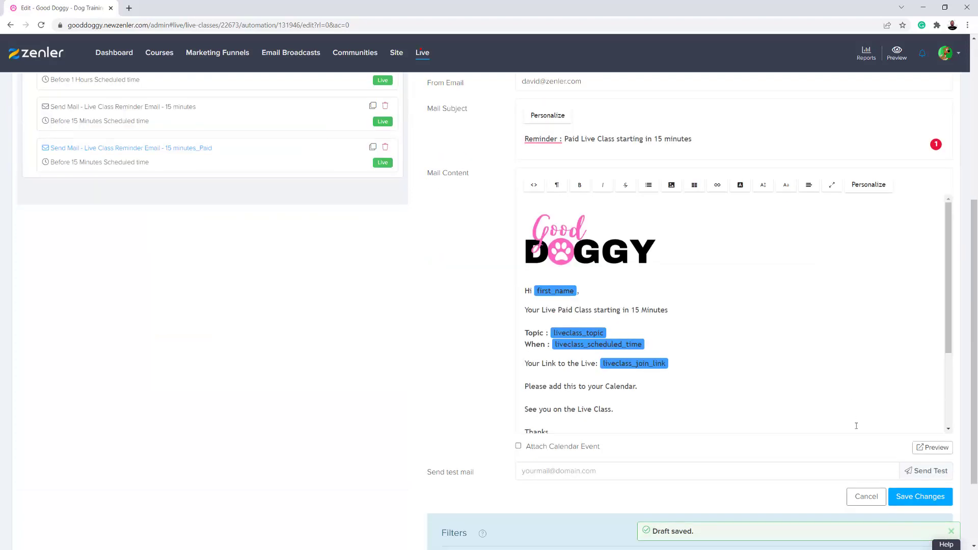
click(923, 497)
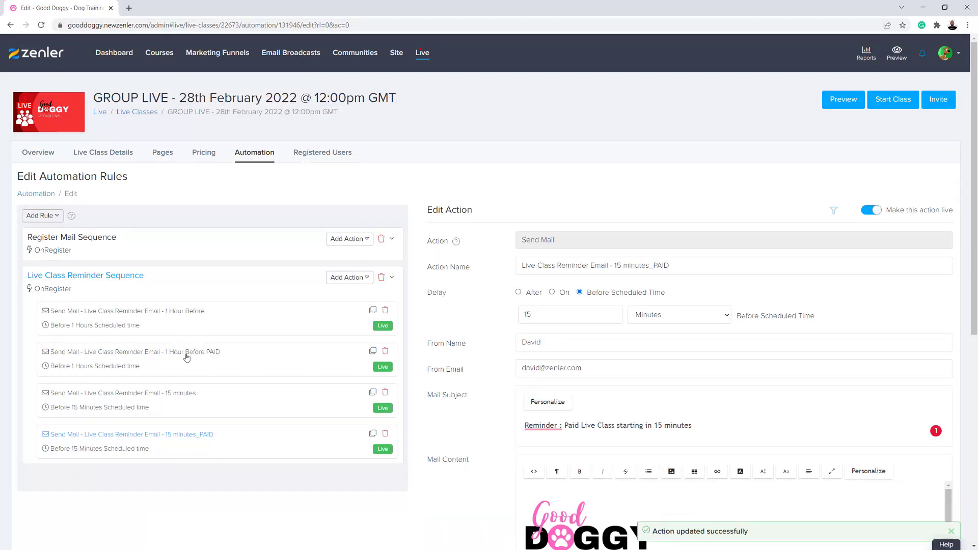
click(132, 240)
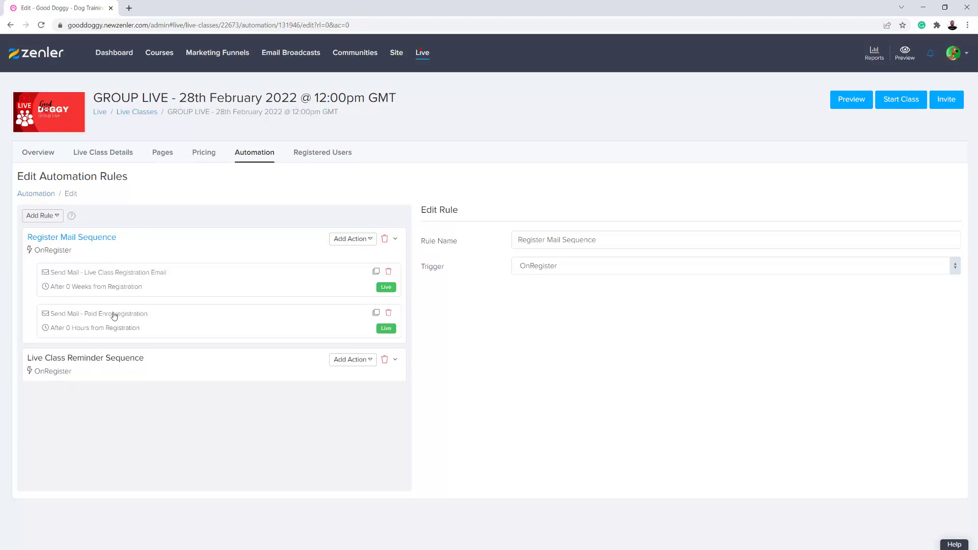
Read through the Live Class Registration Email and the Paid Enrol registration email
click(296, 295)
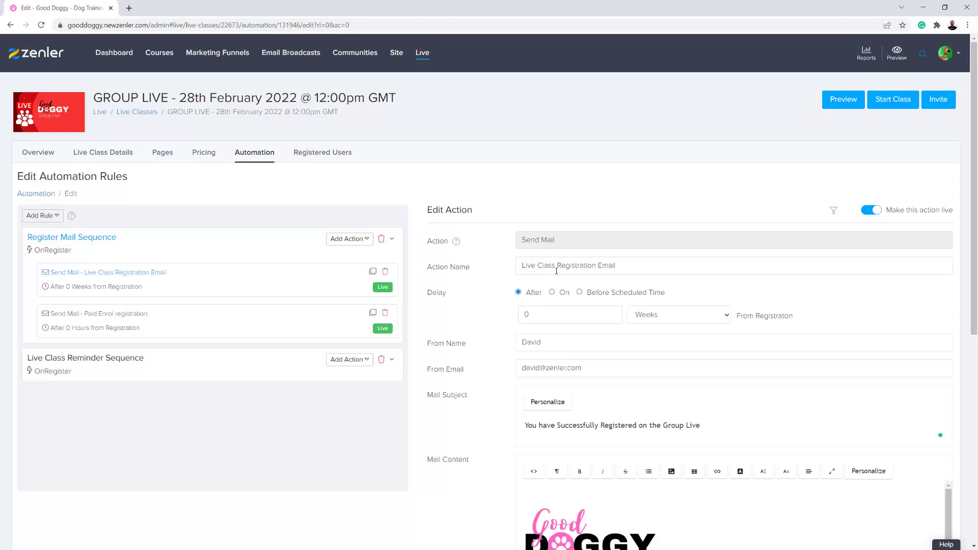
scroll(523, 330, down, 3)
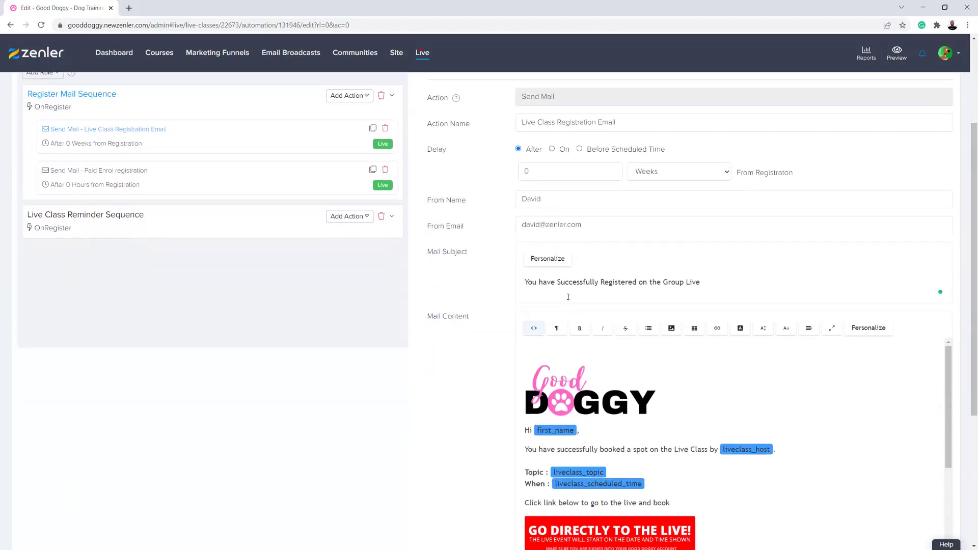
scroll(482, 344, down, 4)
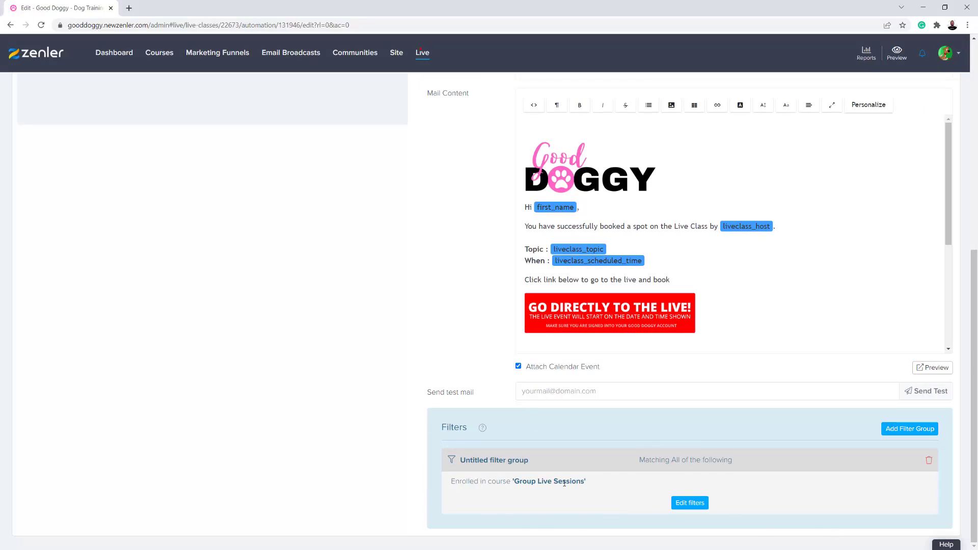
scroll(432, 361, up, 5)
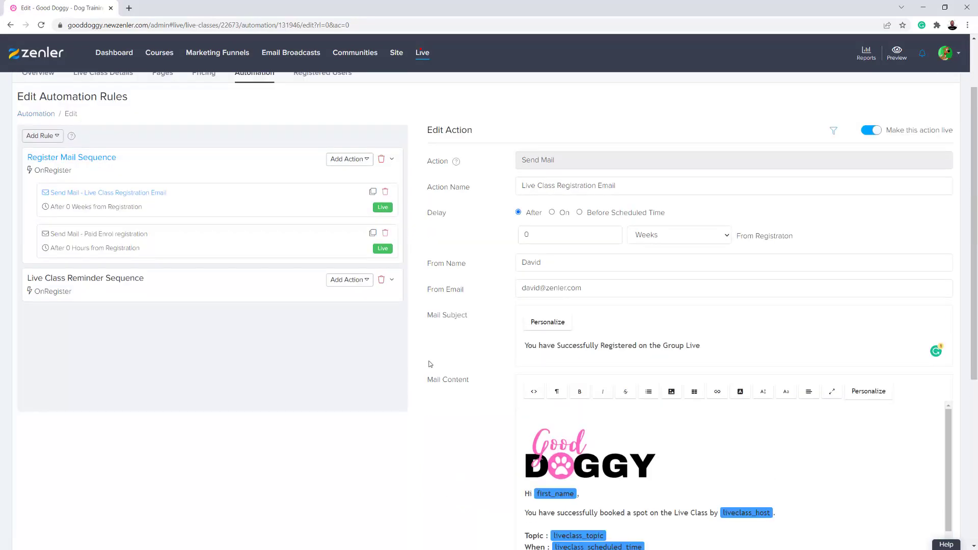
click(174, 260)
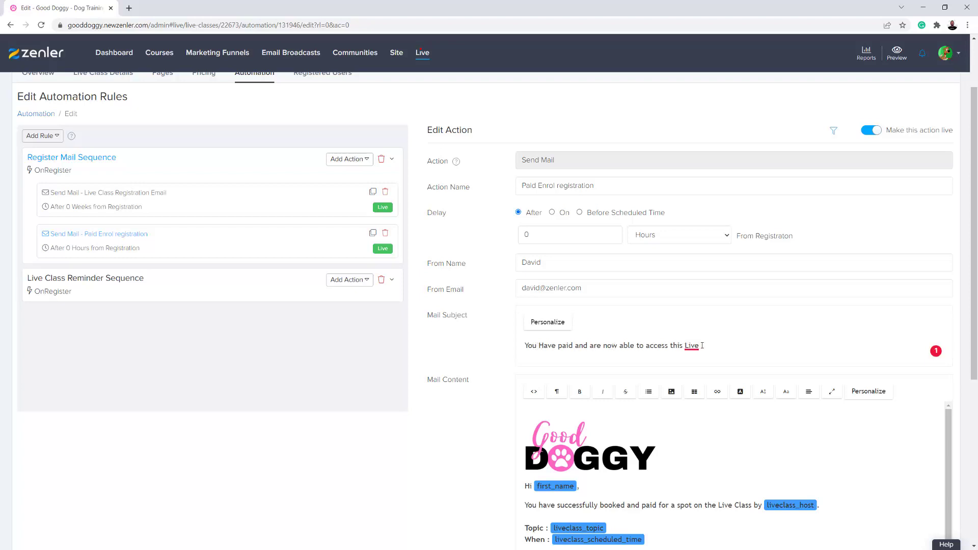
scroll(595, 446, down, 2)
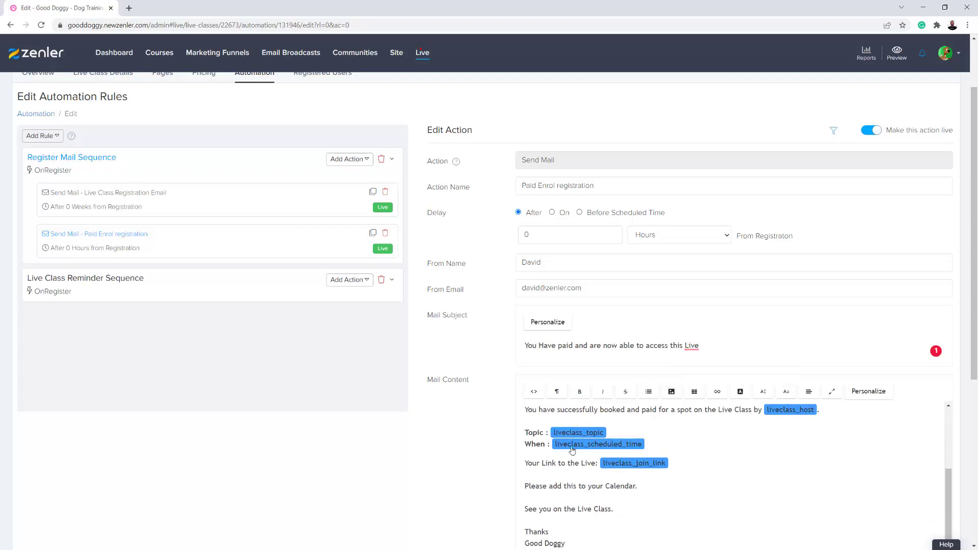
scroll(504, 469, down, 6)
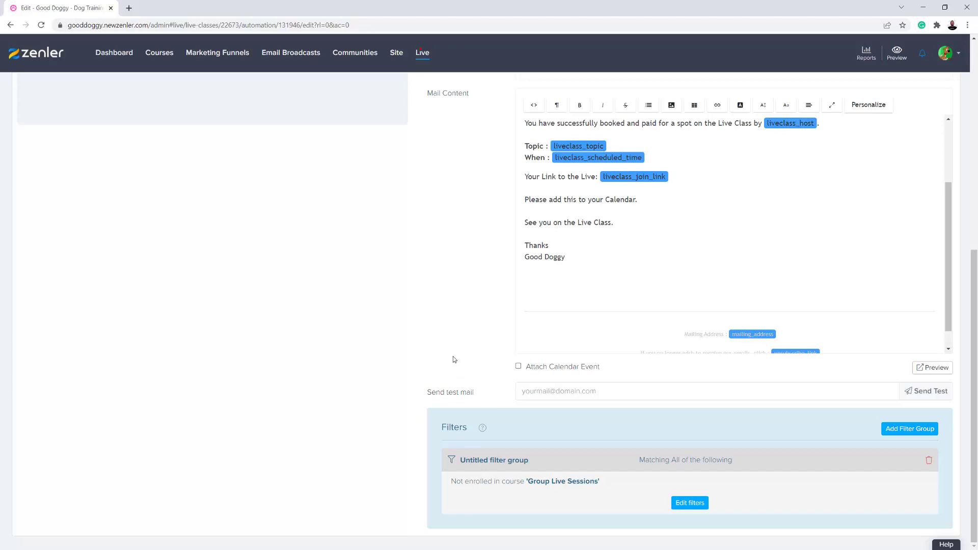
scroll(454, 358, up, 4)
scroll(454, 359, up, 2)
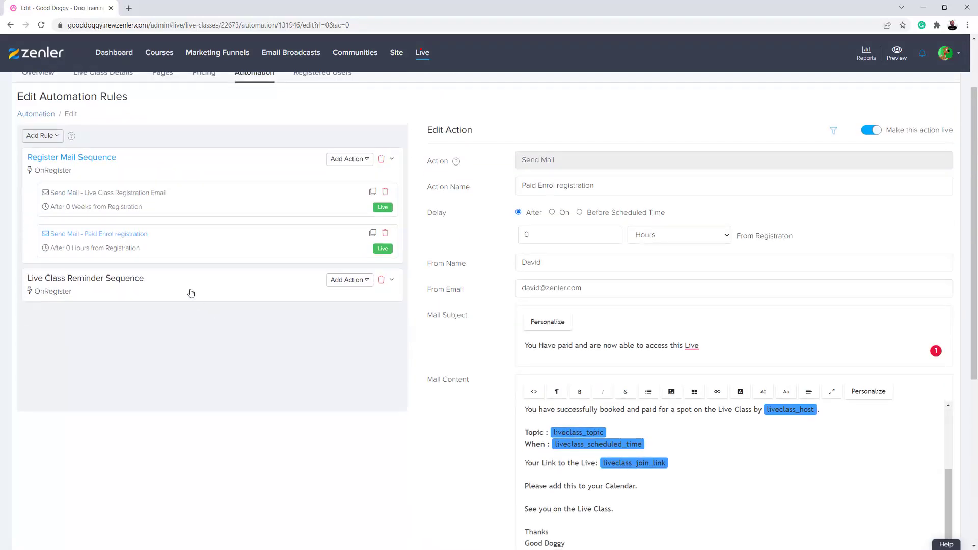
click(204, 277)
Check the 1 Hour Before and 1 Hour Before PAID reminders and their filters
click(154, 314)
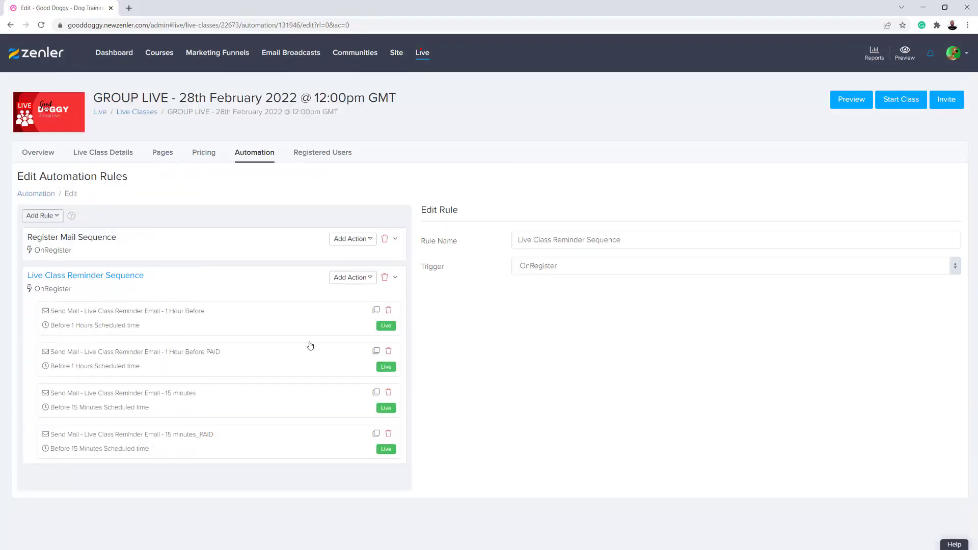
scroll(492, 360, down, 7)
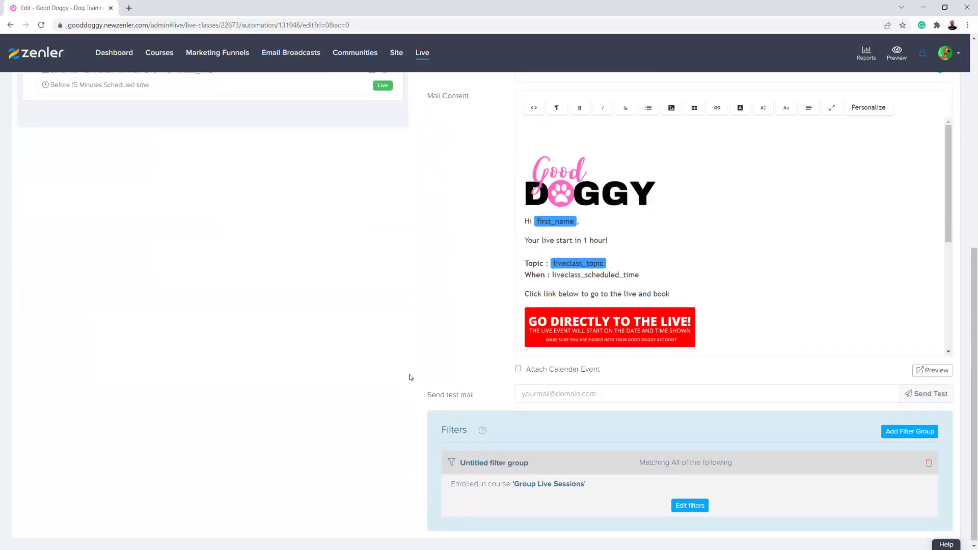
scroll(408, 379, up, 5)
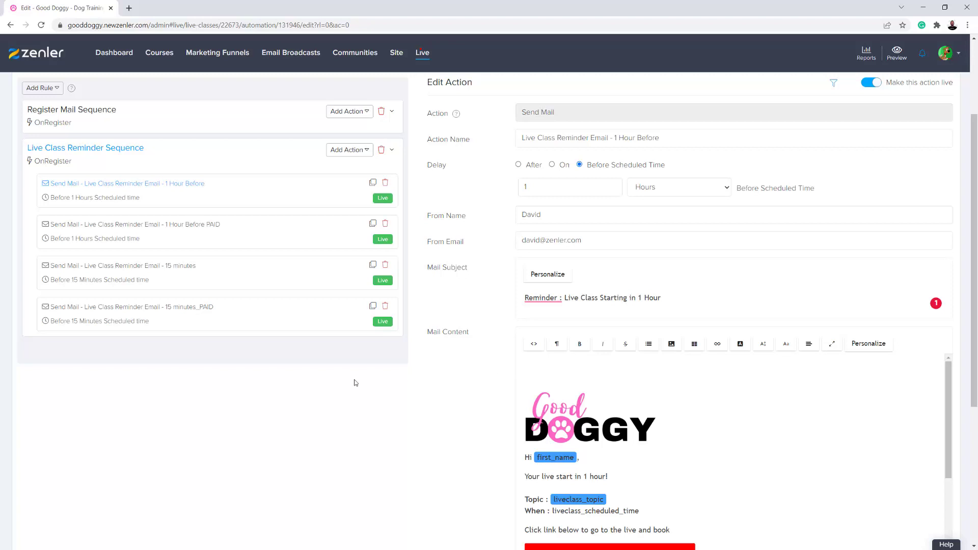
click(221, 236)
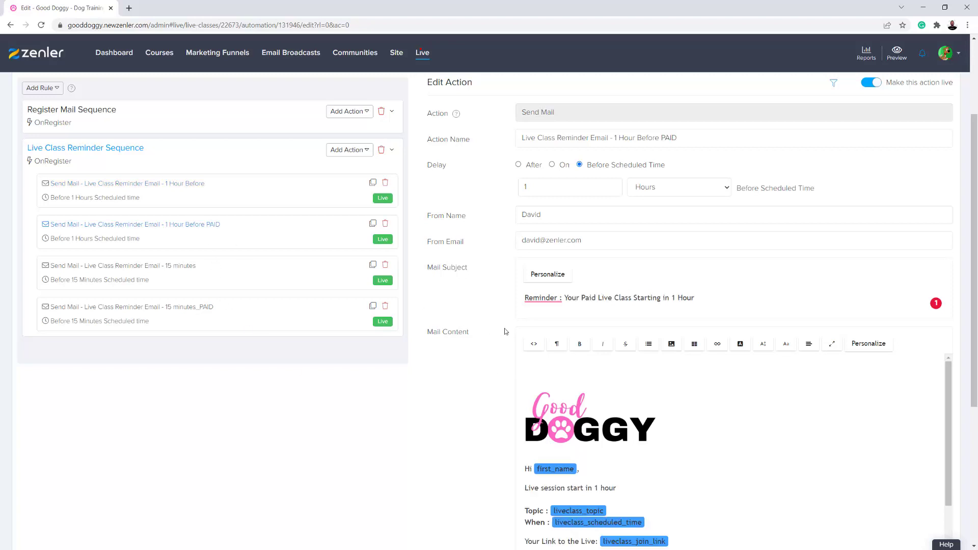
scroll(483, 346, down, 4)
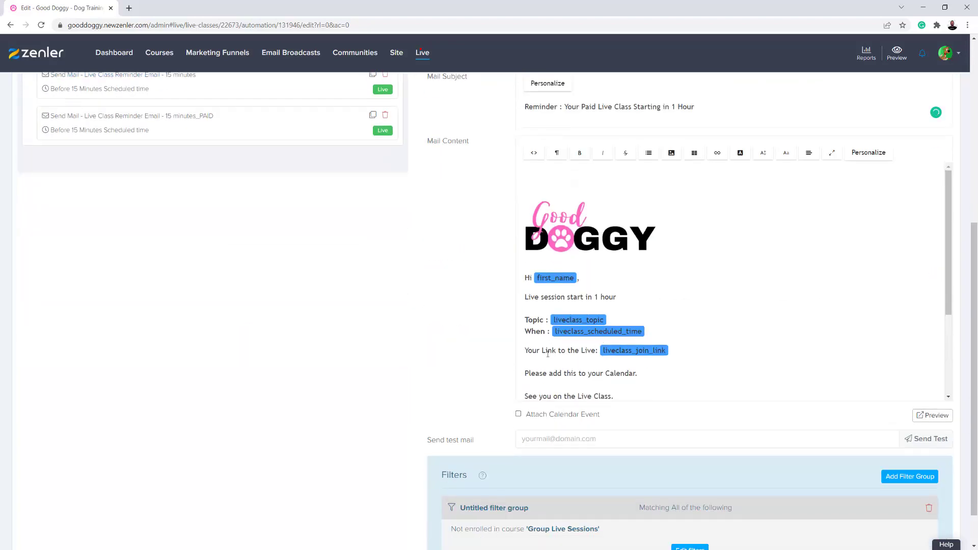
scroll(494, 358, down, 1)
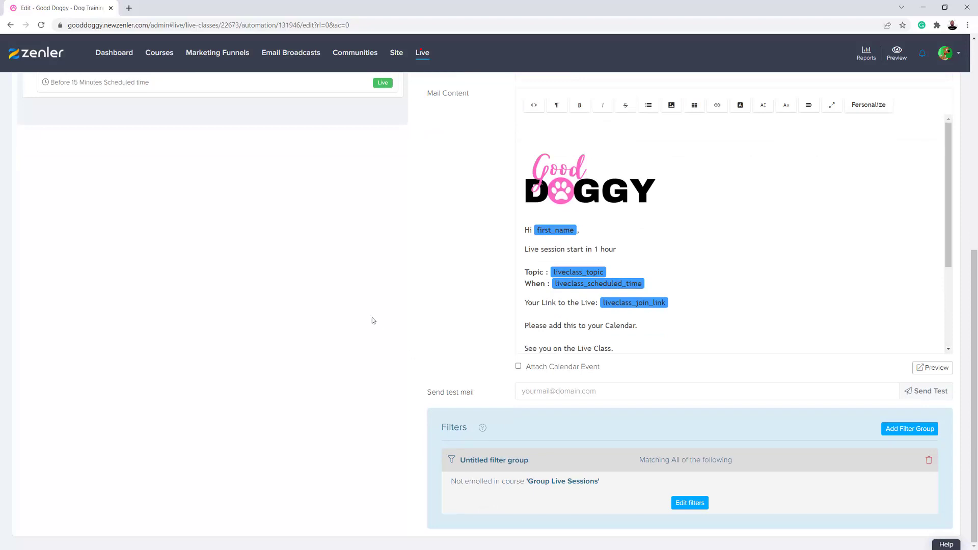
scroll(372, 320, up, 5)
Check the 15 minutes reminder and its filters, then go to the Pages overview
click(206, 230)
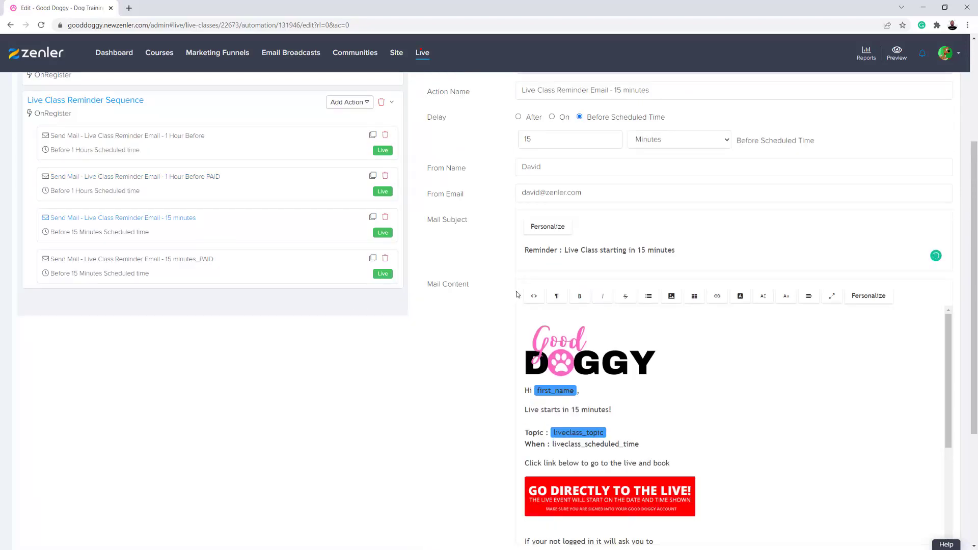
scroll(493, 300, down, 4)
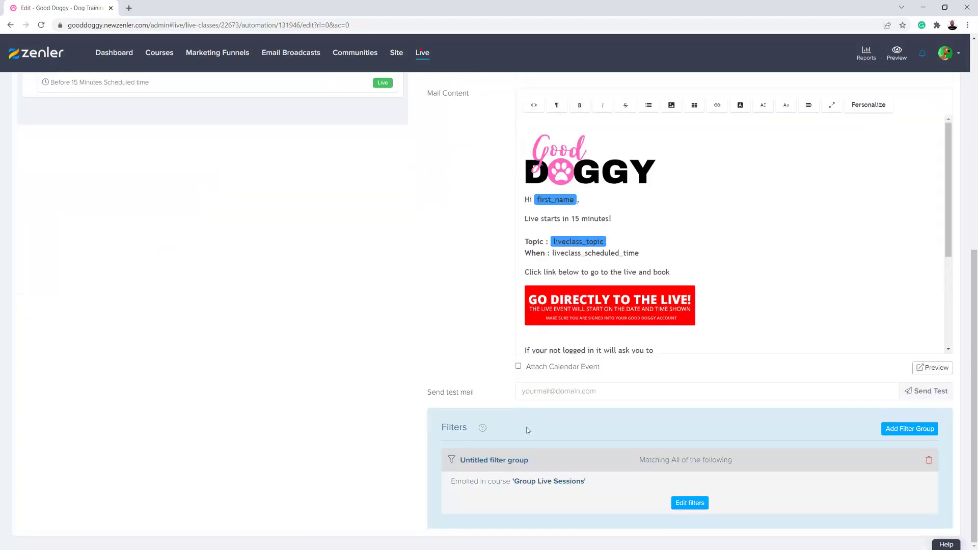
scroll(391, 293, up, 4)
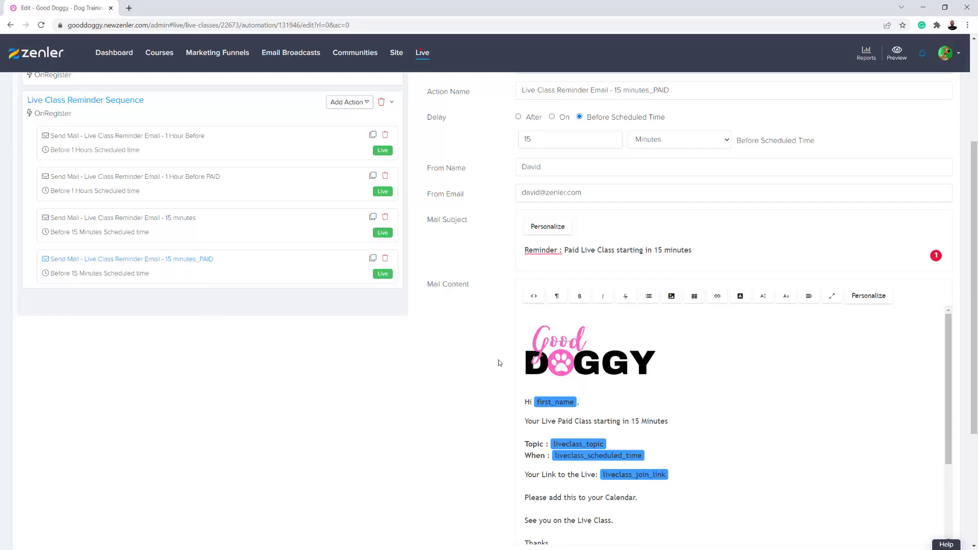
scroll(498, 360, down, 4)
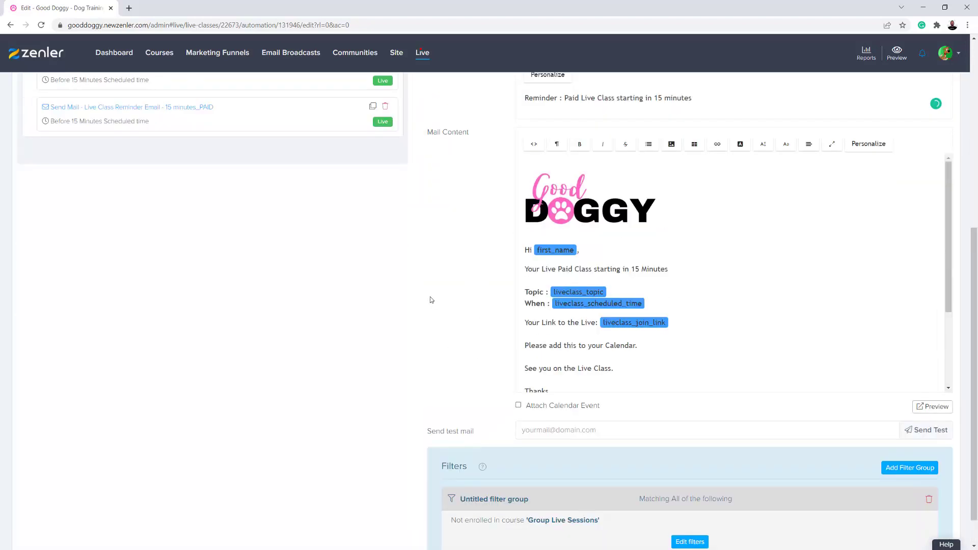
scroll(433, 300, up, 8)
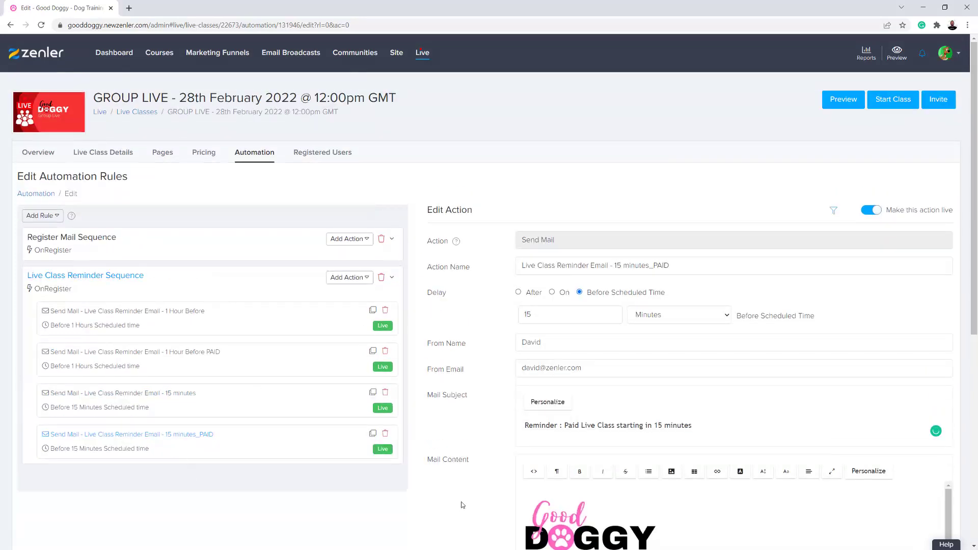
scroll(462, 505, down, 4)
scroll(463, 426, up, 4)
click(163, 152)
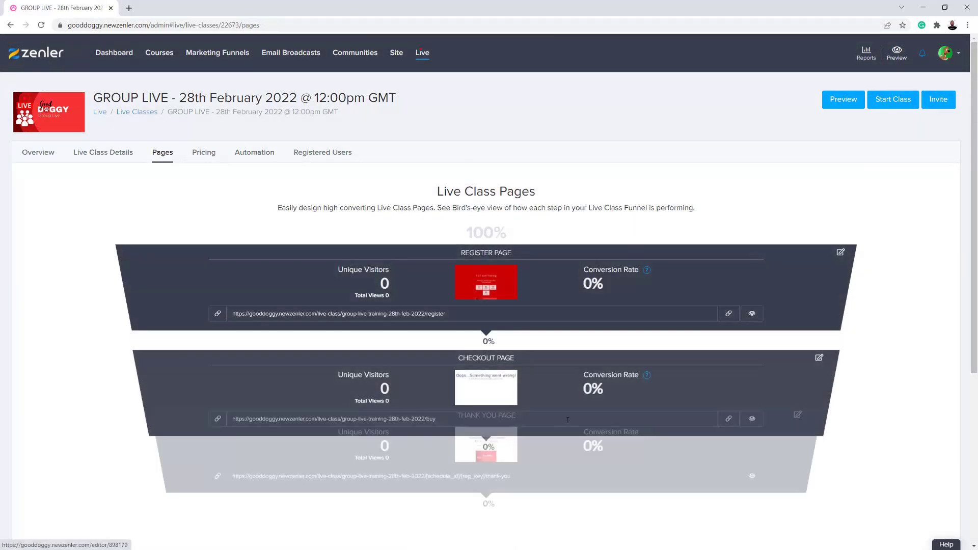
Look over the Register, Checkout and Thank You funnel pages, then open the Automation tab
scroll(520, 425, down, 3)
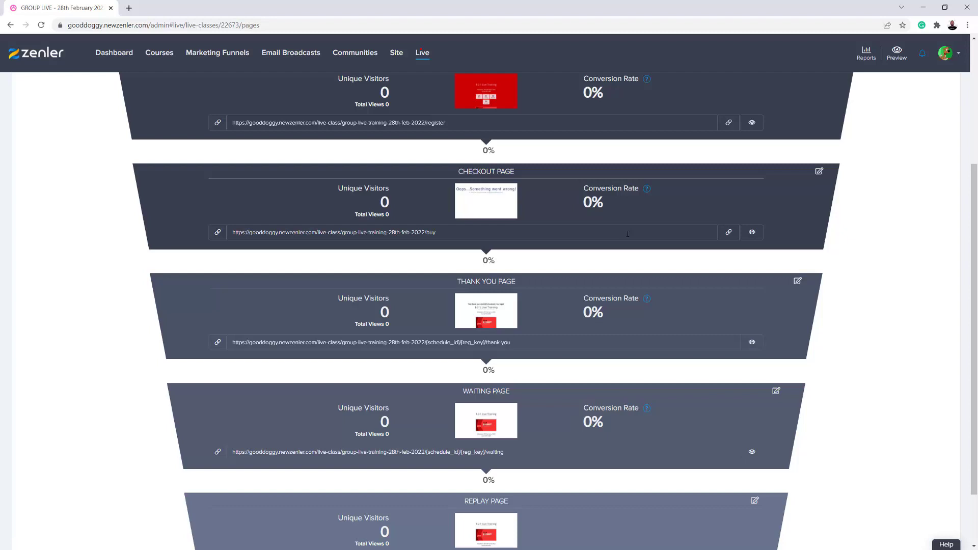
scroll(628, 234, up, 4)
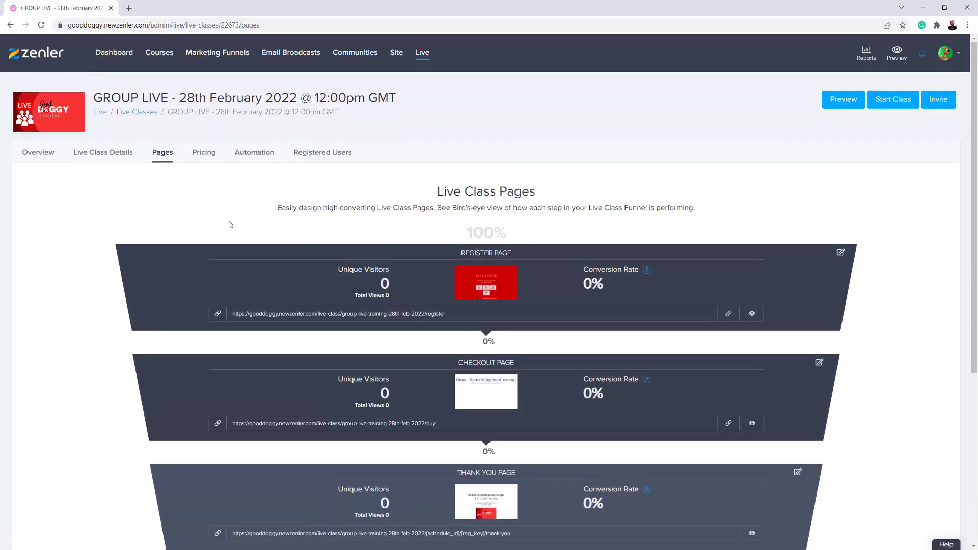
click(253, 154)
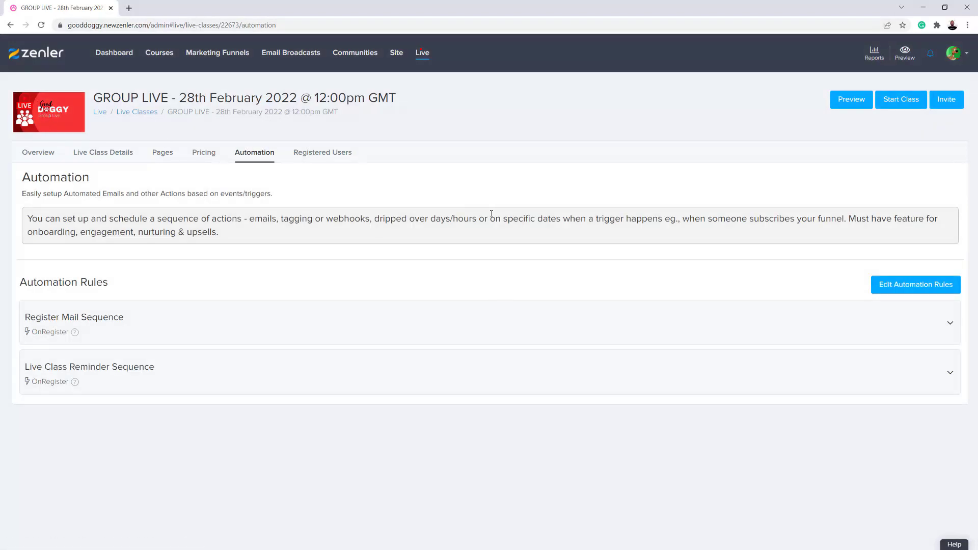
Review the Live Class Registration Email in the Register Mail Sequence, then return to Live Classes
click(230, 319)
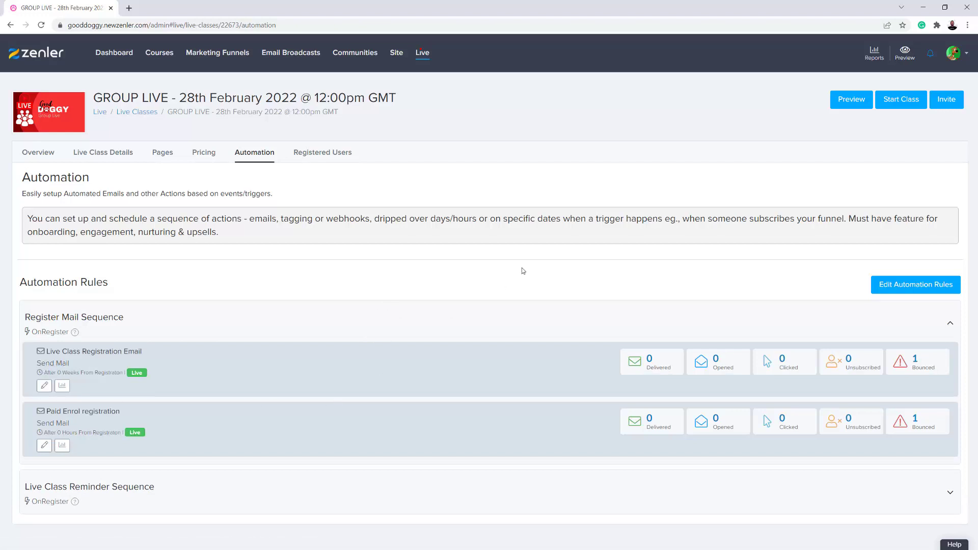
click(44, 386)
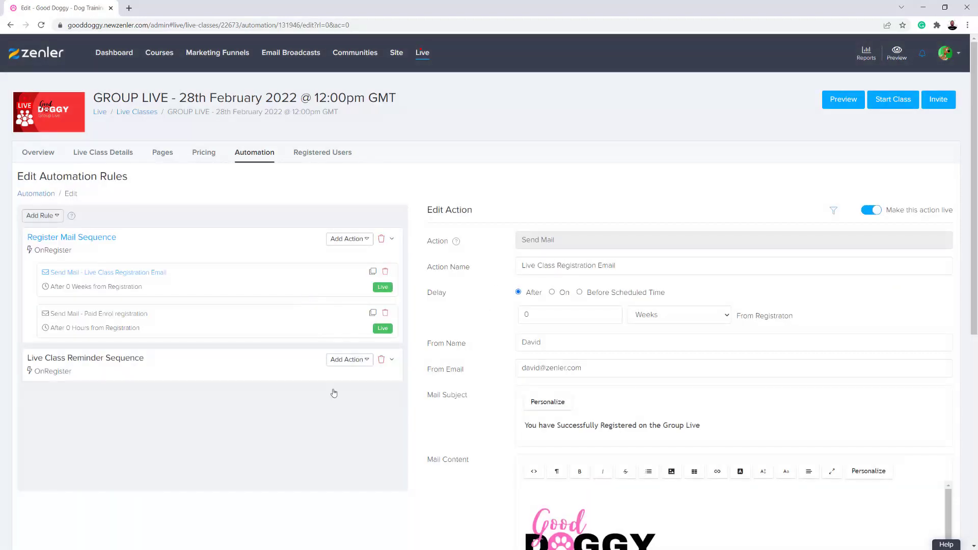
scroll(356, 431, down, 6)
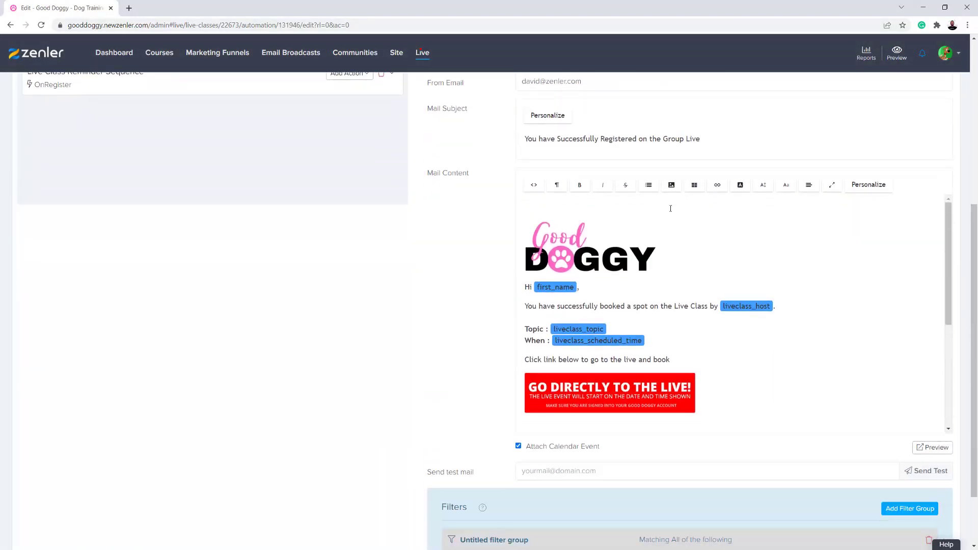
scroll(378, 310, down, 1)
scroll(377, 310, up, 8)
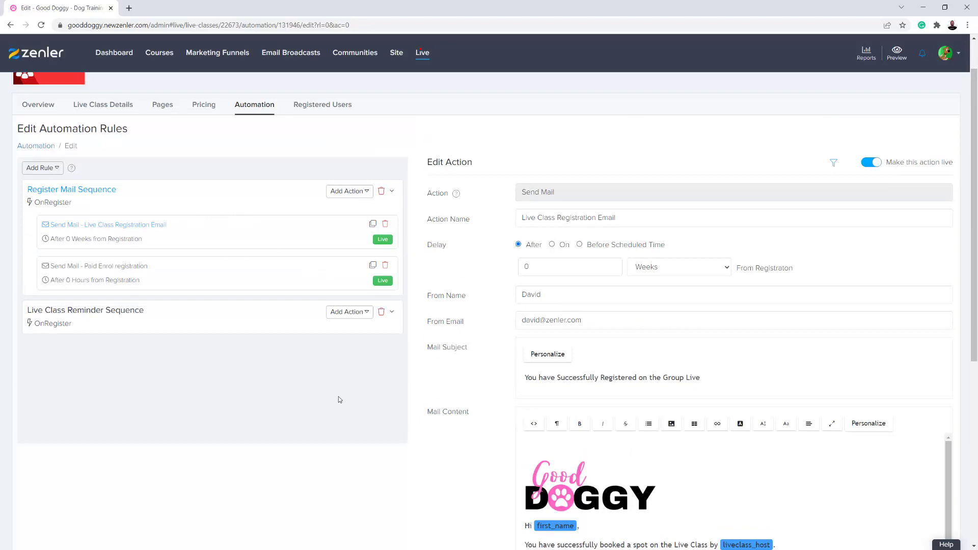
scroll(340, 397, down, 6)
scroll(387, 417, down, 2)
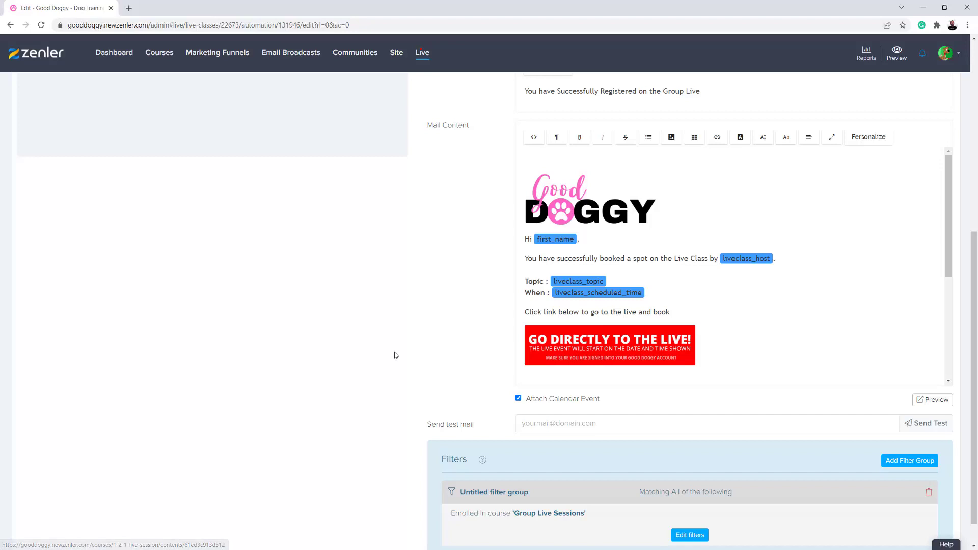
scroll(400, 364, up, 5)
scroll(402, 371, up, 2)
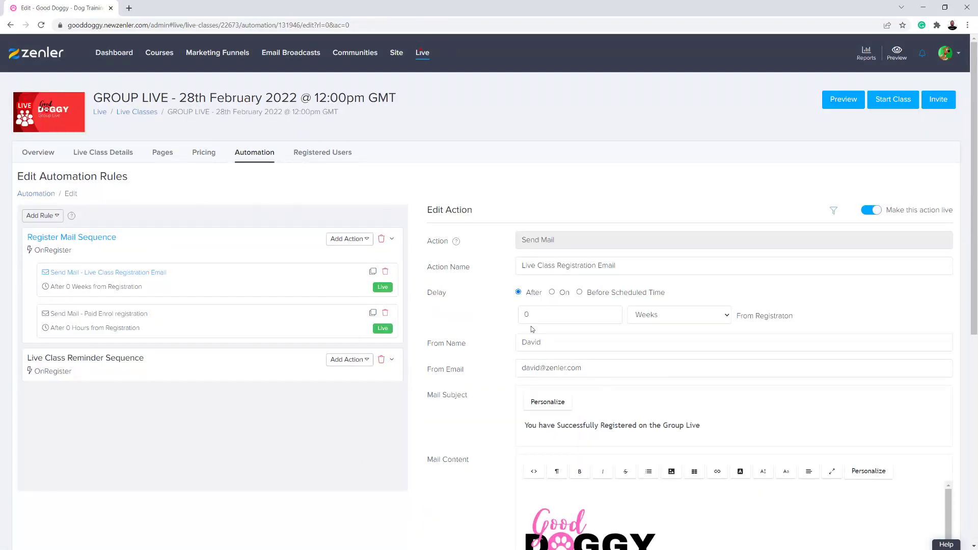
click(126, 113)
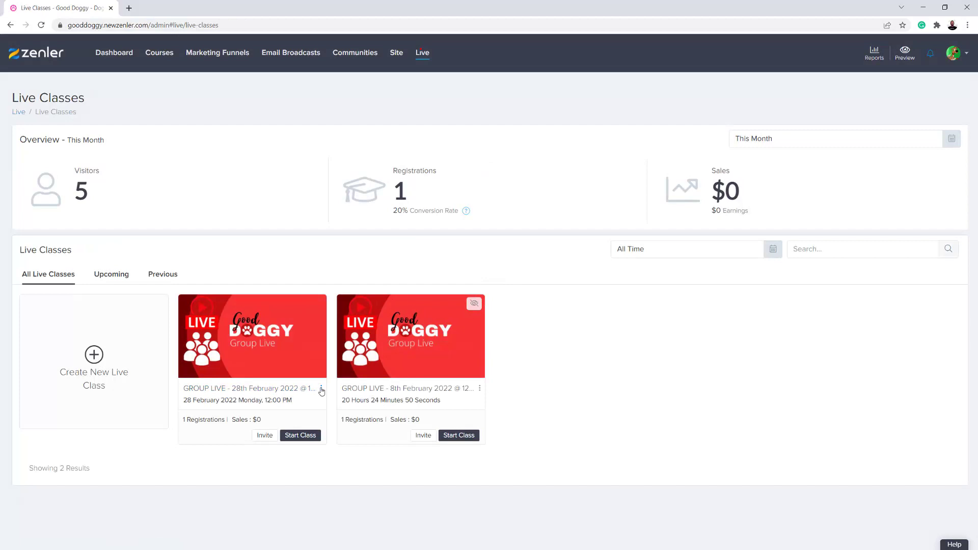
Open the 28th February class's automation and edit its Live Class Registration Email
click(321, 388)
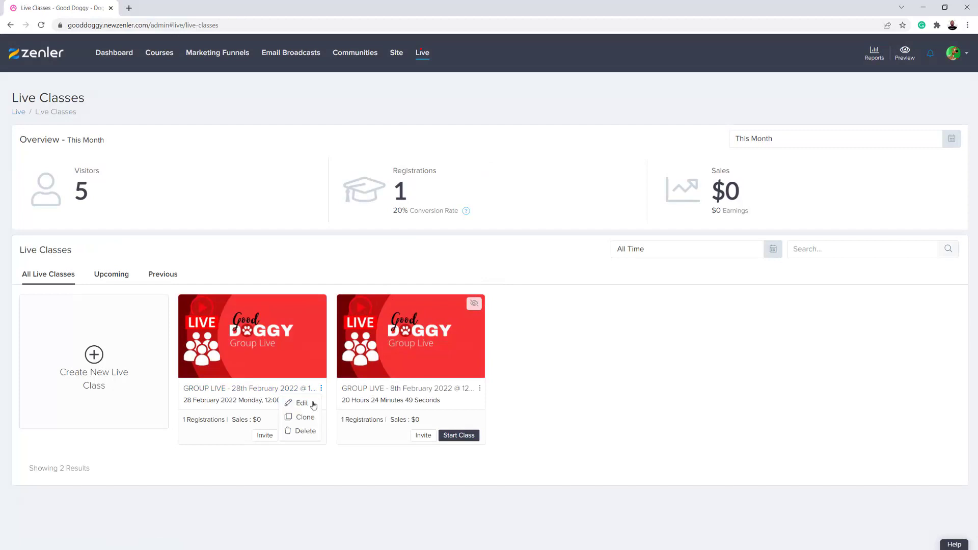
click(629, 433)
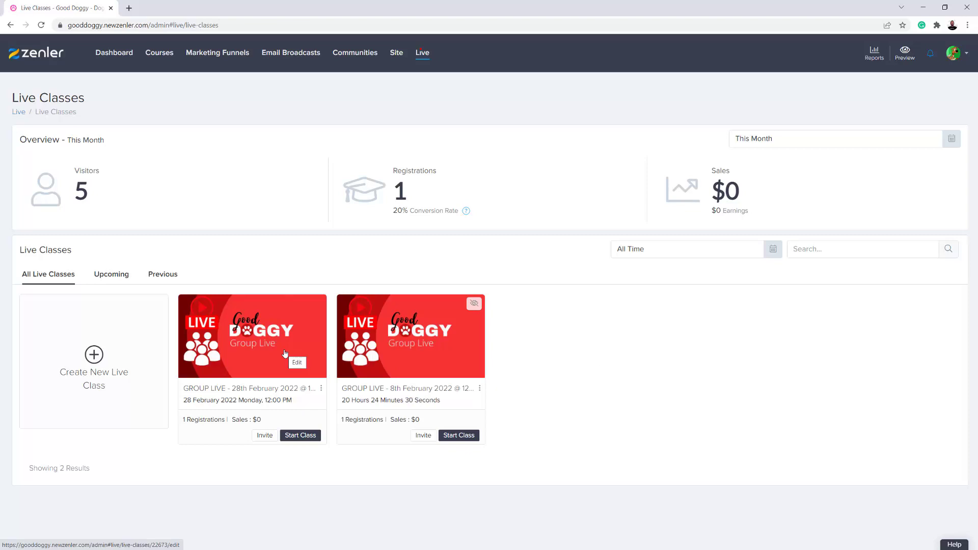
click(284, 353)
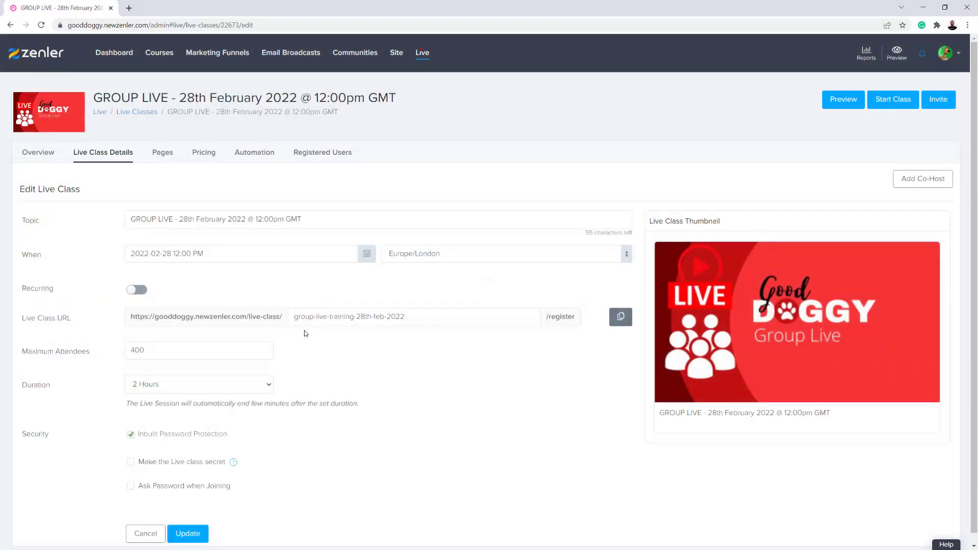
click(256, 159)
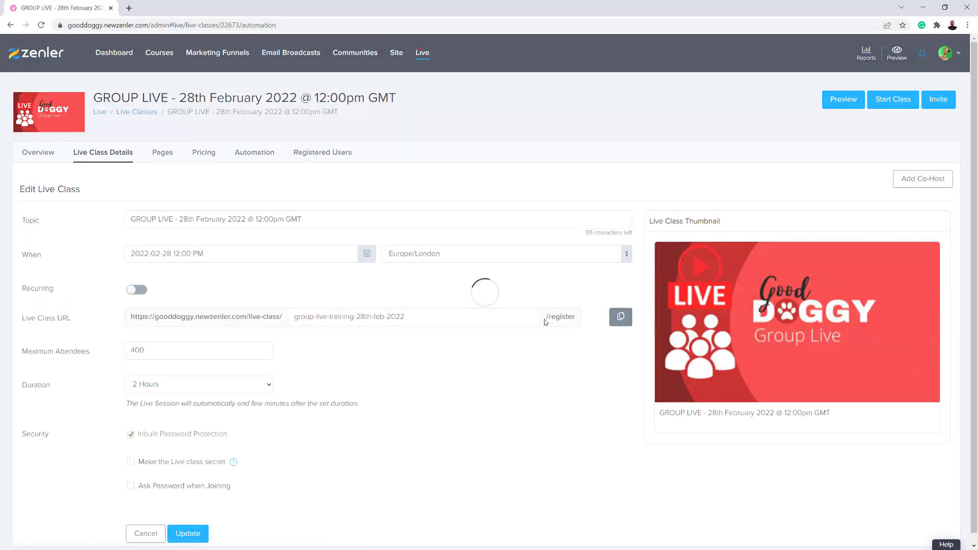
click(222, 335)
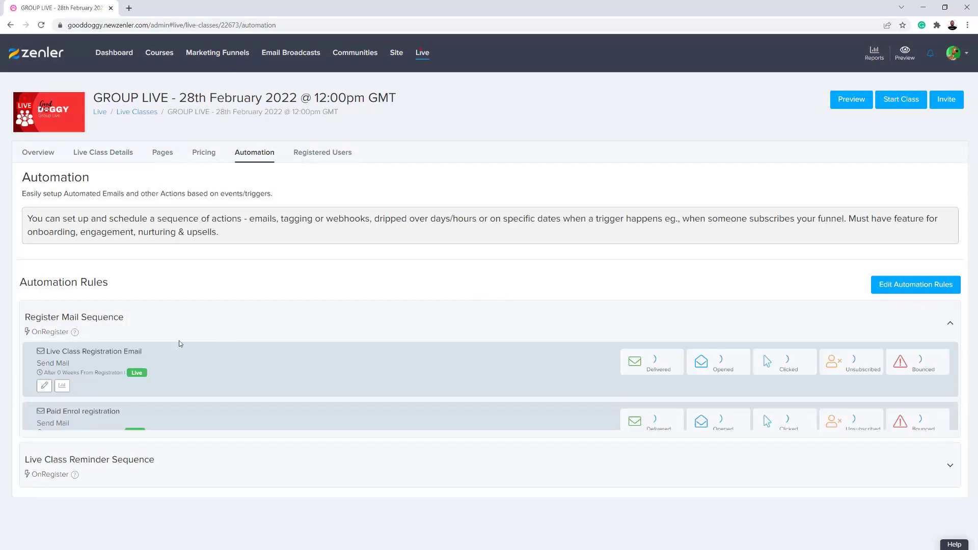
click(44, 386)
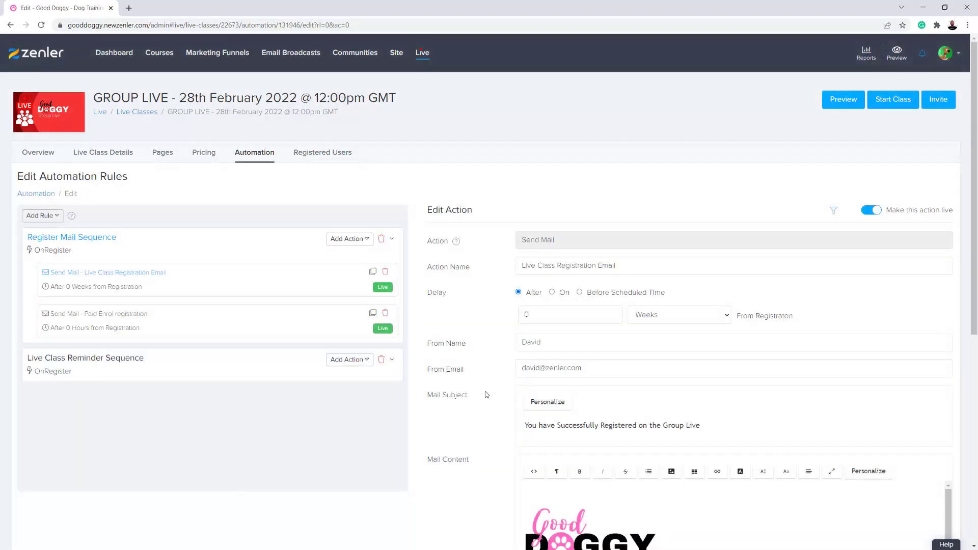
scroll(485, 395, down, 5)
scroll(485, 395, down, 2)
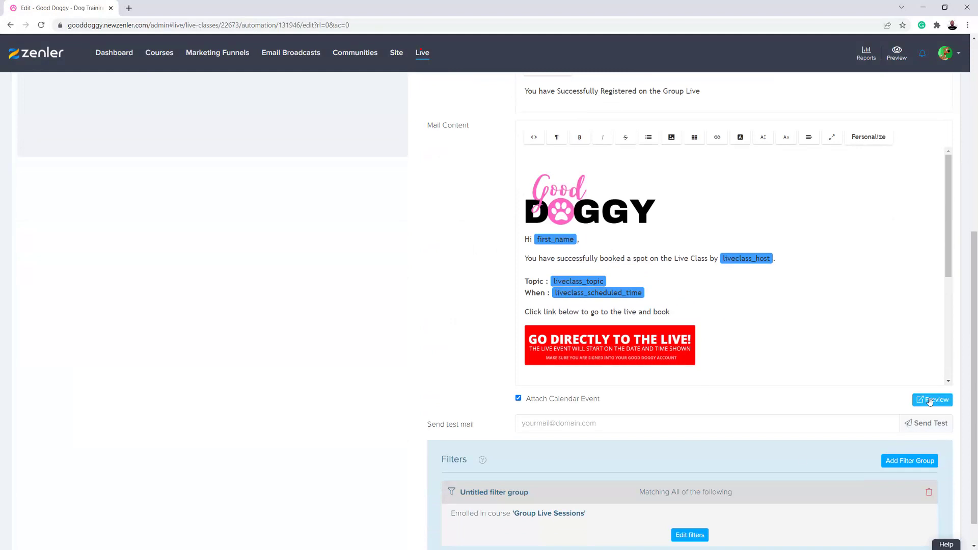
Preview the email, test its GO DIRECTLY TO THE LIVE! link, and come back
click(930, 399)
click(401, 273)
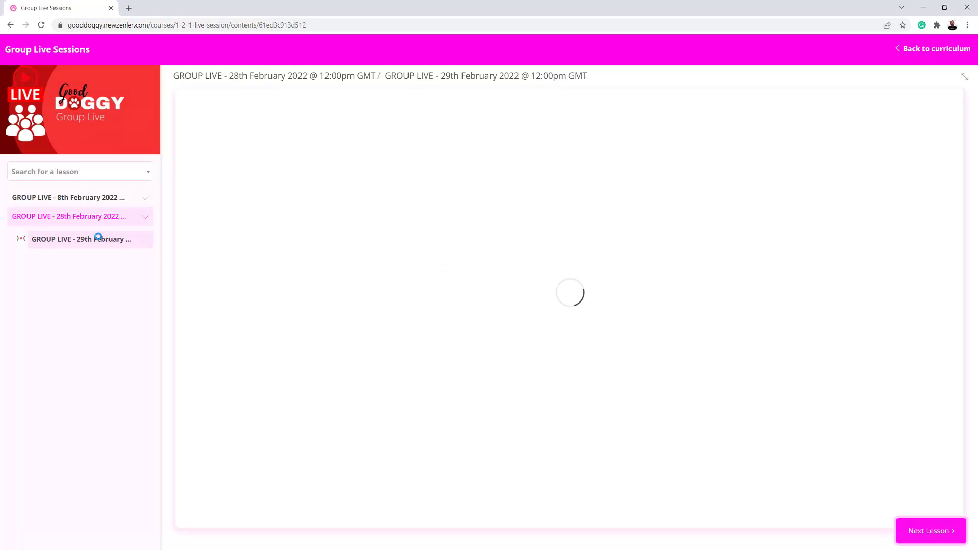
click(10, 25)
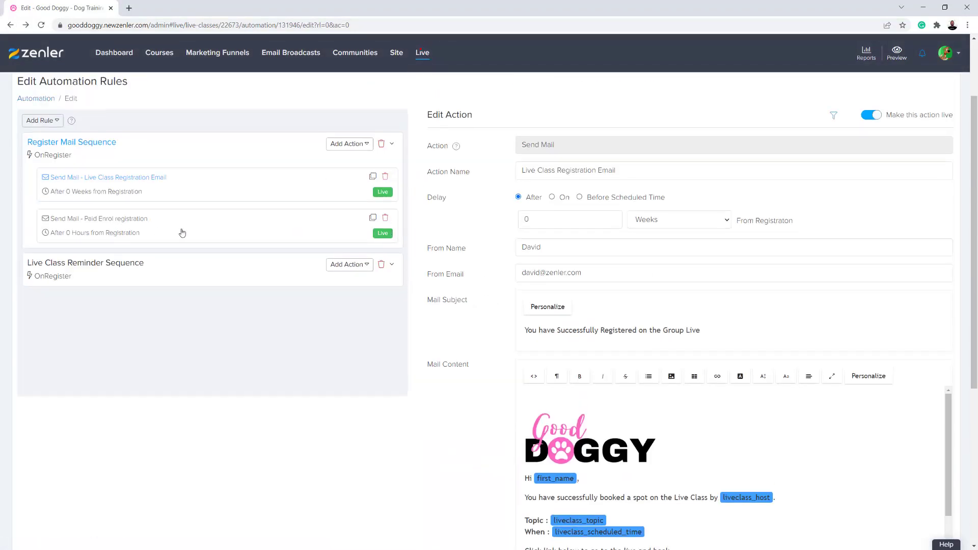
Preview the Paid Enrol registration email and test its live link to the waiting page
click(154, 232)
scroll(594, 413, down, 3)
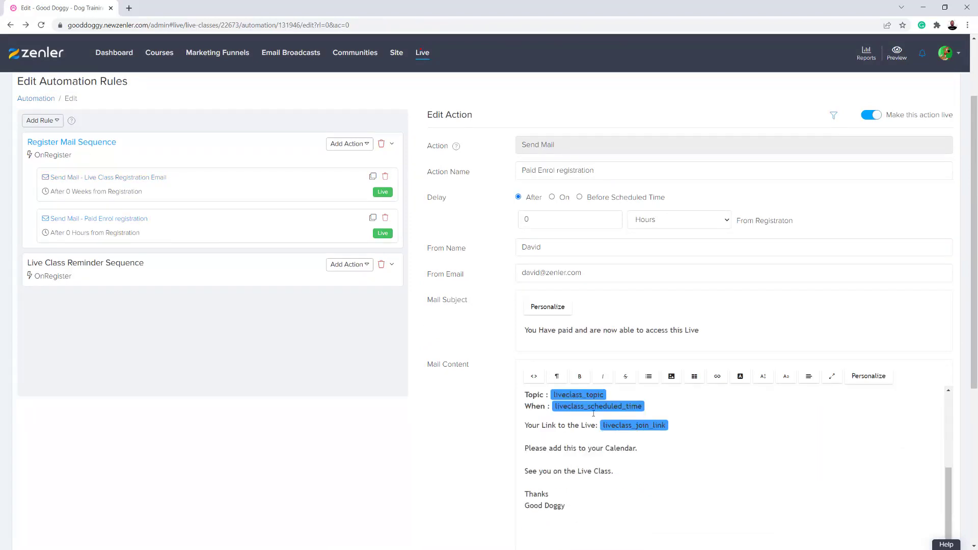
scroll(477, 439, down, 8)
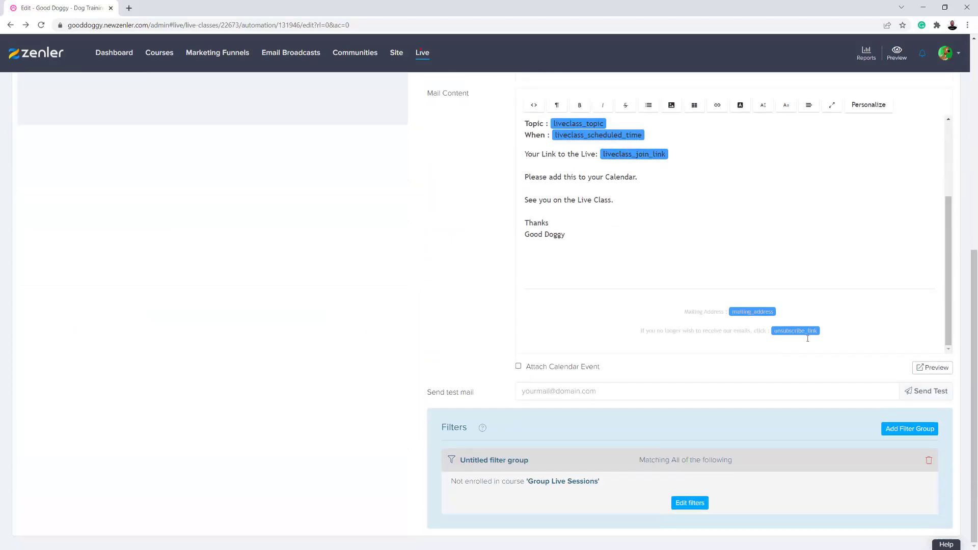
click(931, 367)
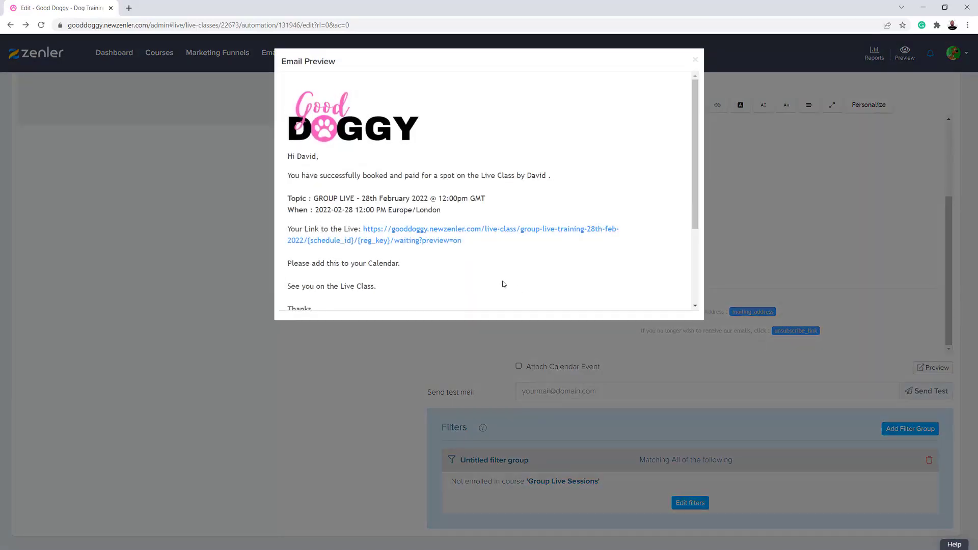
click(421, 243)
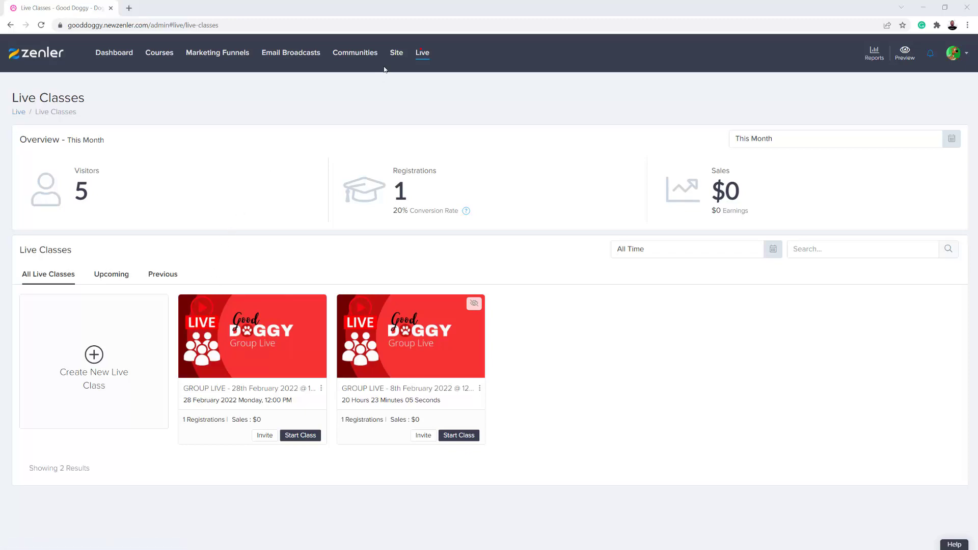
Add coupon code LIVE with a 100% discount applicable to All Live Class
click(158, 53)
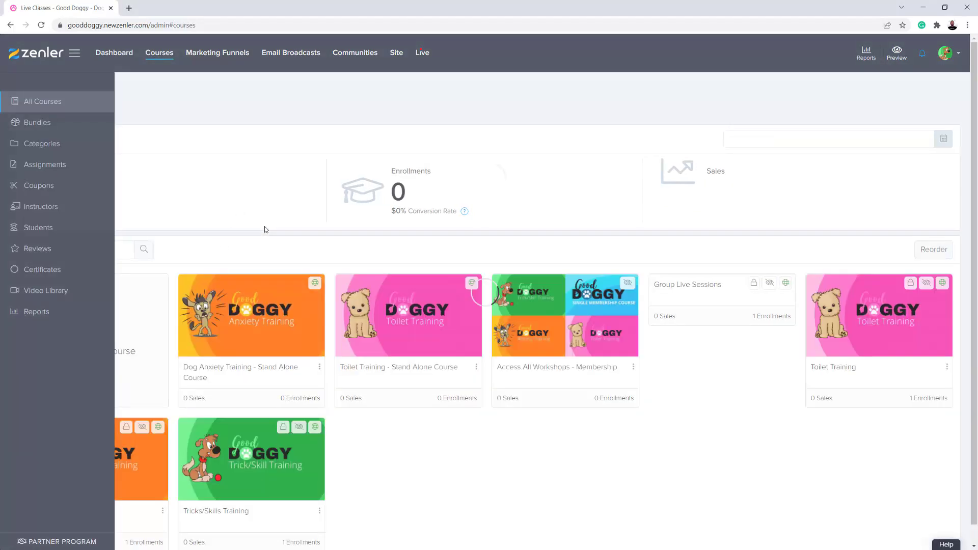
click(39, 186)
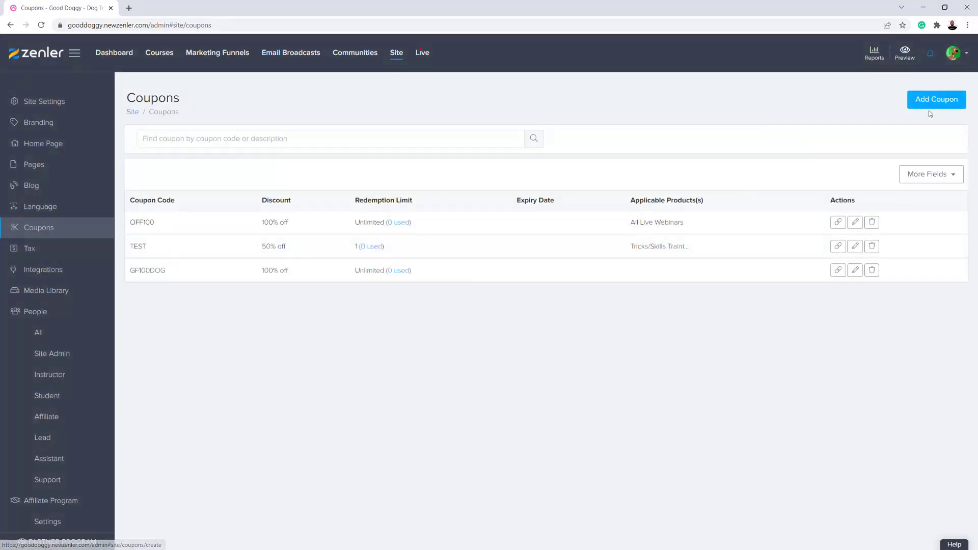
click(935, 102)
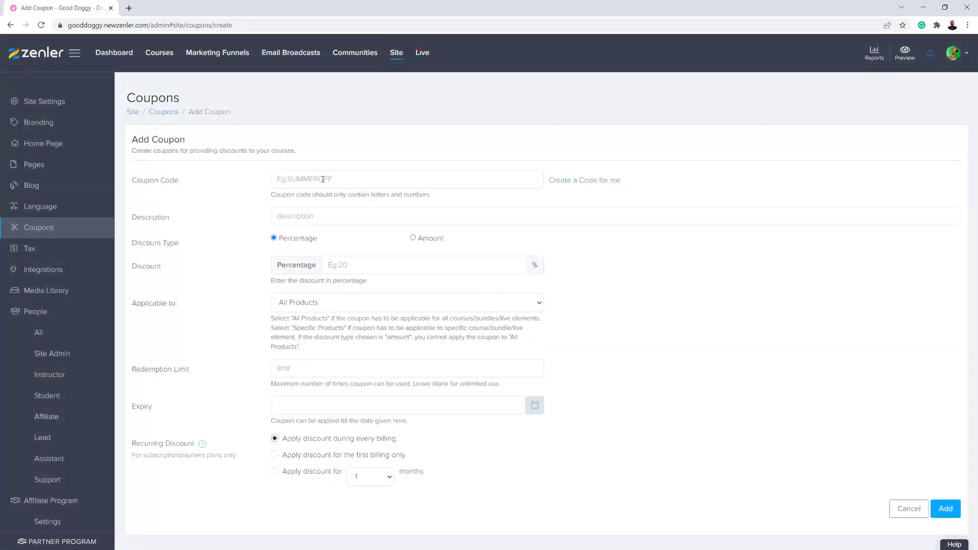
click(324, 179)
text(LIVE)
click(370, 265)
text(100)
click(536, 306)
click(367, 335)
click(945, 508)
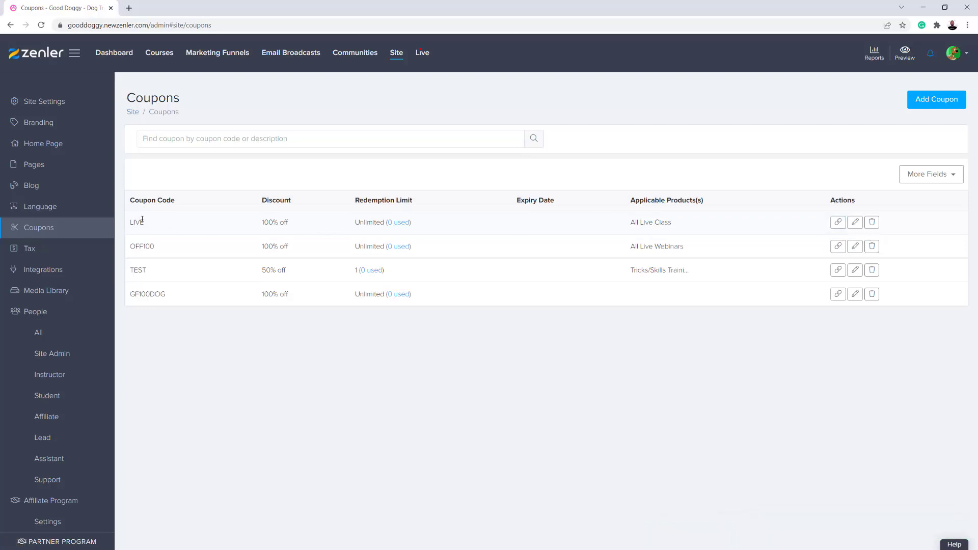
drag(144, 223, 130, 222)
click(423, 55)
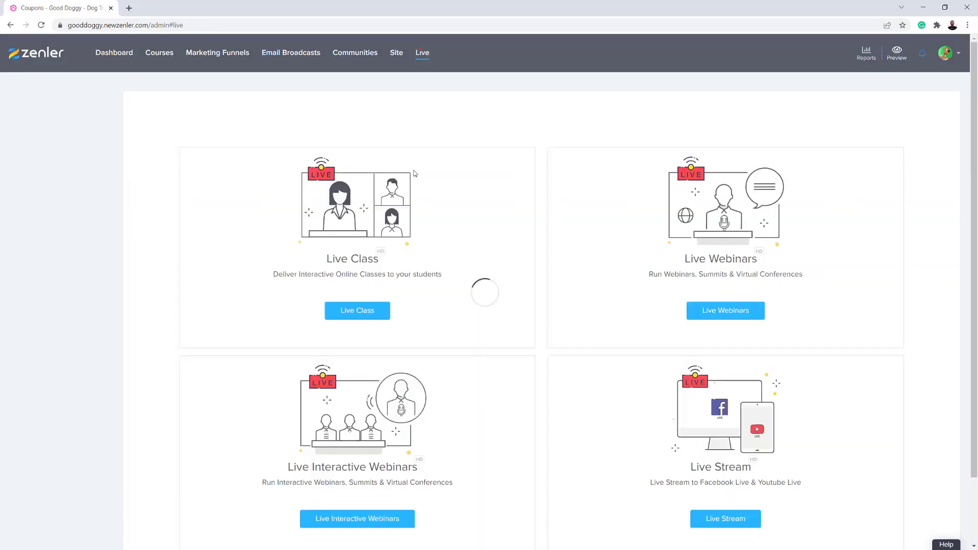
Copy the 28th February class's register page link from its funnel pages
click(279, 312)
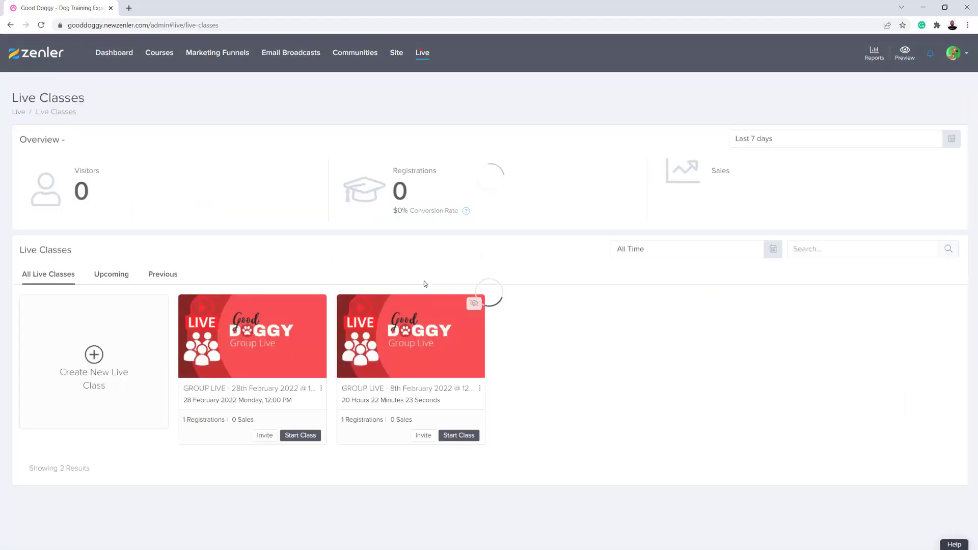
click(320, 352)
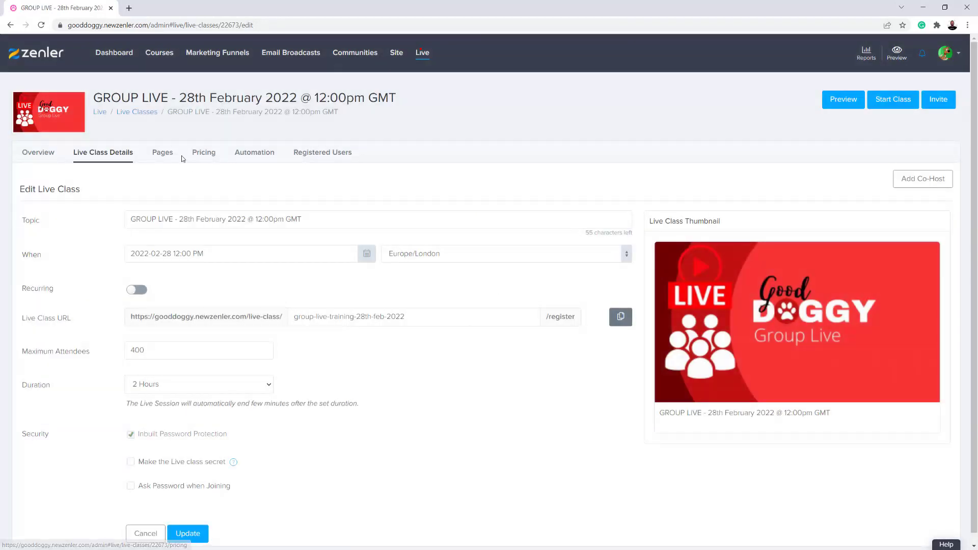
click(164, 154)
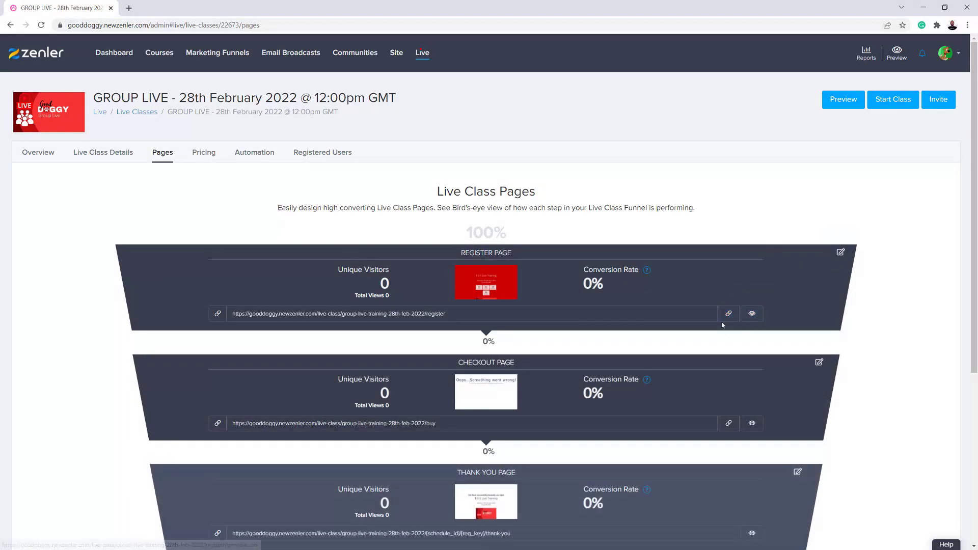
click(728, 313)
Paste the register page URL into a new Incognito window
click(968, 24)
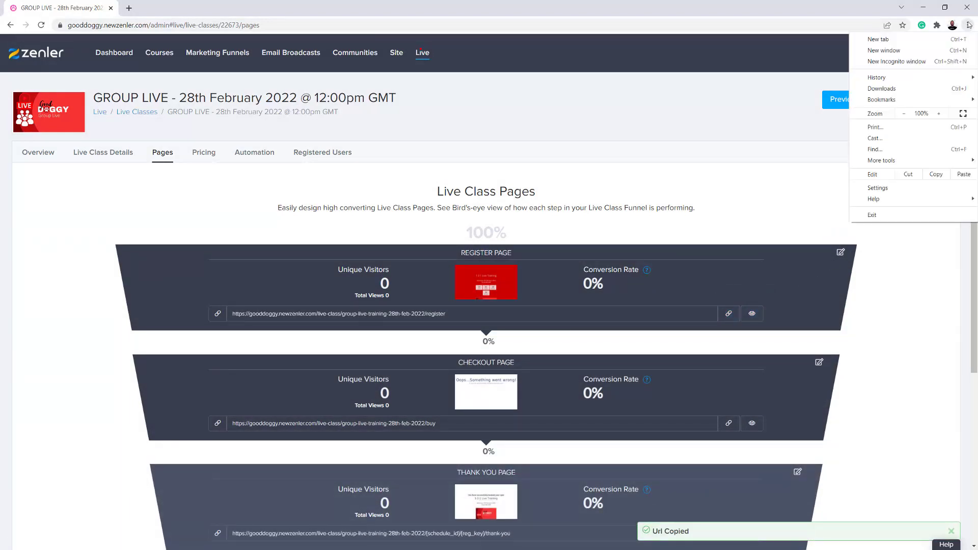
click(909, 62)
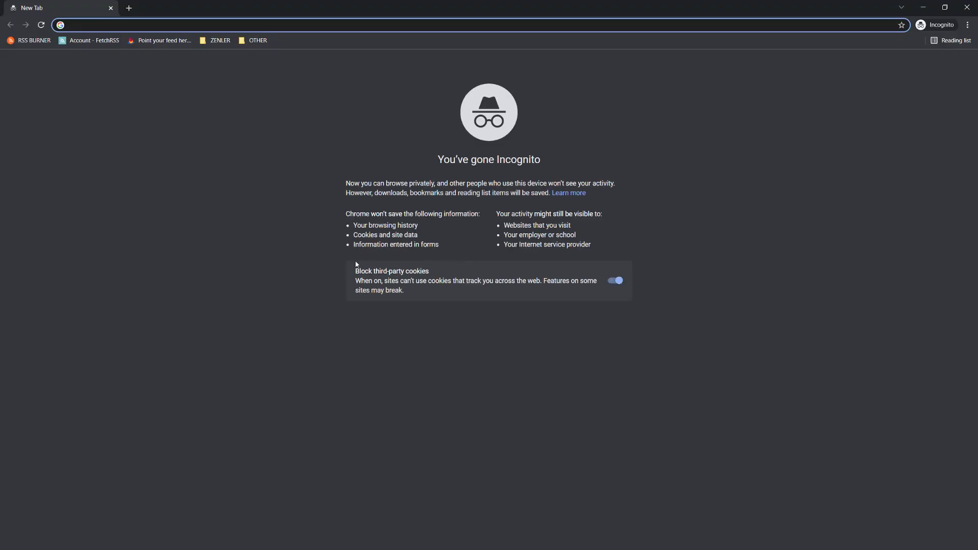
key(ctrl+v)
Load the register page, start registration, and apply the LIVE coupon for 100% off
key(Return)
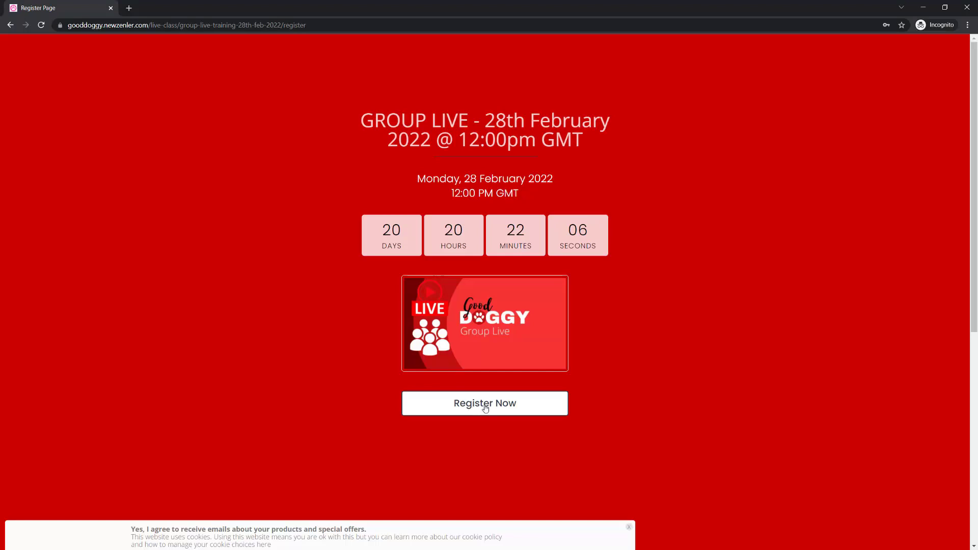
click(484, 408)
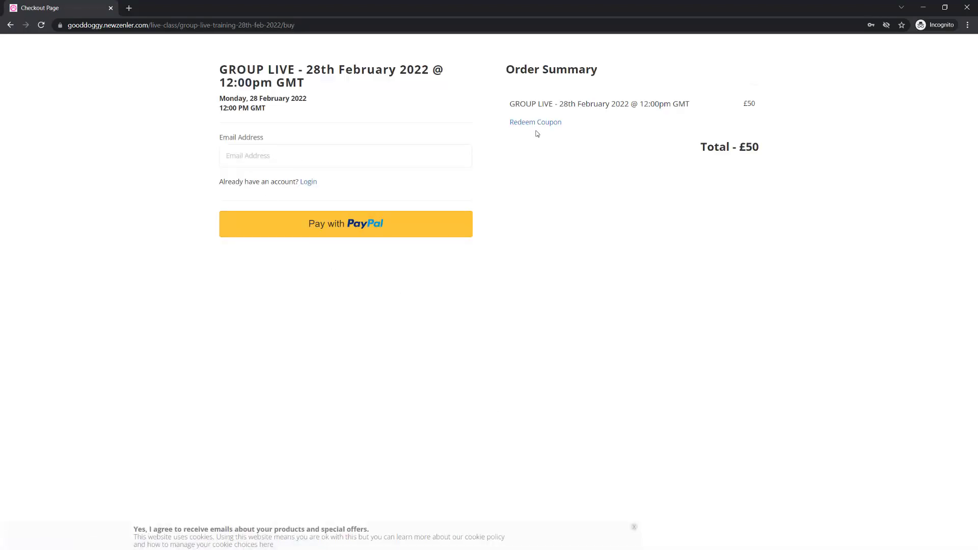
click(538, 123)
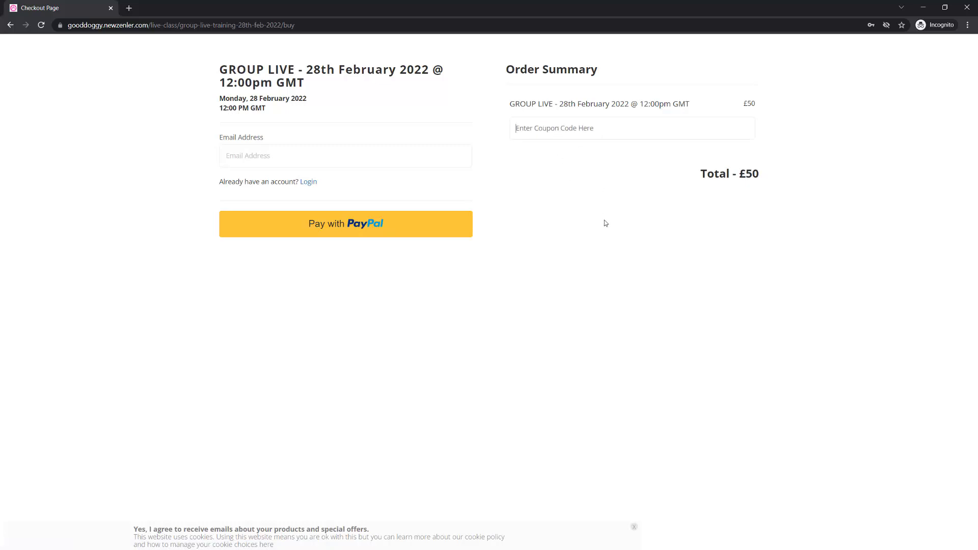
text(LIVE)
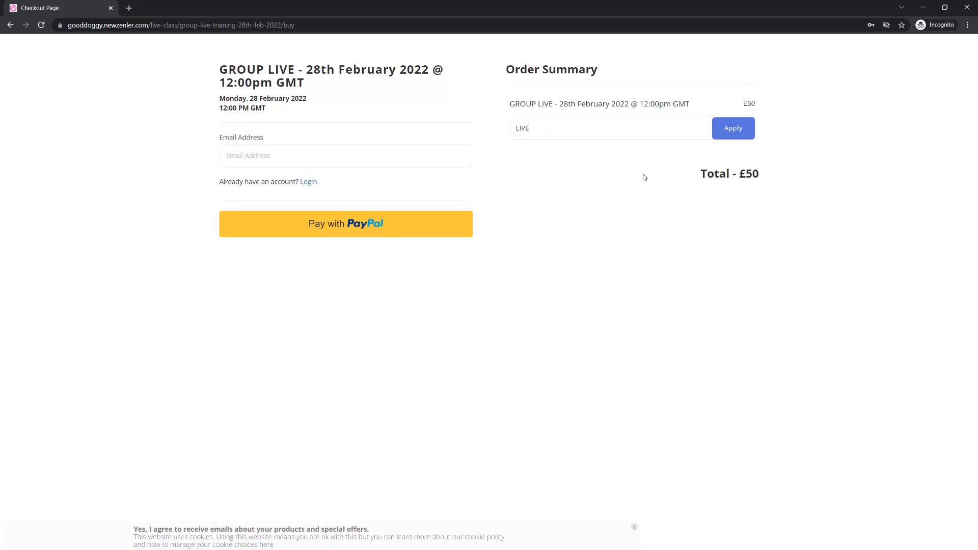
click(733, 128)
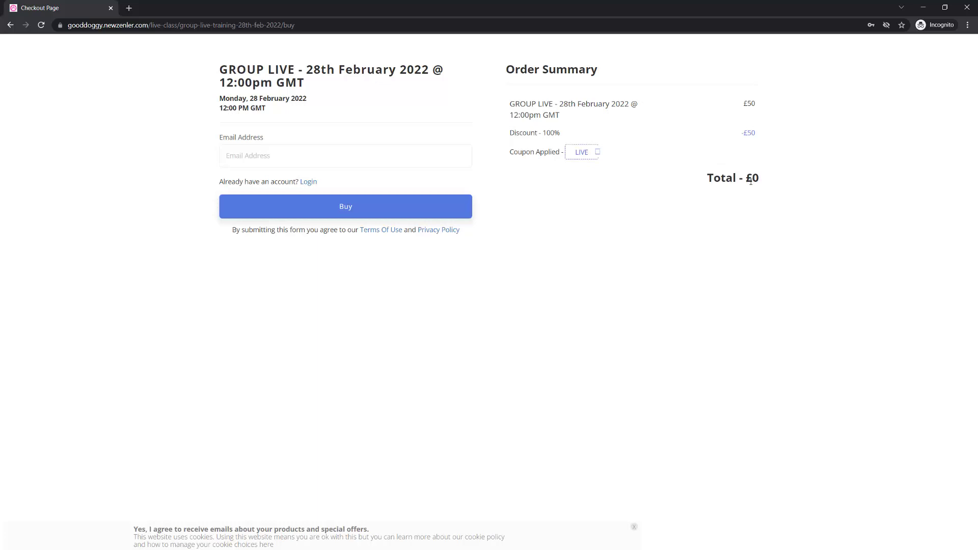
Enter a test '+20' variant of the email address and complete the £0 purchase
click(247, 154)
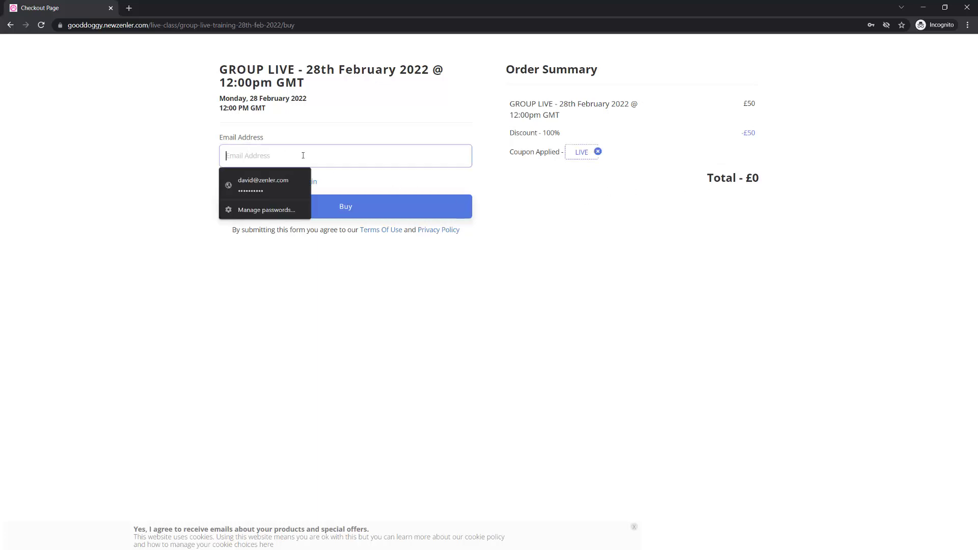
click(254, 184)
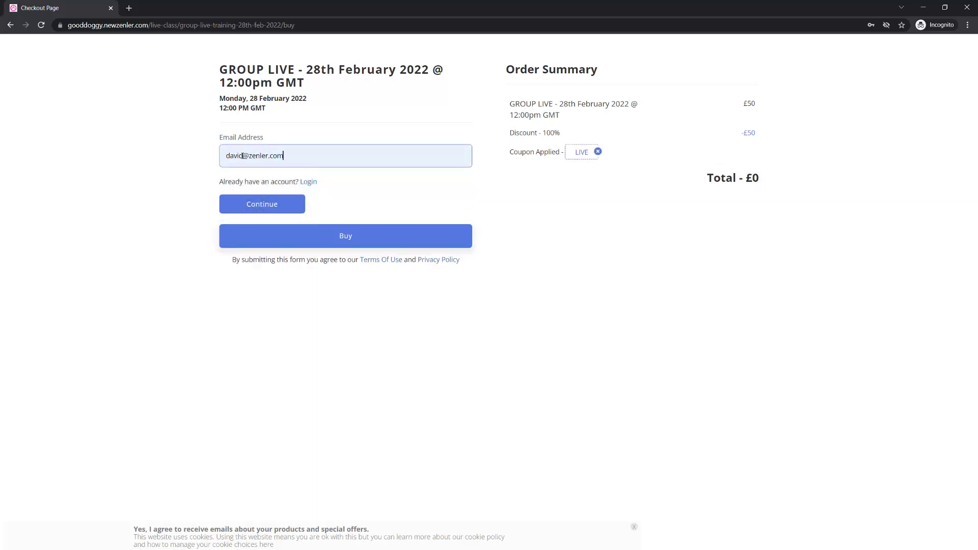
click(244, 154)
text(_20)
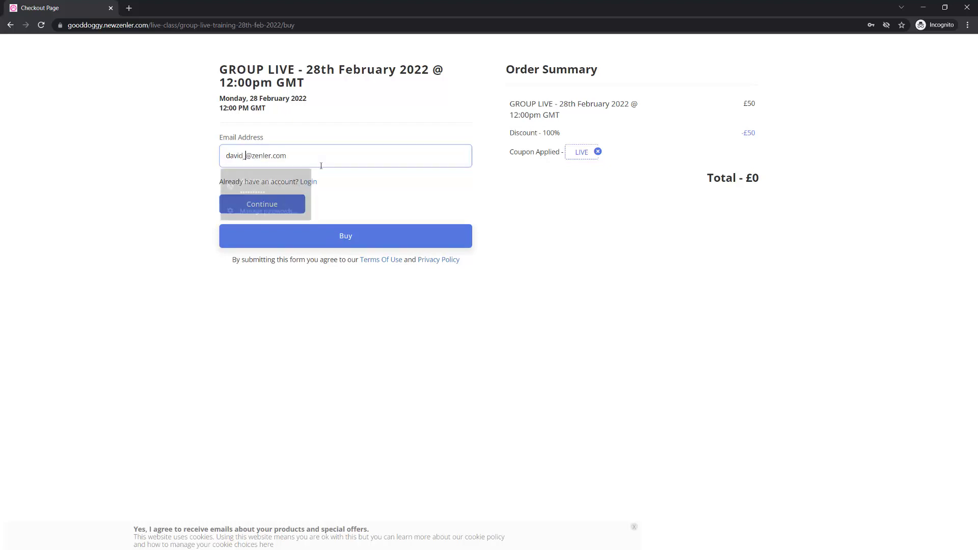
click(246, 156)
key(BackSpace)
text(+20)
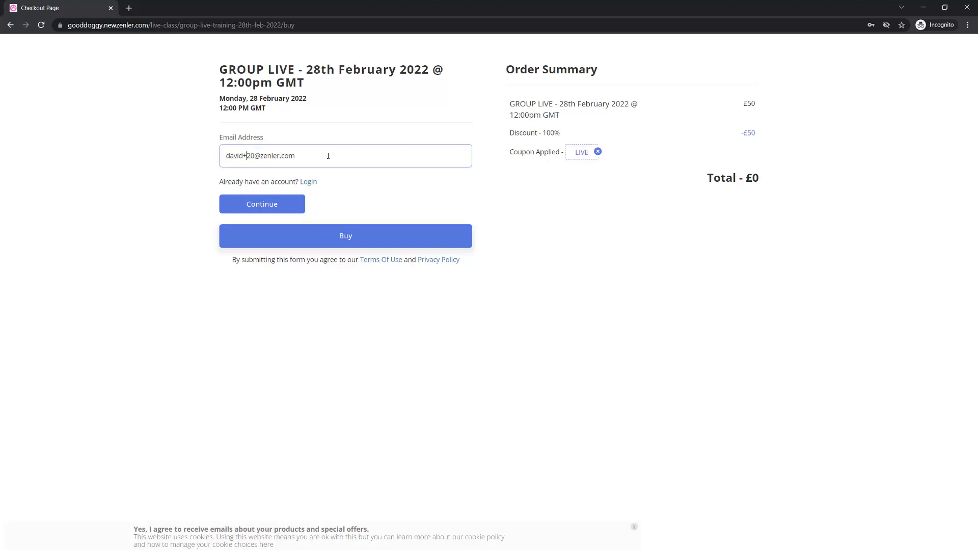
click(261, 207)
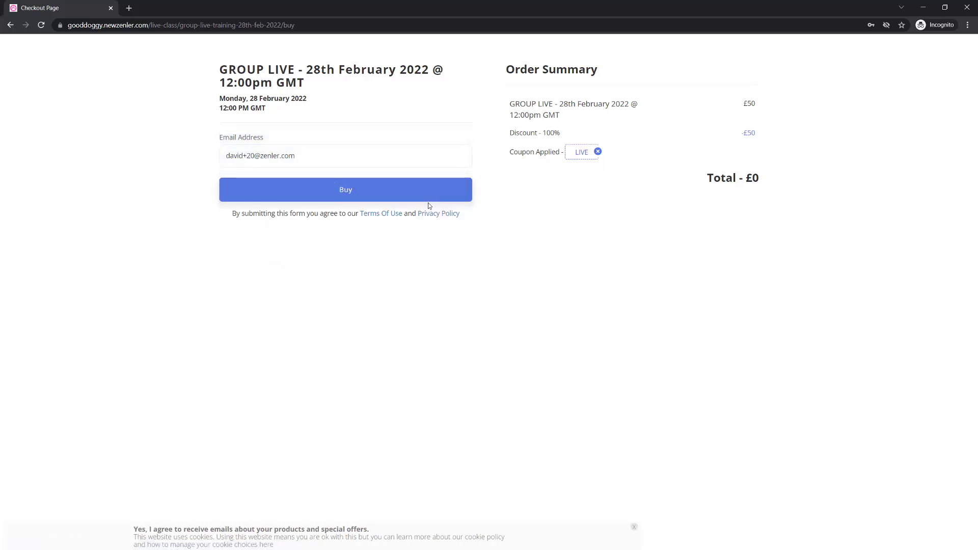
click(345, 190)
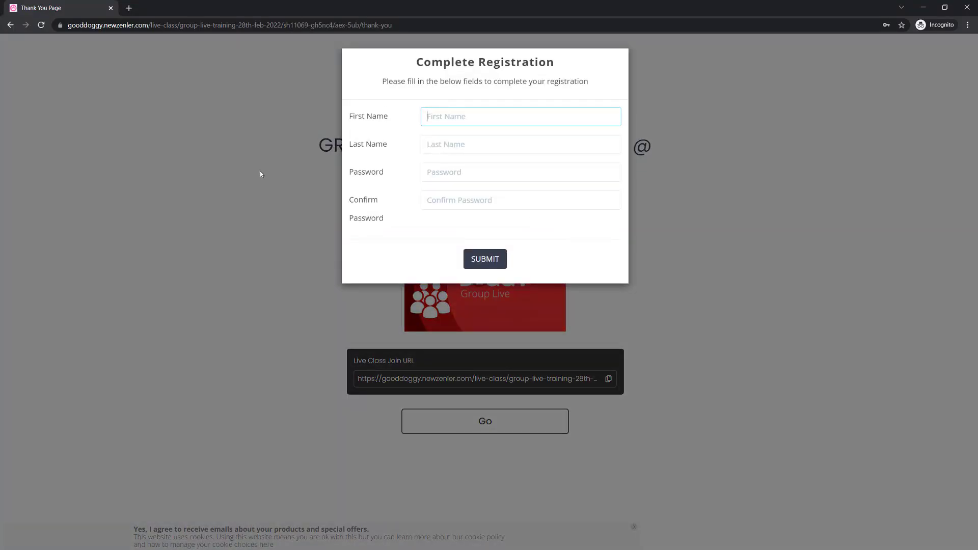
Fill in the attendee's name and password, submit, and go to the class waiting page
click(464, 141)
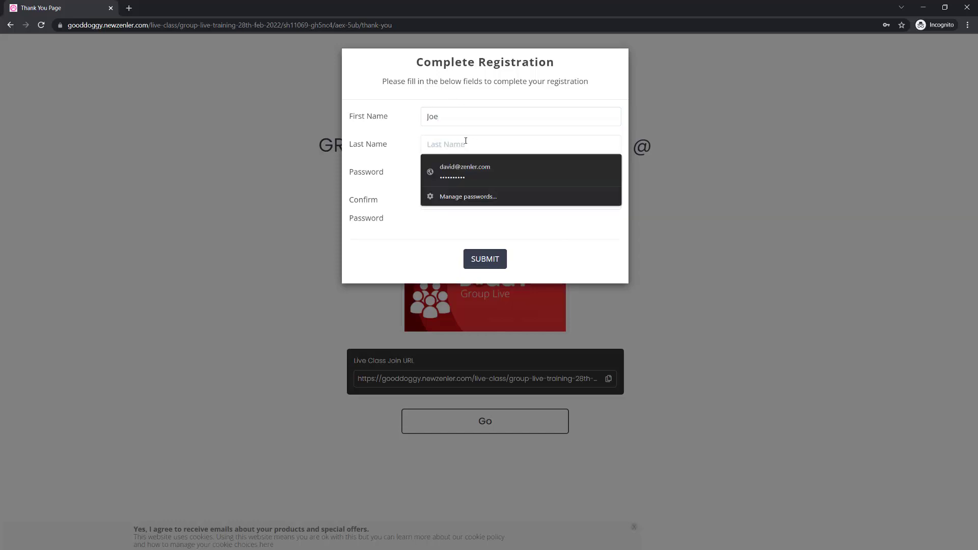
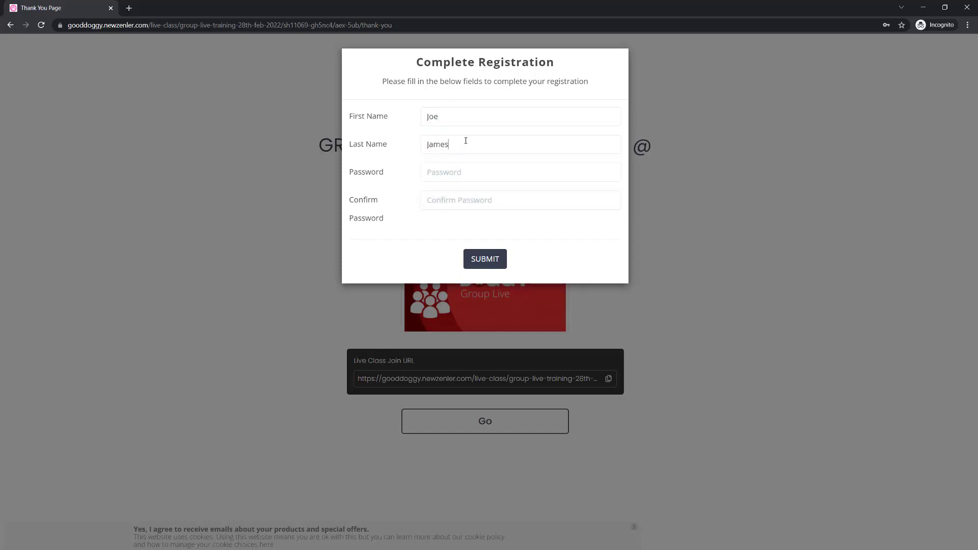
text(•••••••••)
click(468, 198)
text(•••••••••)
click(492, 260)
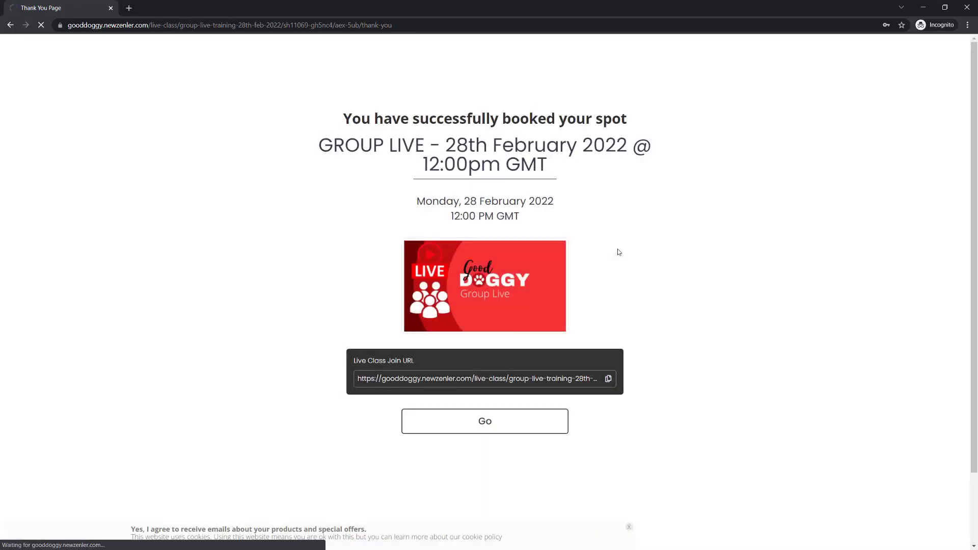
click(483, 424)
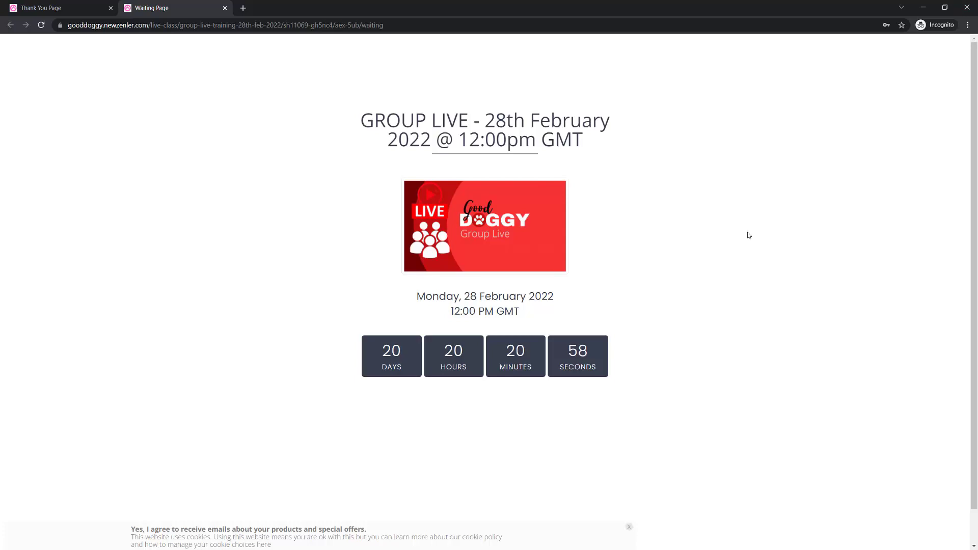
click(923, 7)
Show the Registered Users tab and check the test attendee's email listed there
click(333, 152)
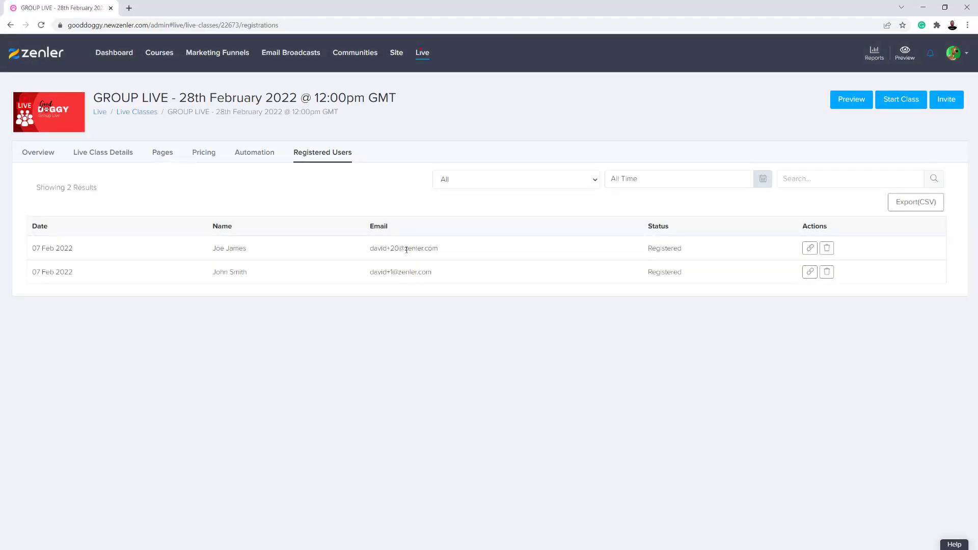
triple_click(406, 250)
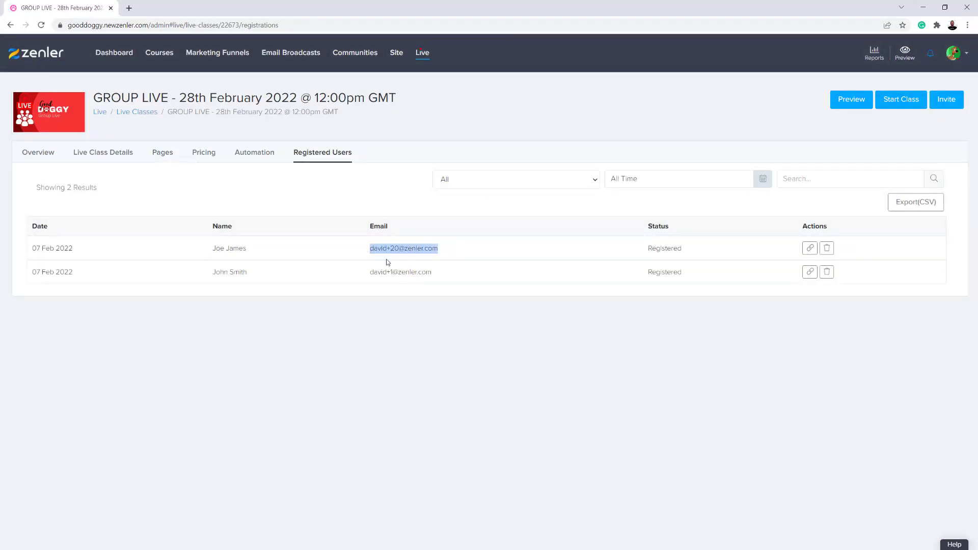
click(500, 274)
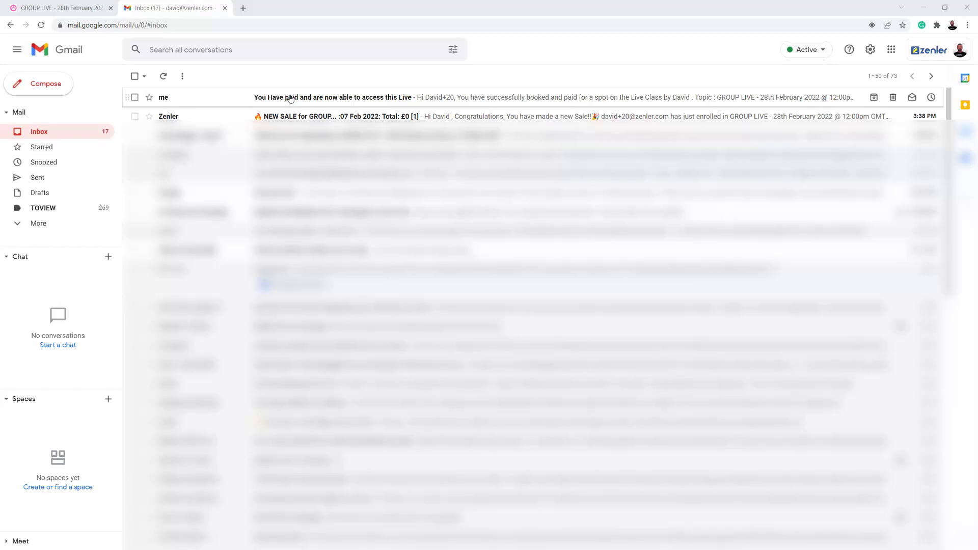
Open the 'You Have paid…' email, display its images, and follow the live class link
click(341, 98)
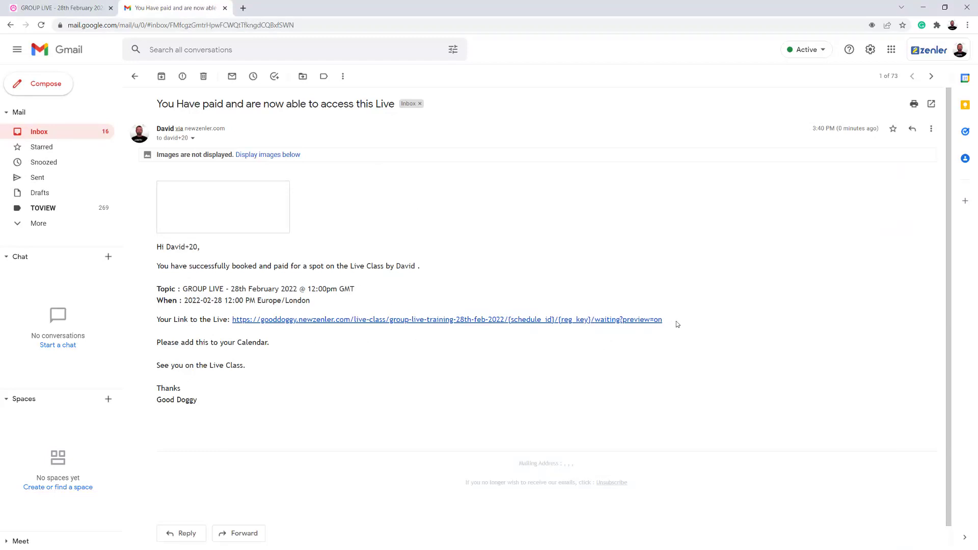
drag(683, 322, 218, 320)
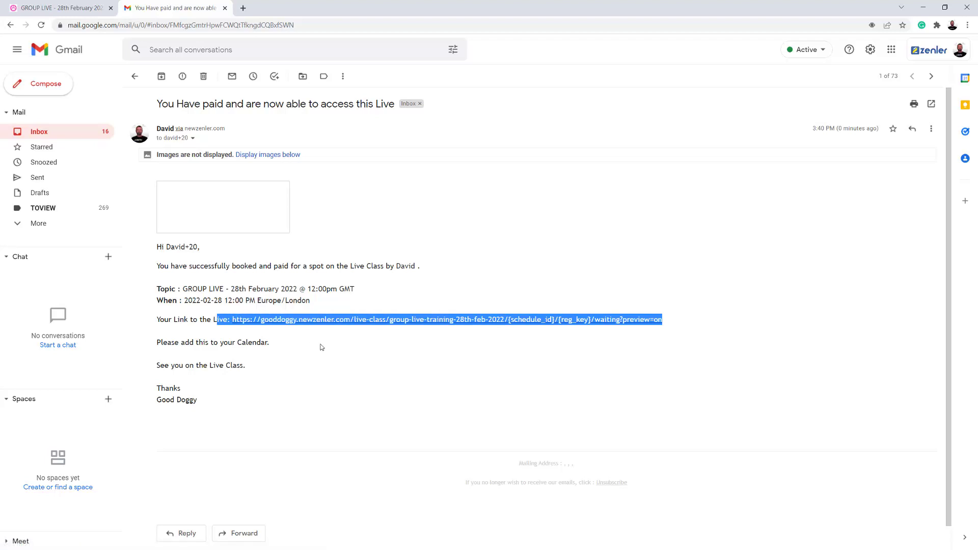
click(329, 347)
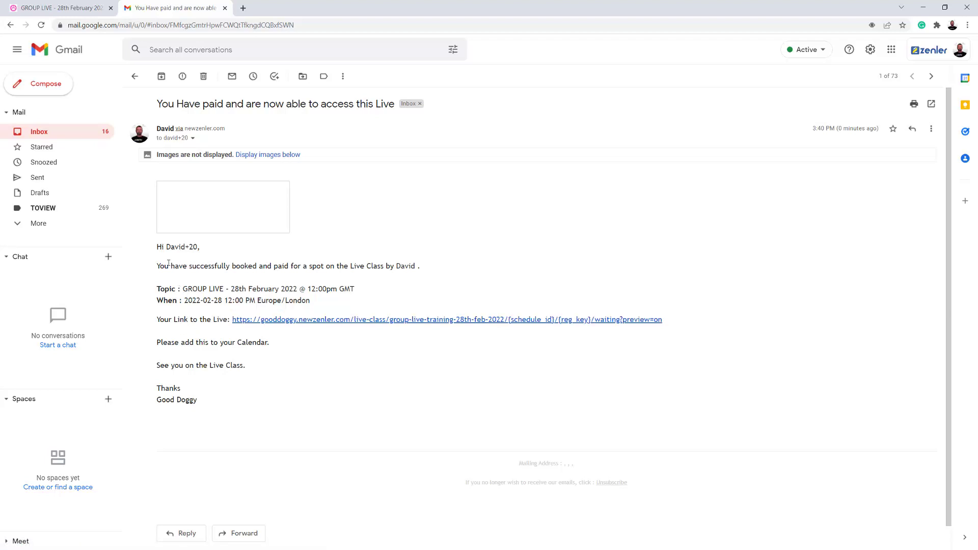
drag(174, 266, 410, 266)
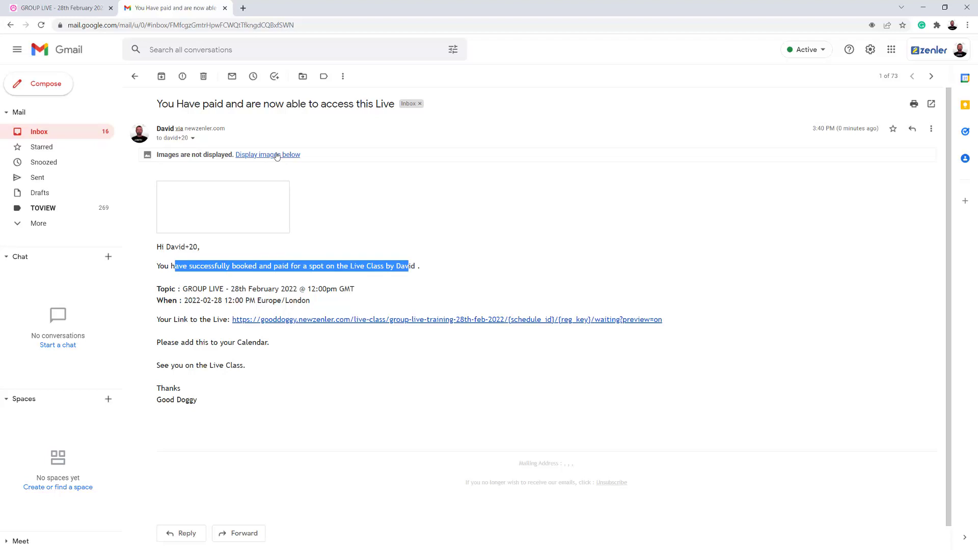
click(277, 155)
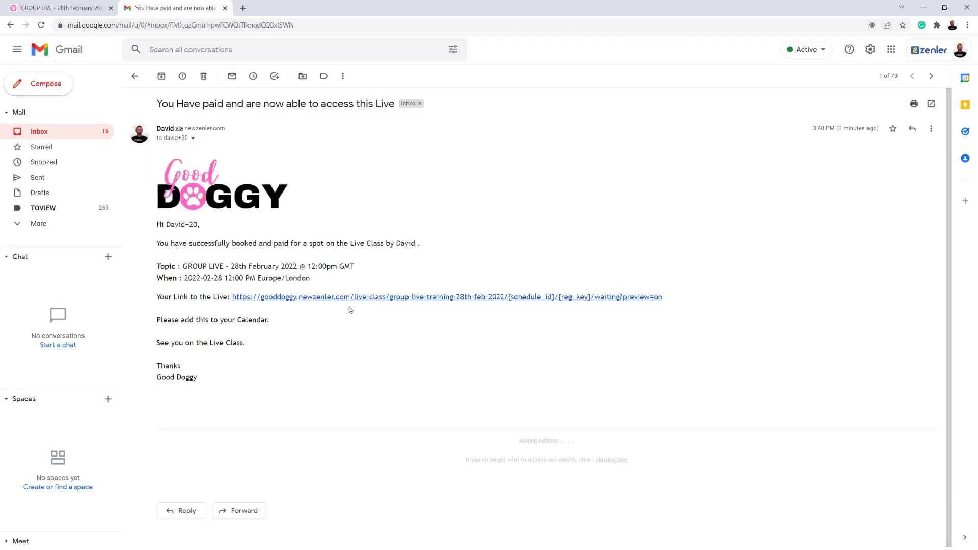
click(359, 298)
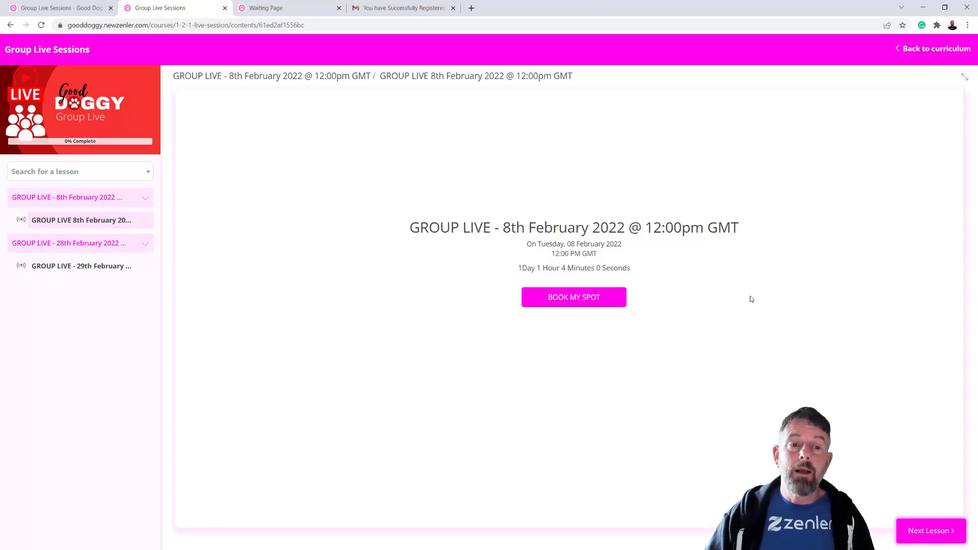
Open the Group Live Sessions course pages and preview its Course Access Page in a new tab
click(60, 12)
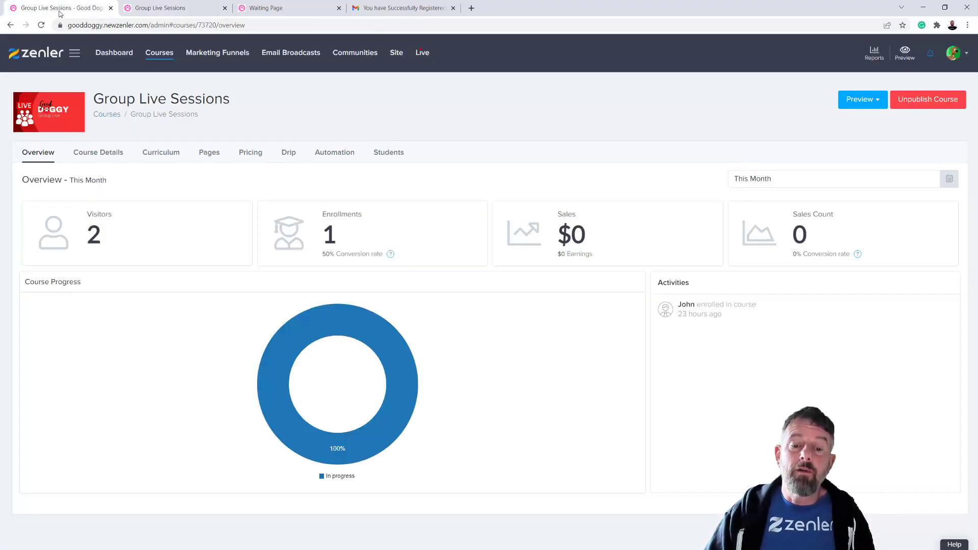
click(167, 54)
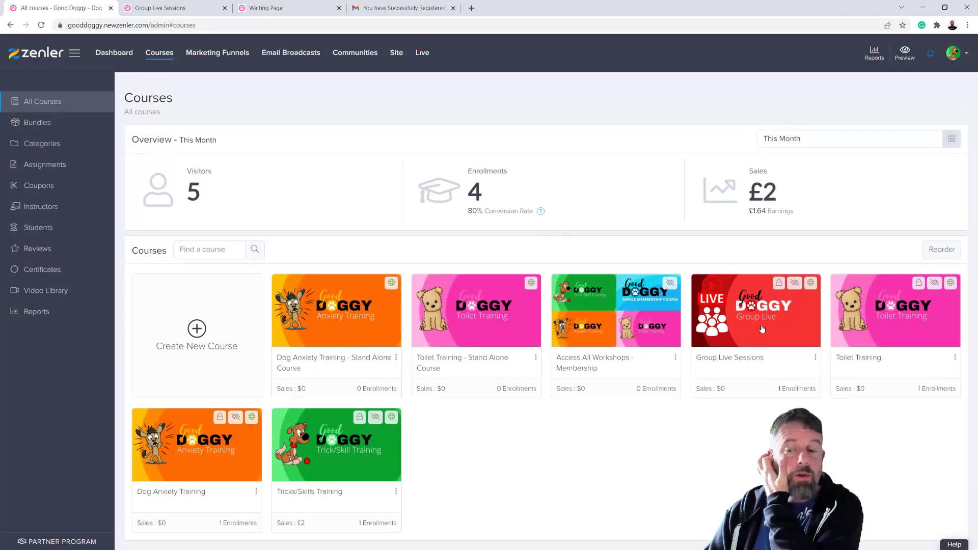
click(702, 364)
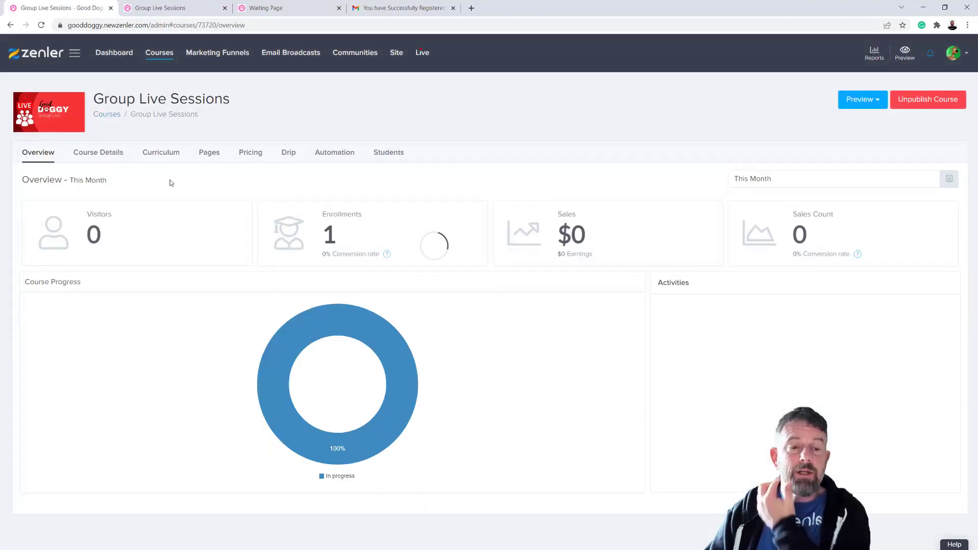
click(204, 154)
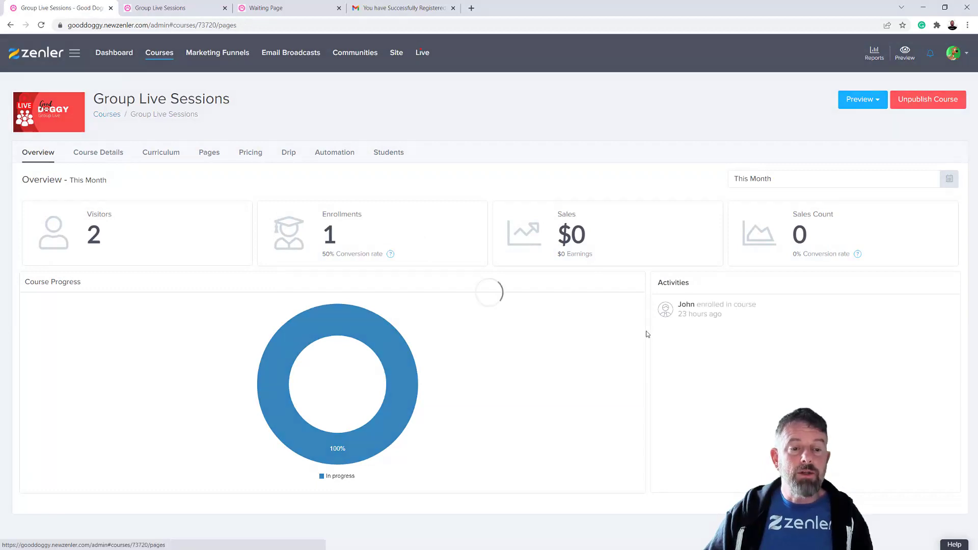
scroll(670, 367, down, 3)
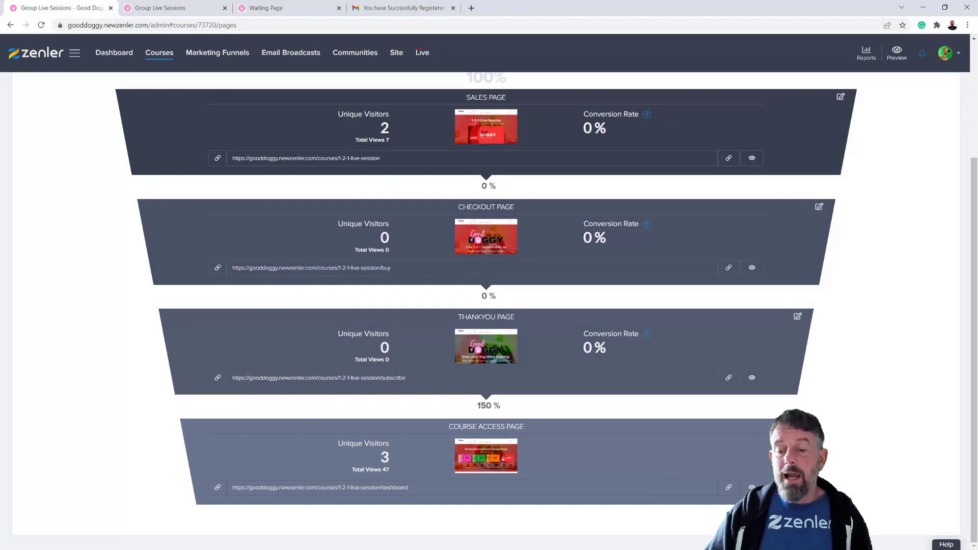
click(752, 488)
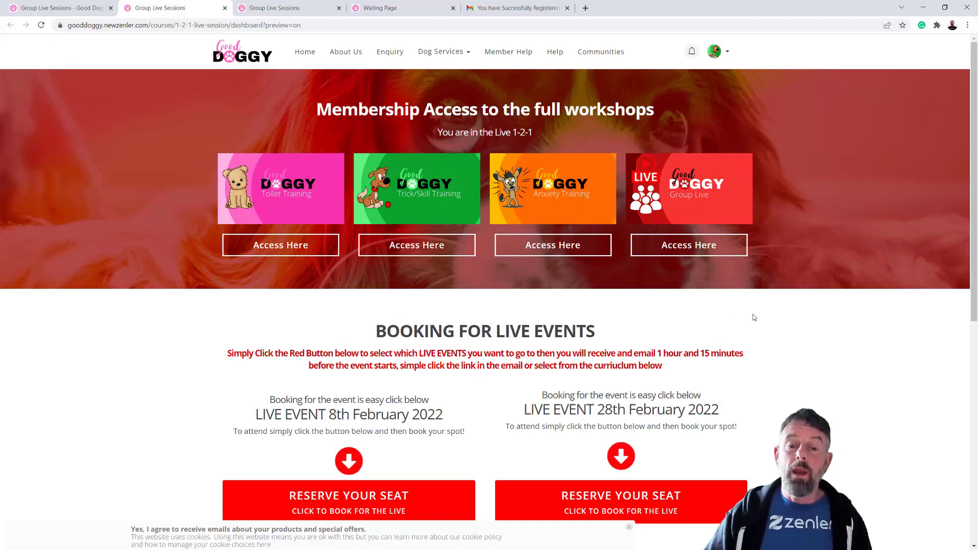
Look over the booking section's lesson dates and reserve a seat in the 28th February lesson
scroll(763, 326, down, 3)
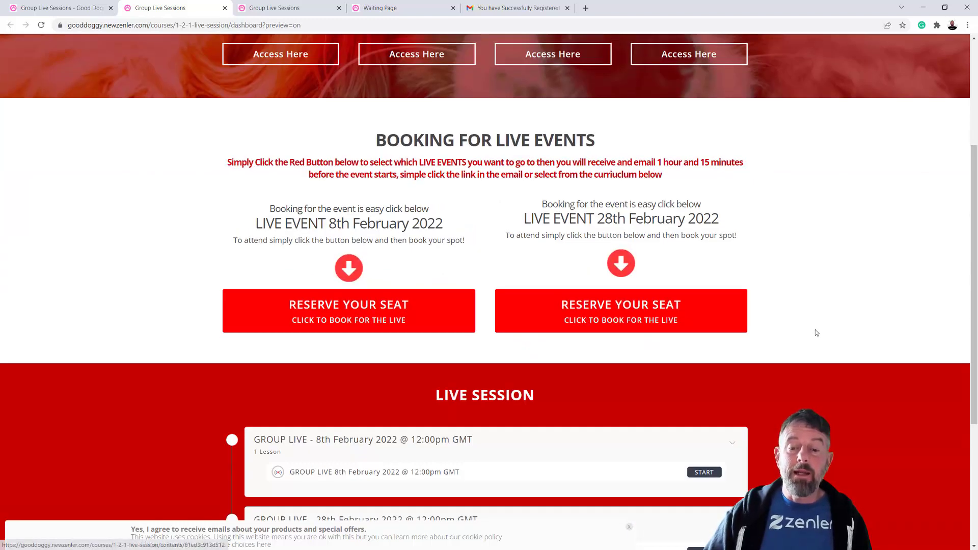
scroll(815, 329, up, 3)
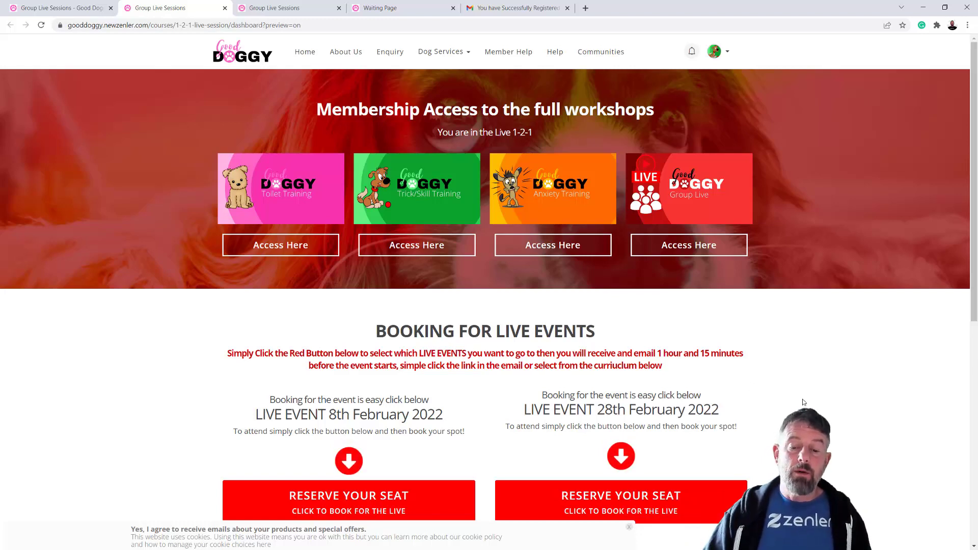
scroll(803, 400, down, 4)
scroll(804, 400, down, 4)
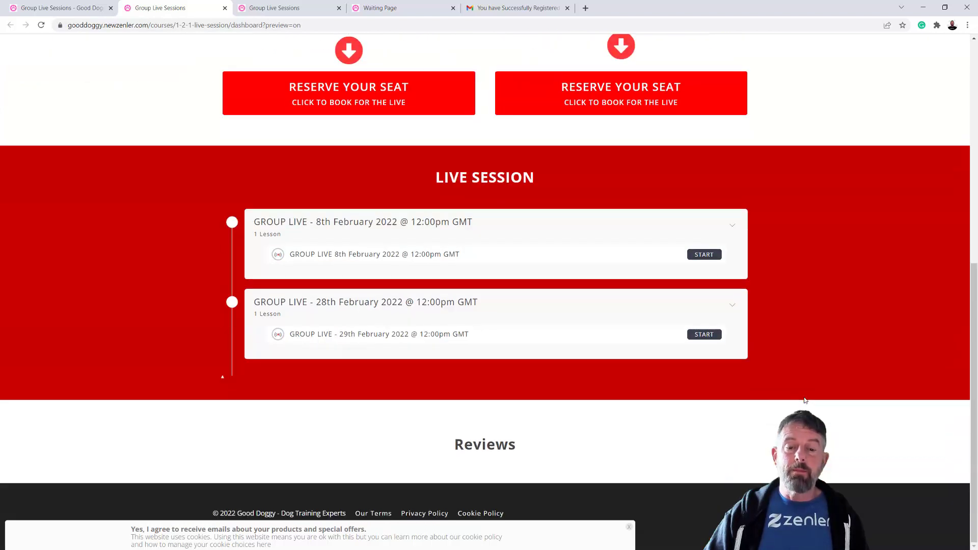
scroll(804, 400, up, 4)
scroll(804, 400, down, 1)
scroll(804, 401, up, 3)
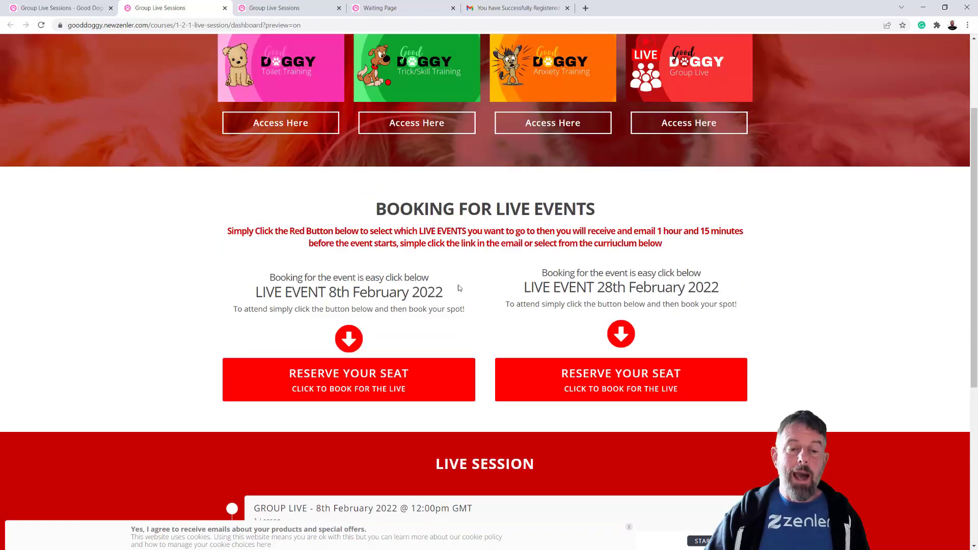
scroll(616, 357, down, 3)
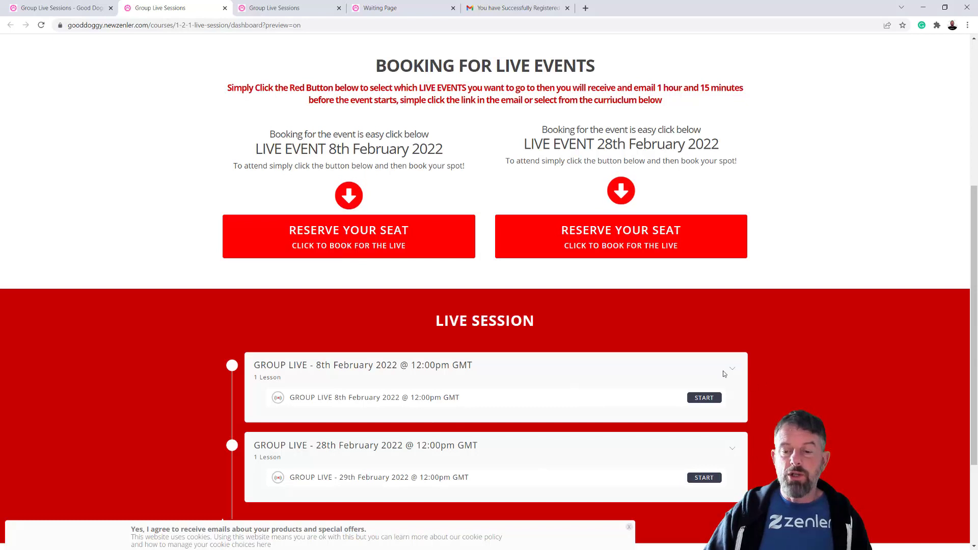
scroll(823, 392, up, 5)
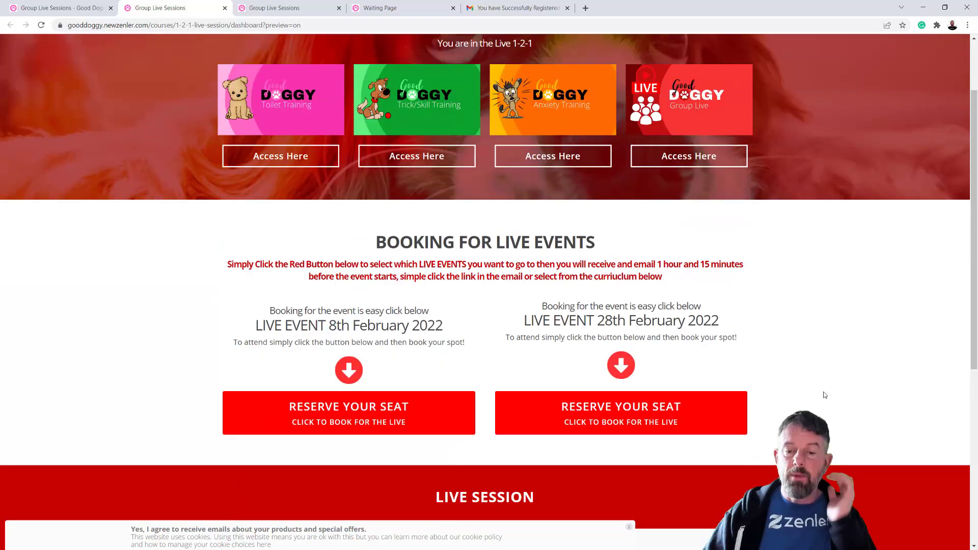
scroll(824, 393, down, 5)
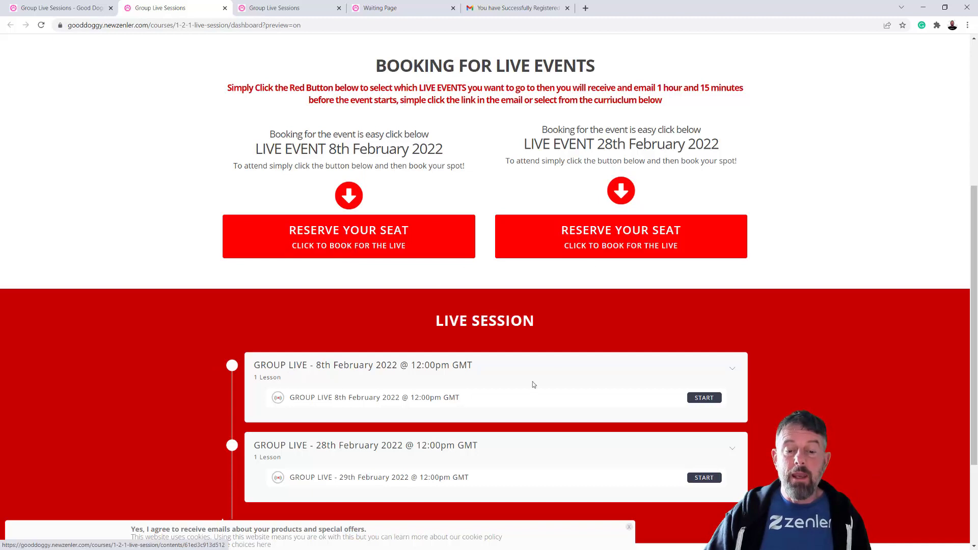
drag(352, 397, 497, 403)
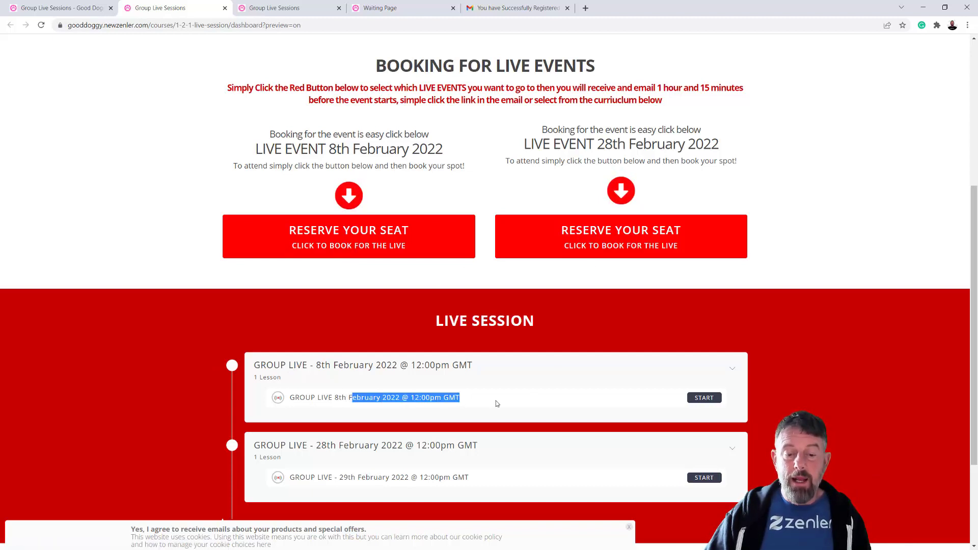
drag(378, 477, 492, 481)
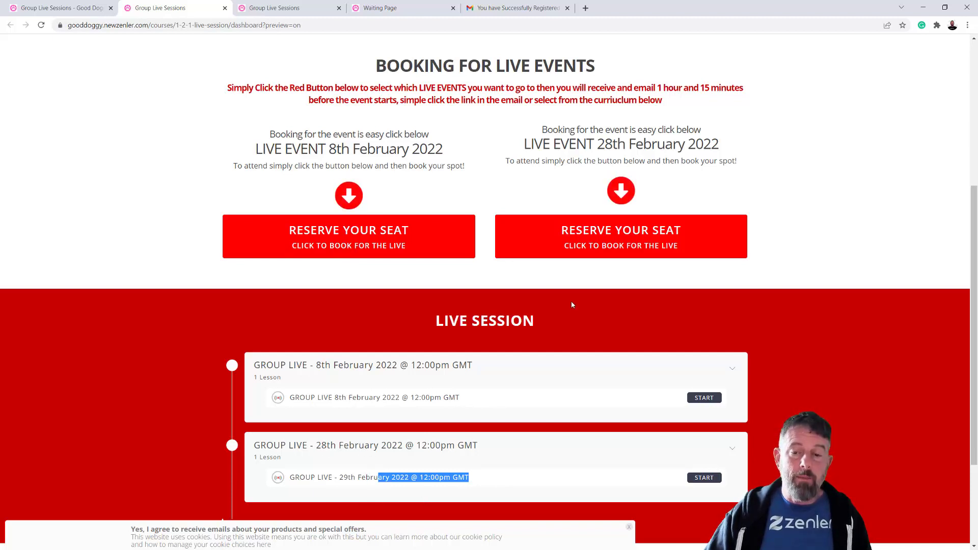
click(648, 244)
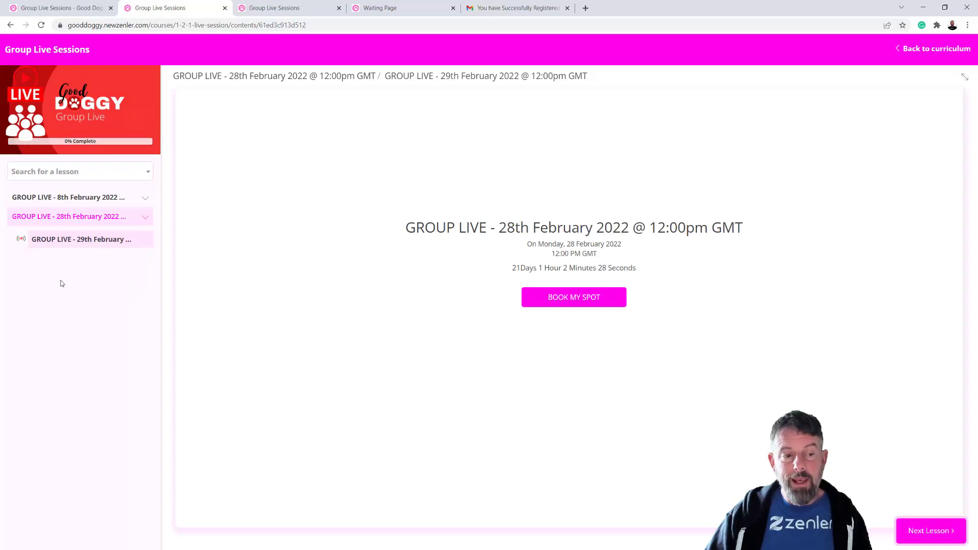
Expand the 8th February session, reopen the 28th February live lesson, and return to the Group Live course dashboard
click(142, 200)
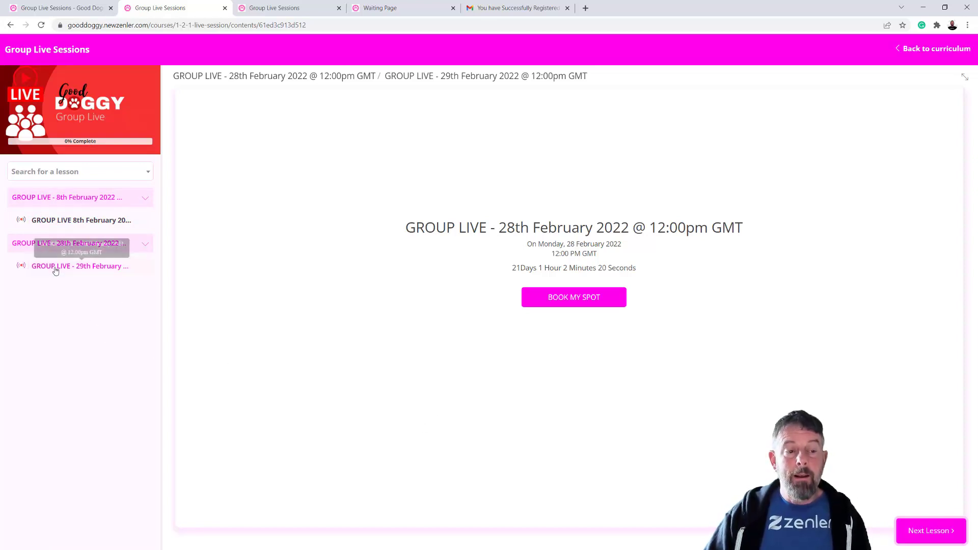
click(930, 49)
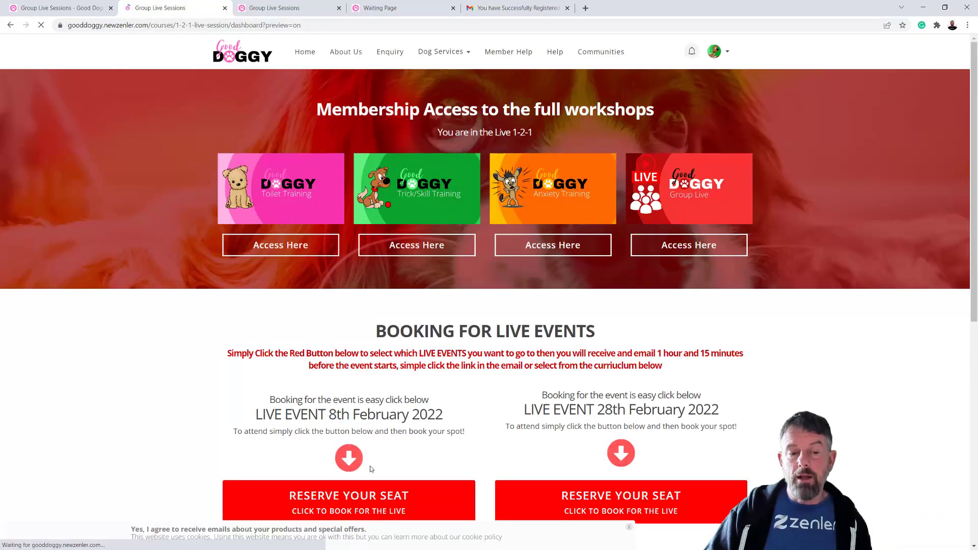
scroll(532, 417, down, 7)
scroll(532, 418, down, 2)
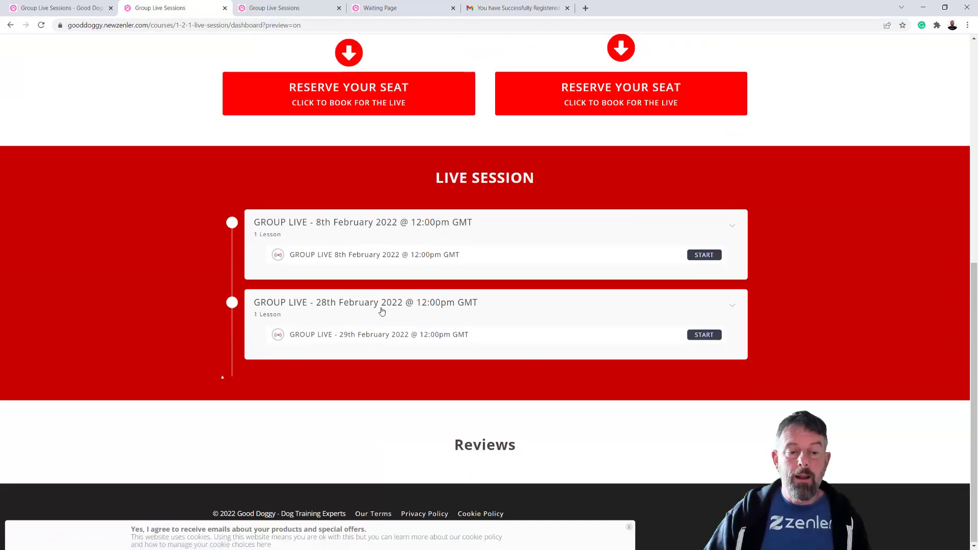
scroll(387, 375, up, 3)
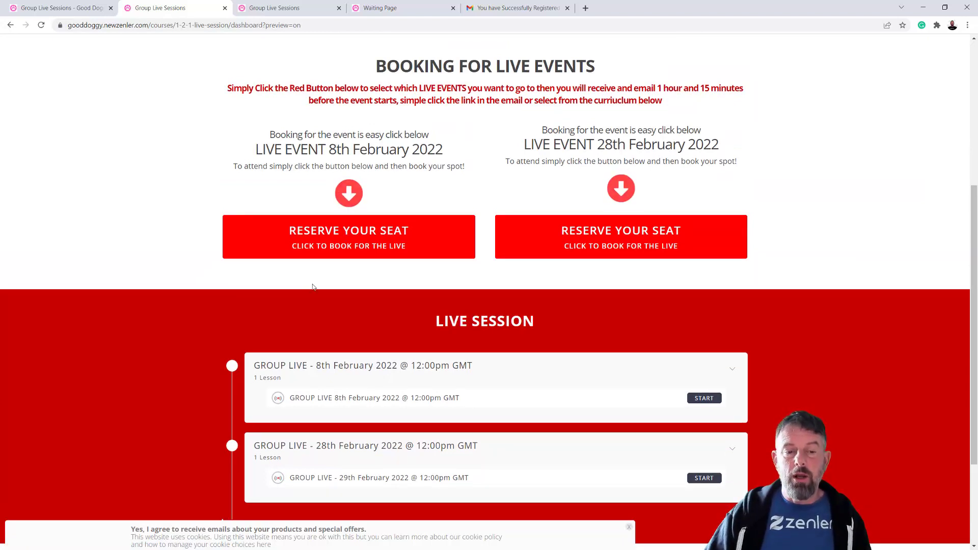
scroll(389, 369, down, 1)
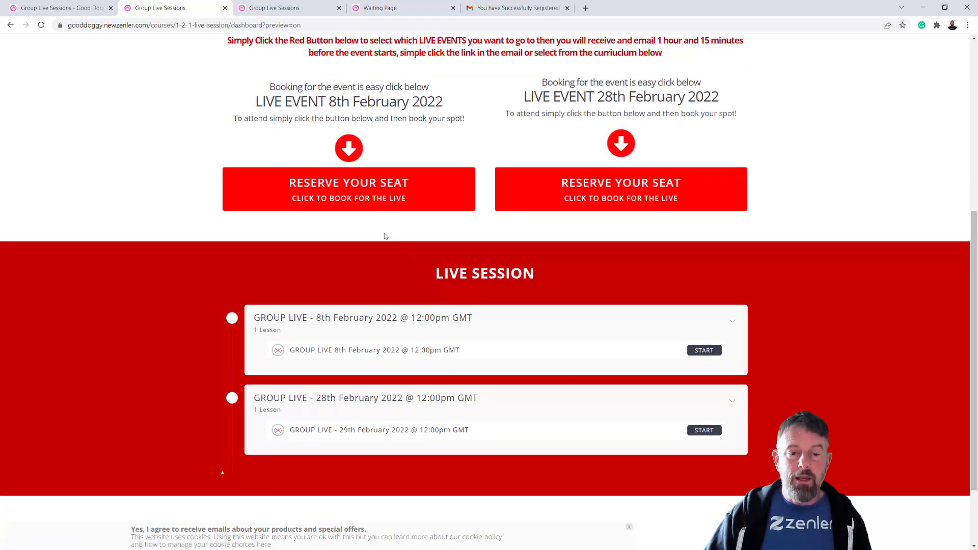
click(574, 181)
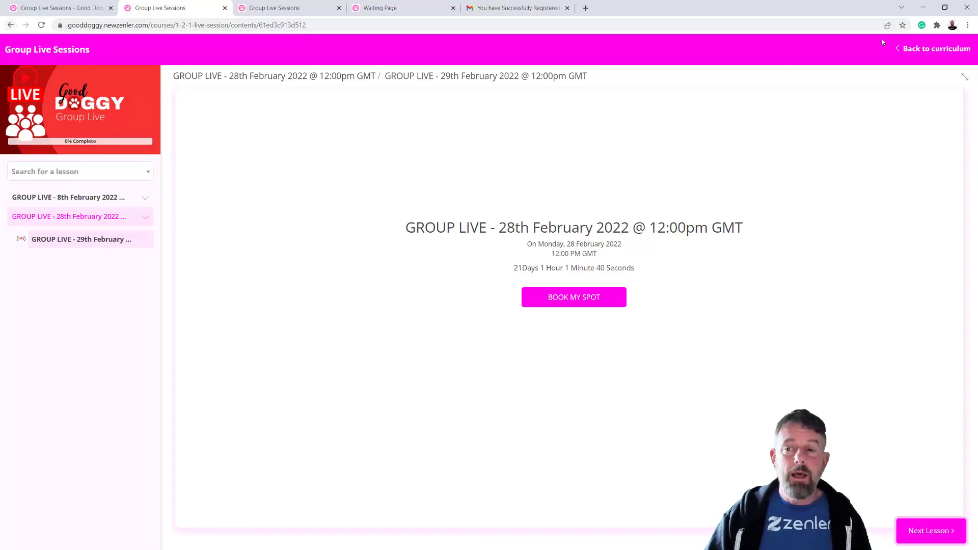
click(930, 50)
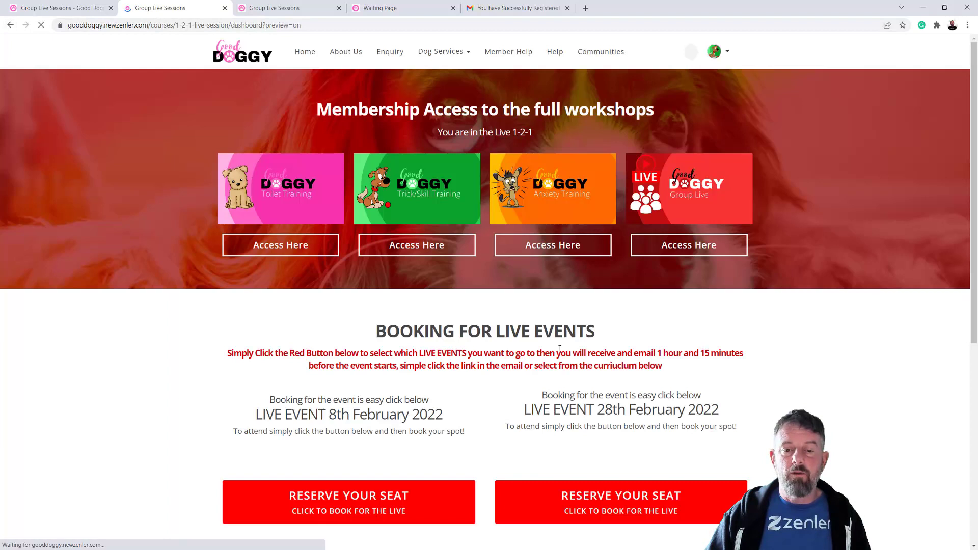
scroll(462, 453, down, 5)
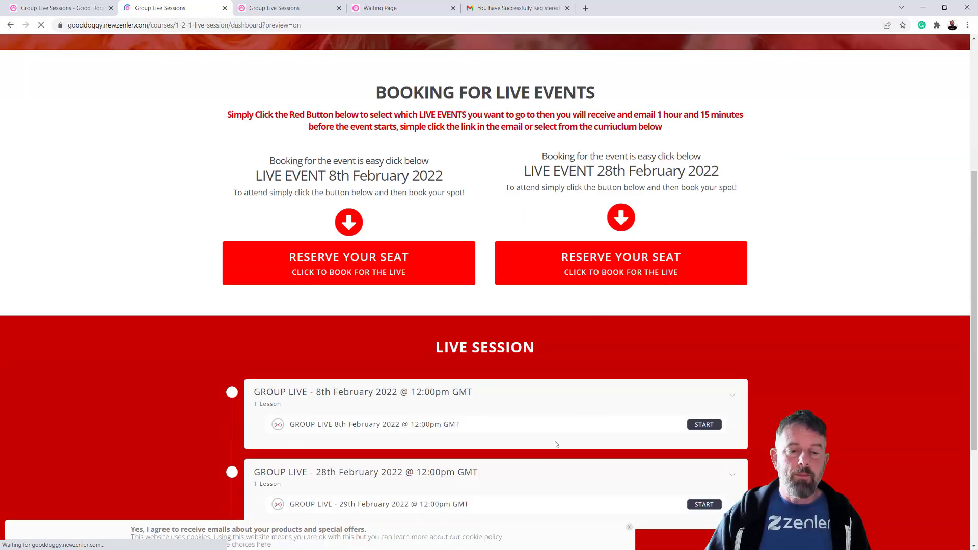
scroll(556, 444, down, 3)
scroll(583, 403, up, 8)
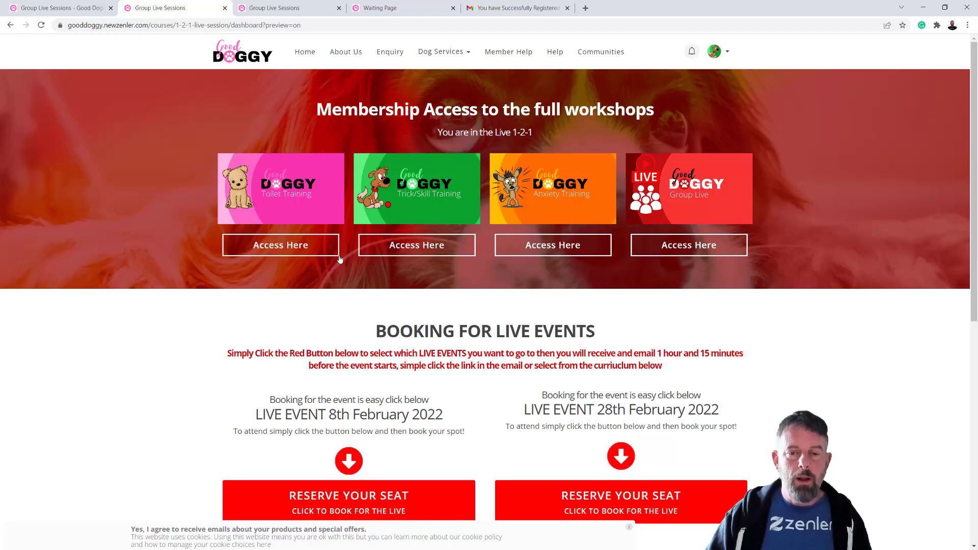
click(434, 250)
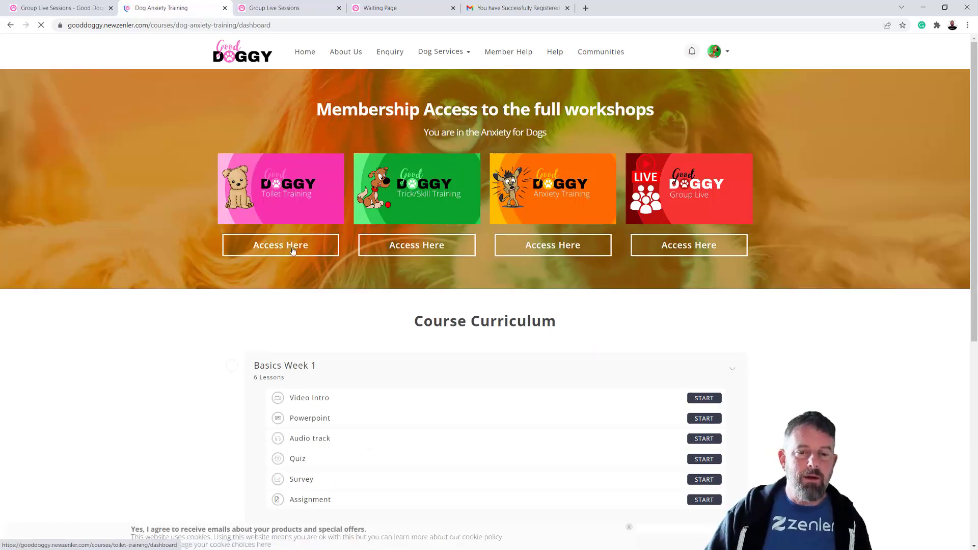
click(293, 250)
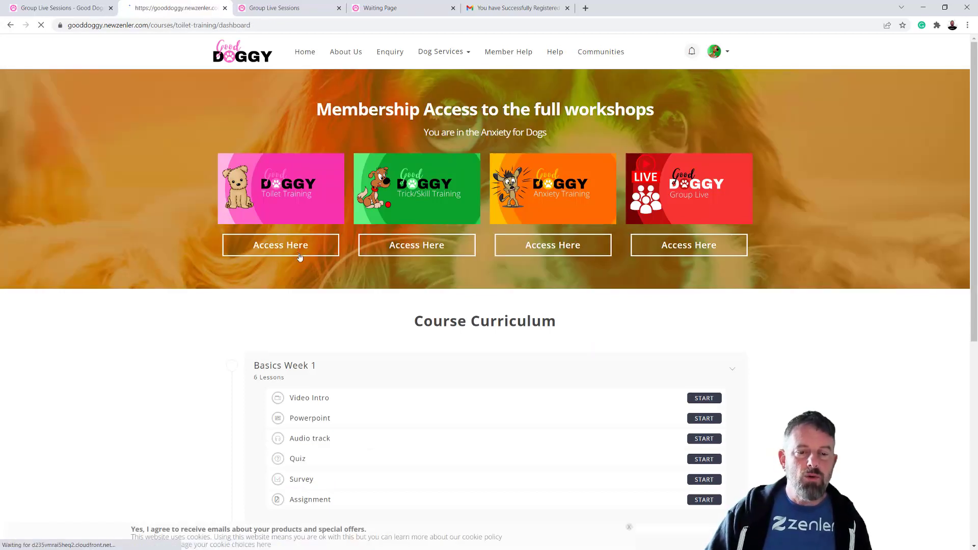
click(741, 259)
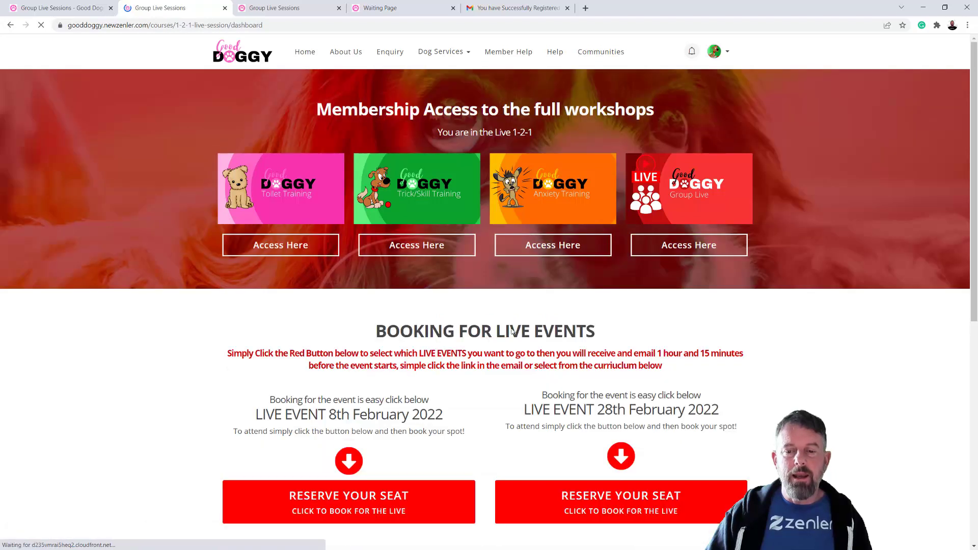
scroll(734, 377, down, 1)
scroll(735, 377, down, 2)
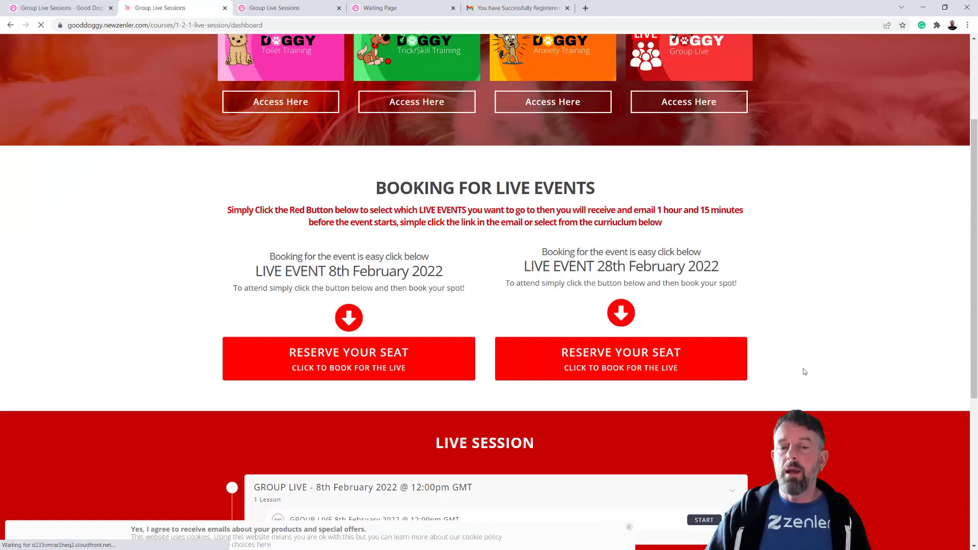
scroll(804, 368, up, 3)
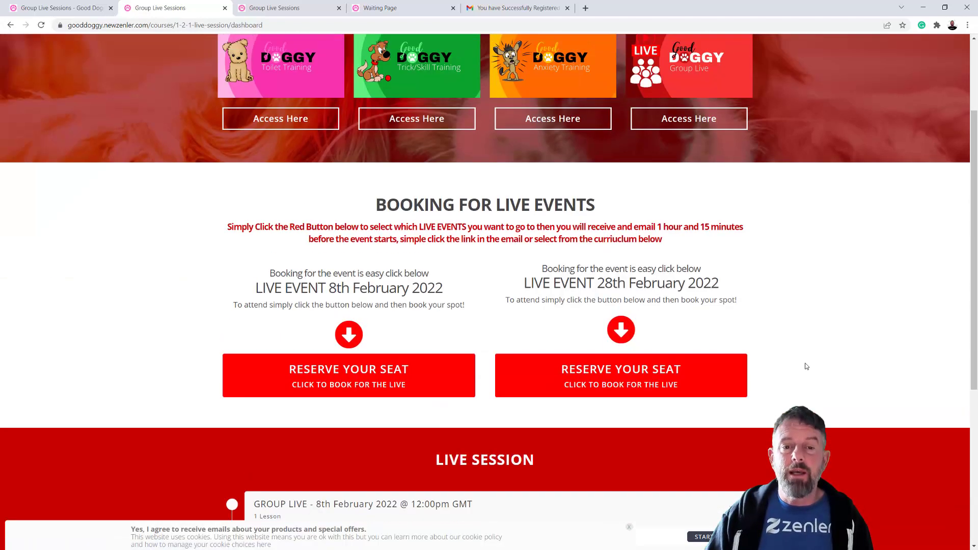